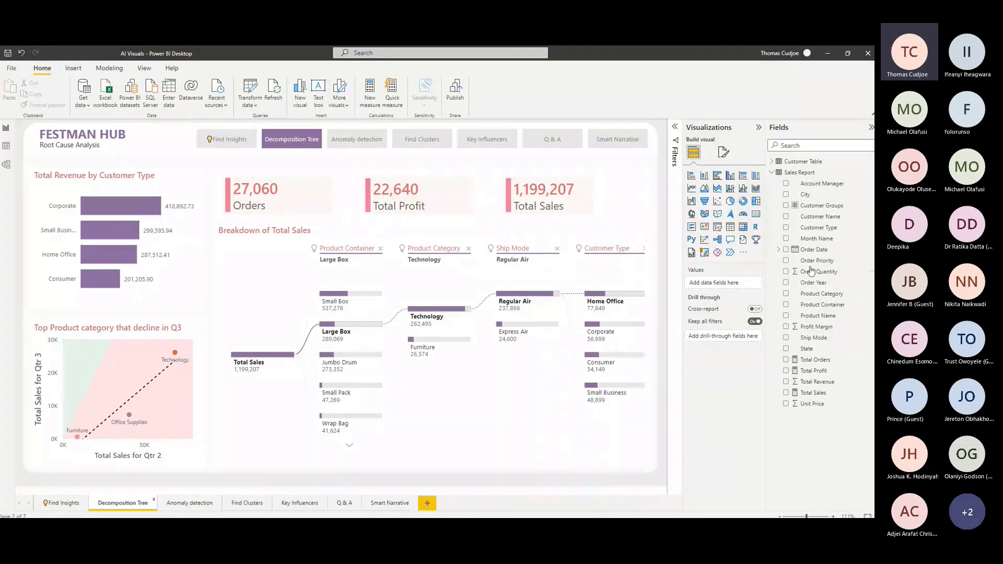
Examine the Sales Report query's columns through to Total Revenue, including the values in the Customer Type column
left_click(761, 190)
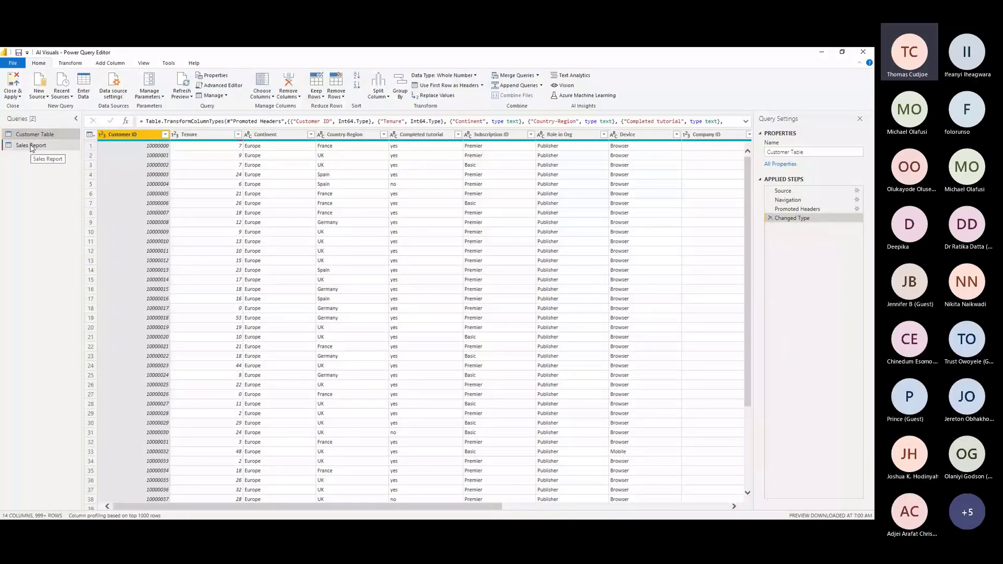
left_click(31, 146)
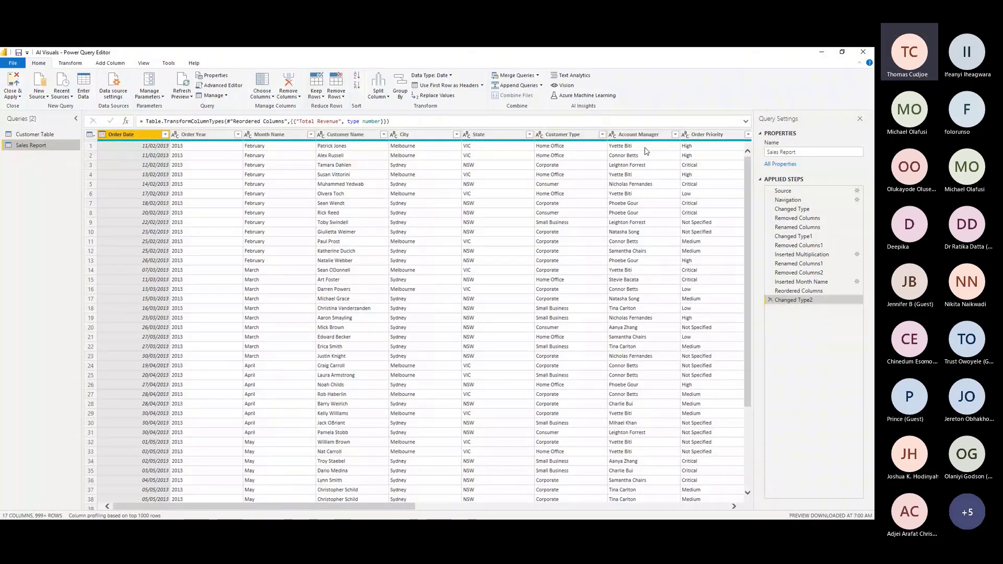
scroll(554, 507, "right", 3)
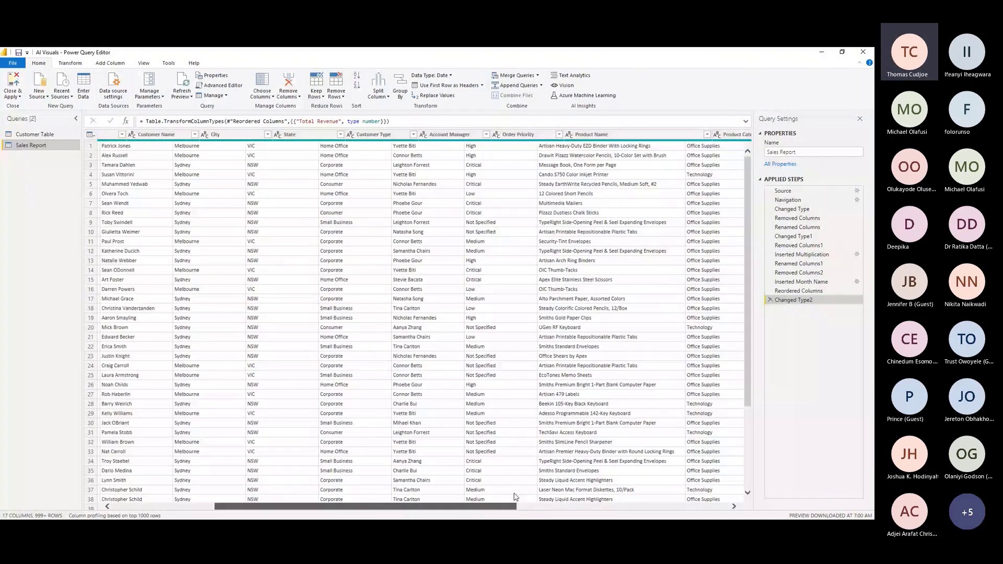
scroll(516, 497, "right", 3)
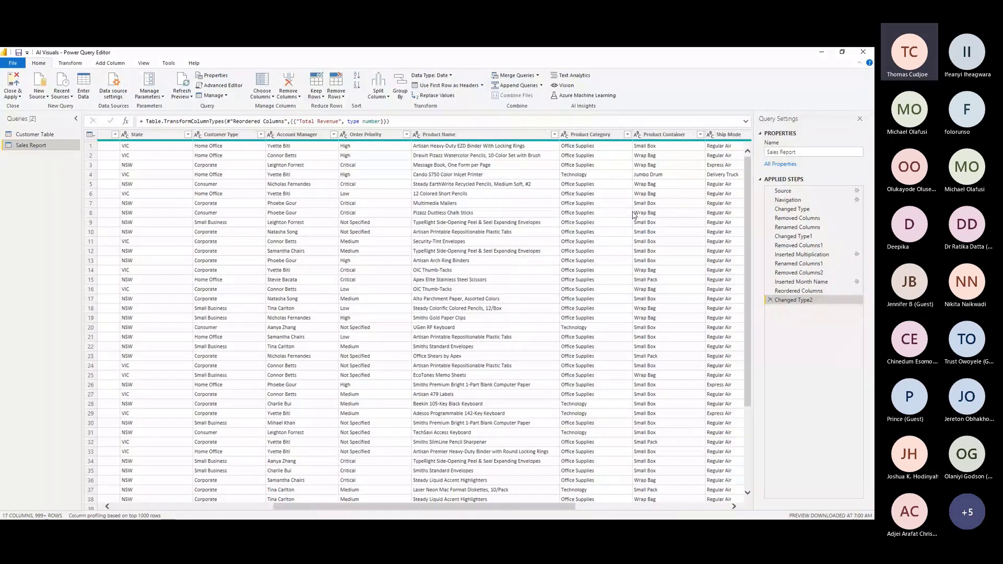
left_click_drag(566, 505, 674, 505)
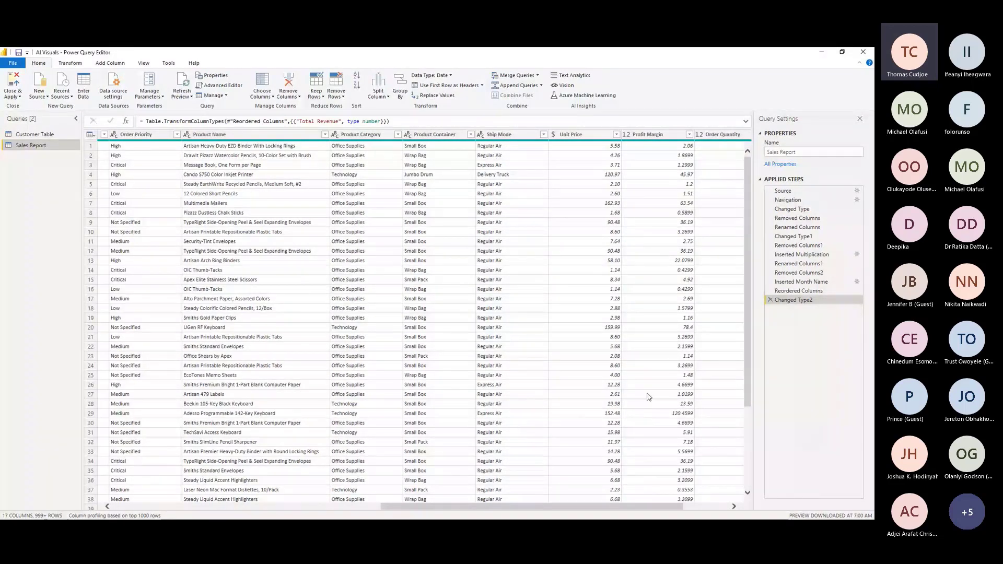
left_click_drag(659, 506, 705, 514)
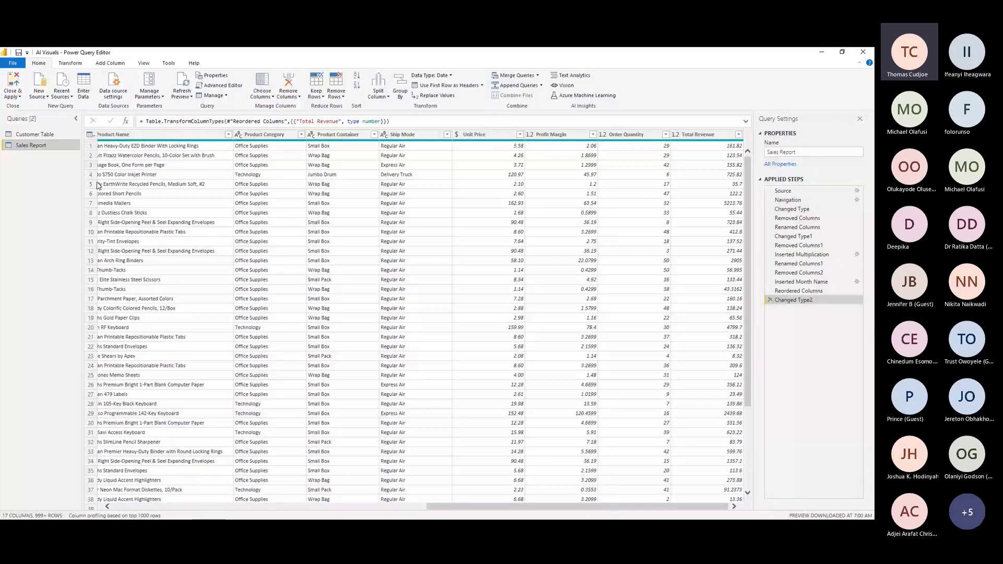
left_click_drag(470, 507, 104, 517)
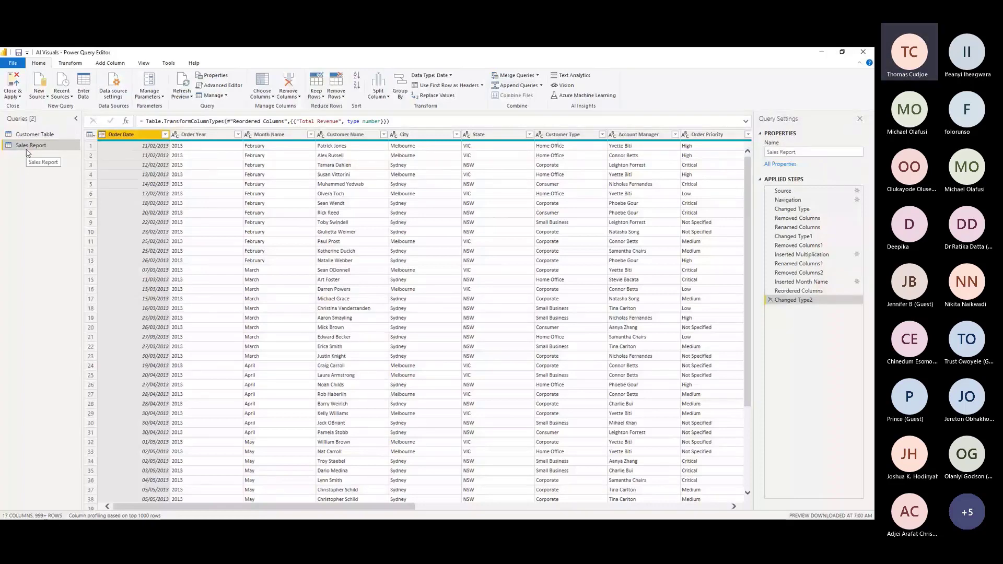
left_click(554, 145)
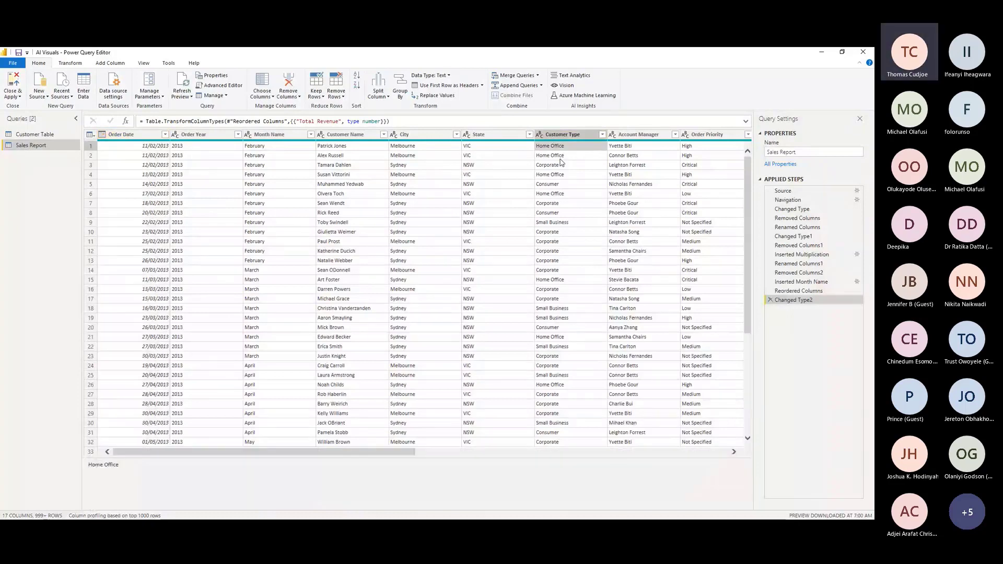
left_click(560, 163)
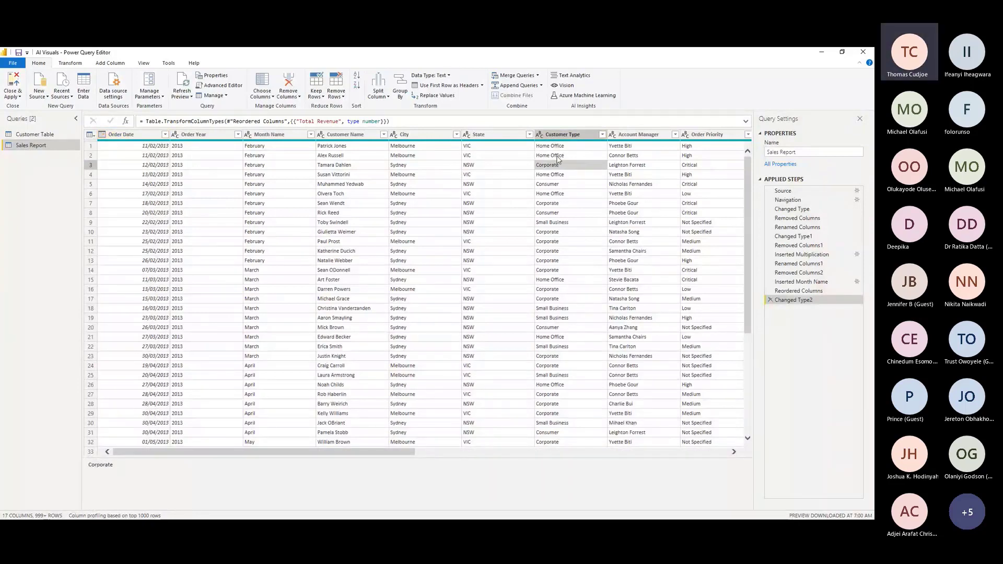
Duplicate the Sales Report query and remove every column except Customer Type from the copy
right_click(31, 145)
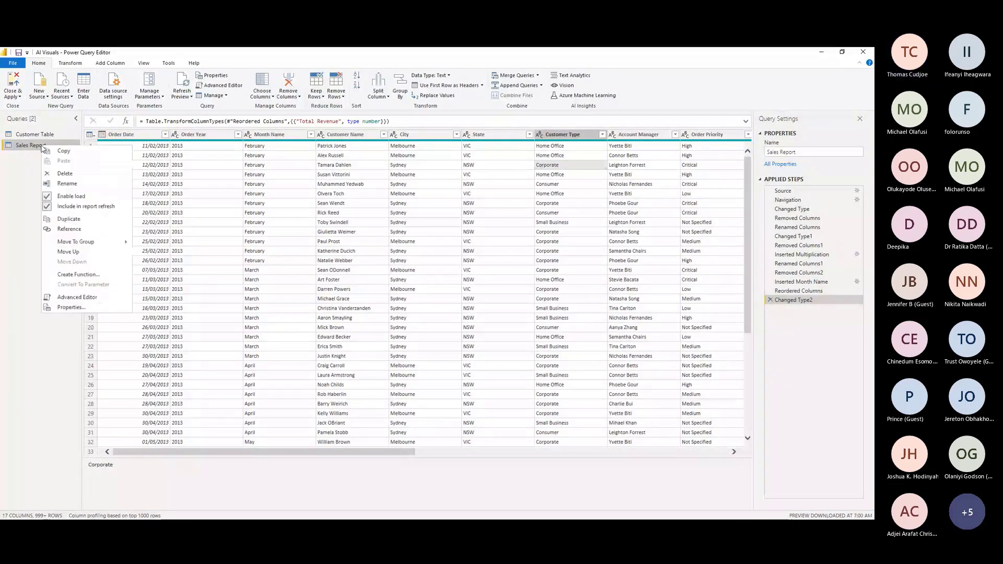
left_click(68, 218)
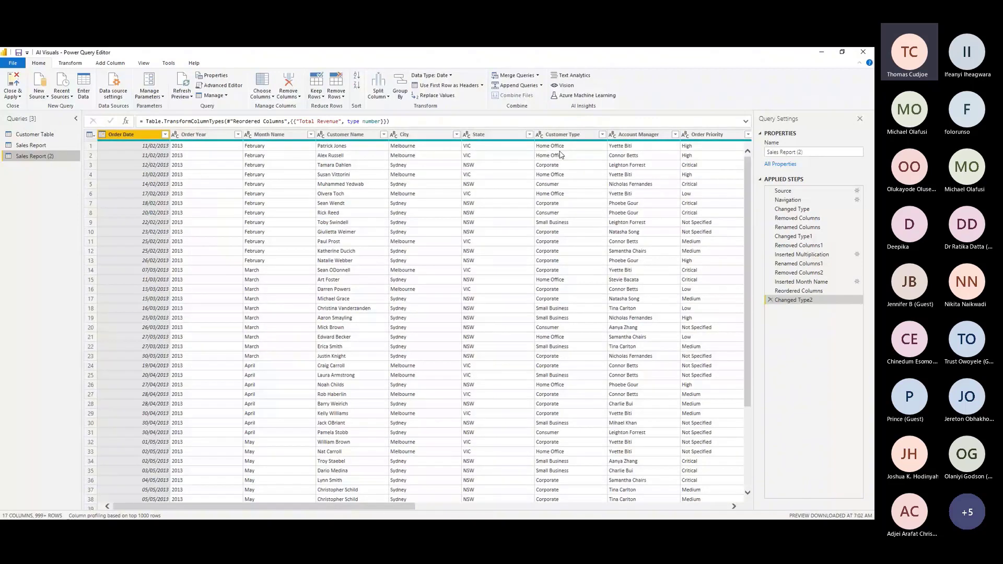
left_click(563, 134)
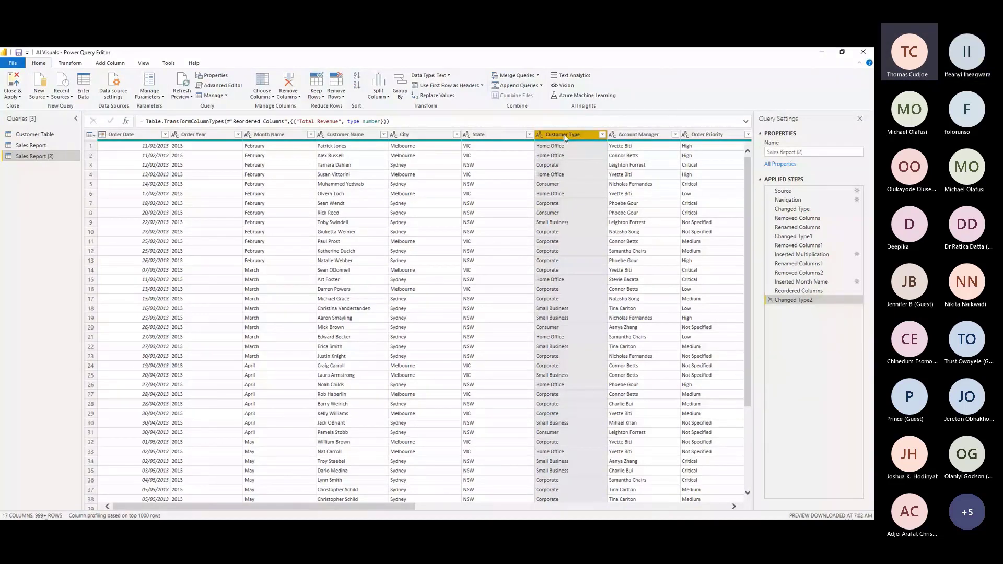
right_click(565, 138)
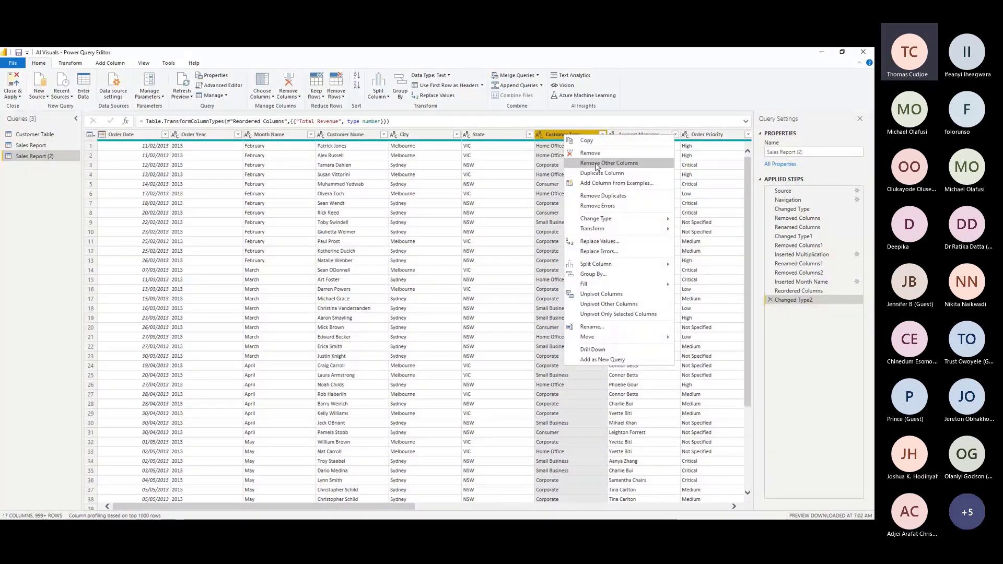
left_click(598, 164)
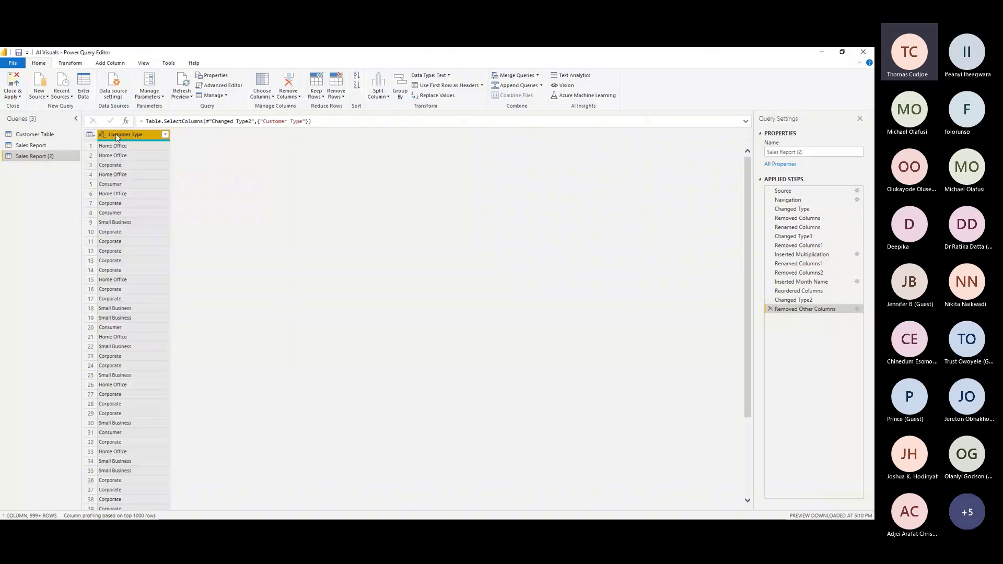
Remove the duplicate values from the Customer Type column and rename the query as List
right_click(119, 137)
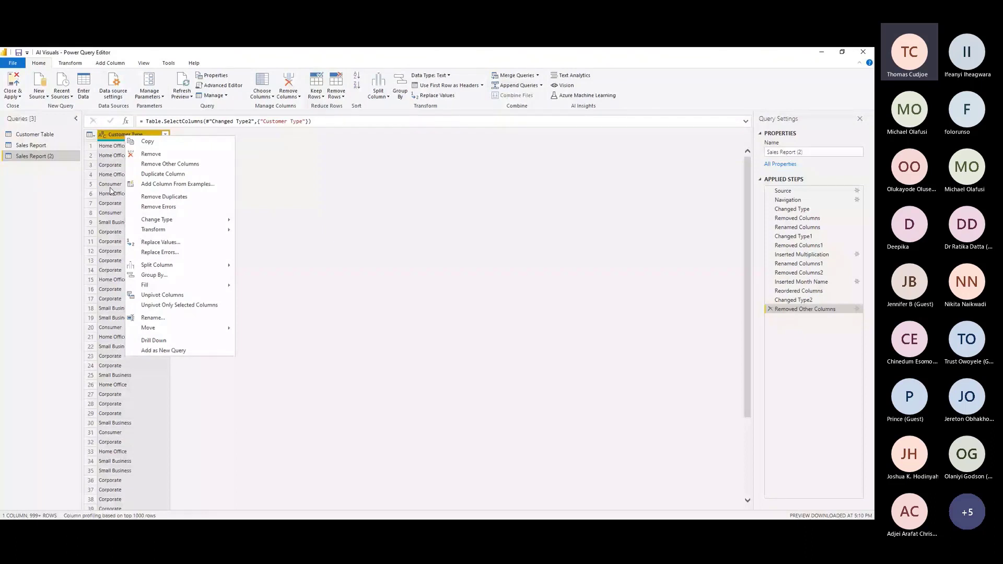
left_click(164, 197)
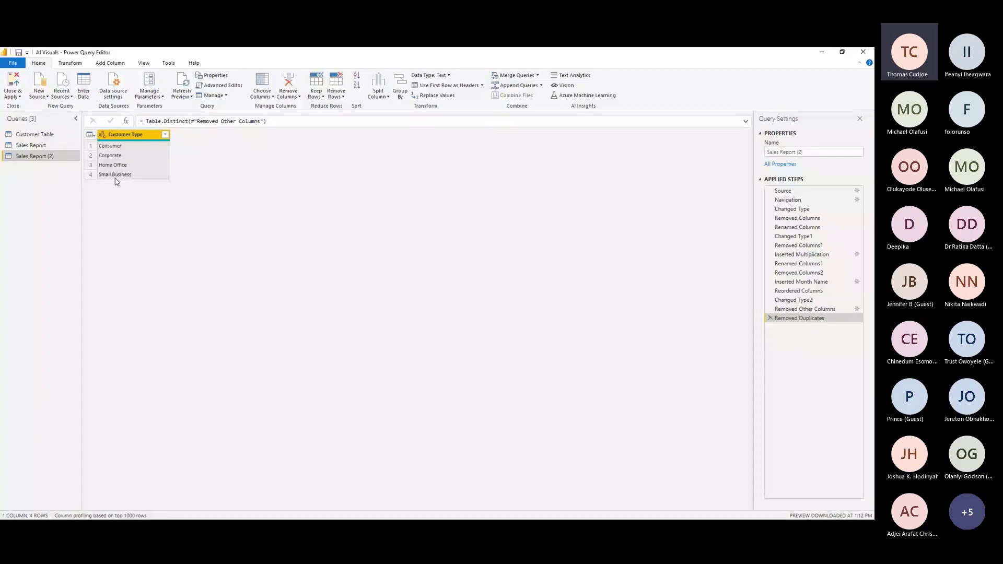
left_click(812, 156)
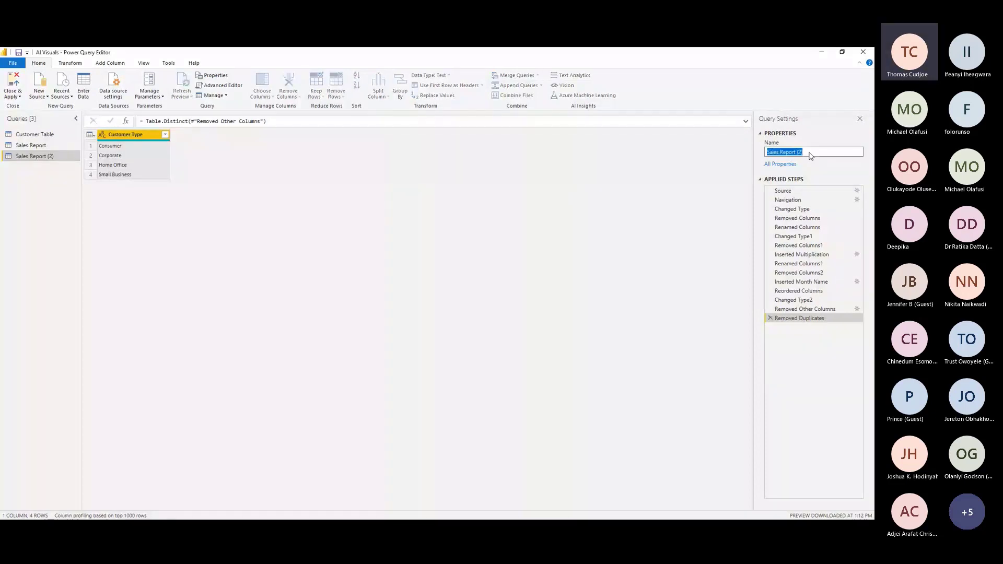
type("List")
key("Return")
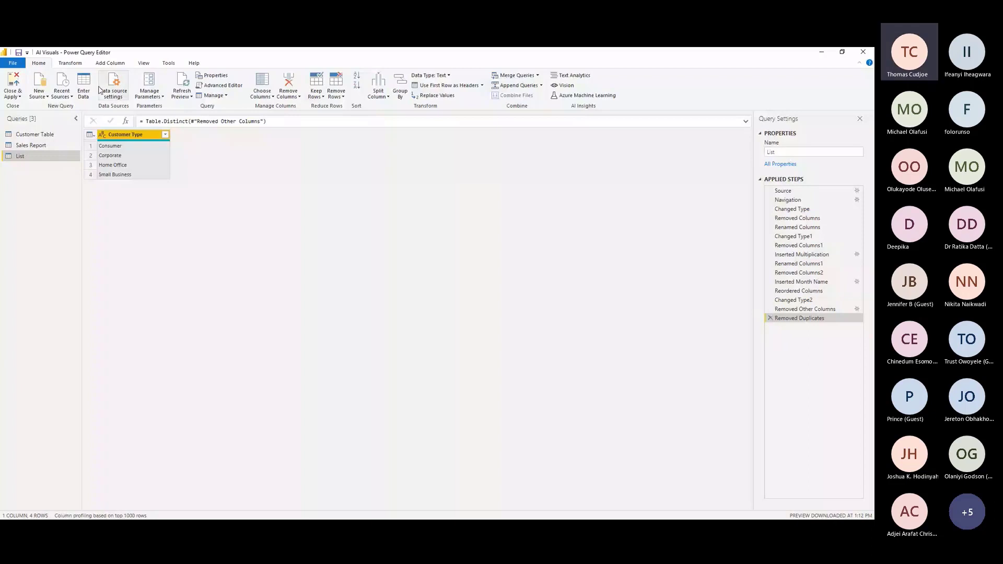
Convert the Customer Type column of the List query to a list and start a new parameter
left_click(70, 63)
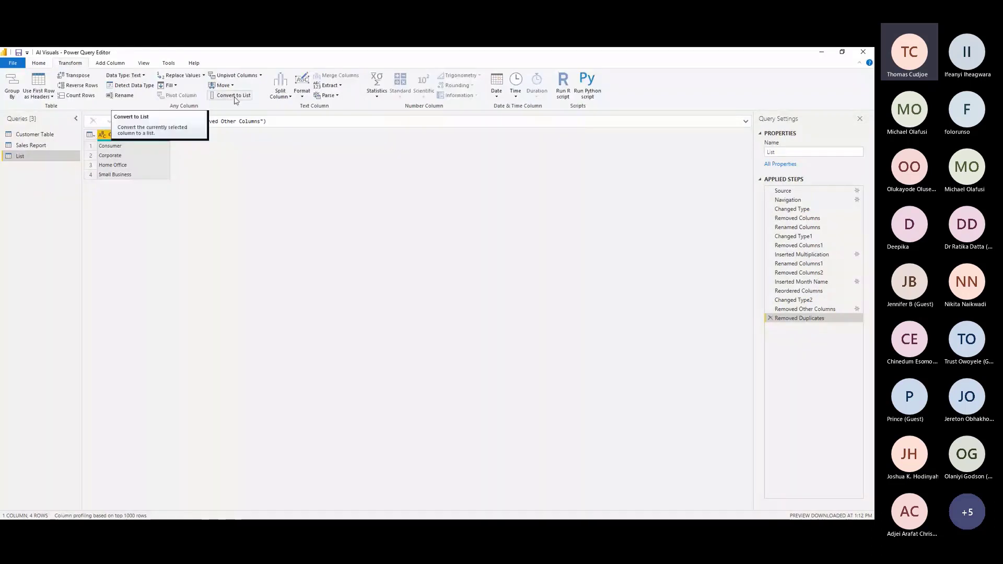
left_click(232, 95)
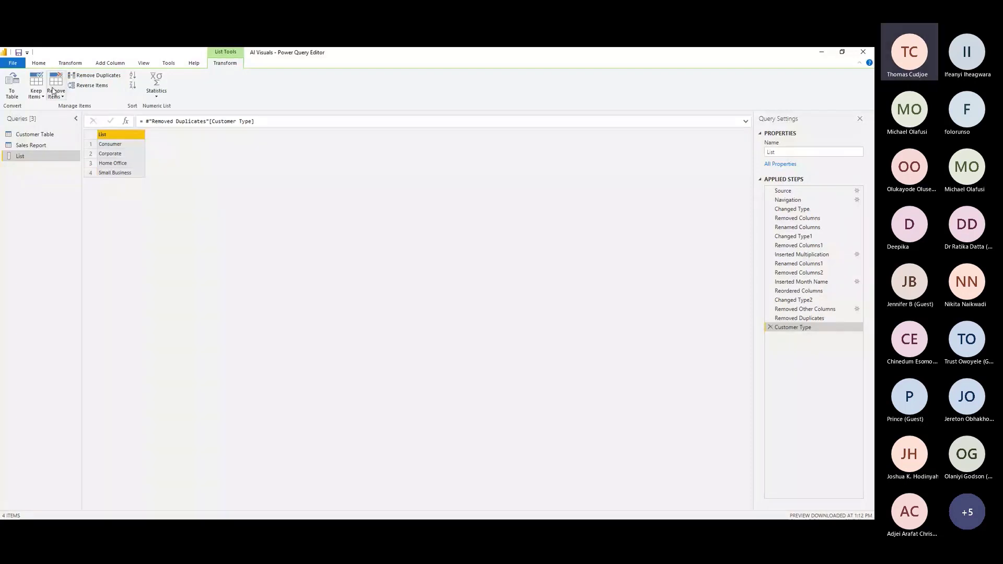
left_click(38, 63)
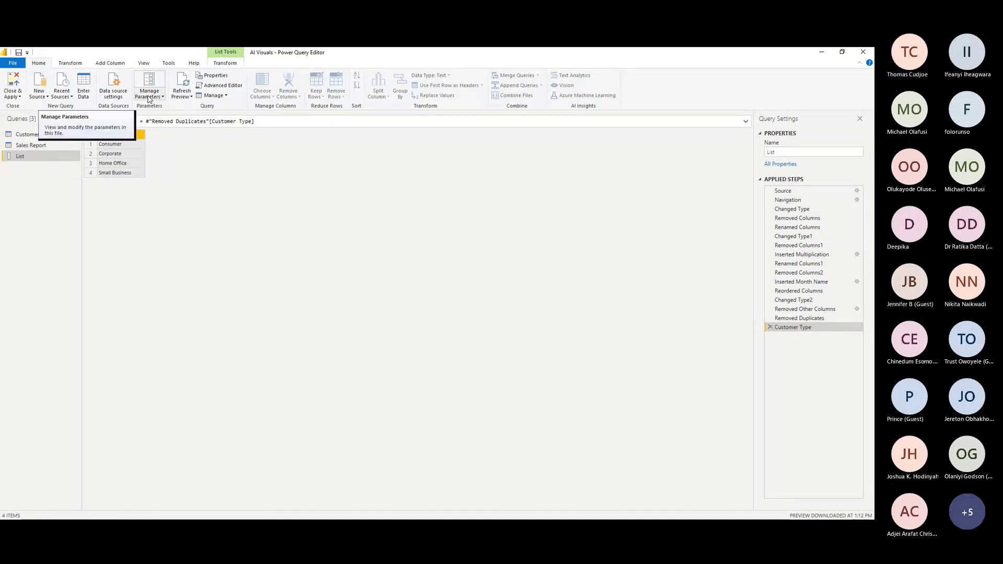
left_click(151, 98)
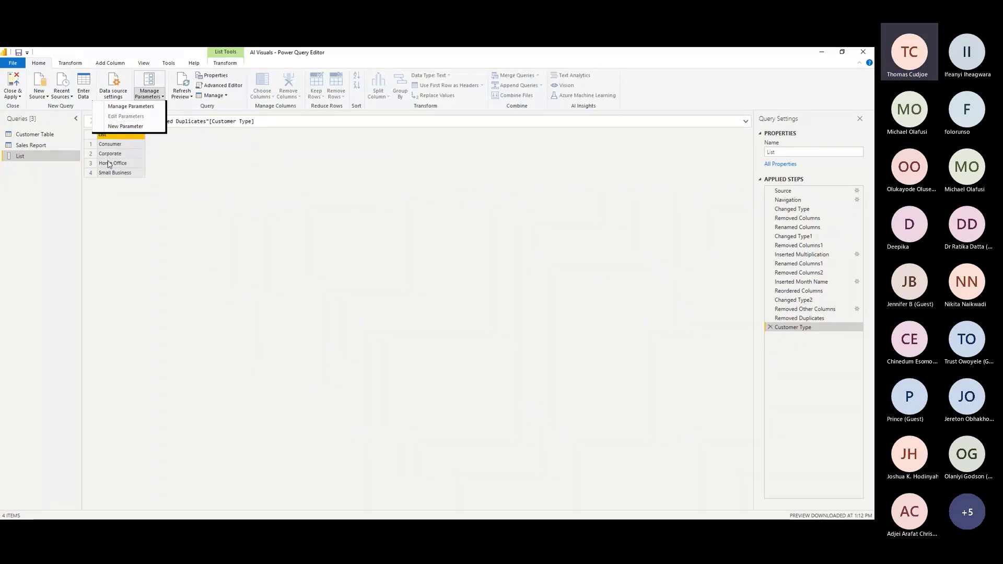
left_click(125, 127)
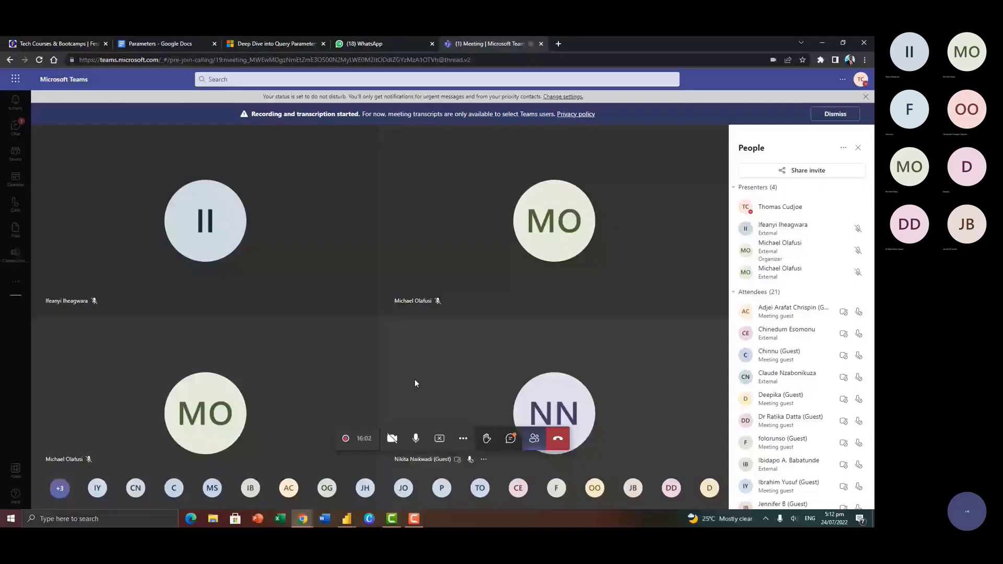
mouse_move(352, 525)
left_click(446, 480)
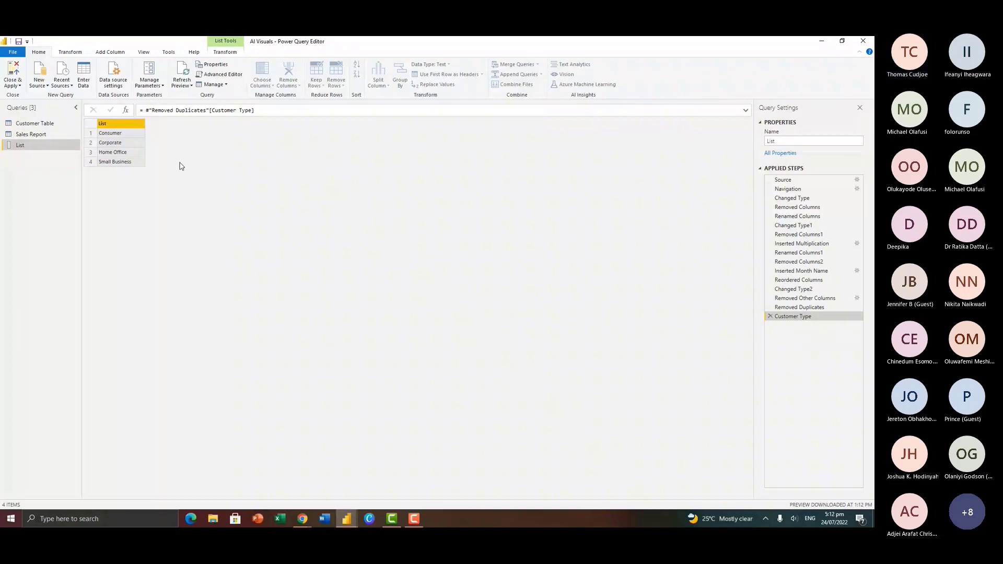
left_click(303, 518)
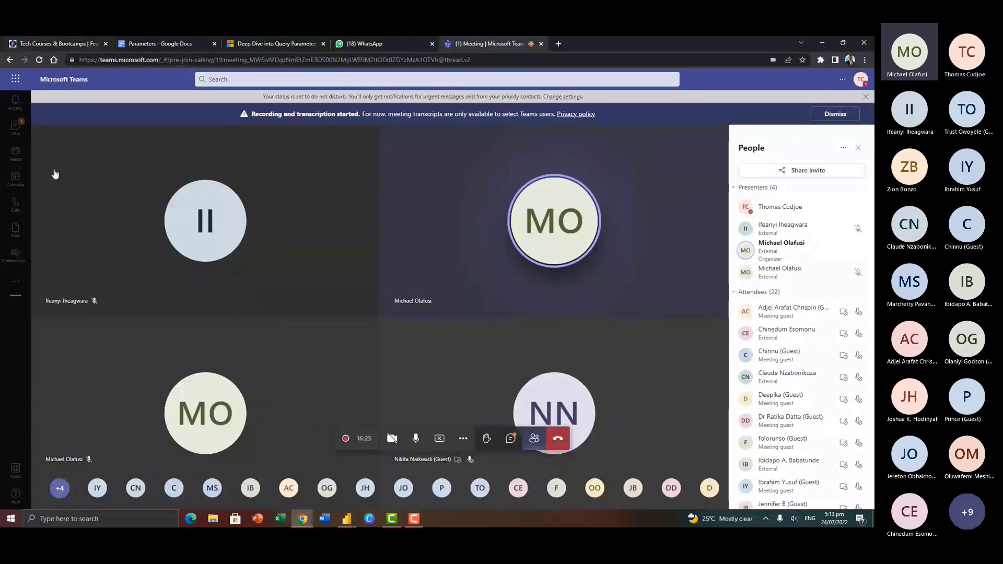
left_click(346, 519)
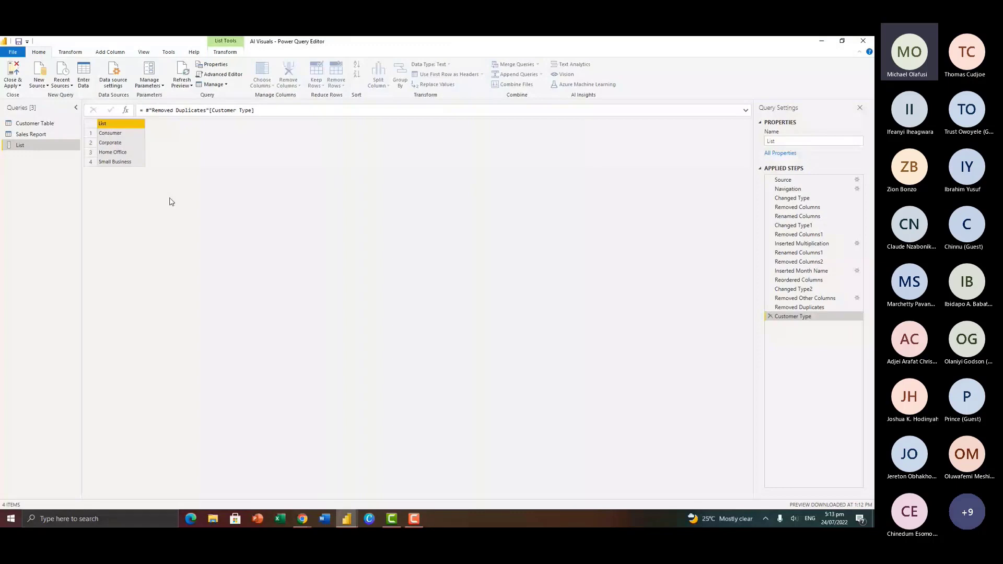
left_click(347, 519)
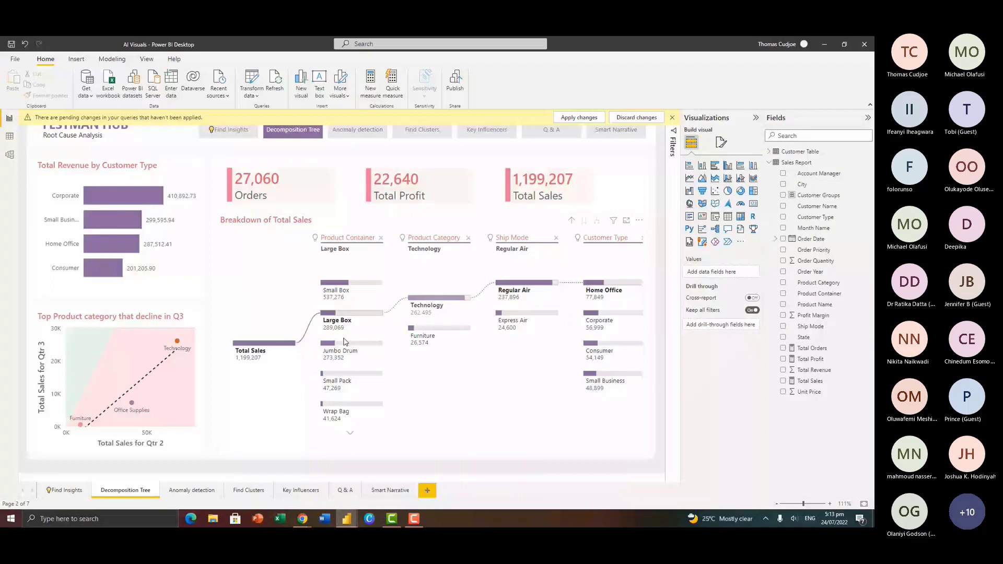
key("alt+Tab")
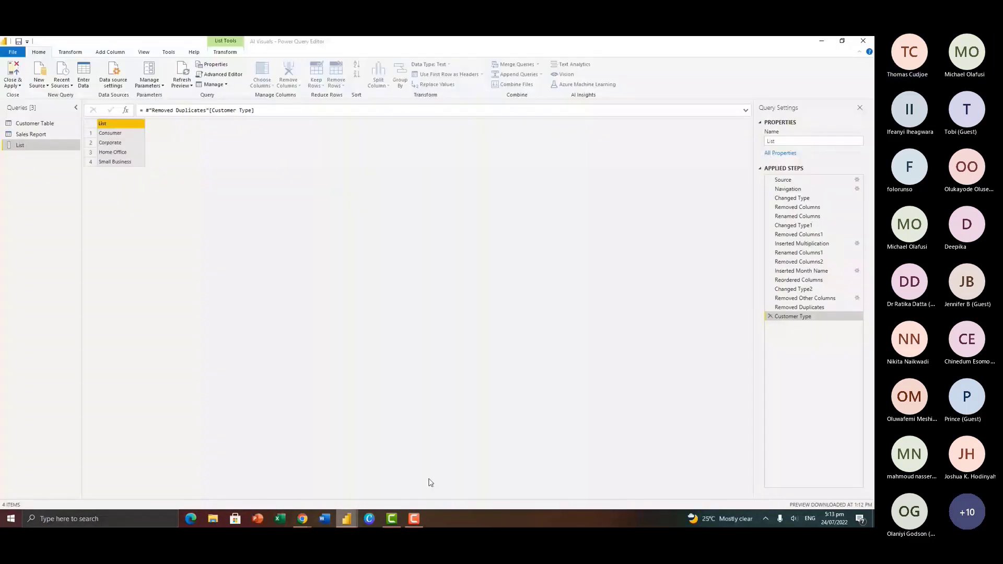
Delete the List query
left_click(32, 135)
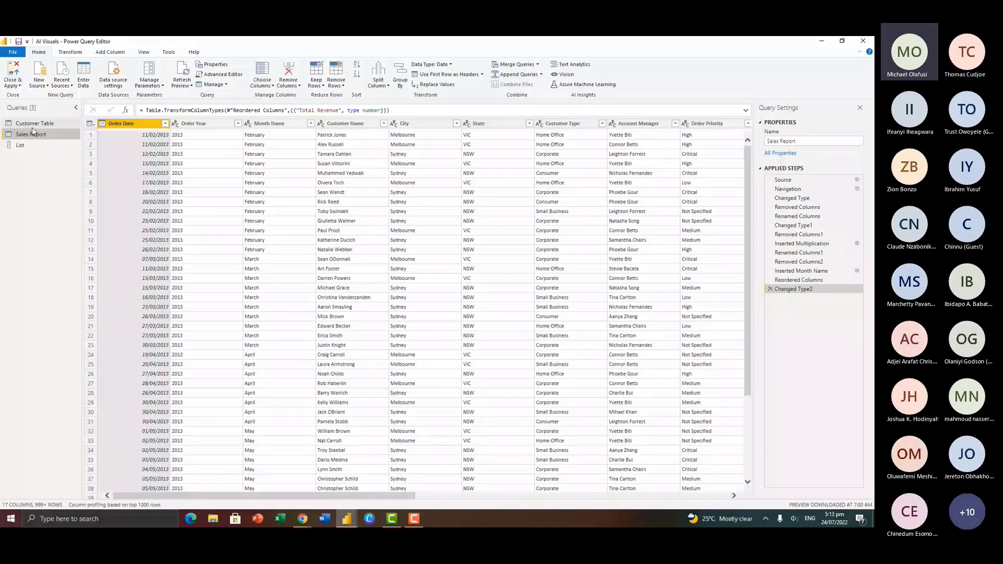
left_click(23, 146)
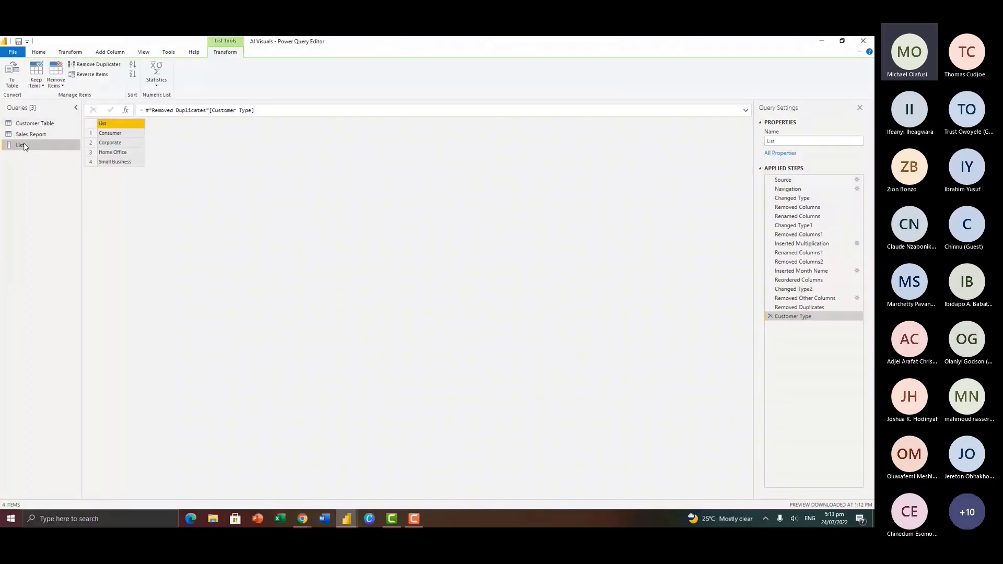
right_click(25, 147)
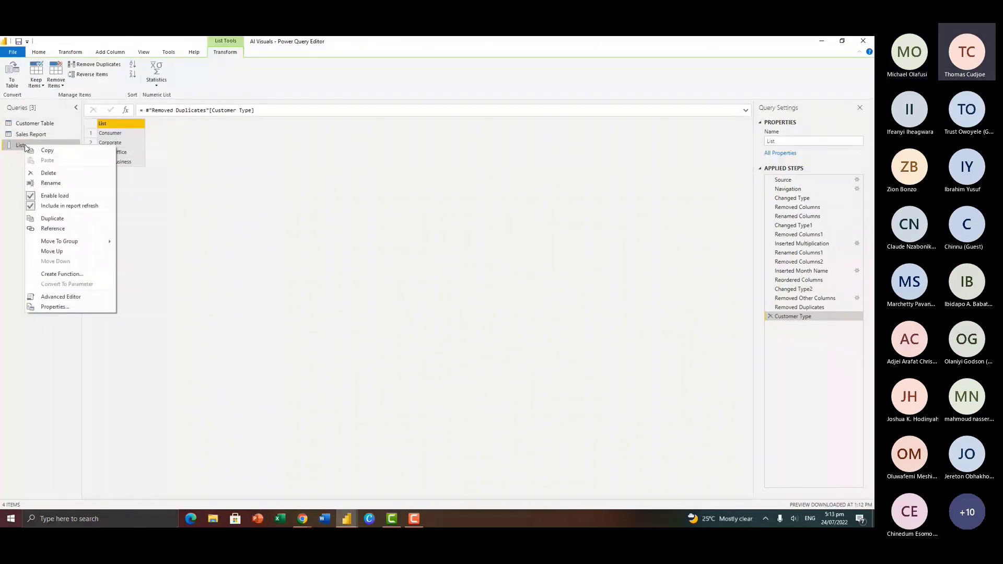
left_click(45, 173)
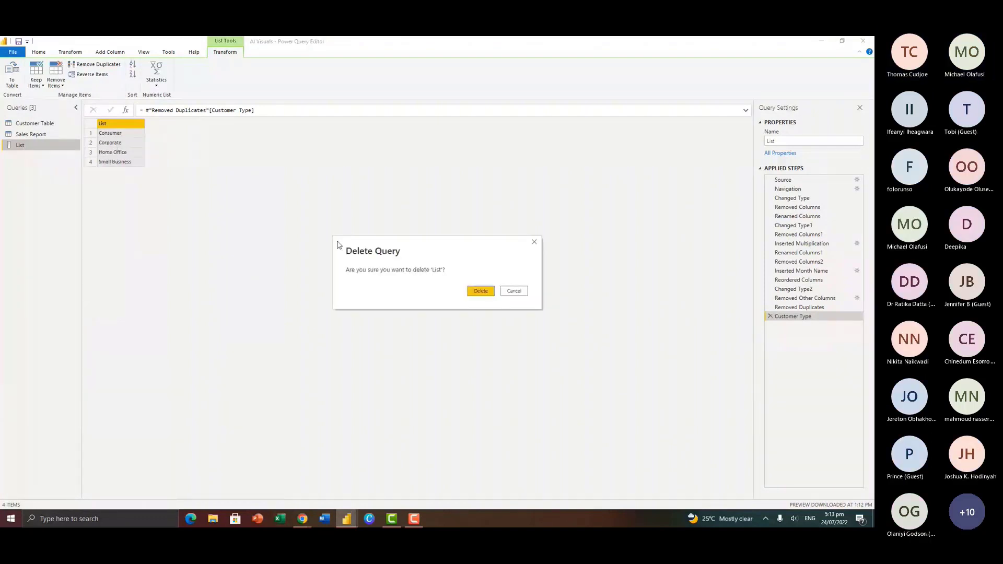
left_click(480, 292)
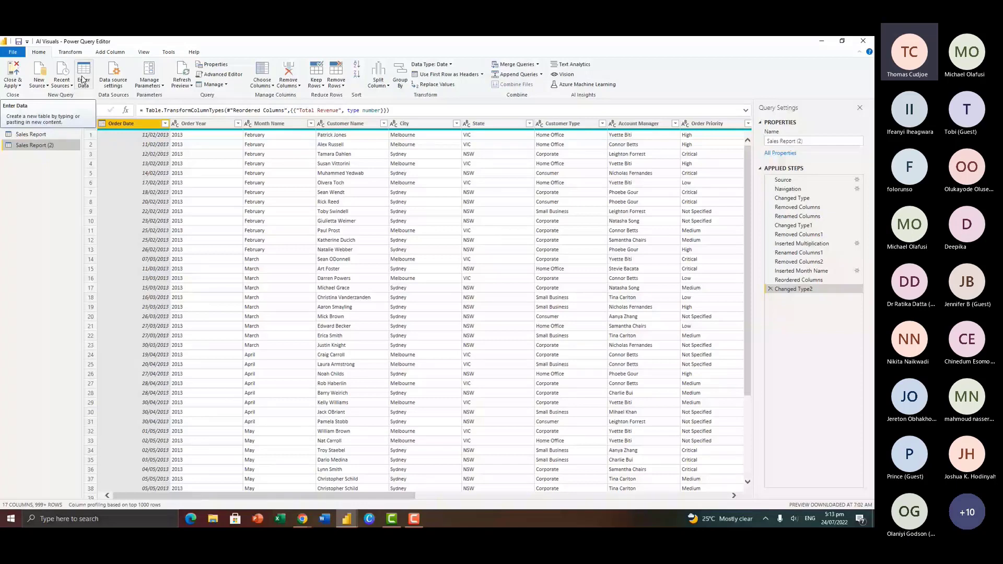
Remove every column except Customer Type from the duplicated Sales Report query and remove the column's duplicate values
left_click(559, 149)
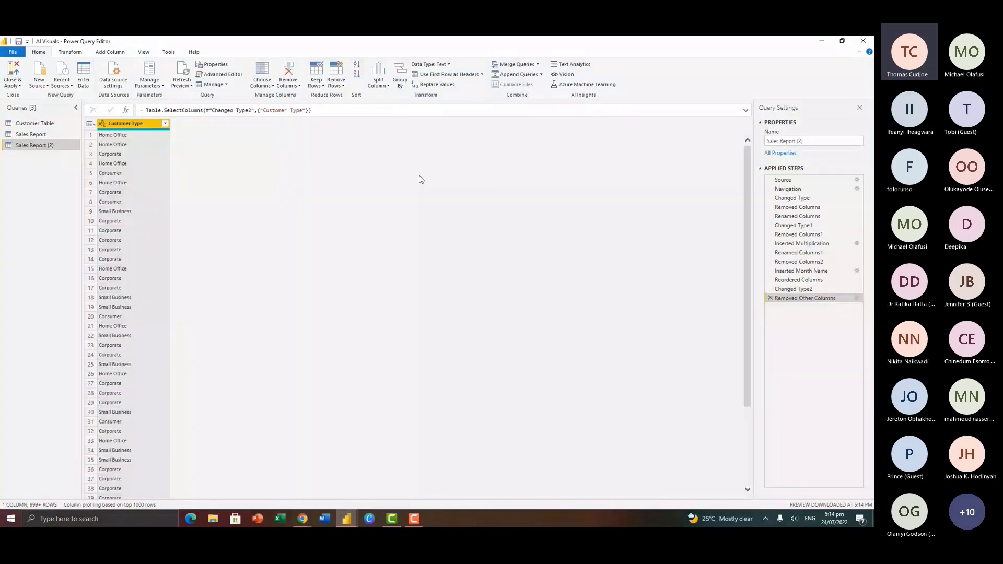
right_click(127, 129)
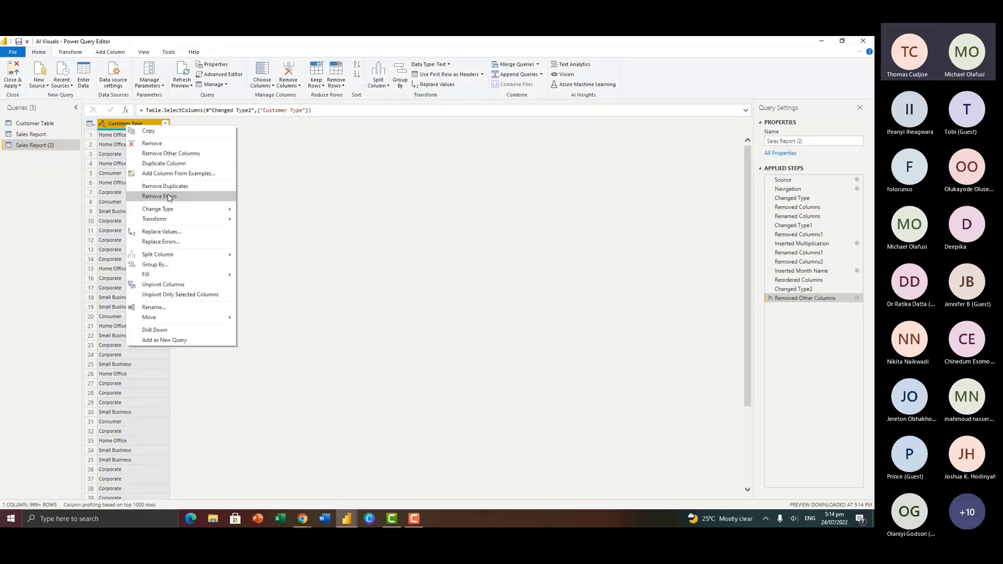
left_click(165, 186)
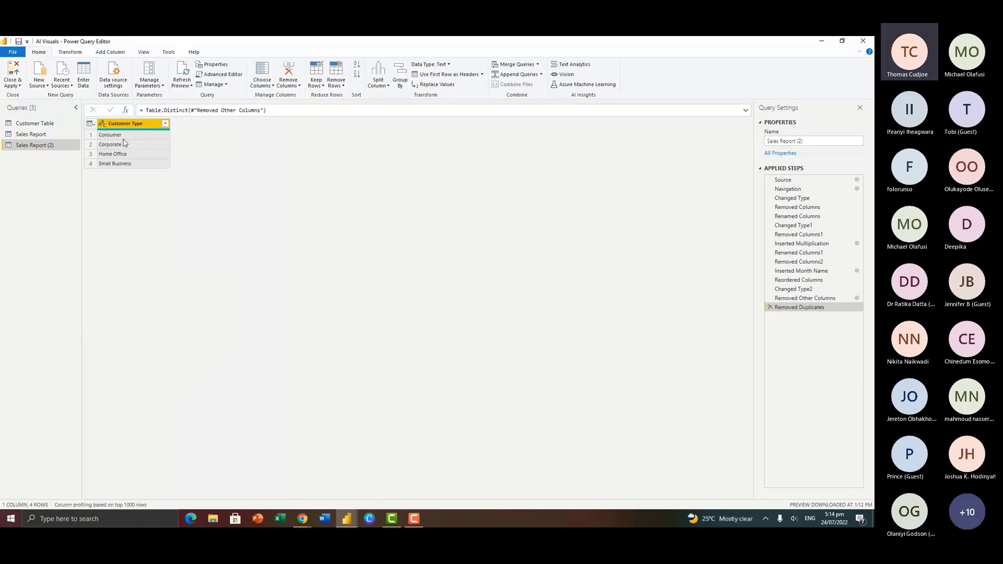
left_click(121, 162)
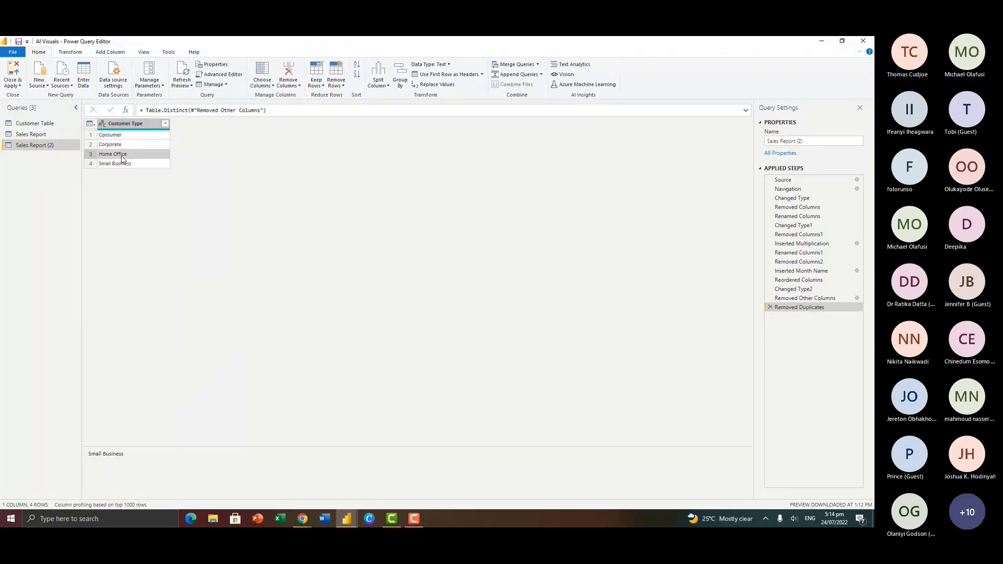
left_click(123, 153)
left_click(126, 137)
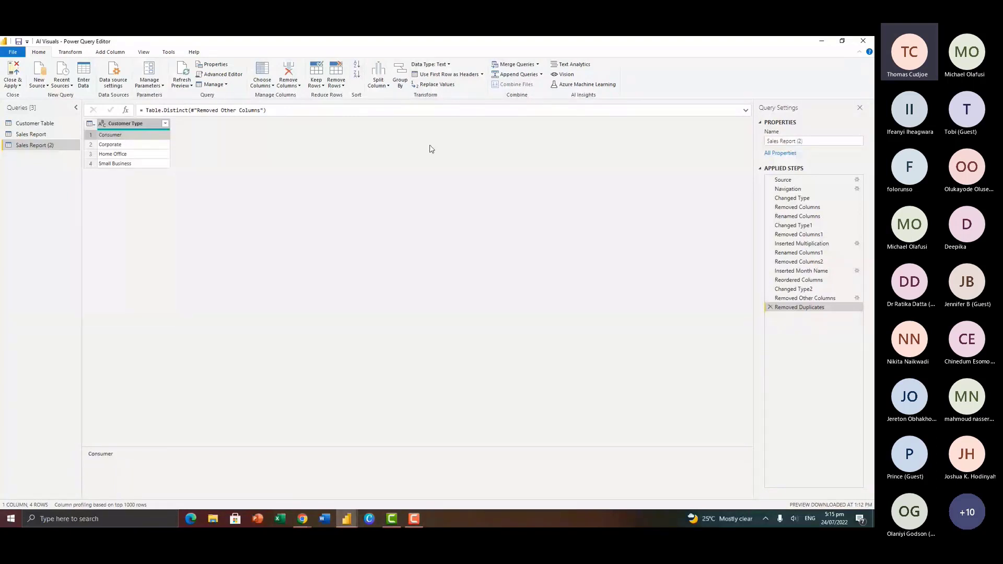
Rename the duplicated query as CustomerList and convert its Customer Type column to a list
left_click(826, 141)
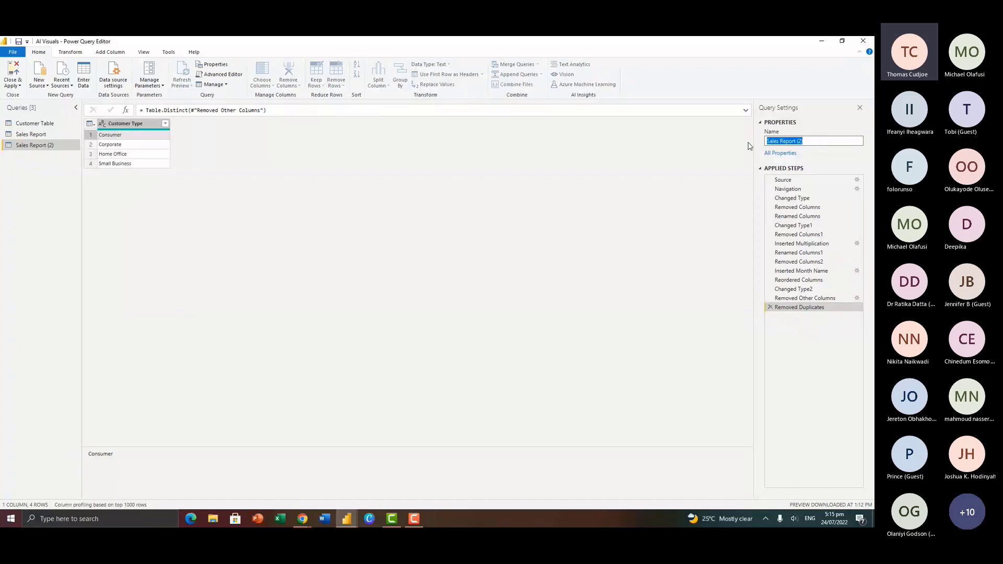
type("List")
key("BackSpace")
key("BackSpace")
key("BackSpace")
key("BackSpace")
type("Custome")
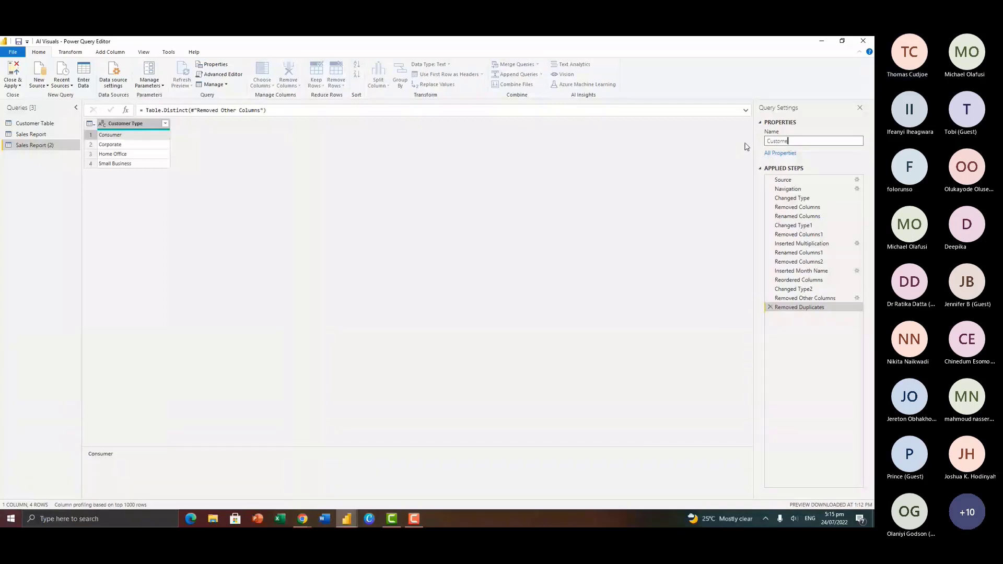
type("r list")
key("BackSpace")
key("BackSpace")
key("BackSpace")
key("BackSpace")
key("BackSpace")
type("List")
key("Return")
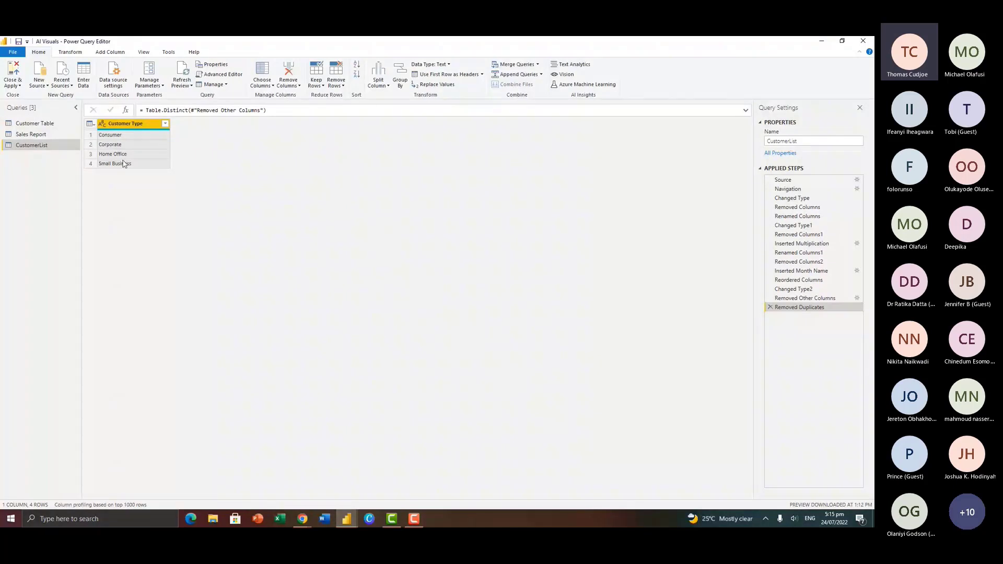
left_click(69, 53)
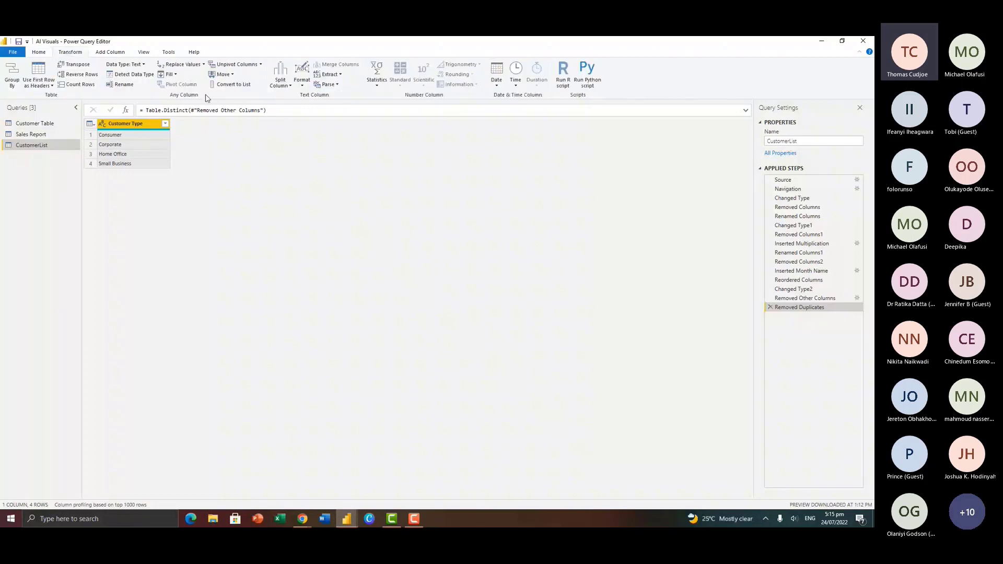
left_click(246, 86)
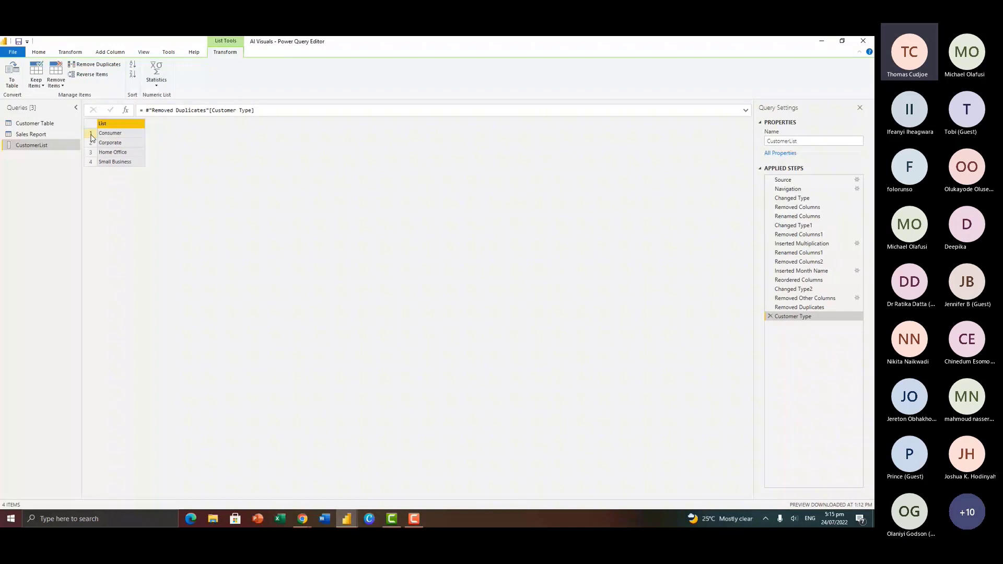
Create a new parameter named CustomerType with the data type Text
left_click(39, 52)
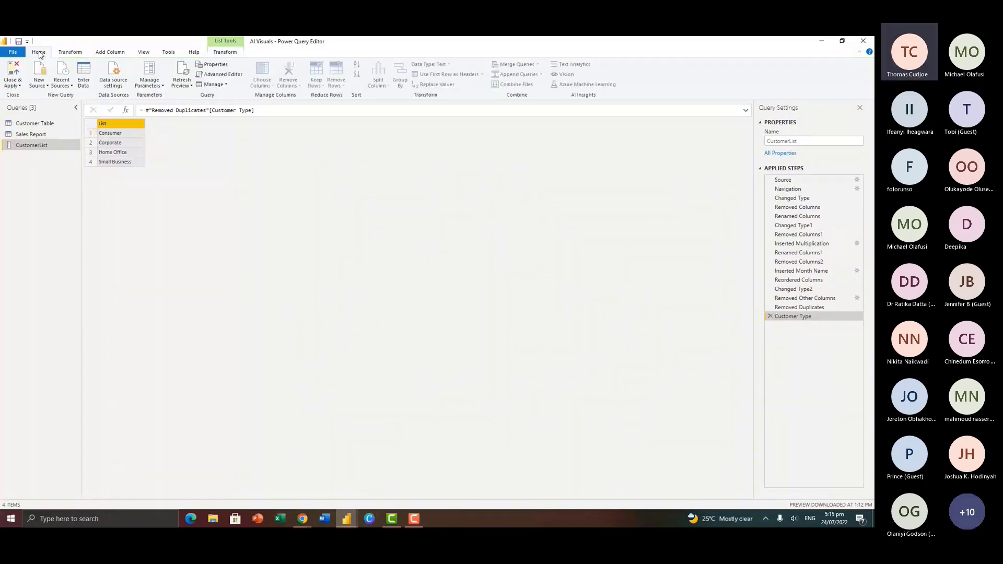
left_click(153, 85)
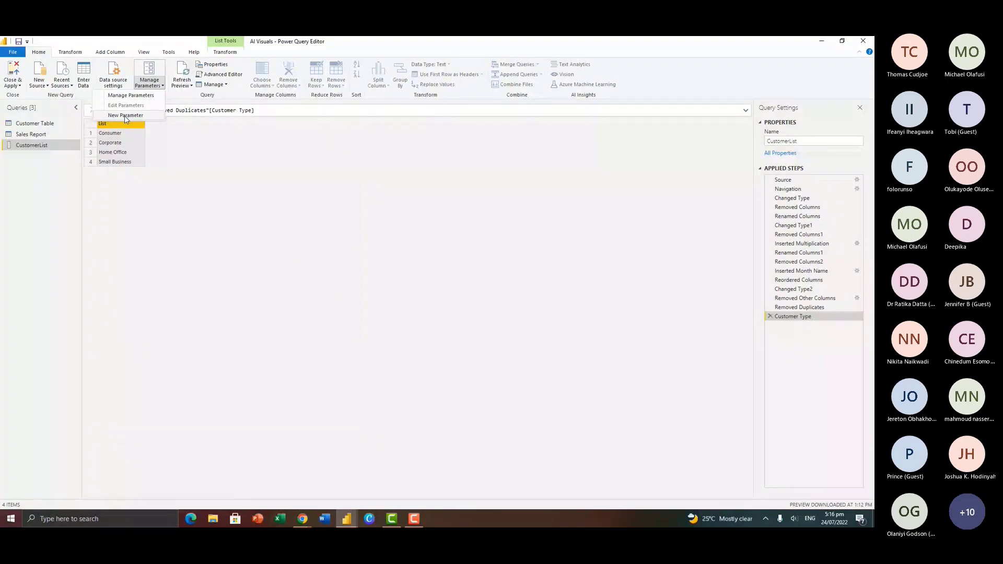
left_click(125, 115)
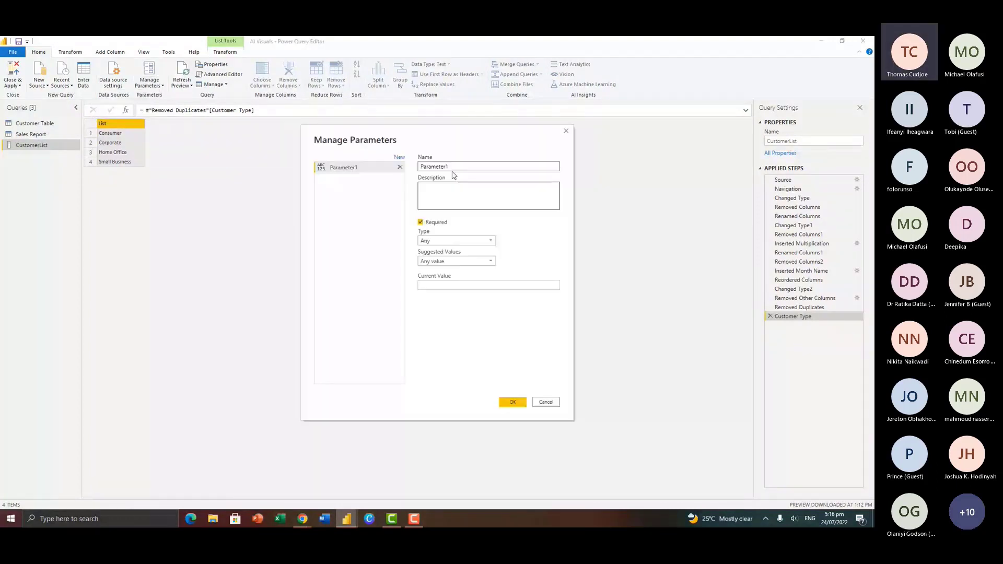
left_click_drag(453, 167, 419, 169)
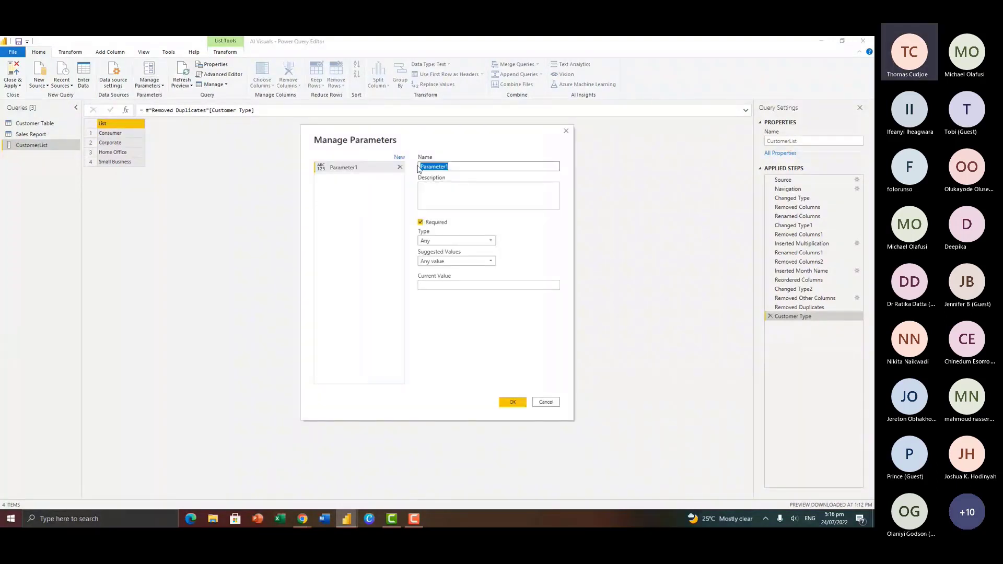
type("C")
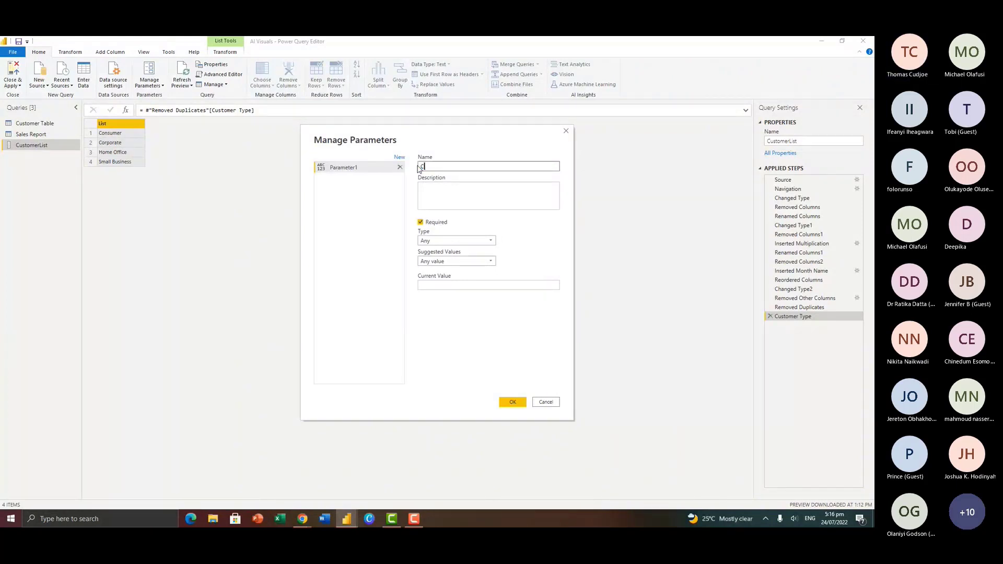
type("ustomerType")
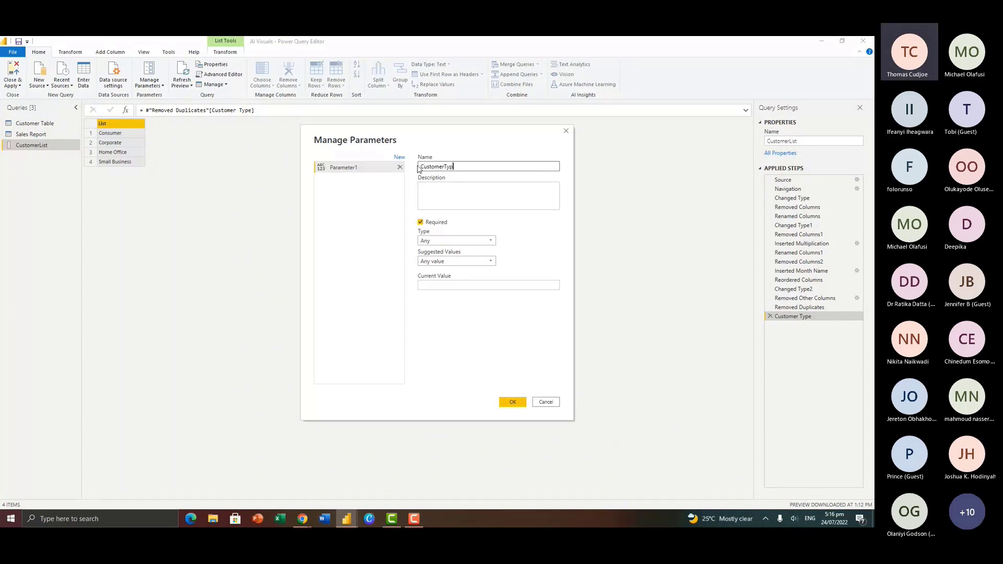
left_click(446, 204)
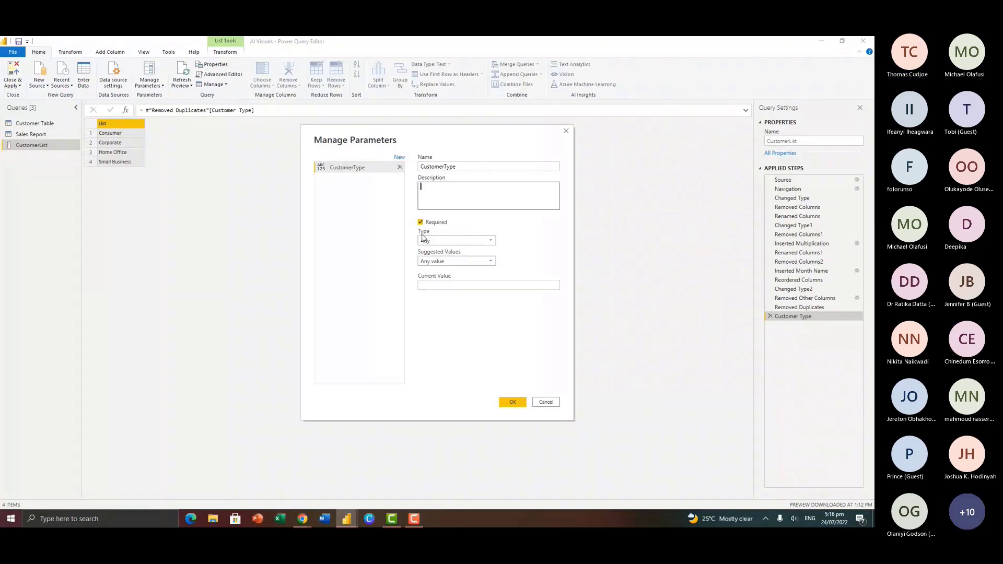
left_click(451, 241)
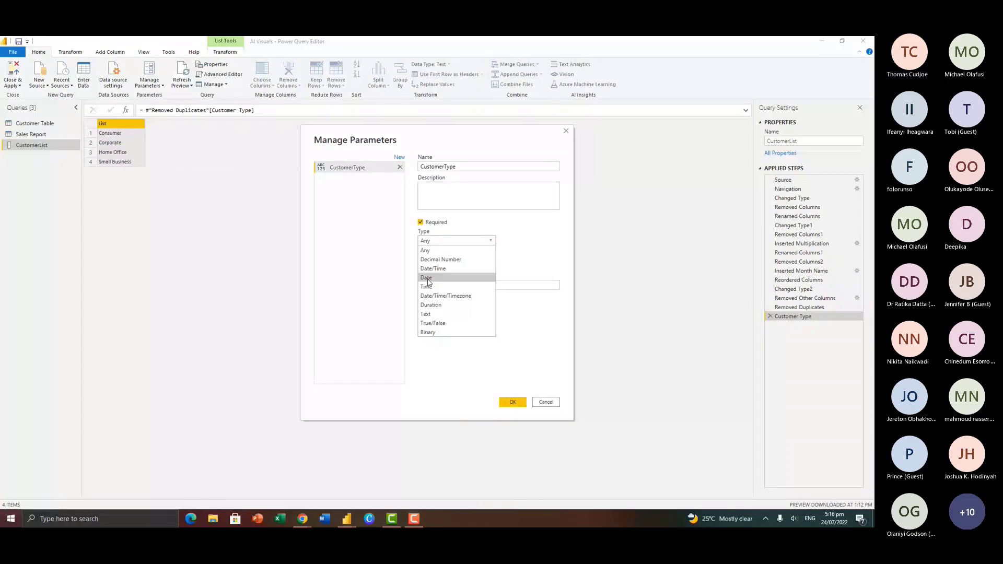
left_click(429, 315)
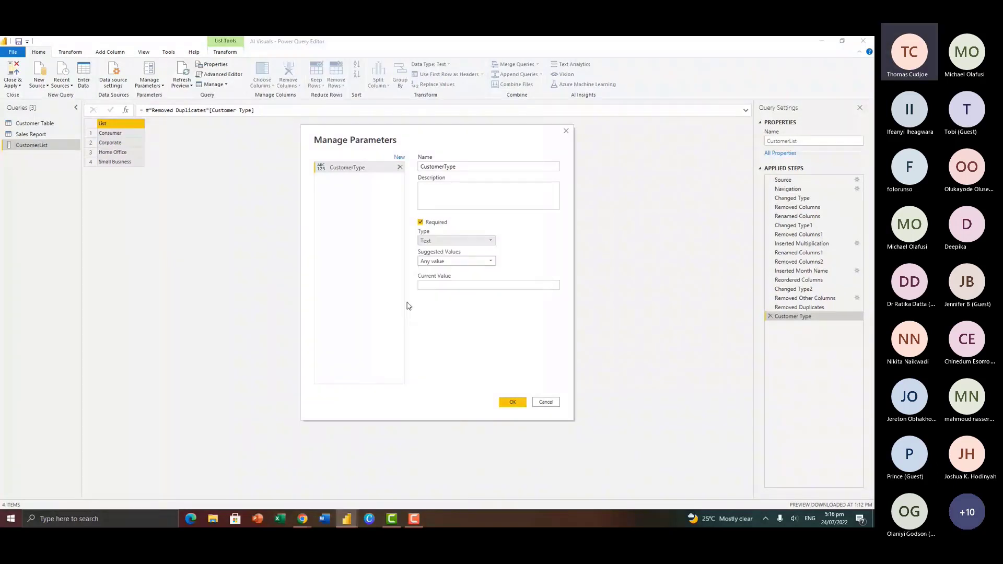
Take the parameter's suggested values from the CustomerList query and set its current value to Consumer
left_click(434, 261)
left_click(439, 281)
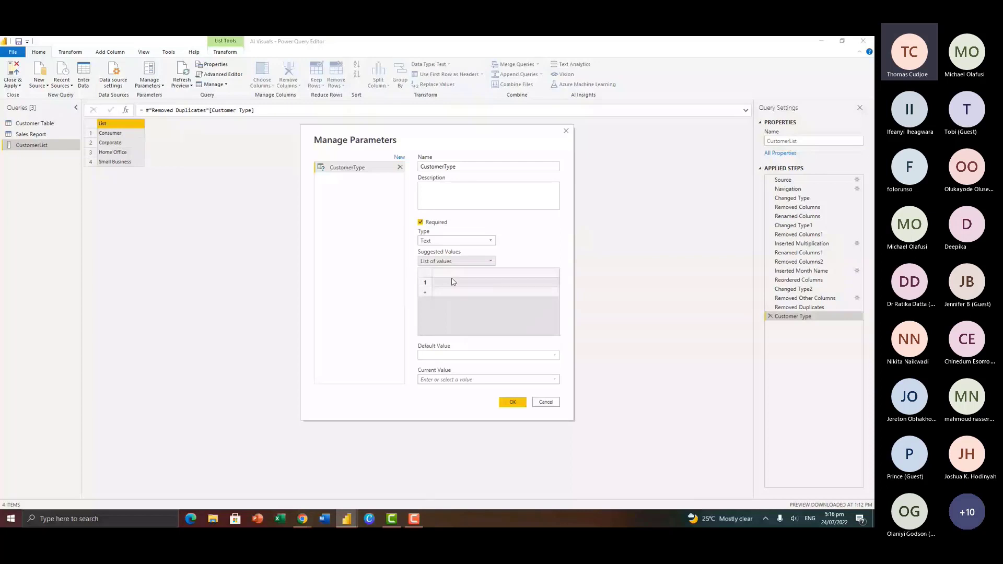
left_click(448, 262)
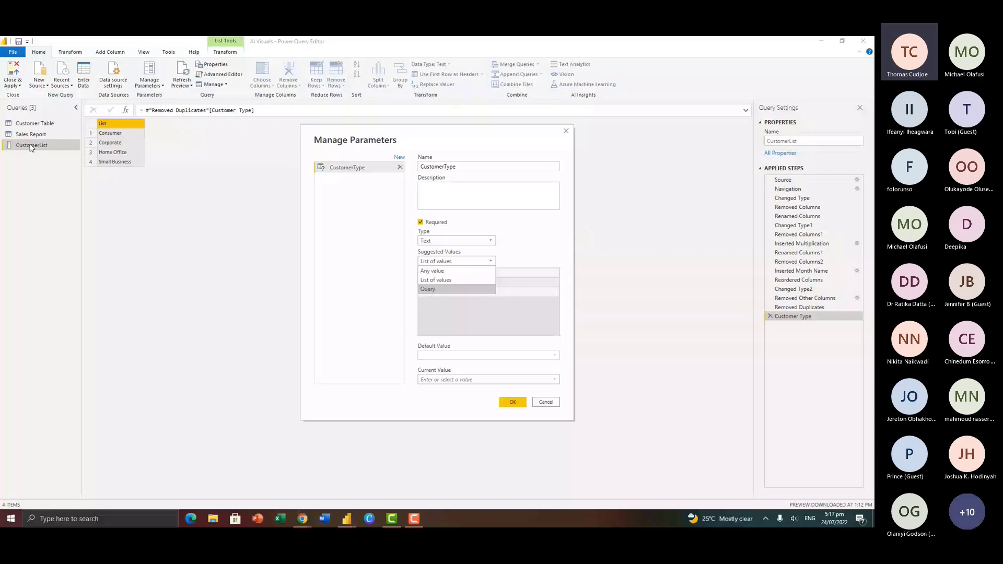
left_click(455, 289)
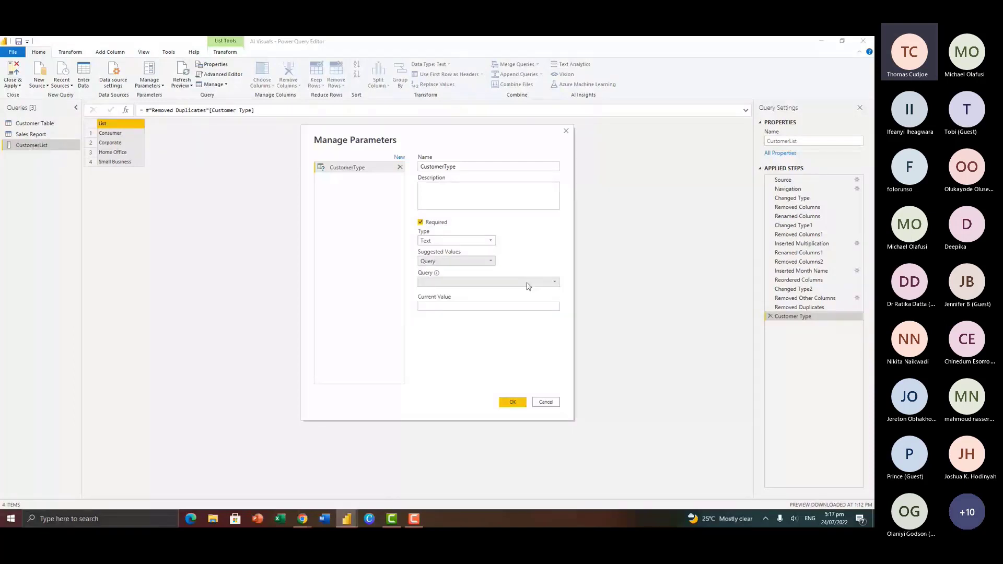
left_click(555, 284)
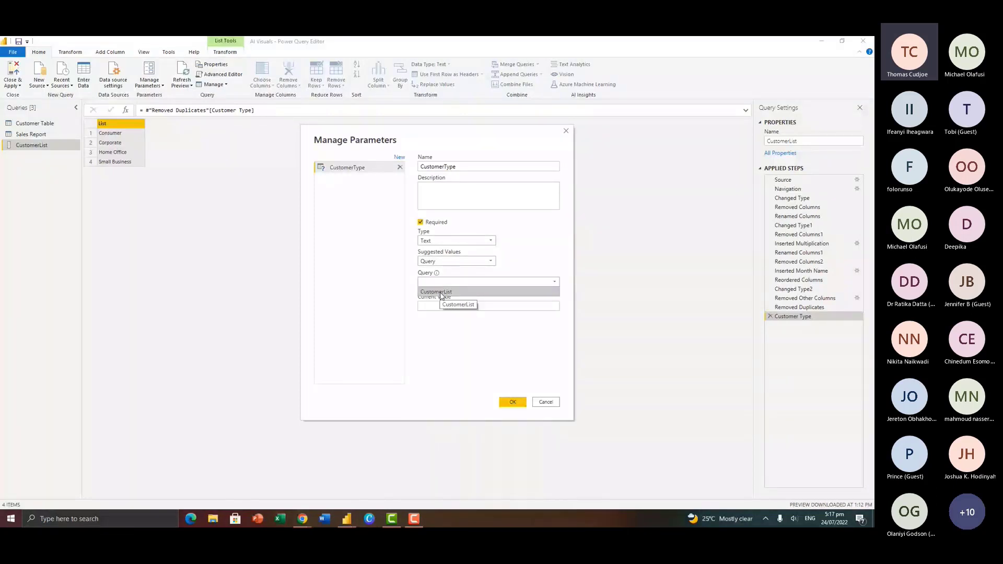
left_click(441, 292)
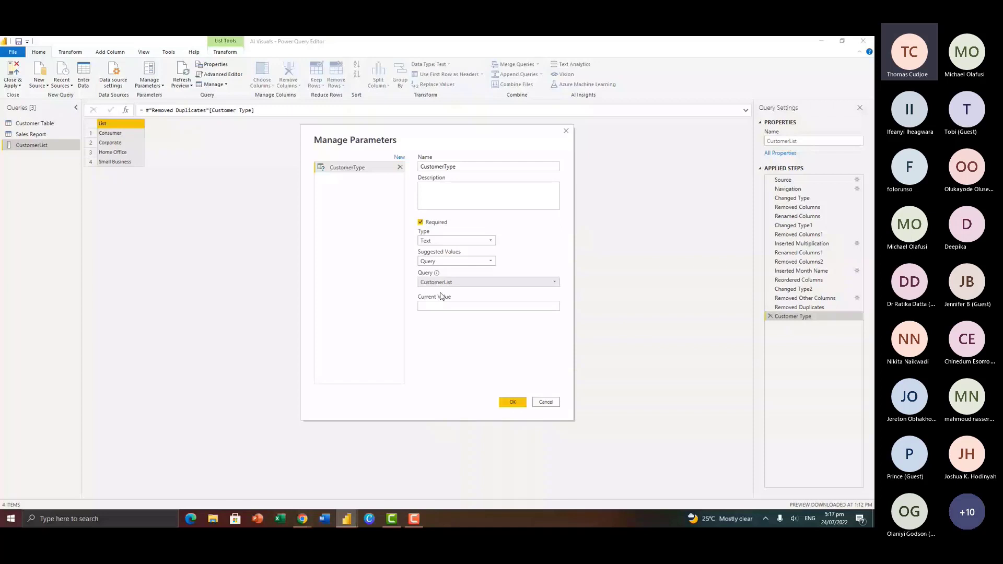
left_click(444, 309)
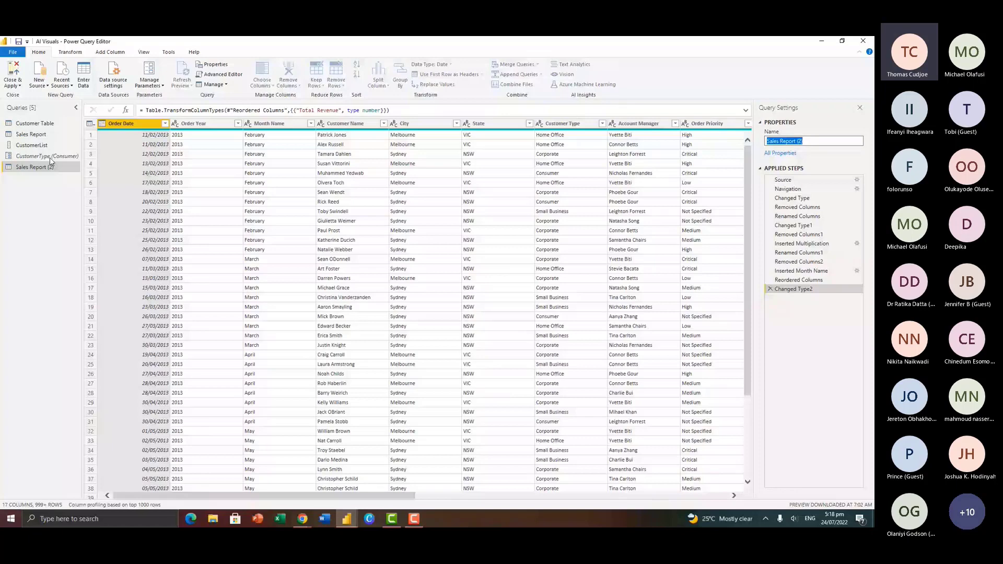
Filter the Customer Type column of Sales Report (2) to rows equal to the CustomerType parameter and view the filtered query
left_click(602, 123)
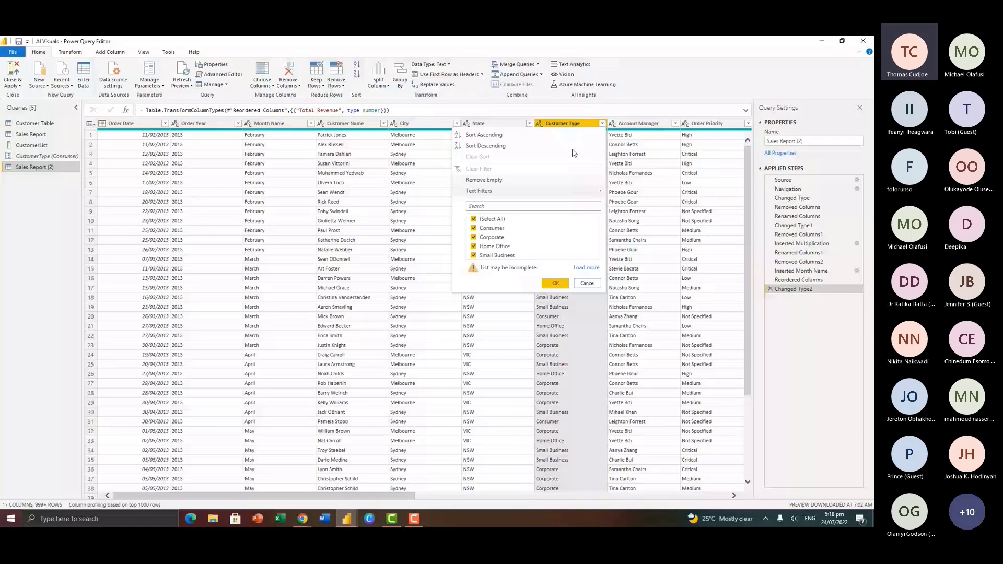
left_click(622, 191)
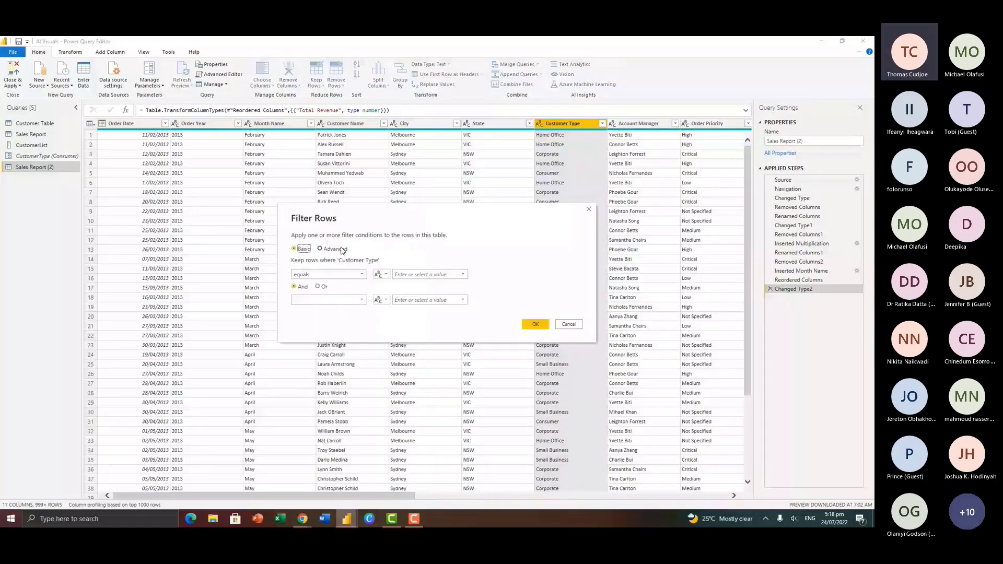
left_click(414, 275)
left_click(379, 275)
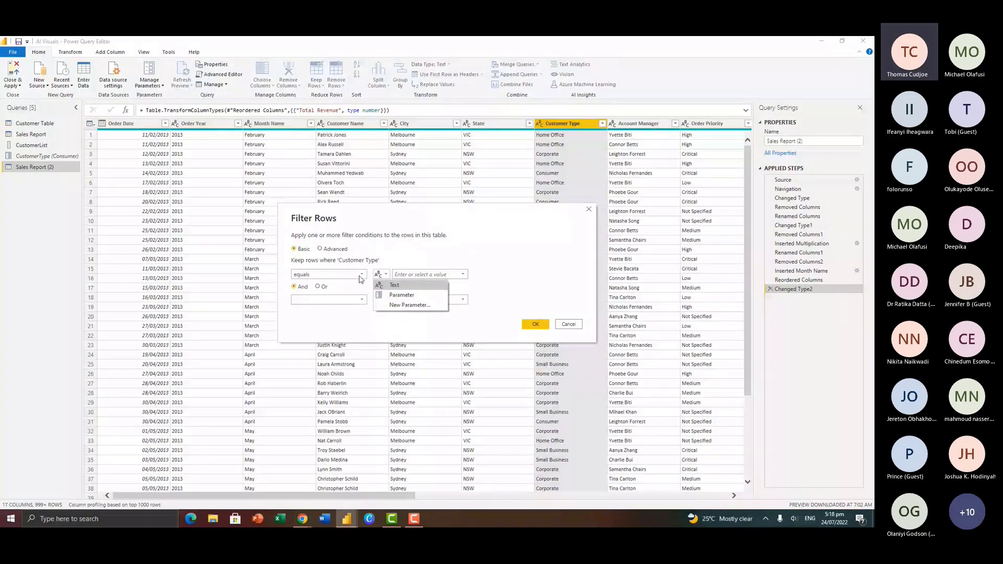
left_click(408, 296)
left_click(460, 277)
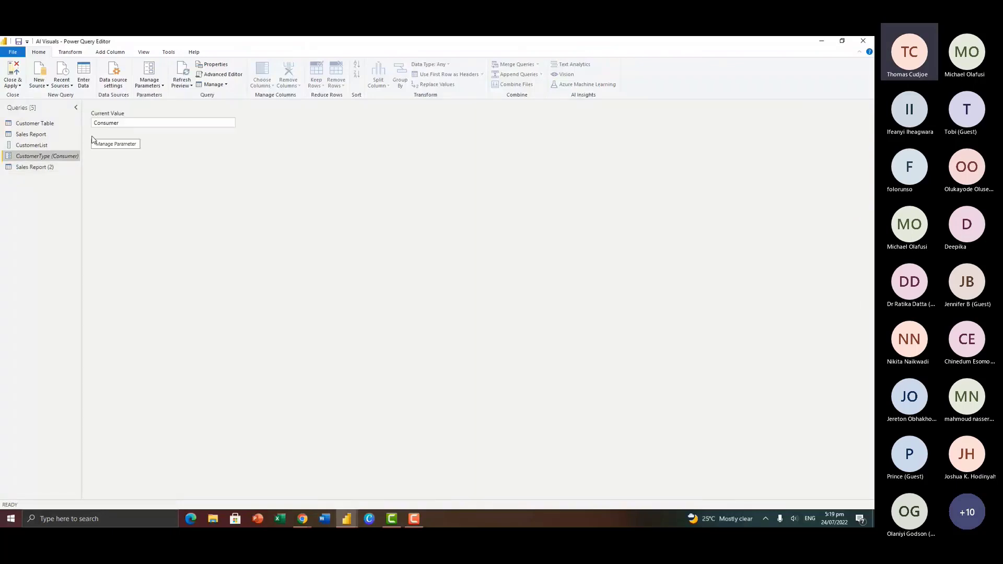
left_click(56, 167)
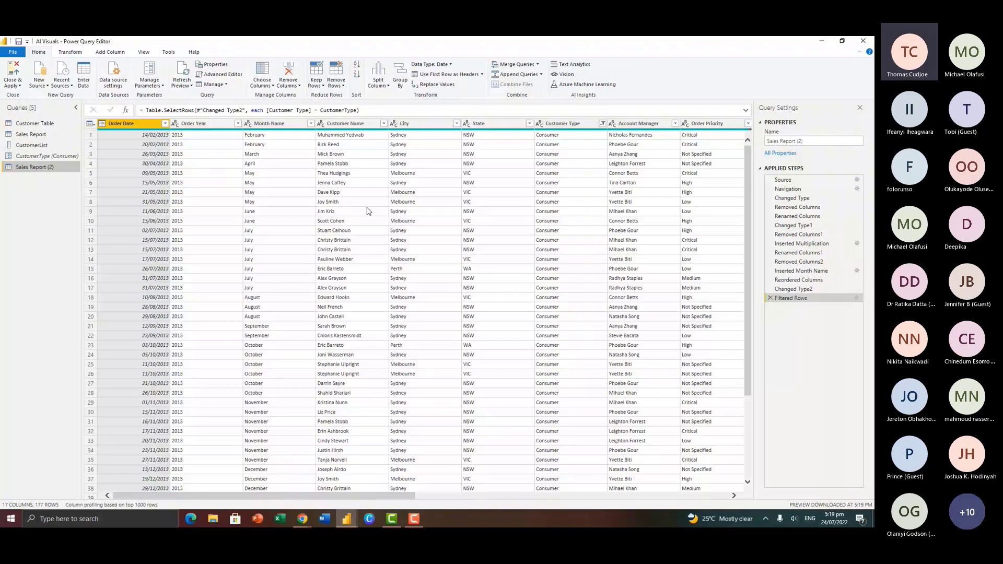
Set the CustomerType parameter's current value to "Home office" and check the filtered rows in Sales Report (2)
left_click(1, 99)
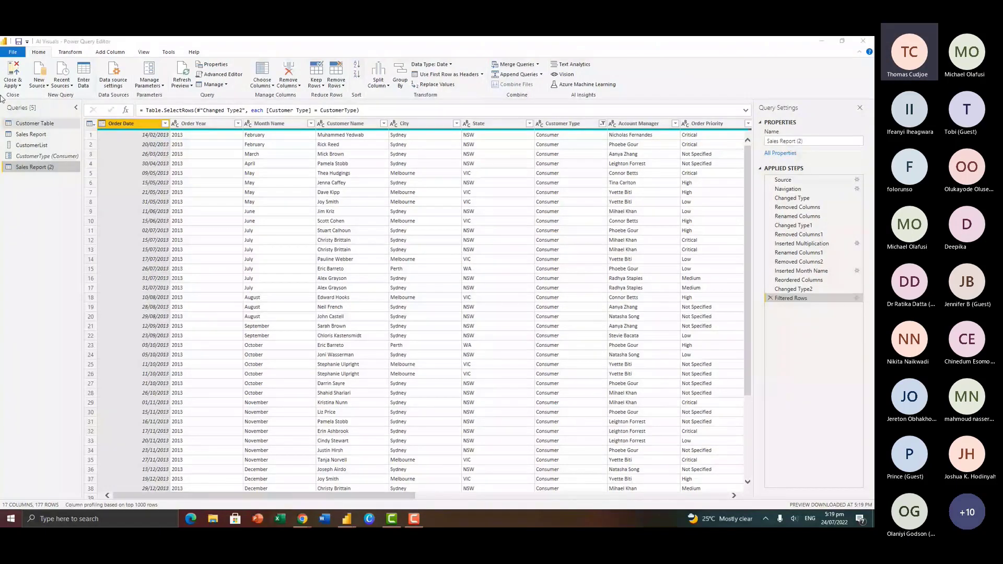
left_click(12, 74)
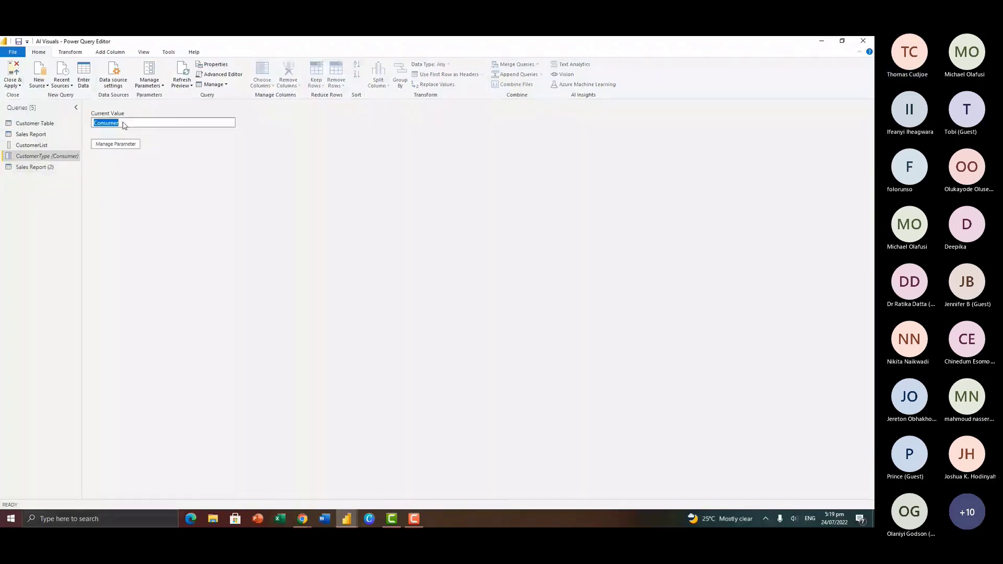
type("Hme")
key("BackSpace")
key("BackSpace")
type("ome office")
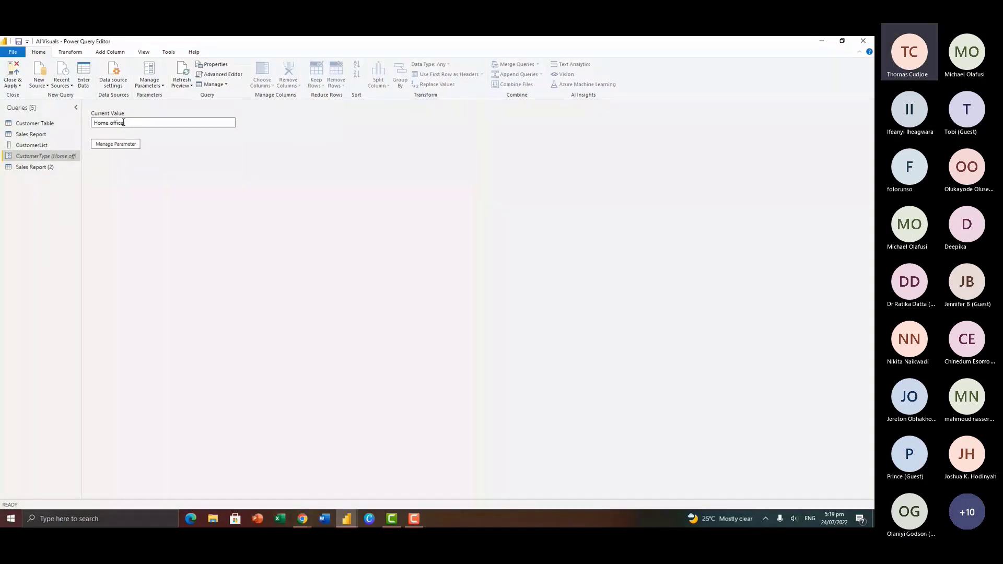
left_click(48, 167)
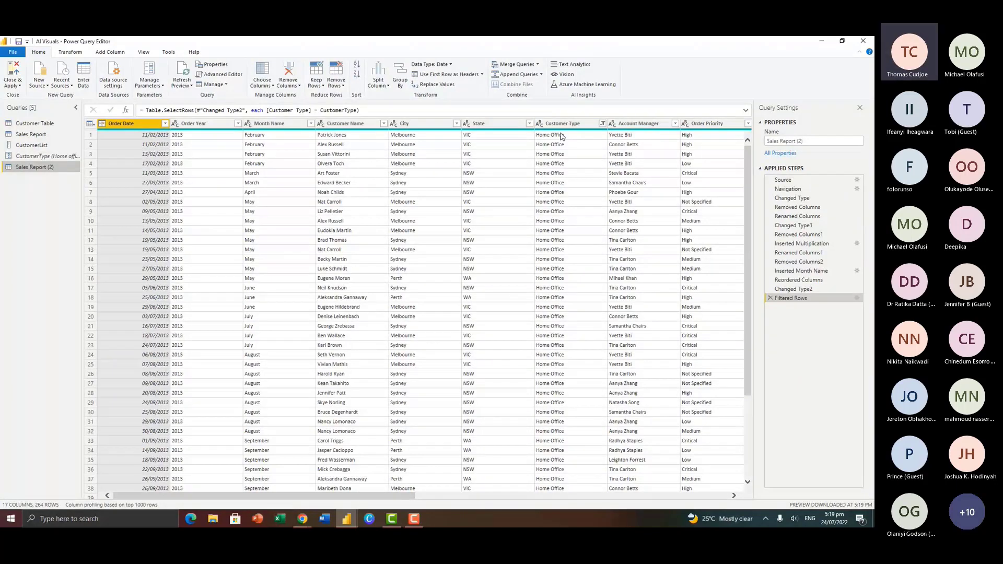
left_click(47, 156)
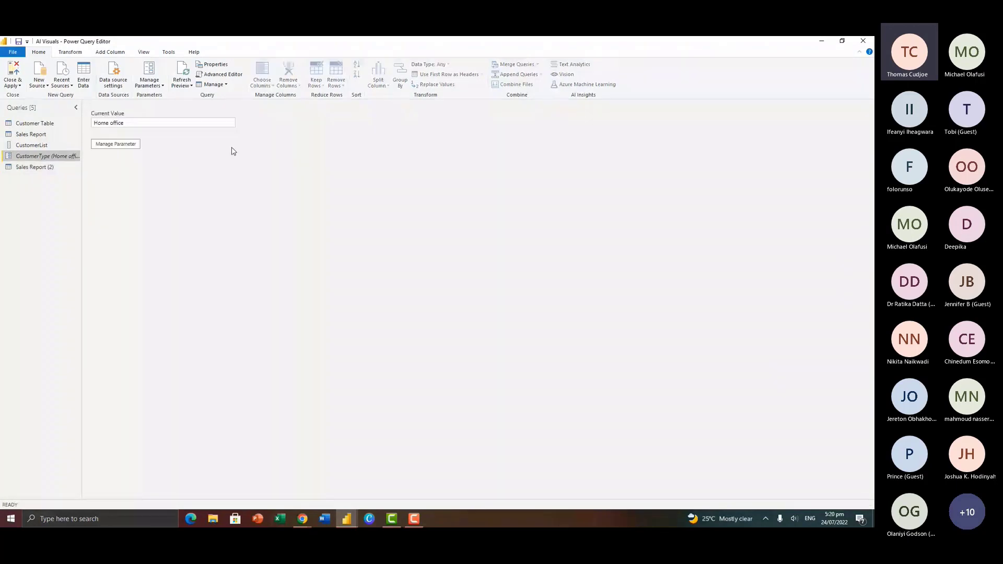
Set the CustomerType parameter's current value to Corporate and check the filtered rows in Sales Report (2)
left_click(149, 125)
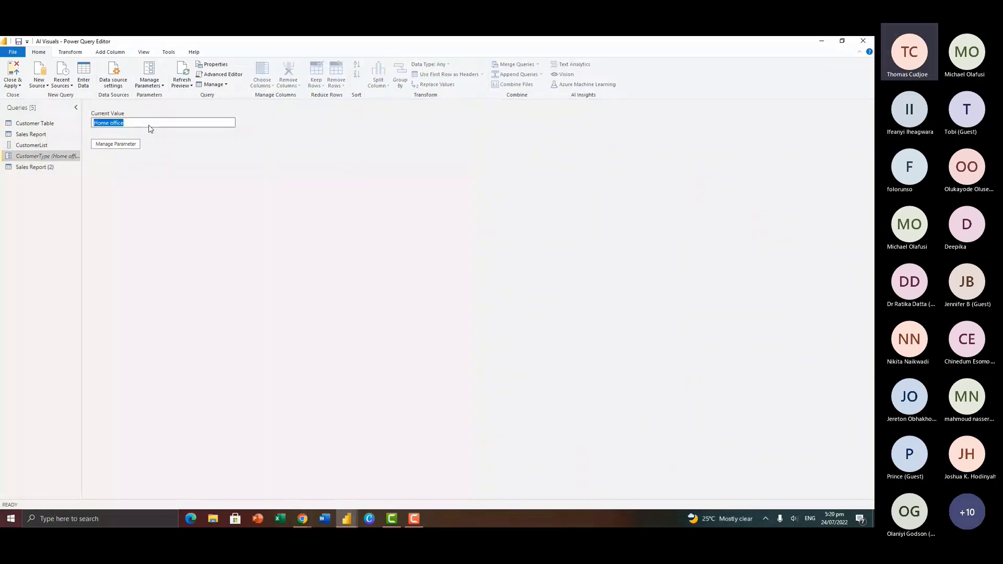
type("Corporate")
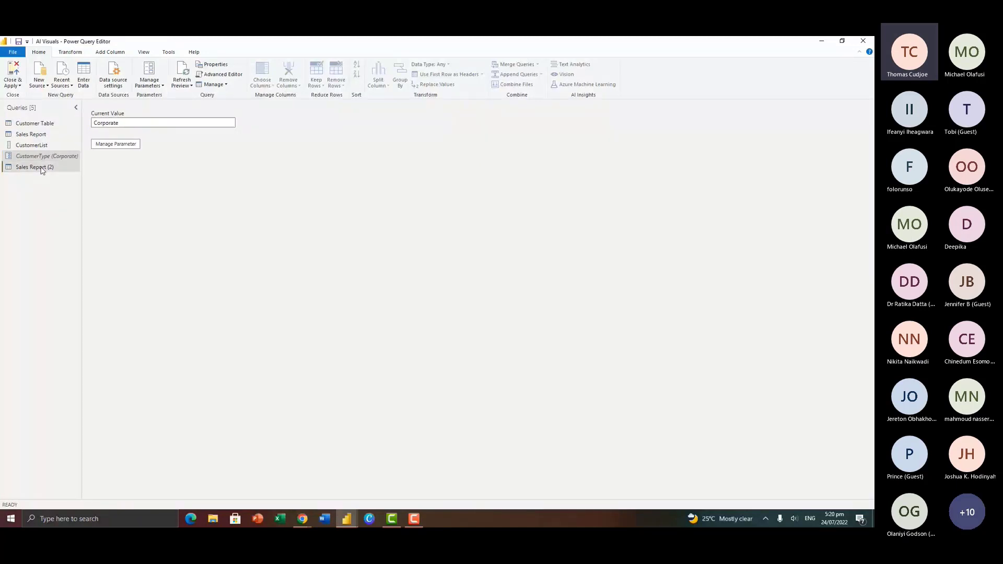
left_click(42, 168)
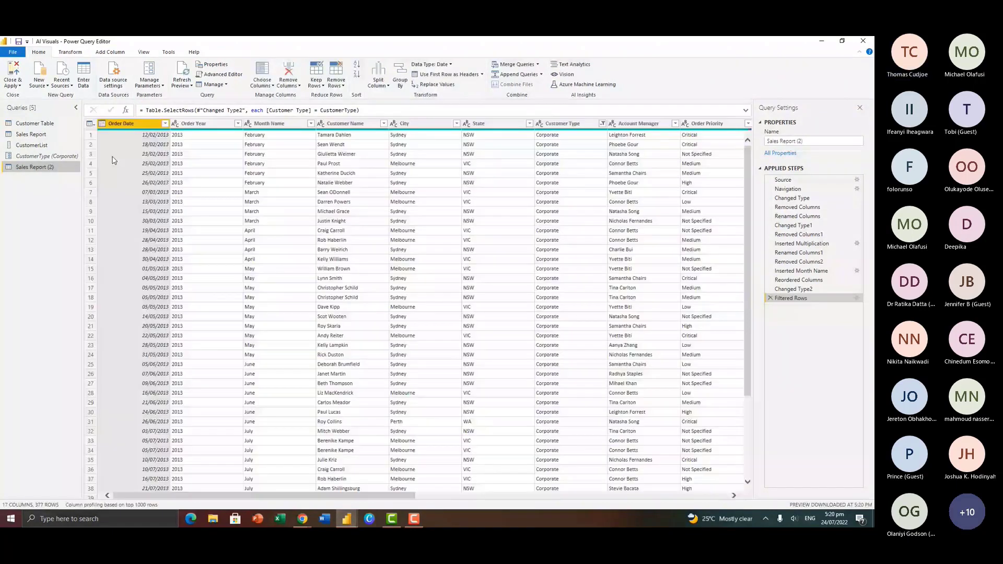
Close the query editor with the changes applied and add a new page to the report
left_click(21, 85)
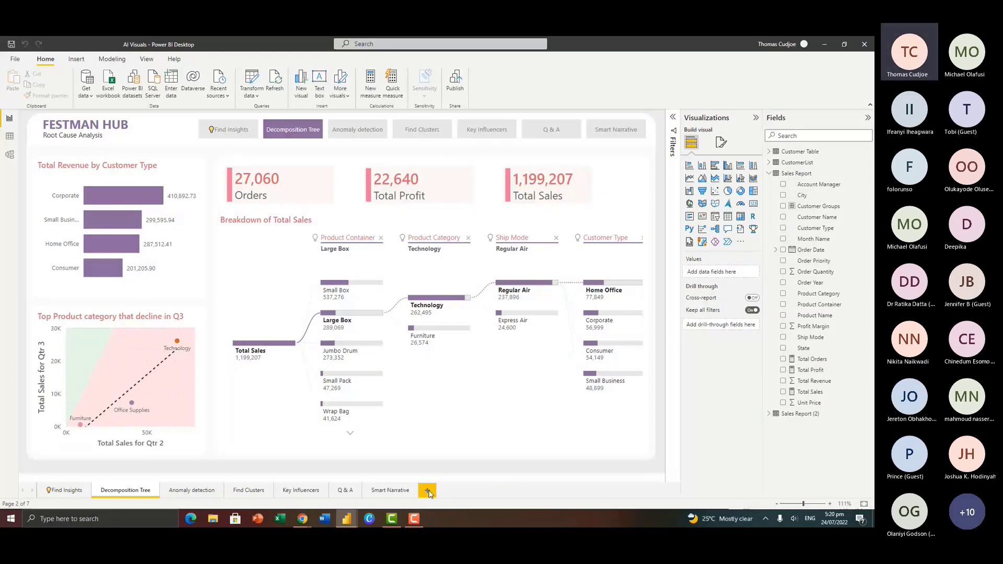
left_click(428, 491)
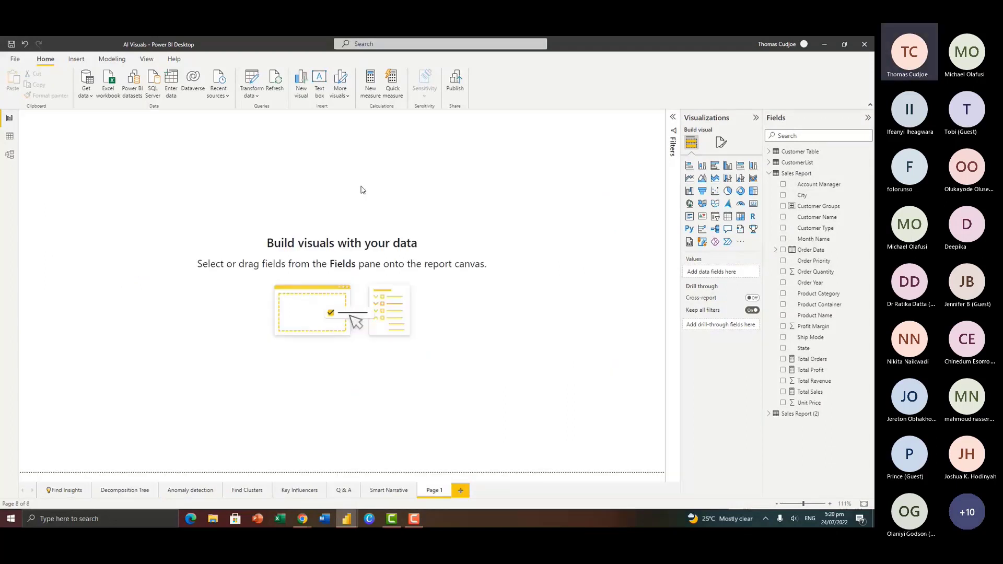
Build an enlarged matrix with Account Manager and Order Year from Sales Report as rows, expand it one level and look through it
left_click(783, 185)
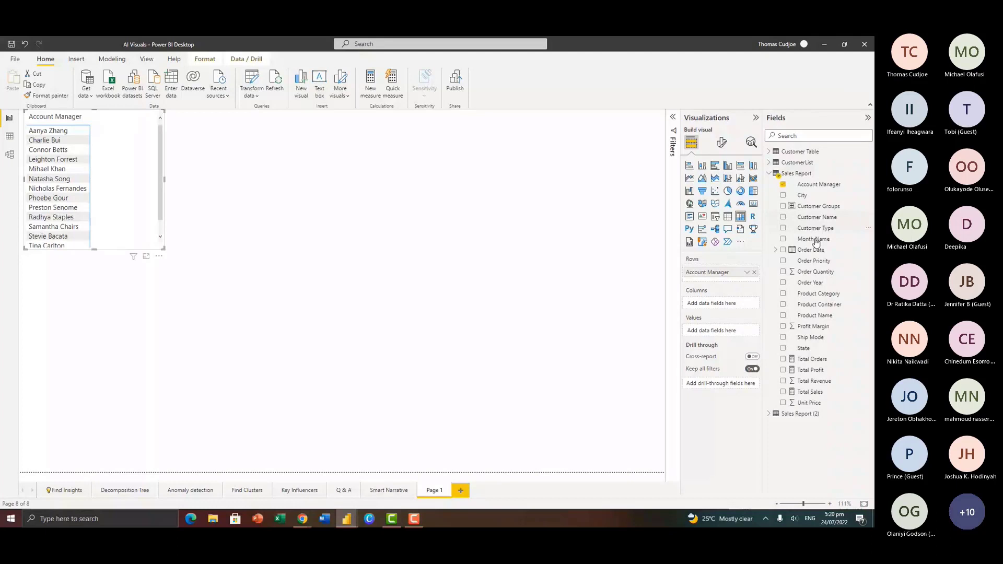
left_click(783, 282)
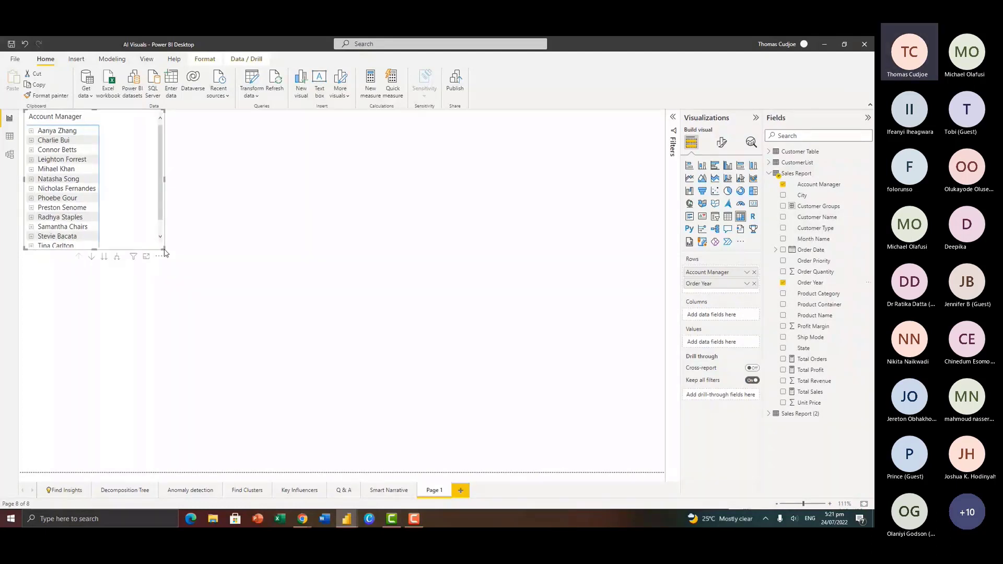
left_click_drag(165, 250, 196, 432)
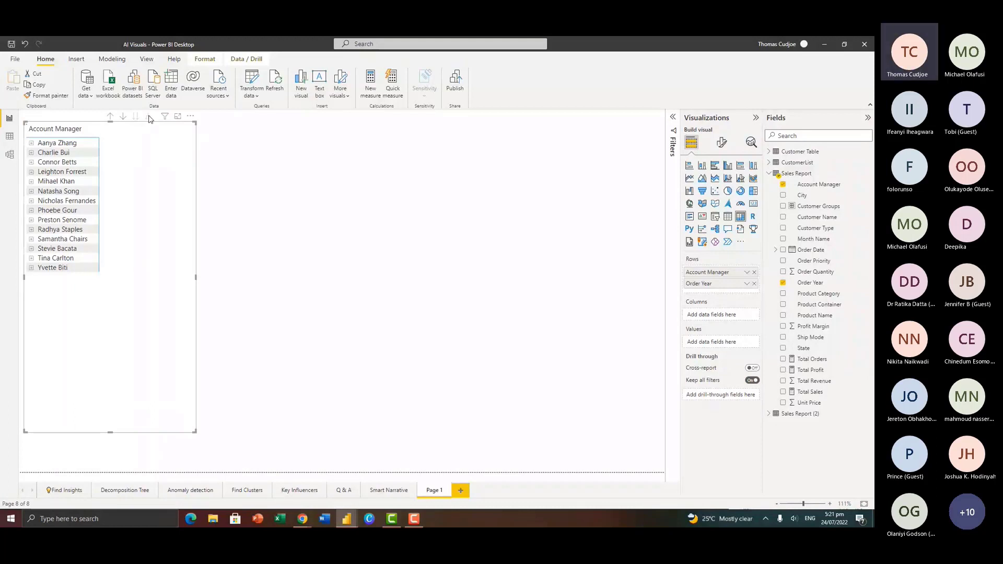
left_click(149, 117)
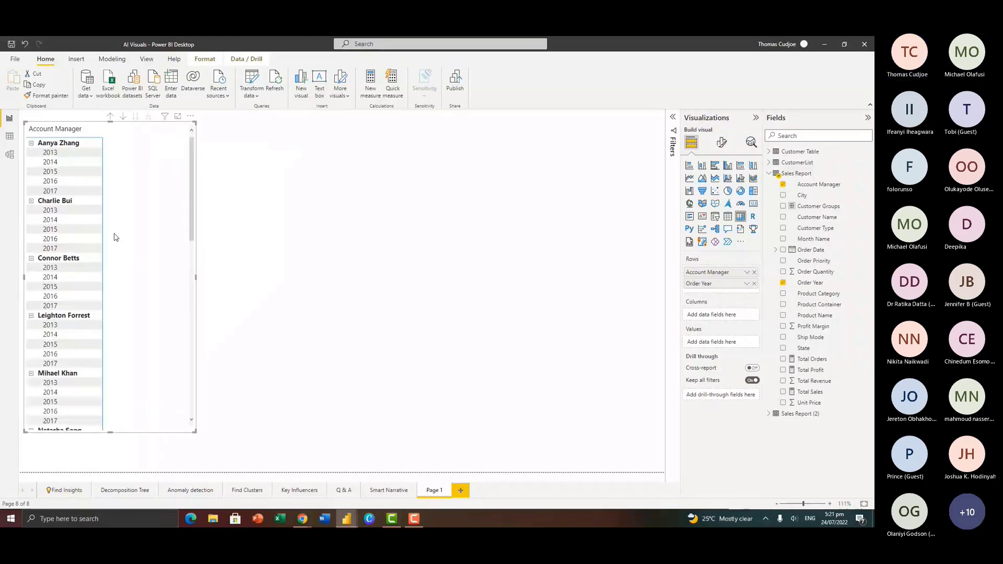
scroll(116, 238, "down", 5)
scroll(96, 284, "down", 5)
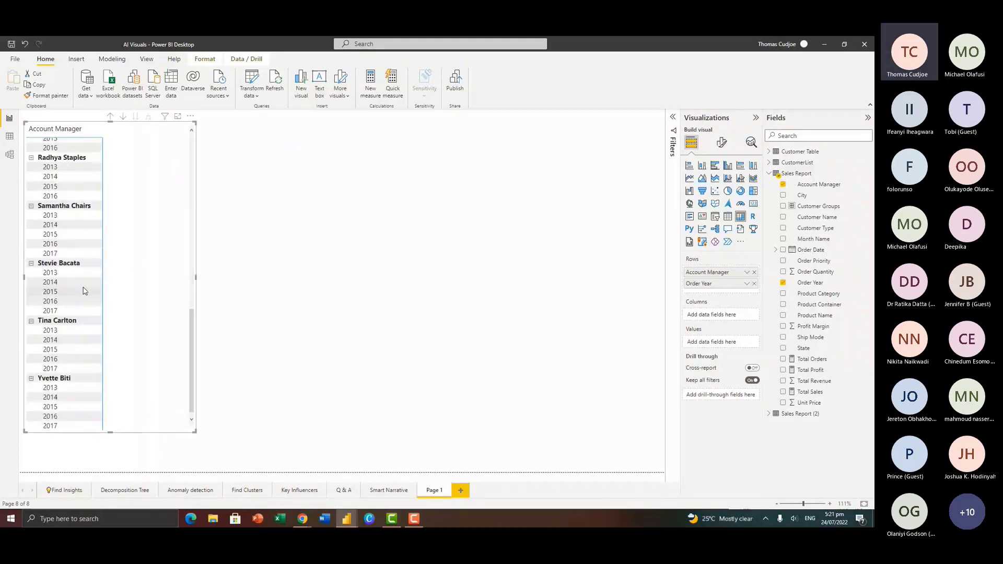
scroll(85, 291, "up", 10)
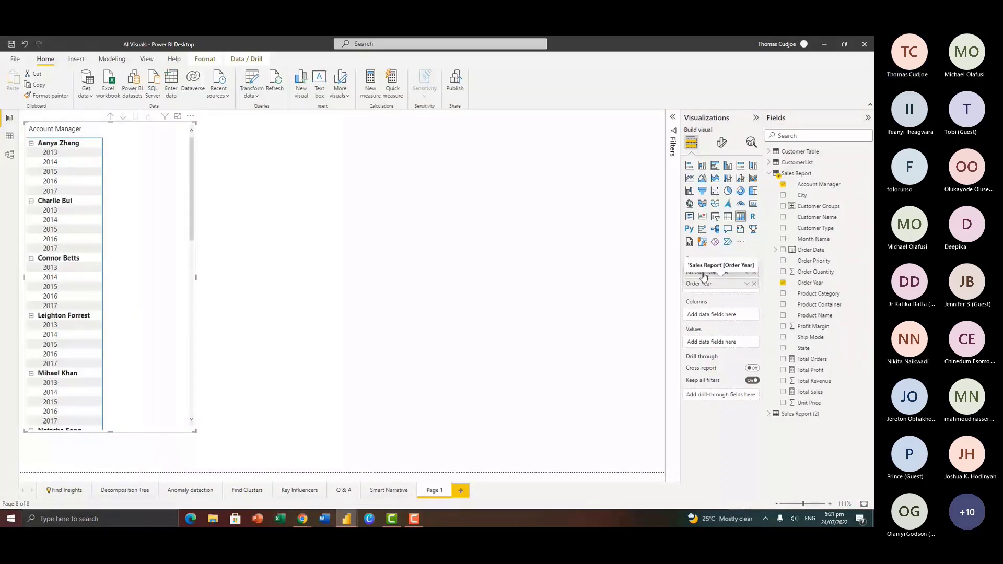
Place Order Year above Account Manager in the matrix rows, expand the hierarchy and add Total Sales as the values
left_click_drag(704, 276, 703, 273)
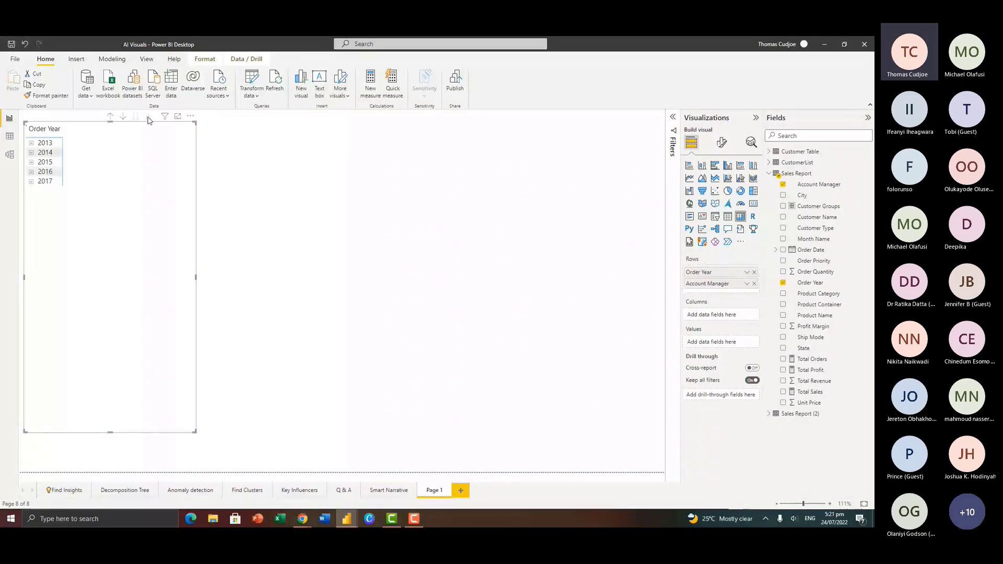
left_click(149, 117)
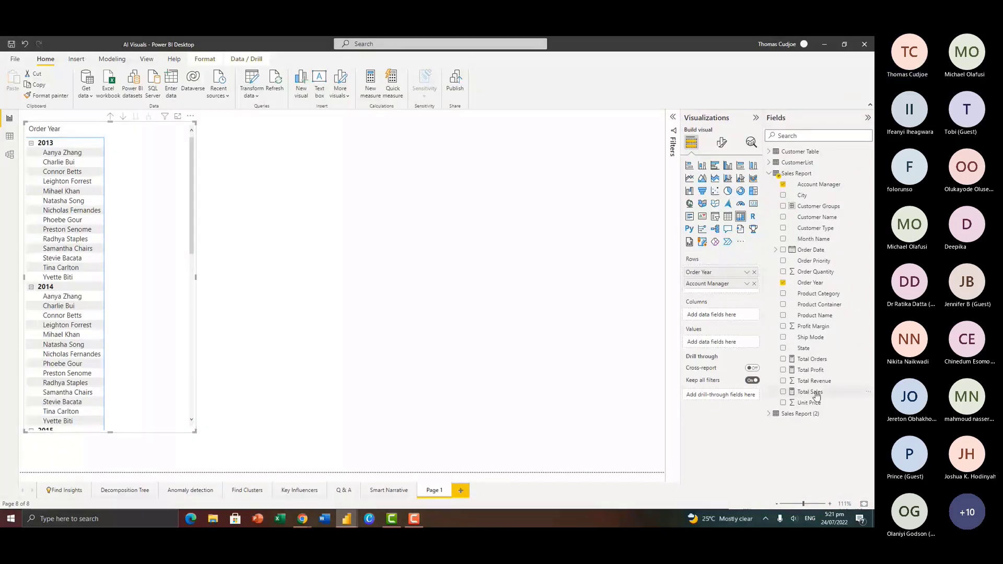
left_click_drag(816, 395, 723, 324)
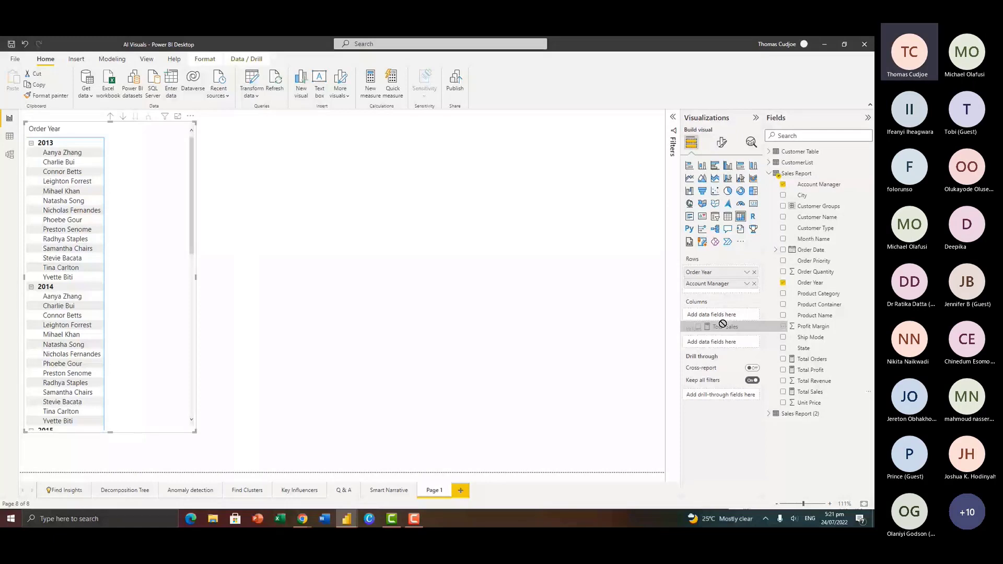
Try a Customer Type table from Sales Report beside the matrix, and delete both visuals from the page
left_click_drag(815, 228, 488, 171)
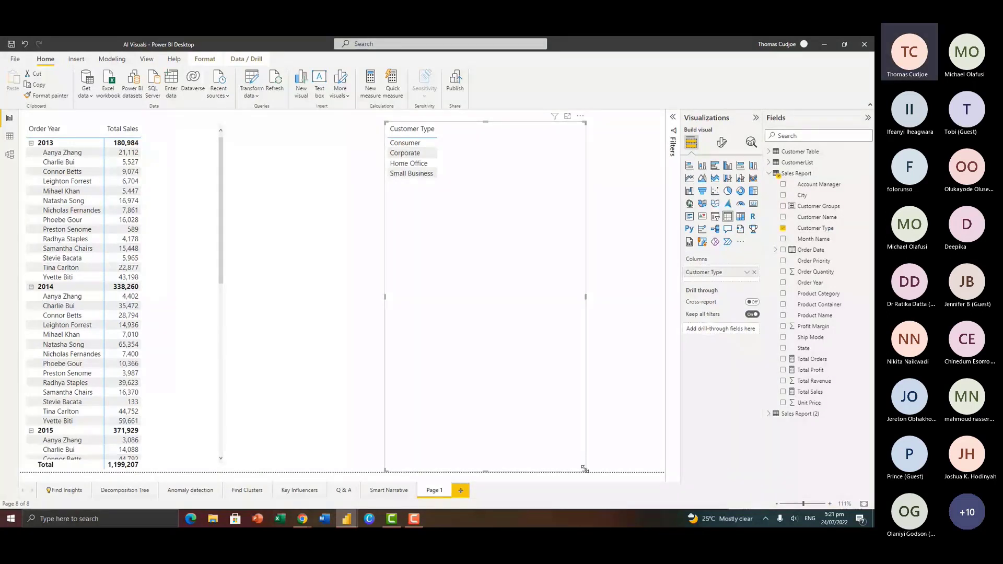
left_click(769, 174)
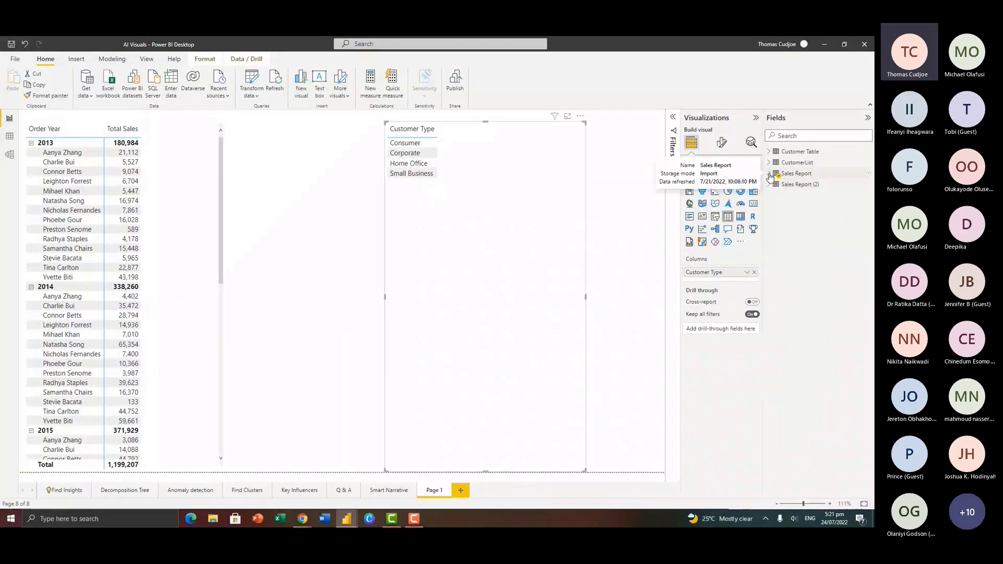
left_click(809, 189)
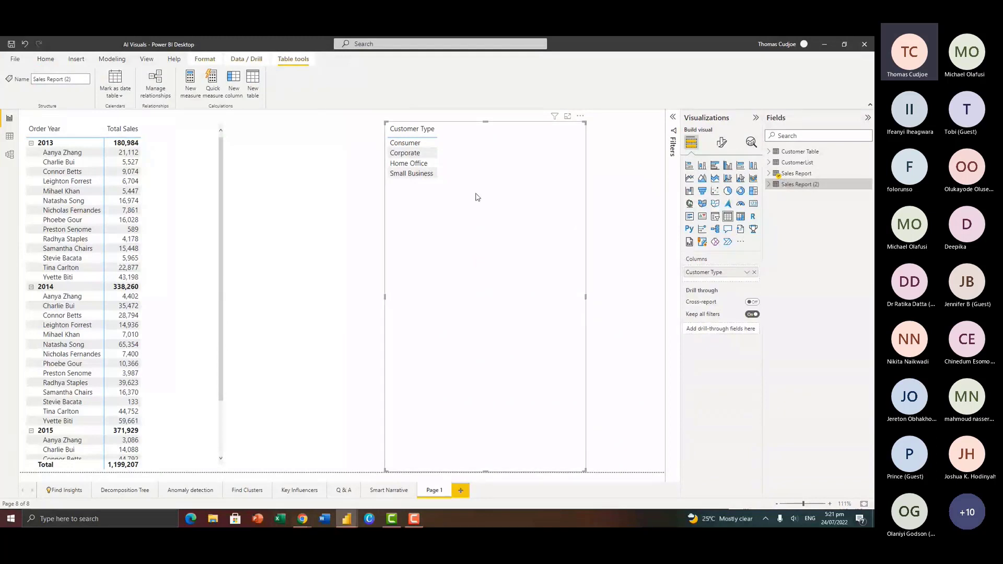
key("Delete")
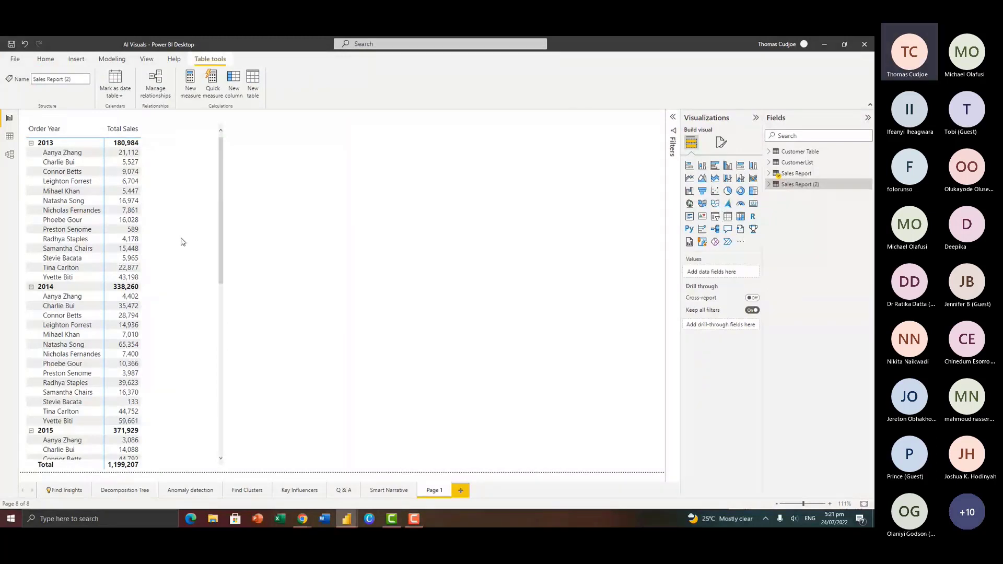
left_click(181, 242)
key("Delete")
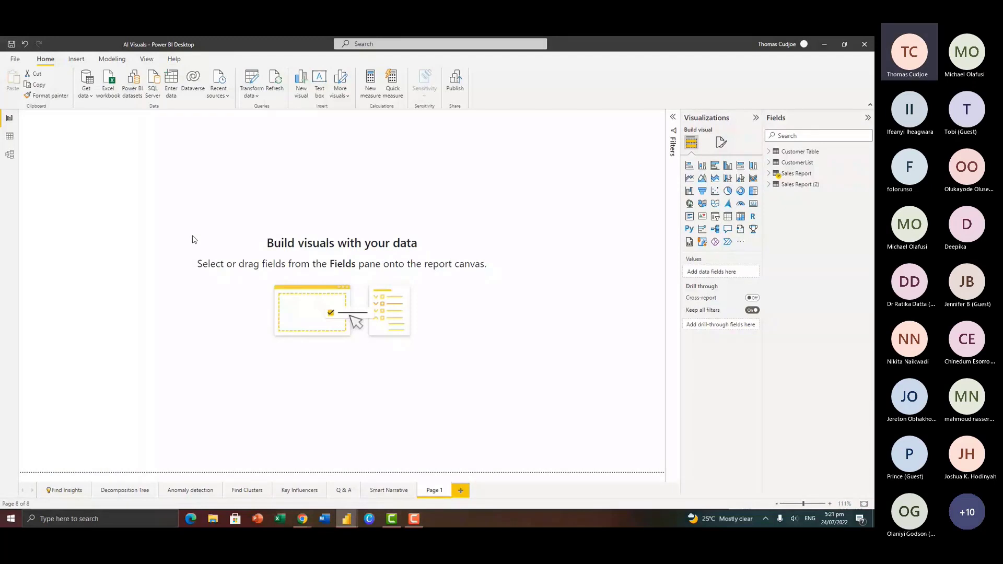
Add a large matrix with Order Year and Account Manager from Sales Report (2) as rows and expand it one level
left_click(739, 218)
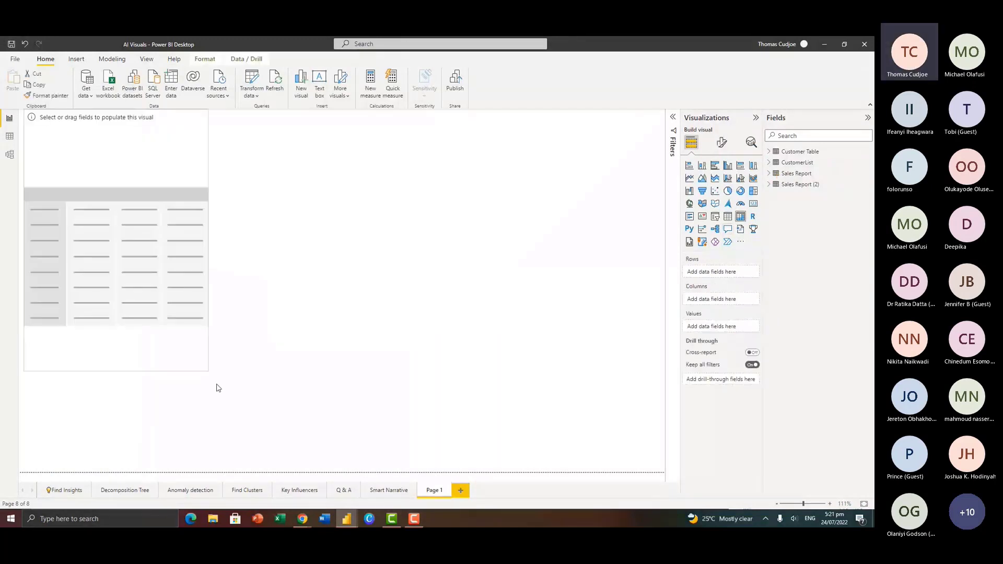
left_click(797, 184)
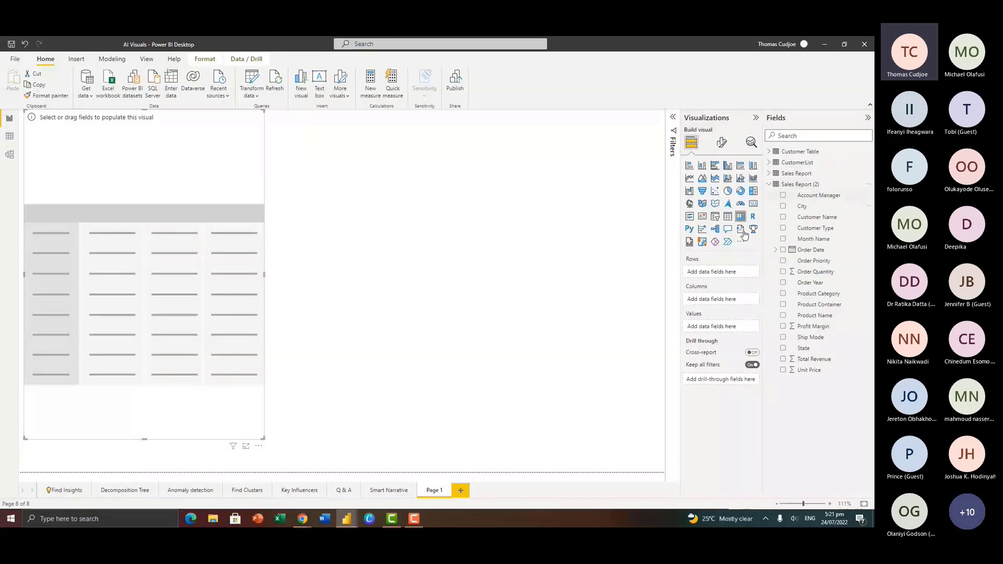
left_click_drag(811, 282, 715, 274)
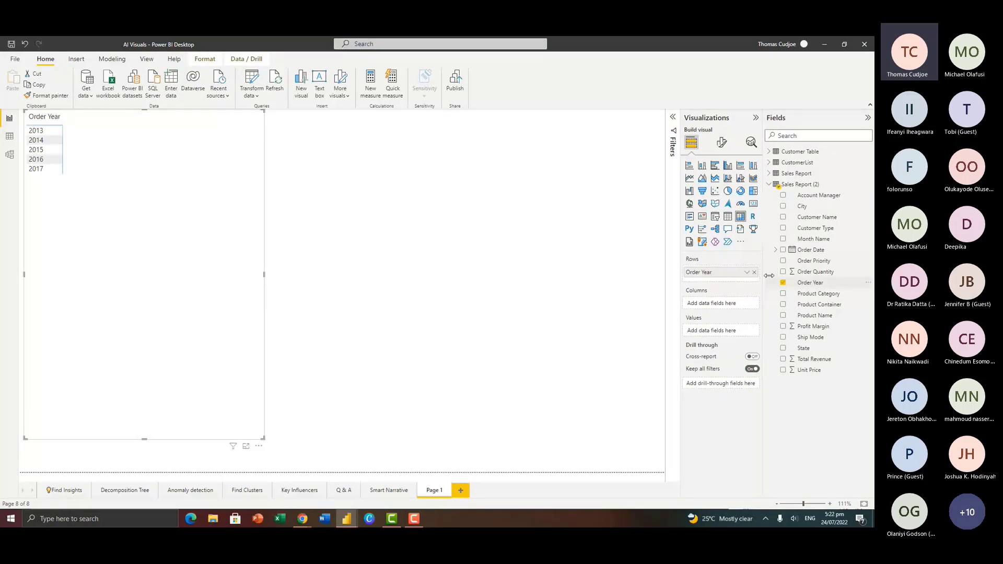
left_click_drag(818, 195, 694, 284)
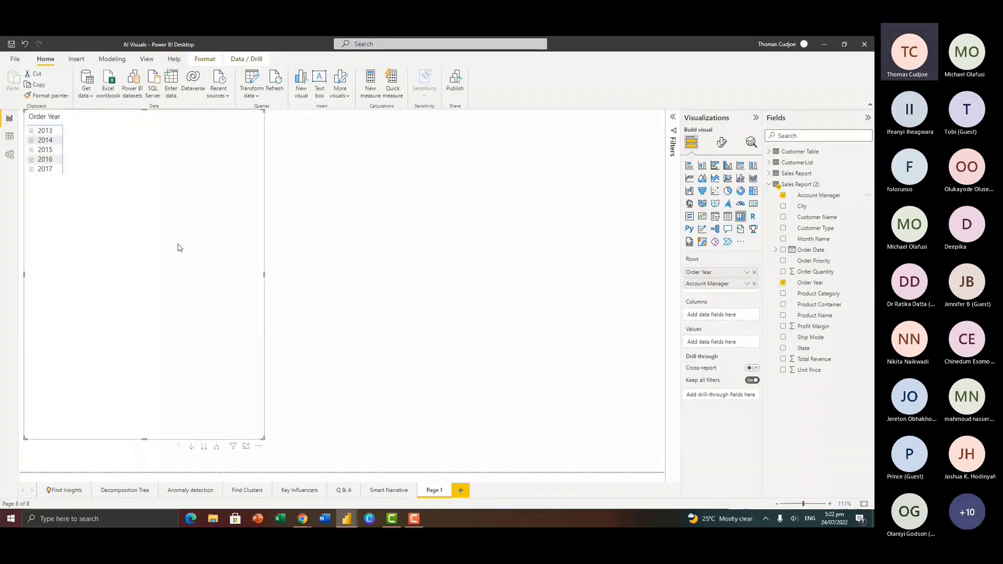
left_click(216, 446)
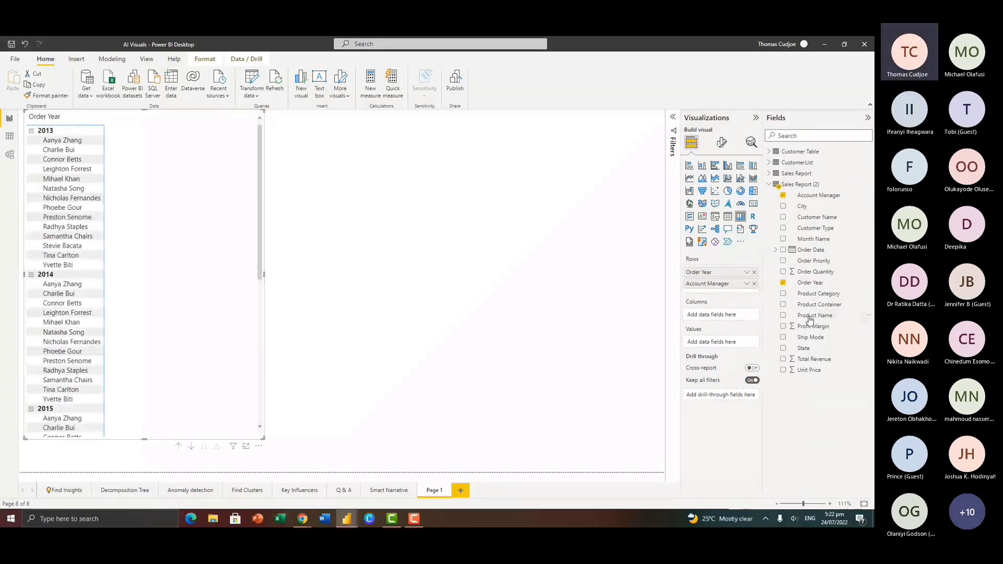
Create the measure TotalRevenue = SUM('Sales Report (2)'[Total Revenue]) in the Sales Report (2) table
left_click(869, 184)
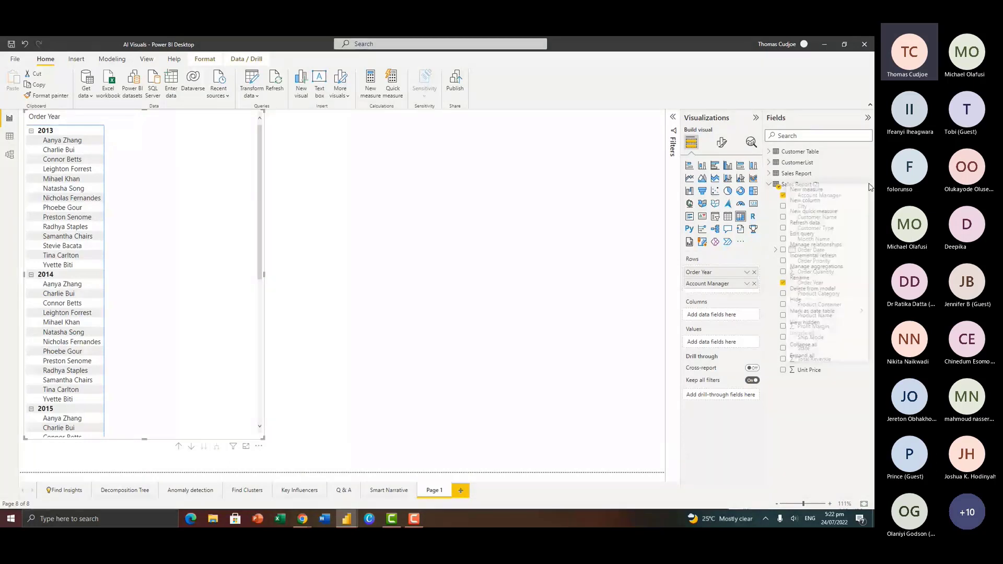
left_click(805, 194)
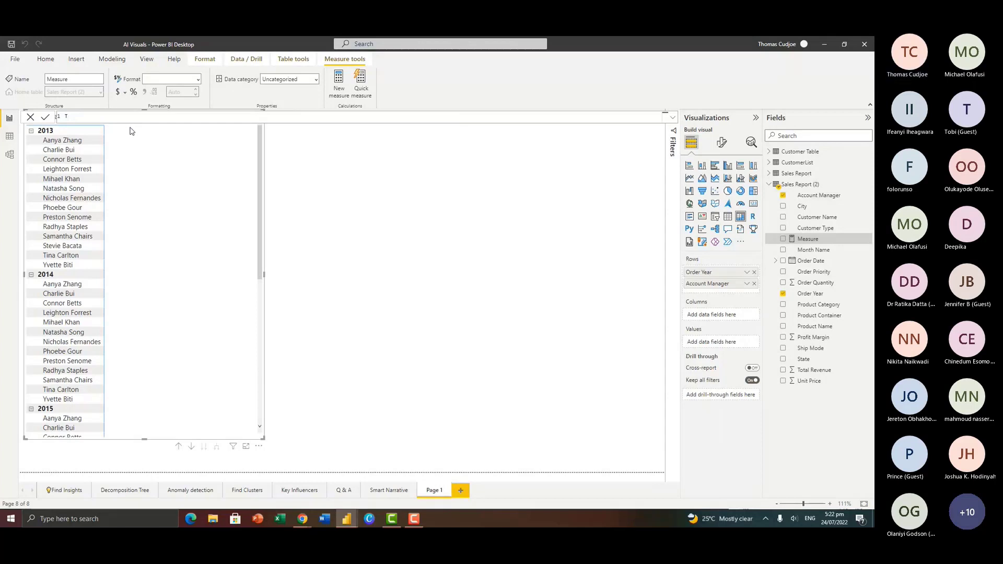
type("otal Revenue")
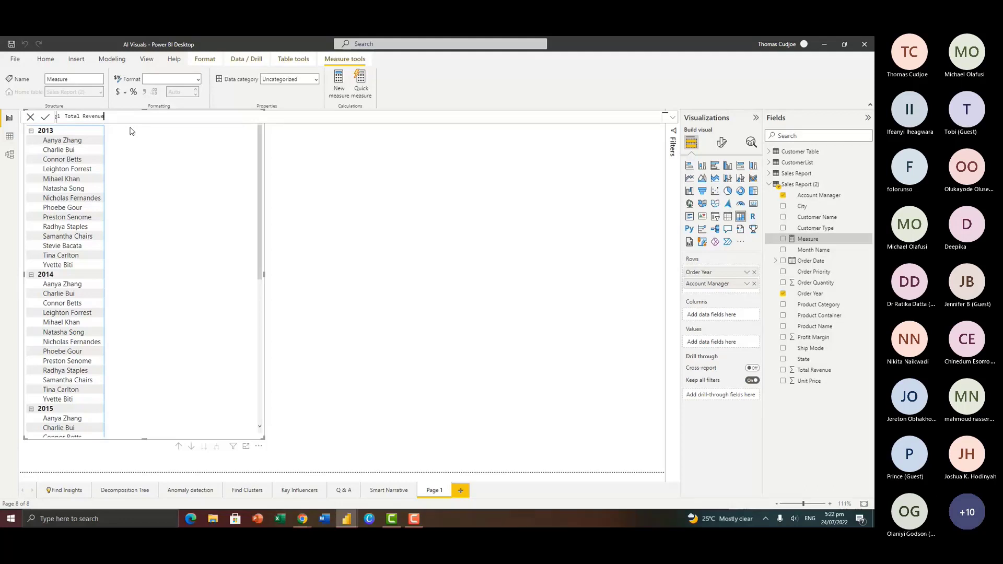
left_click(84, 119)
key("BackSpace")
scroll(117, 120, "up", 5)
type("= ")
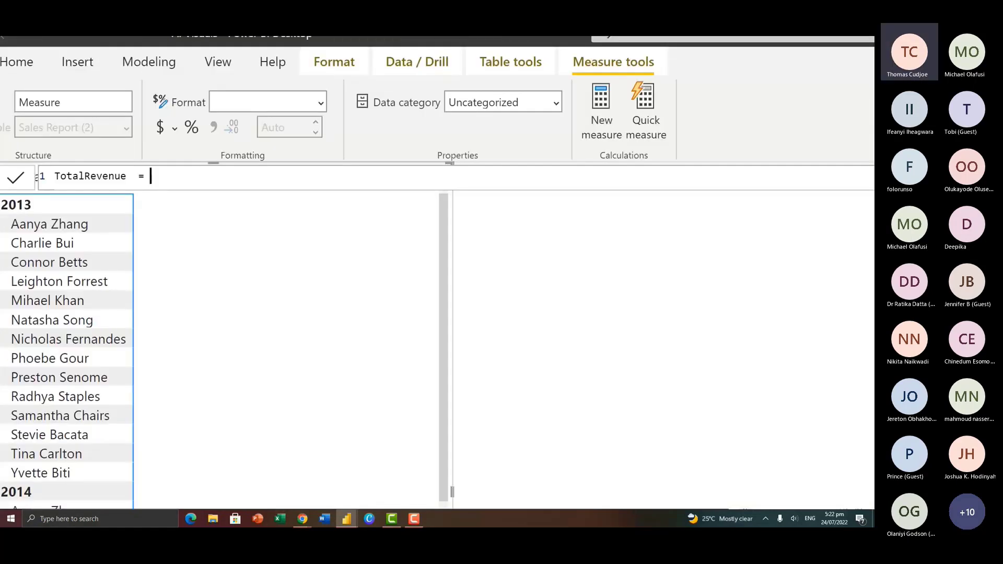
type("SUM(")
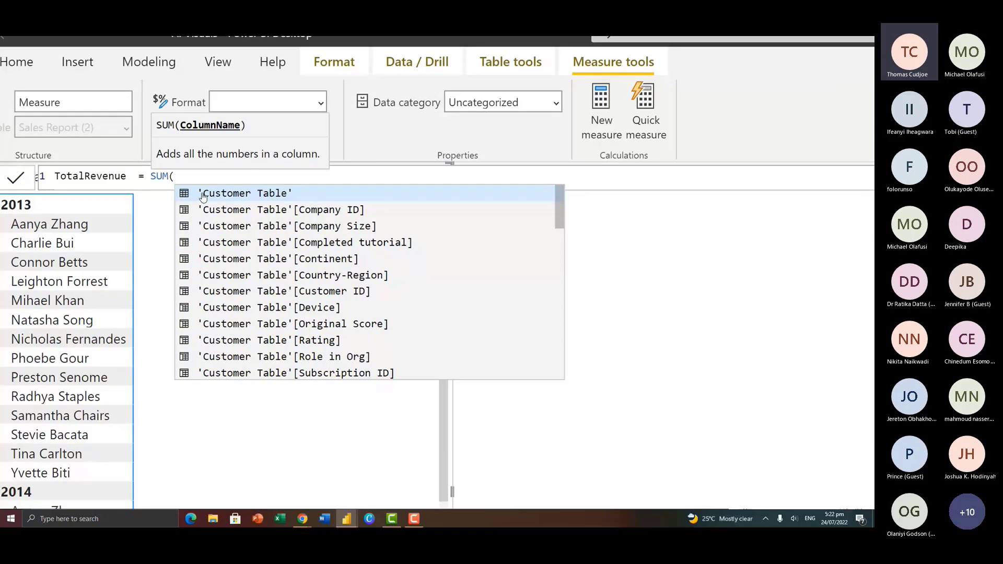
type("'Sales Report (2)'[Total Revenue])")
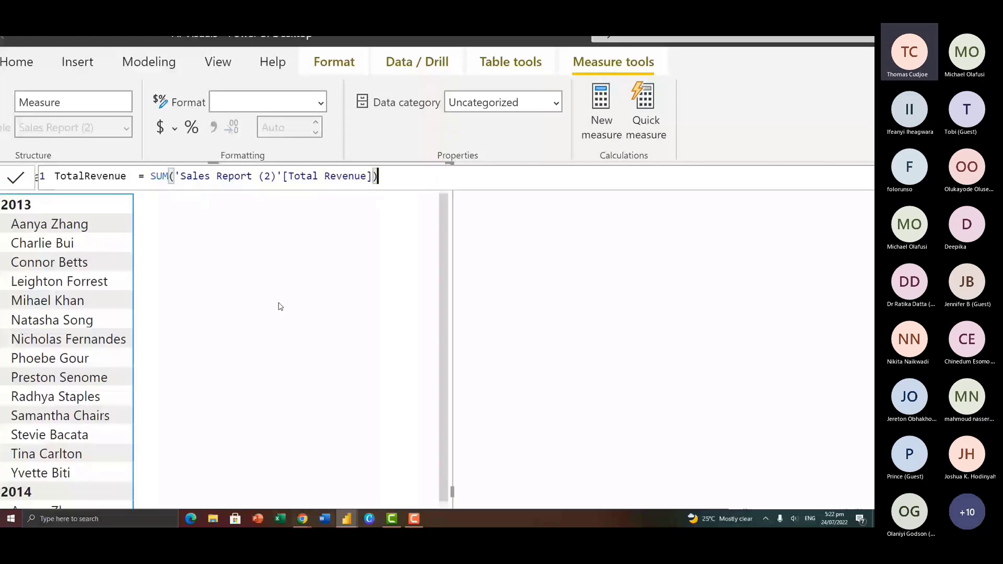
key("Return")
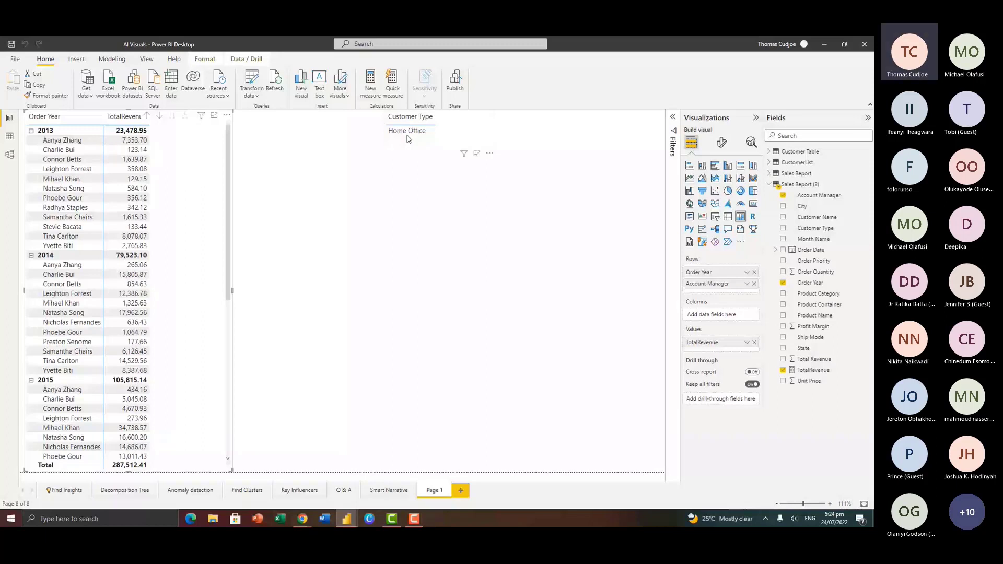
Edit the CustomerType parameter from the report and set it to Small Business
left_click(253, 99)
left_click(281, 142)
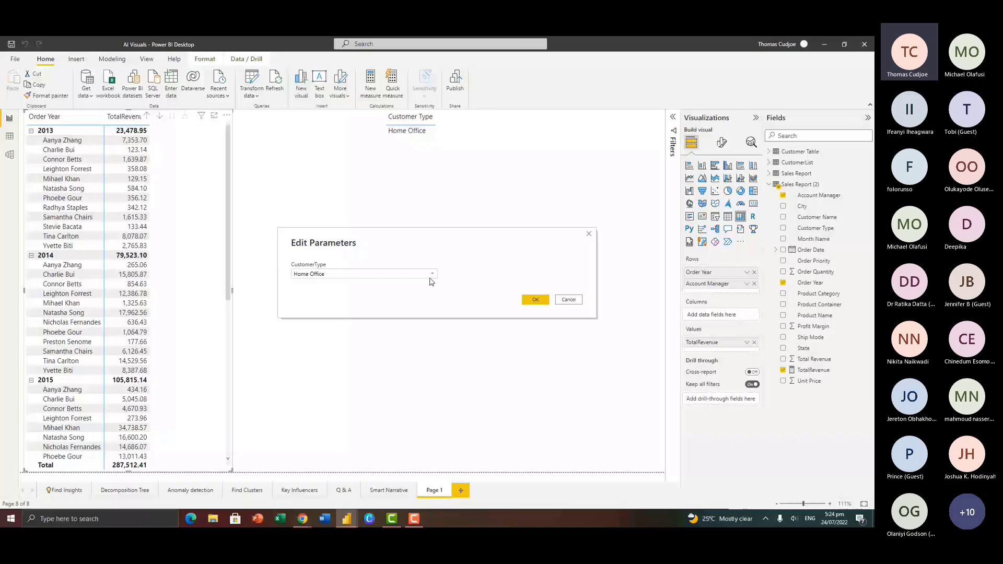
key("Return")
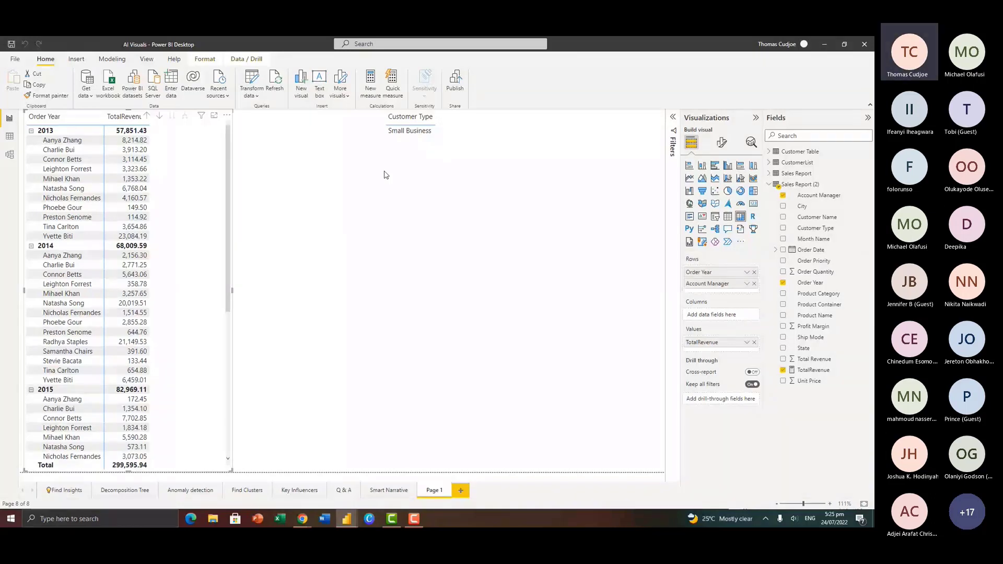
Narrow the revenue matrix slightly and open the Power Query Editor
left_click_drag(233, 290, 203, 291)
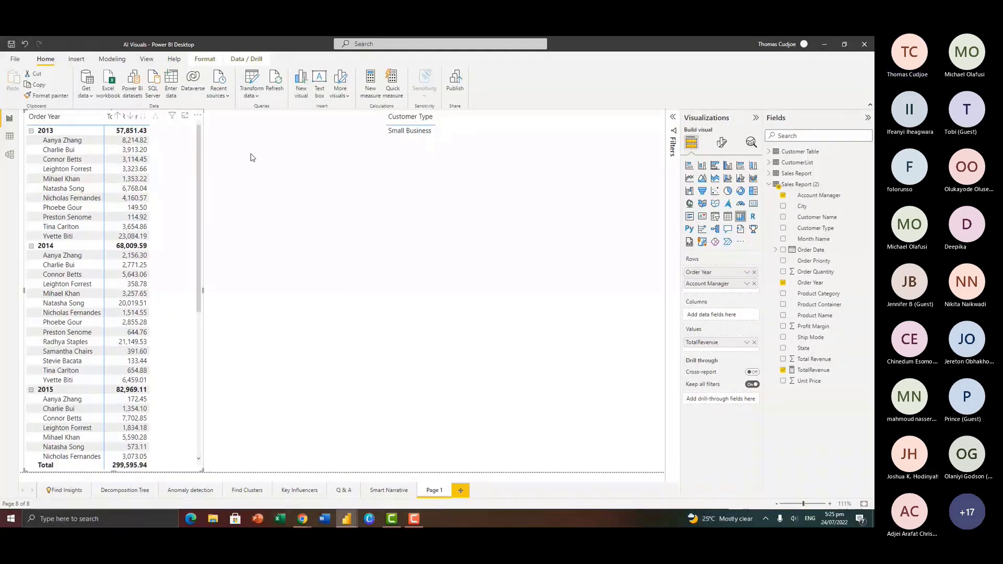
left_click(256, 81)
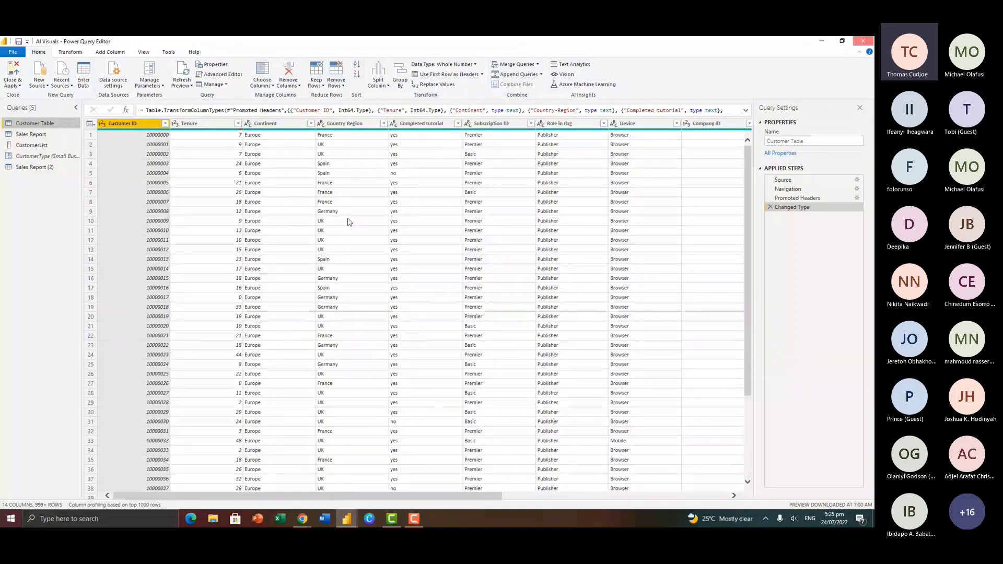
Close and apply the query changes and open a new blank Power BI report
left_click(12, 69)
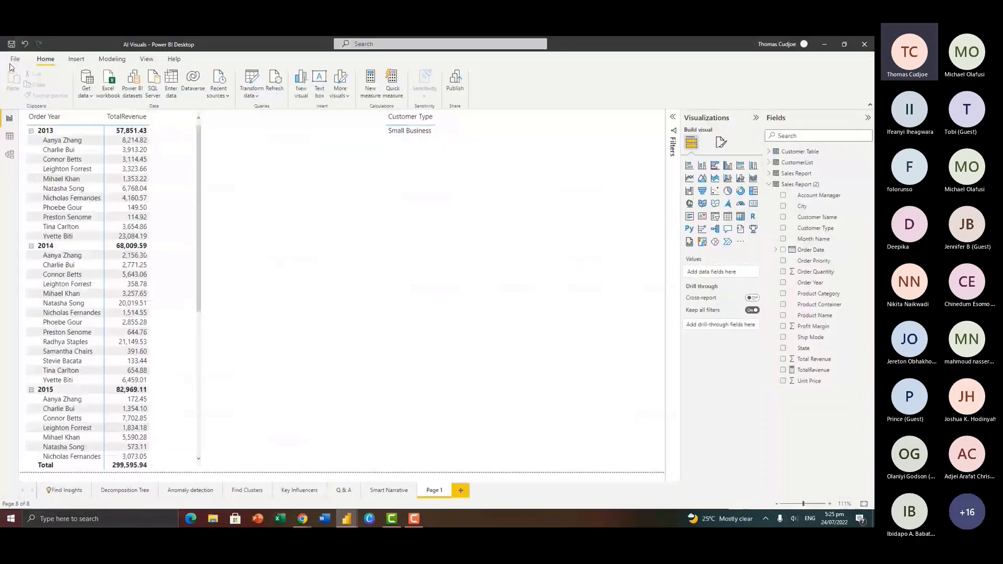
left_click(14, 59)
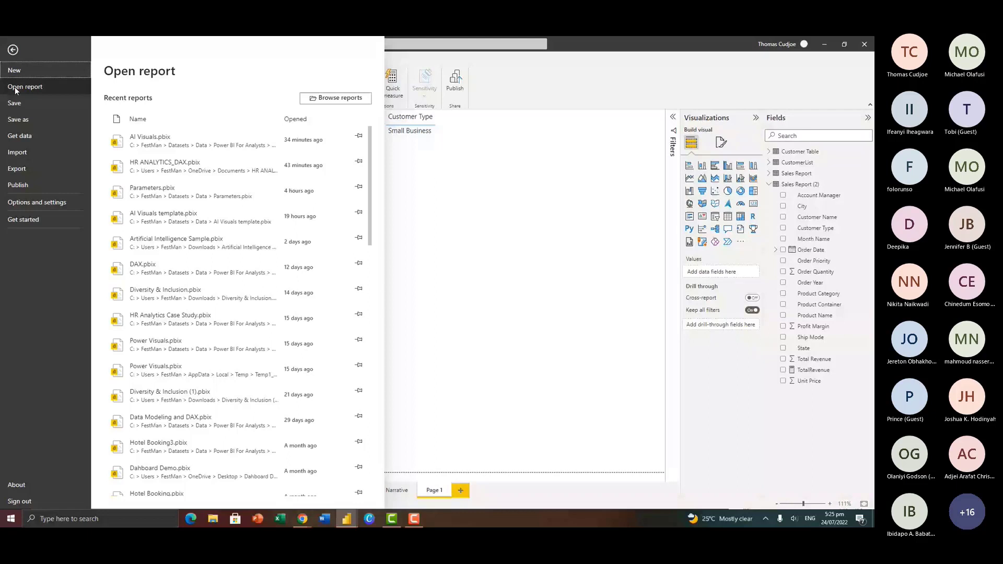
key("super+e")
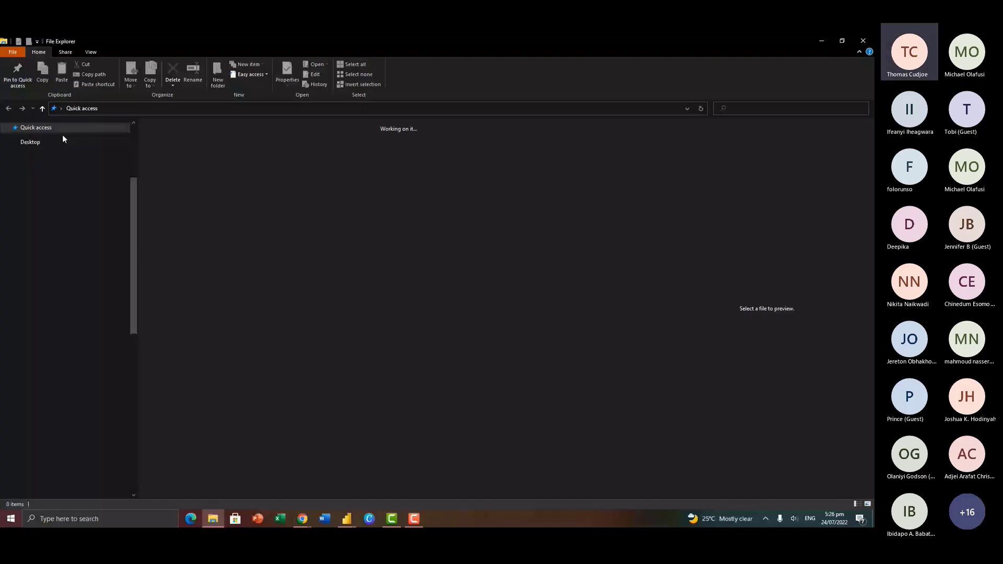
key("alt+F4")
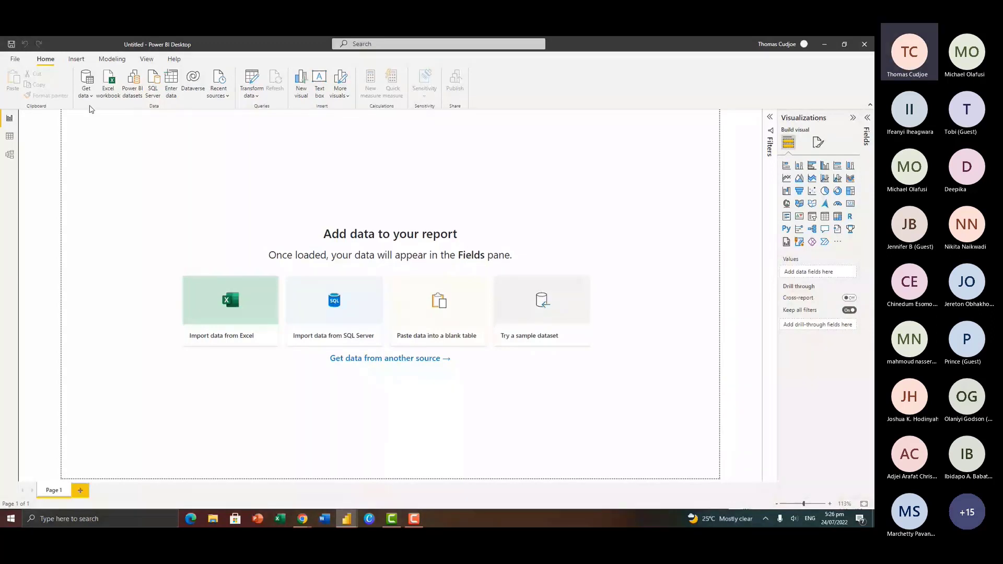
Connect to the Data-Files-UI-Parameters-and-Functions folder in Downloads as a folder data source and open its file list for transformation
left_click(86, 94)
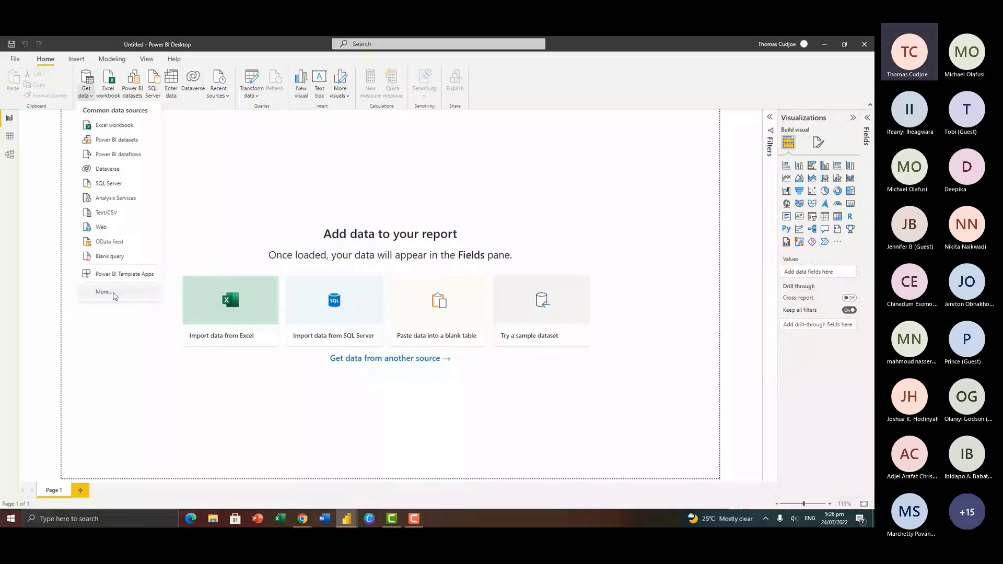
left_click(103, 292)
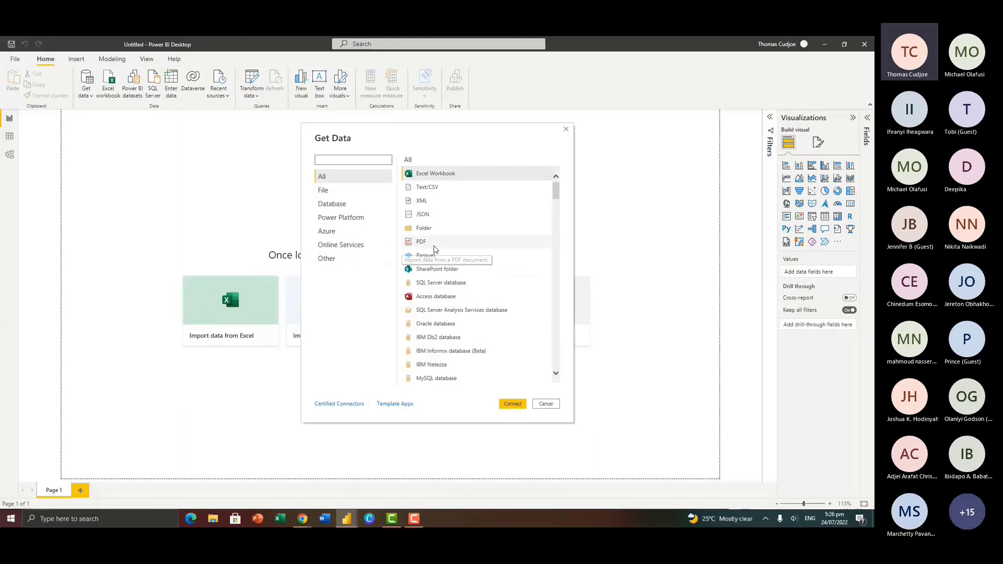
left_click(424, 227)
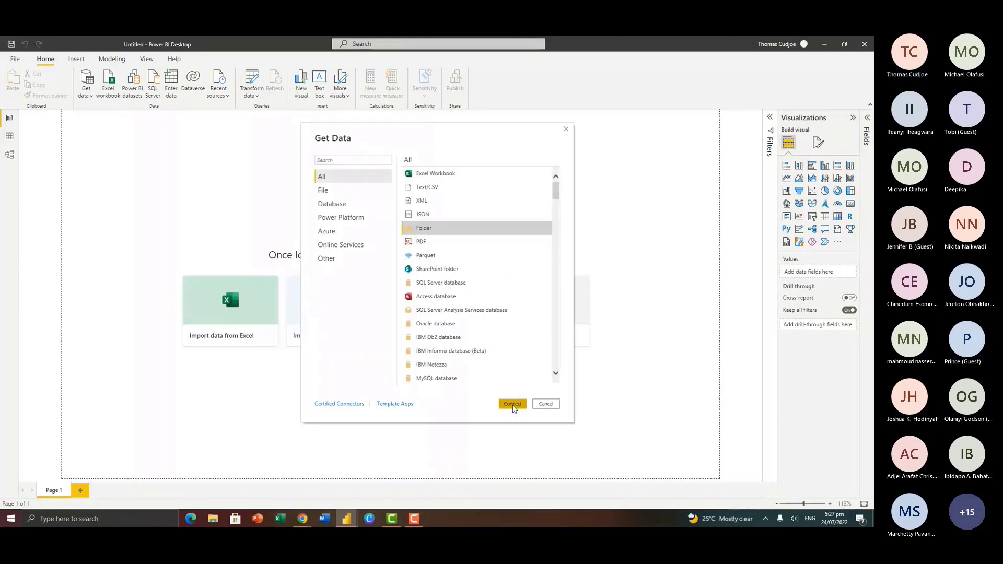
left_click(512, 404)
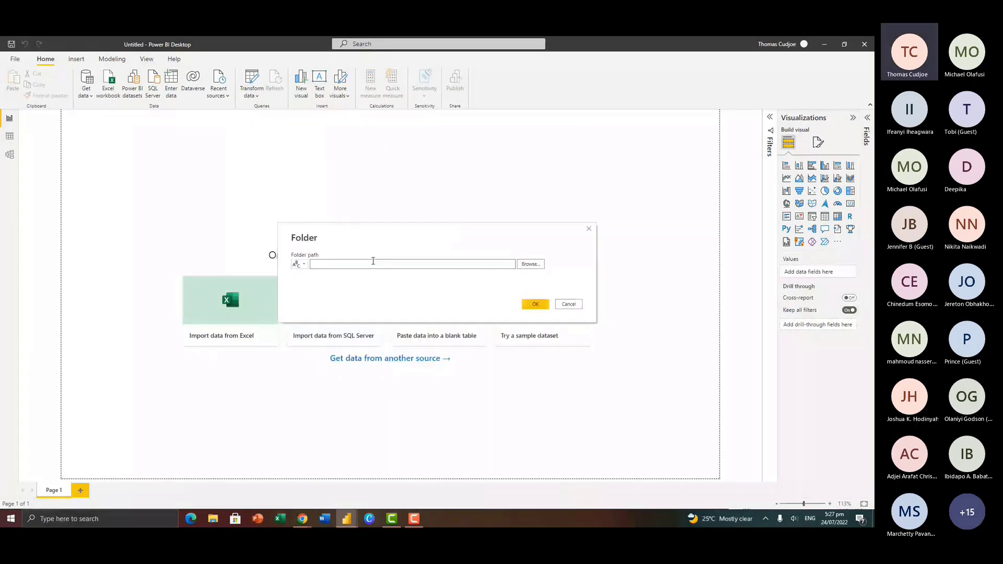
left_click(363, 264)
type("\"C:\\Users\\FestMan\\Downloads\\Data-Files-UI-Parameters-and-Functions\"")
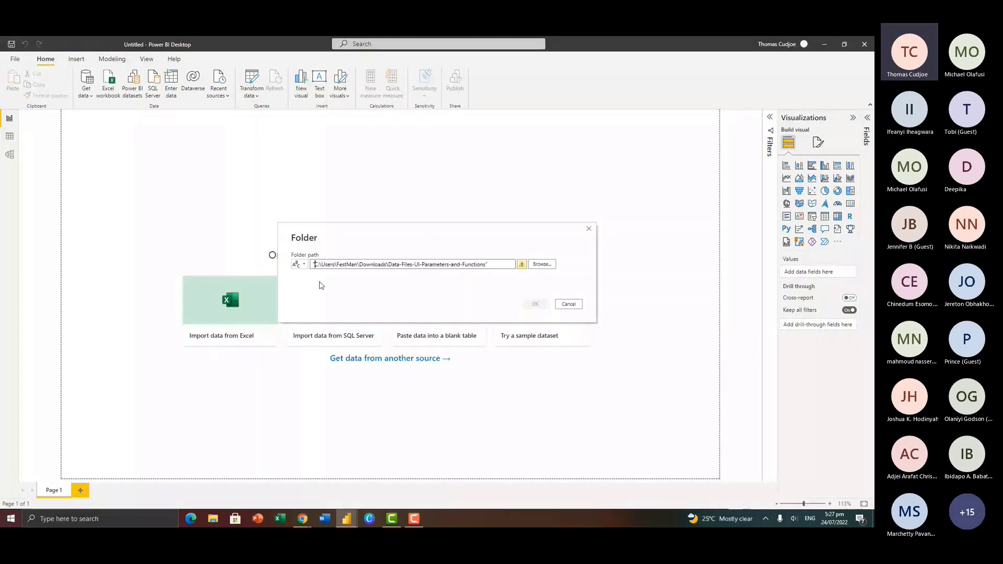
key("Delete")
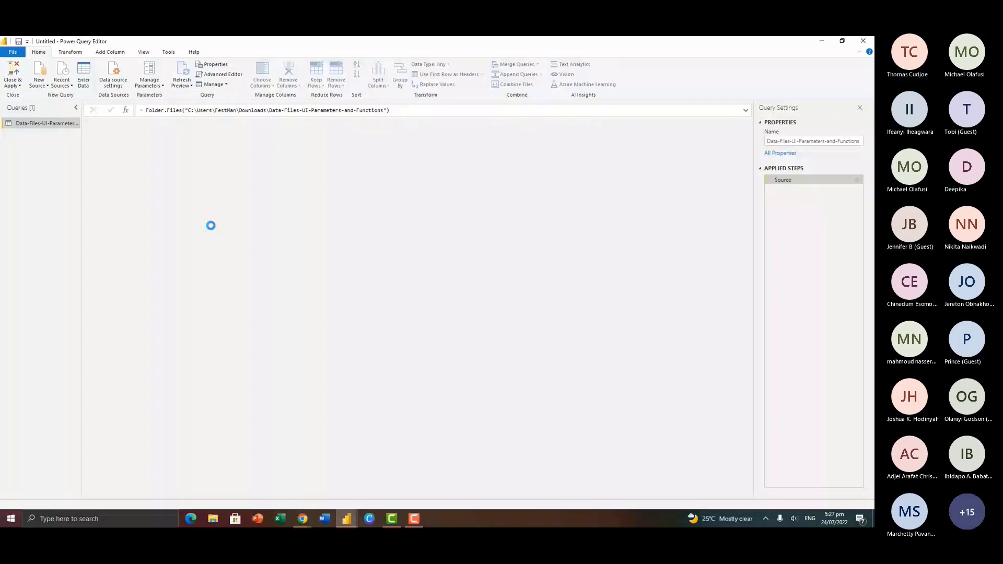
Rename the folder query as Sales transactions
double_click(52, 124)
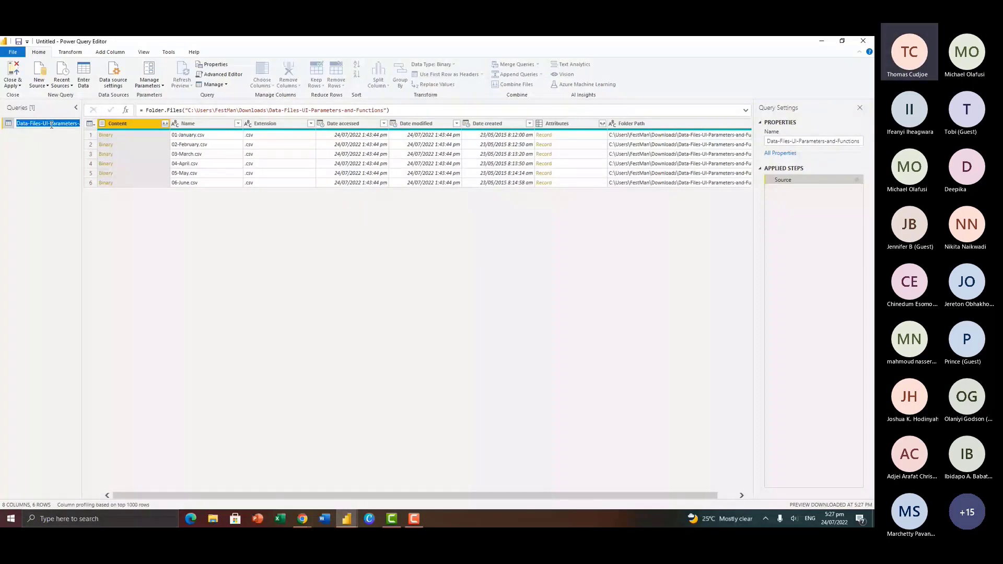
type("Sa")
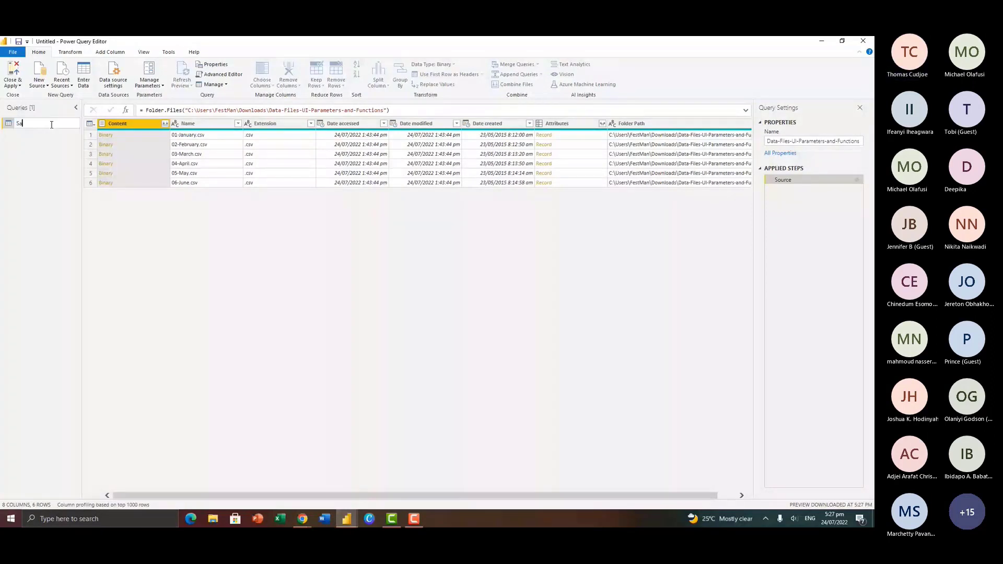
type("les tra")
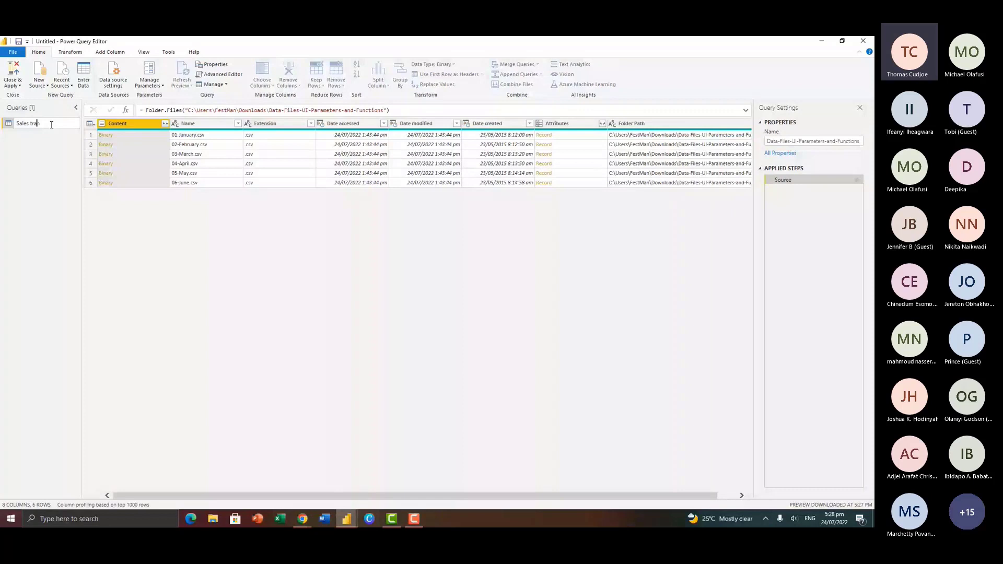
type("nsactions")
key("Return")
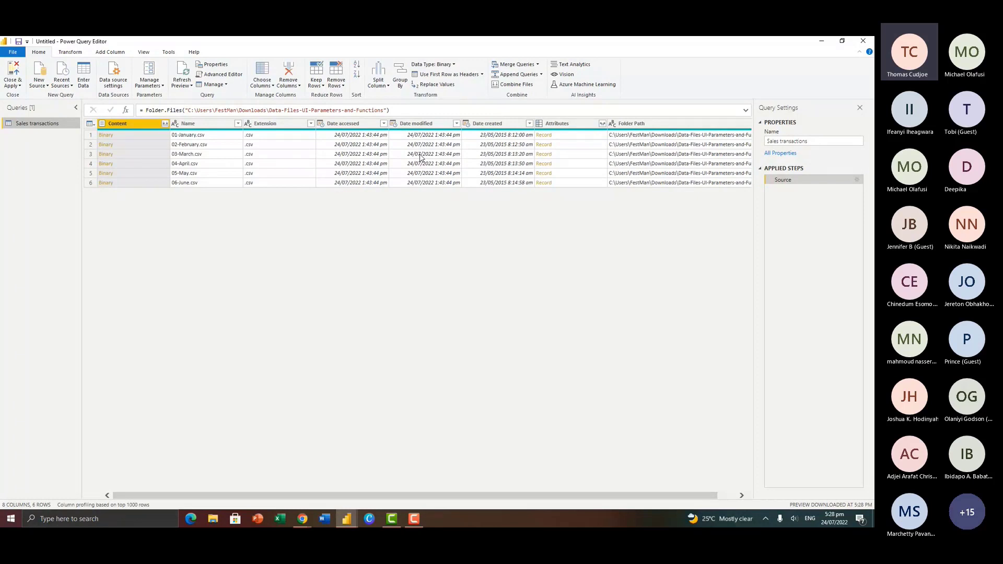
Add the Binary content of 01-January.csv as a new query and name it Sales2
right_click(105, 135)
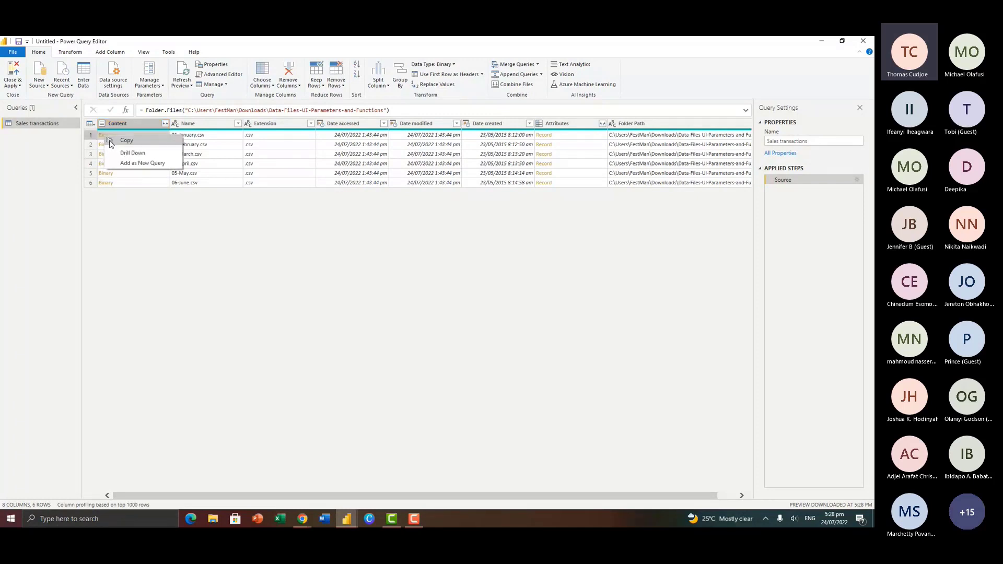
left_click(145, 163)
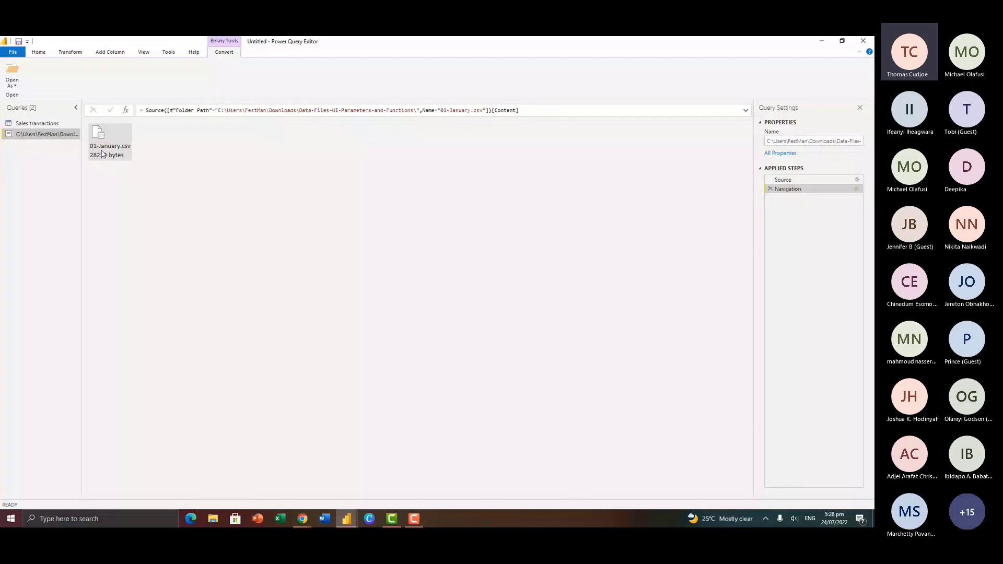
left_click(819, 141)
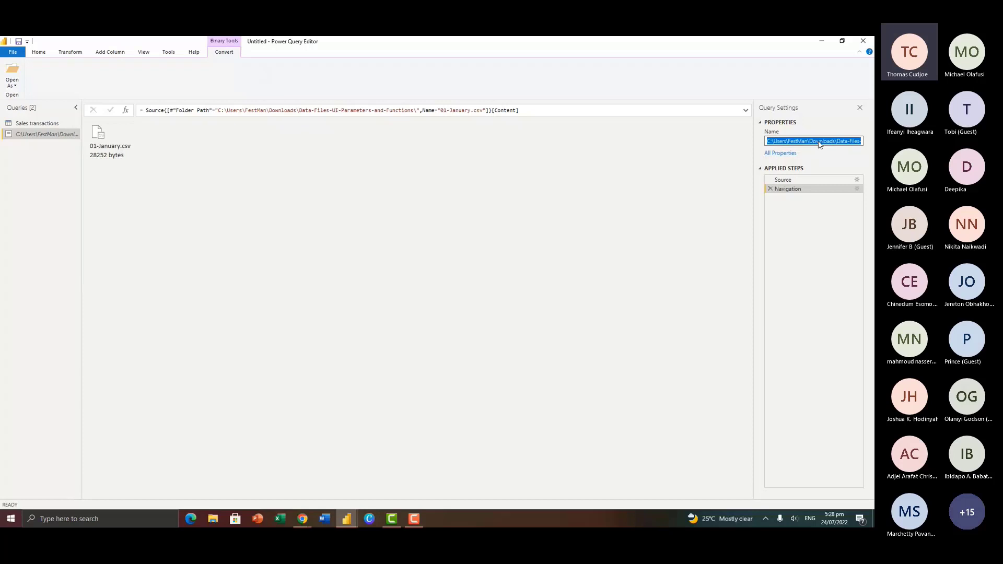
type("Sales2")
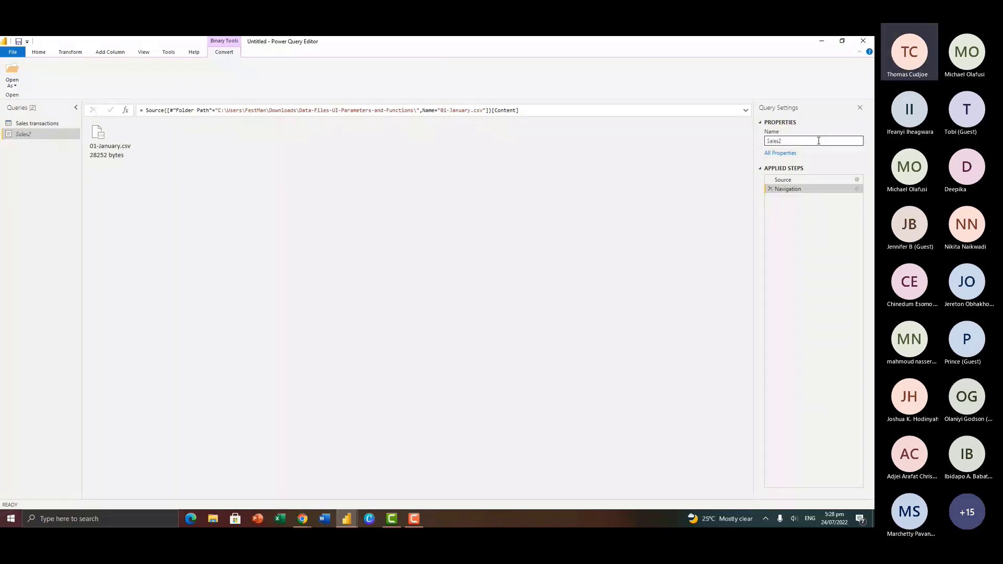
left_click(433, 176)
Change the Navigation formula of Sales2 to = Source{0}[Content] and delete the Imported CSV step and everything after it
left_click_drag(489, 113, 167, 110)
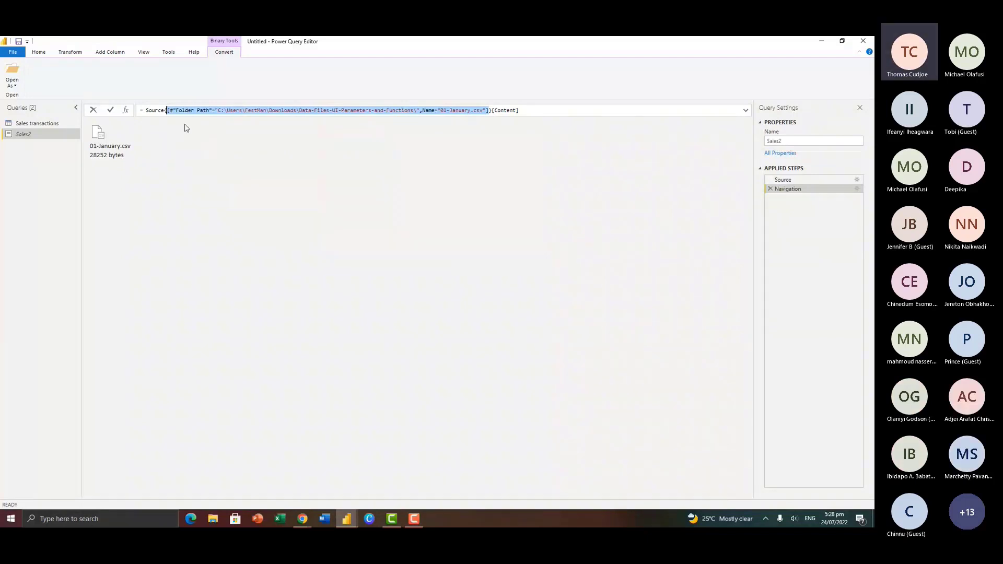
key("BackSpace")
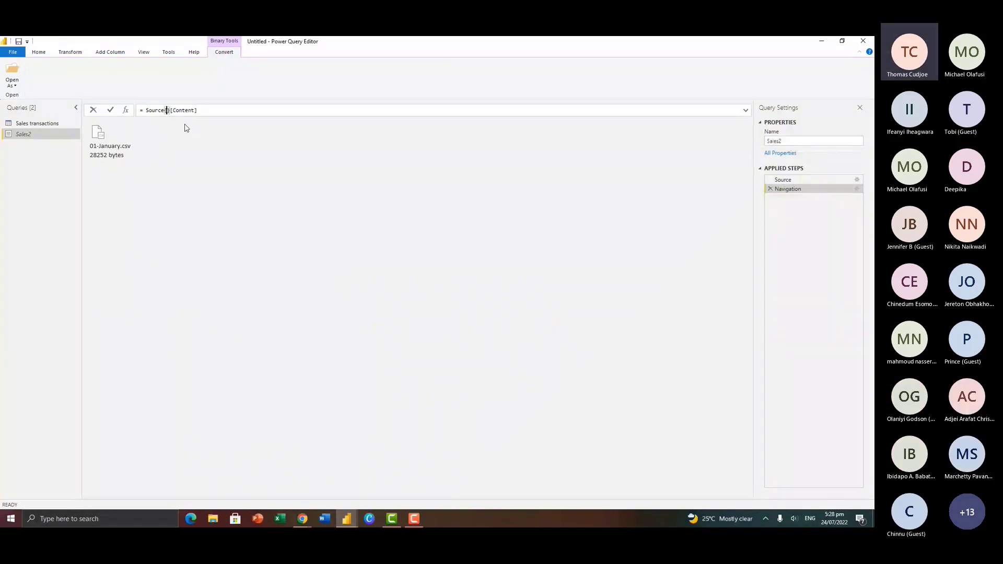
type("0")
key("Return")
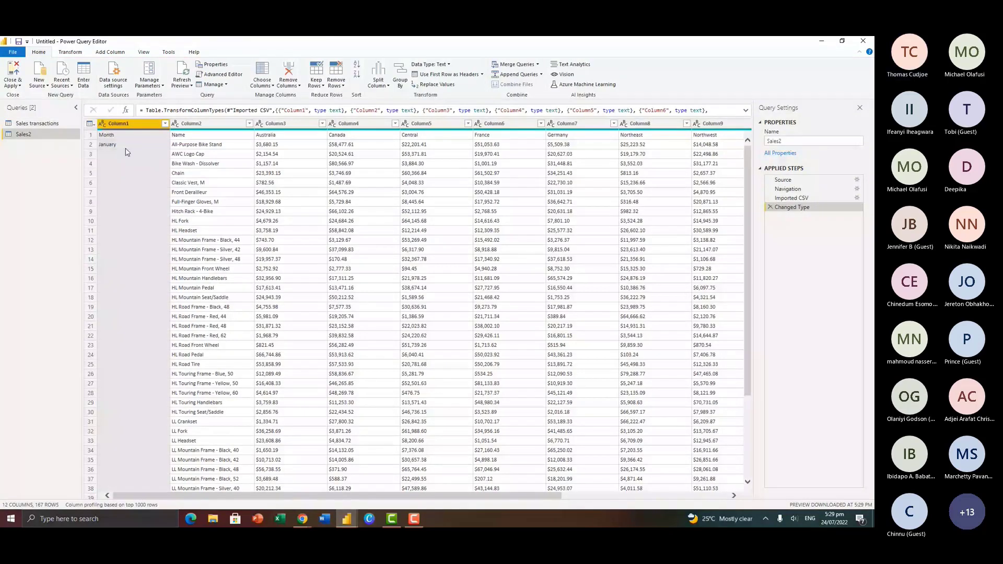
right_click(787, 200)
left_click(798, 234)
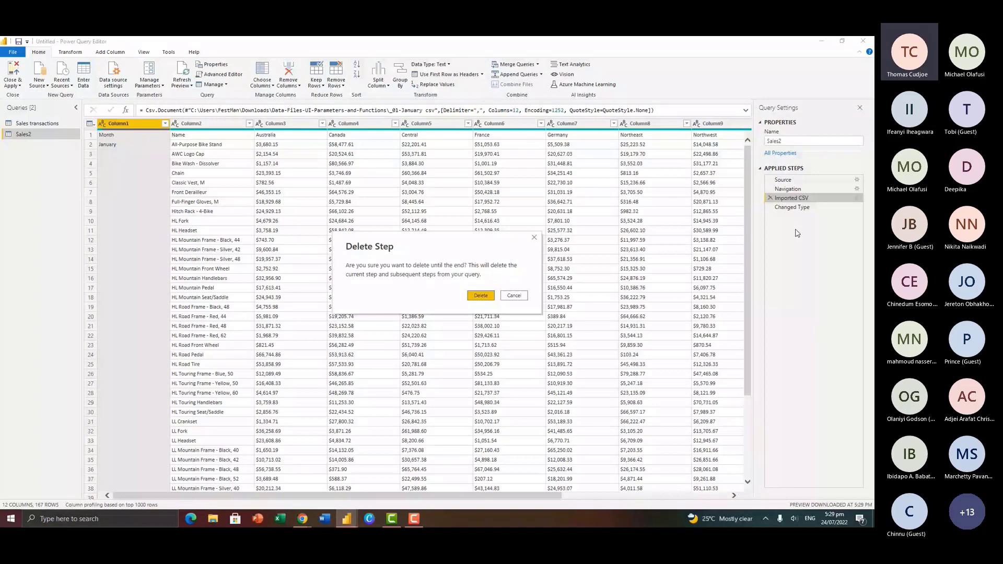
left_click(481, 296)
Set the row index in the Sales2 Navigation formula to 1 and delete the Imported CSV and Changed Type steps
double_click(167, 110)
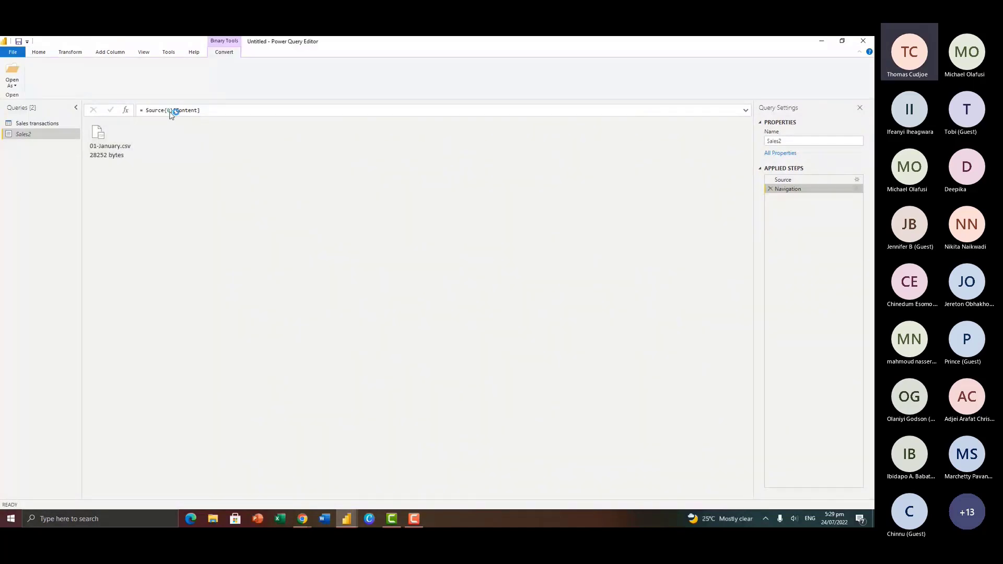
type("1")
key("Return")
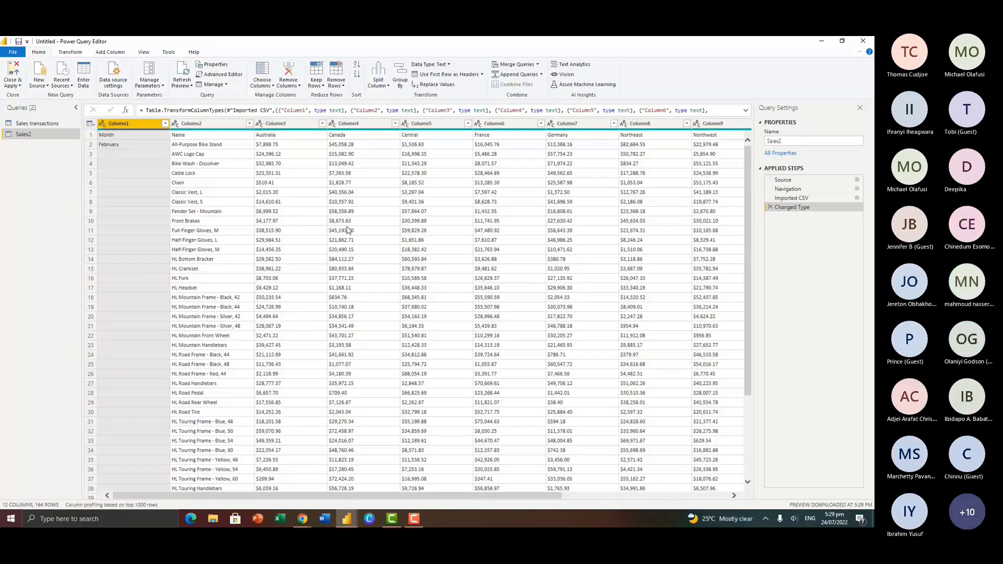
right_click(792, 199)
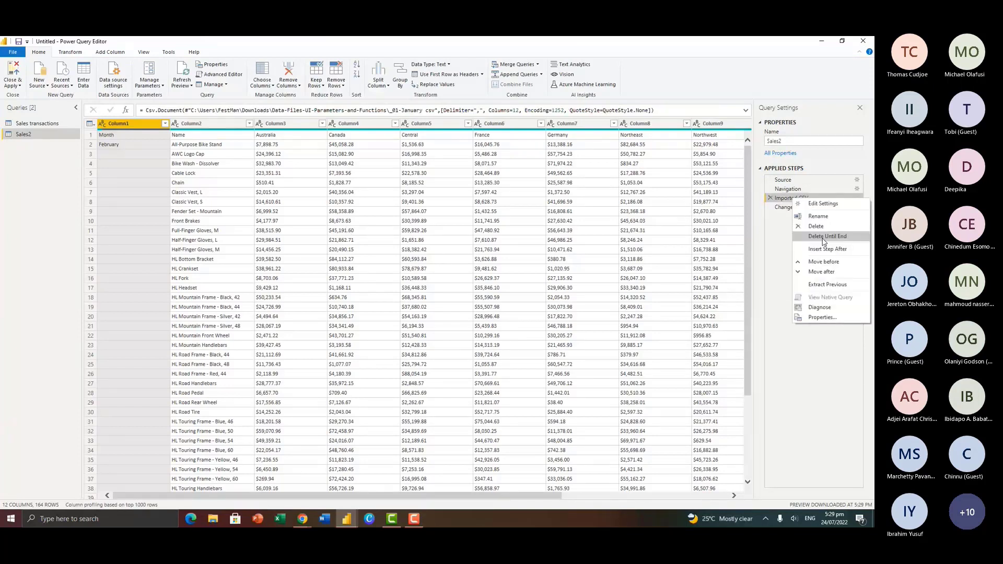
left_click(824, 238)
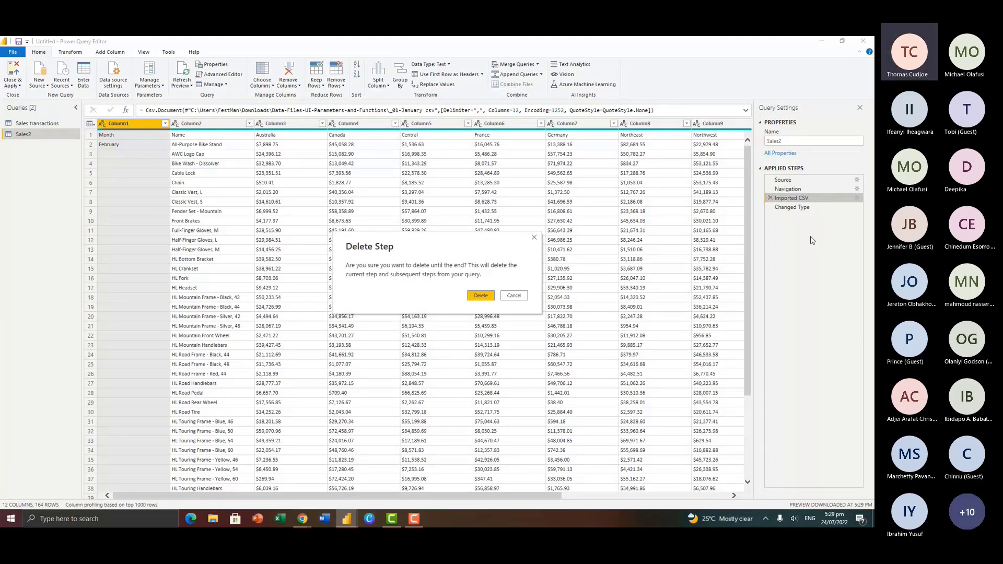
key("Return")
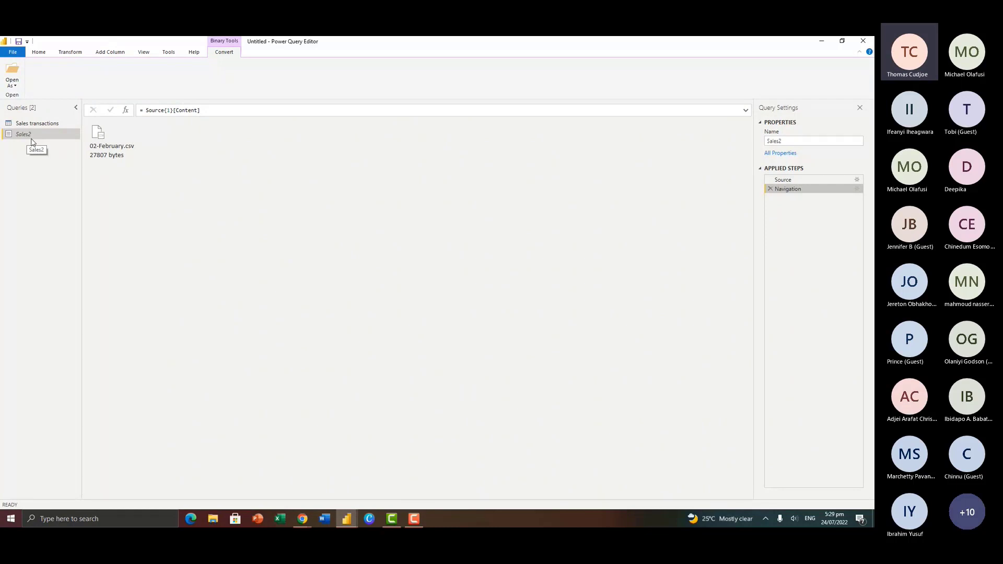
right_click(38, 139)
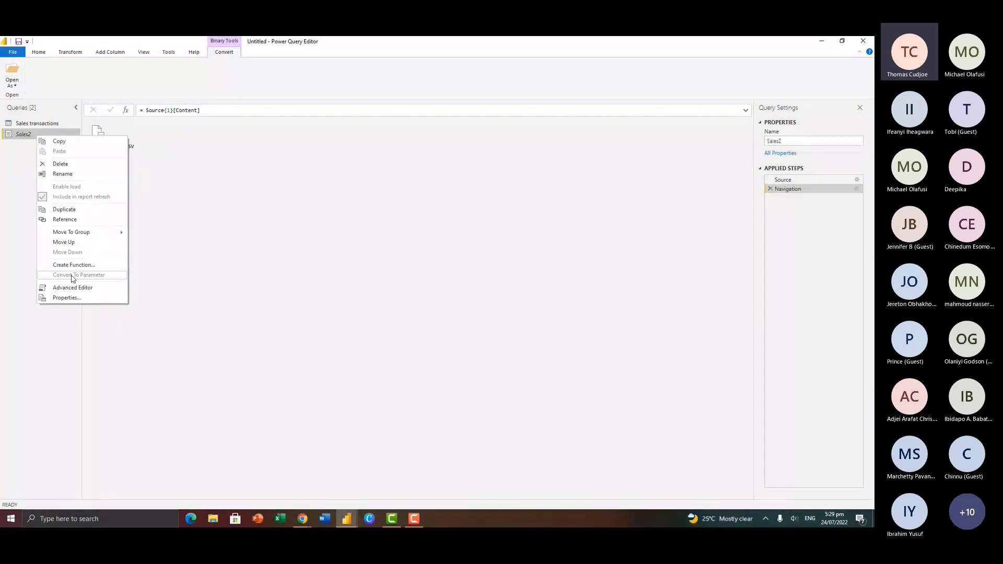
left_click(23, 173)
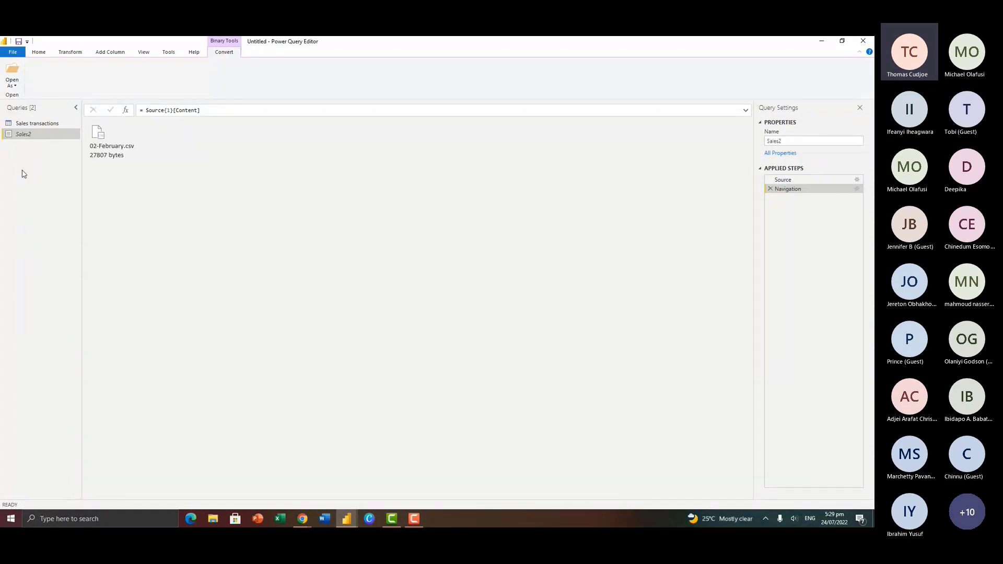
Create a new required parameter named Sourcetransform of type Binary with Sales2 as its default and current value
left_click(44, 56)
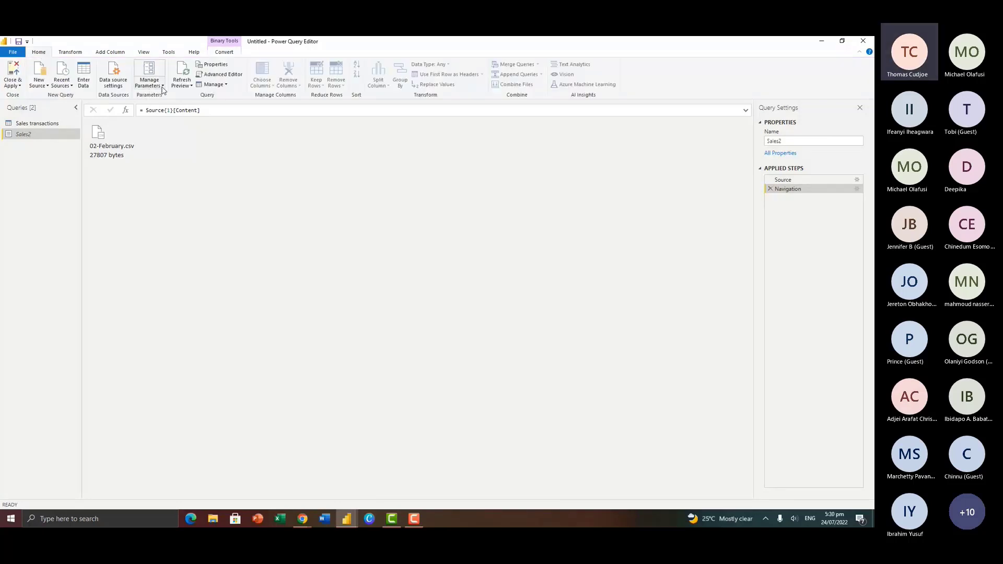
left_click(163, 87)
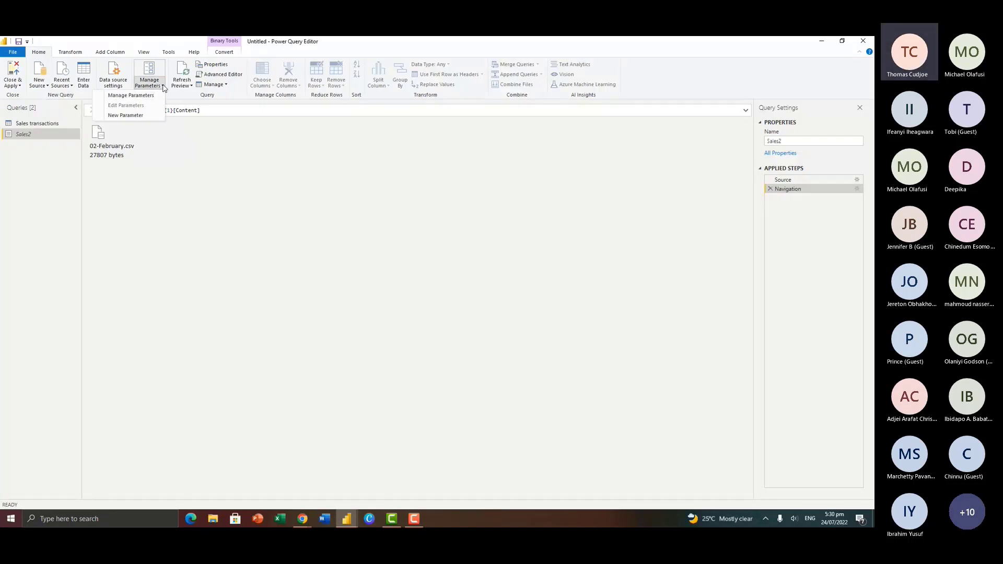
left_click(131, 116)
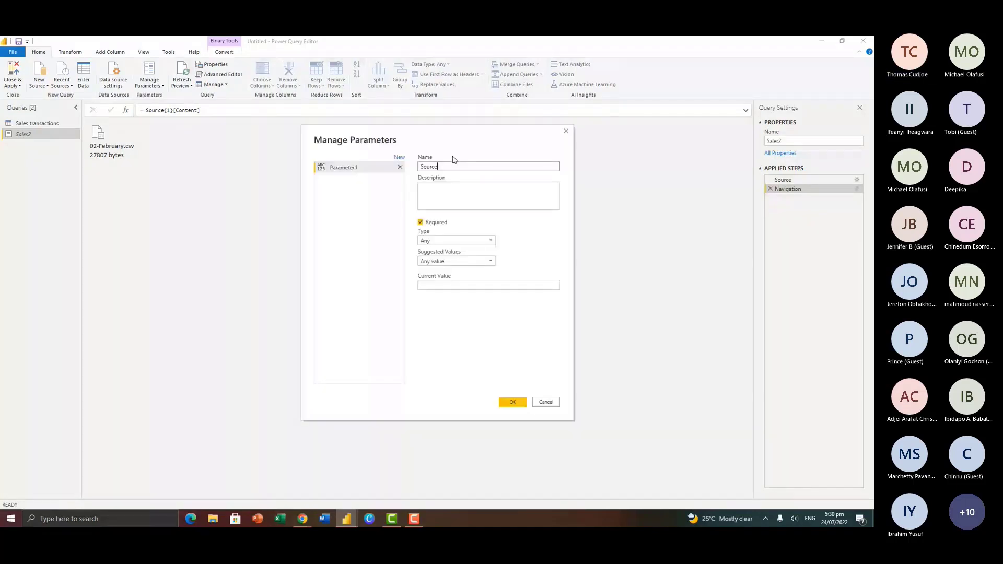
type("trans")
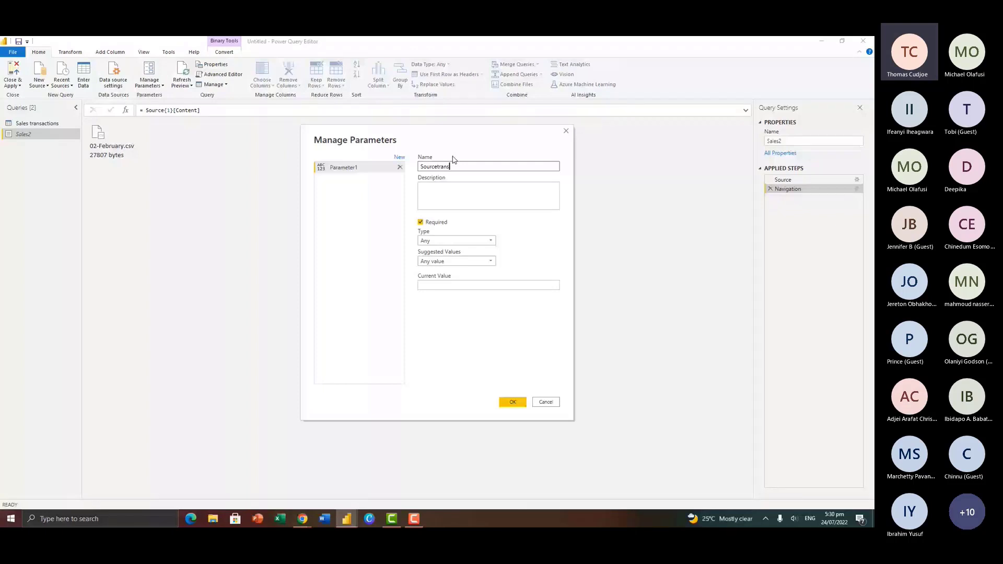
type("form")
left_click(456, 240)
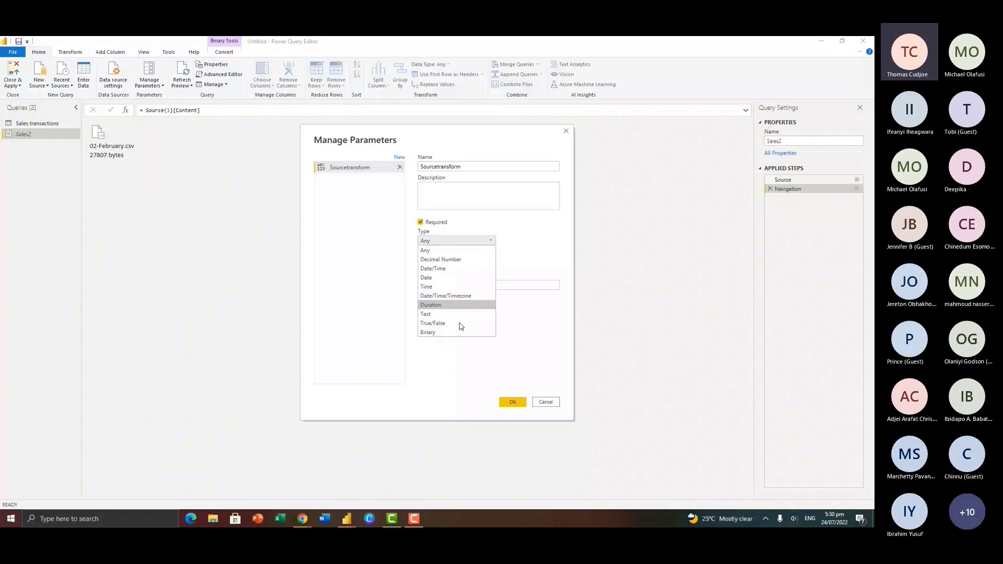
left_click(453, 332)
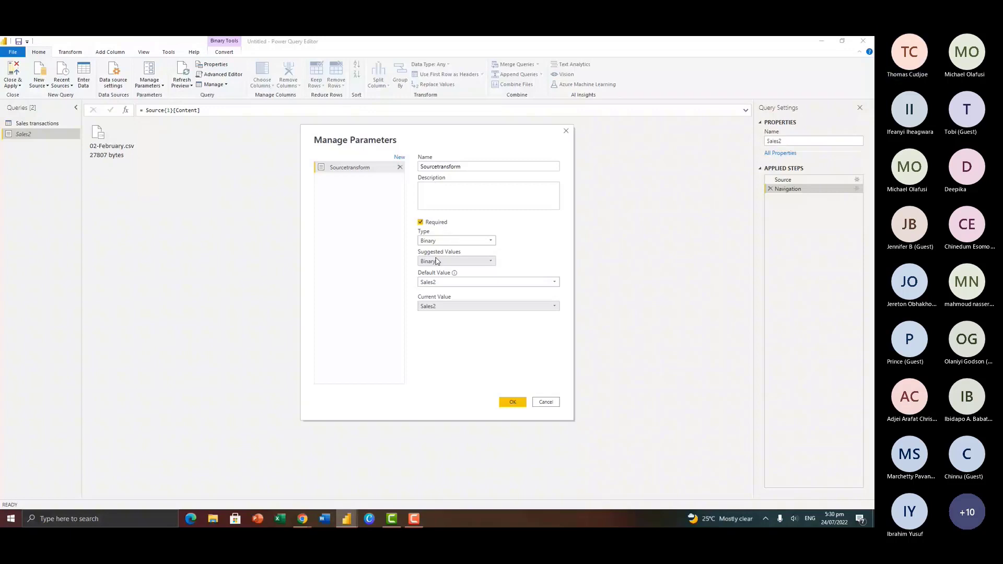
left_click(513, 402)
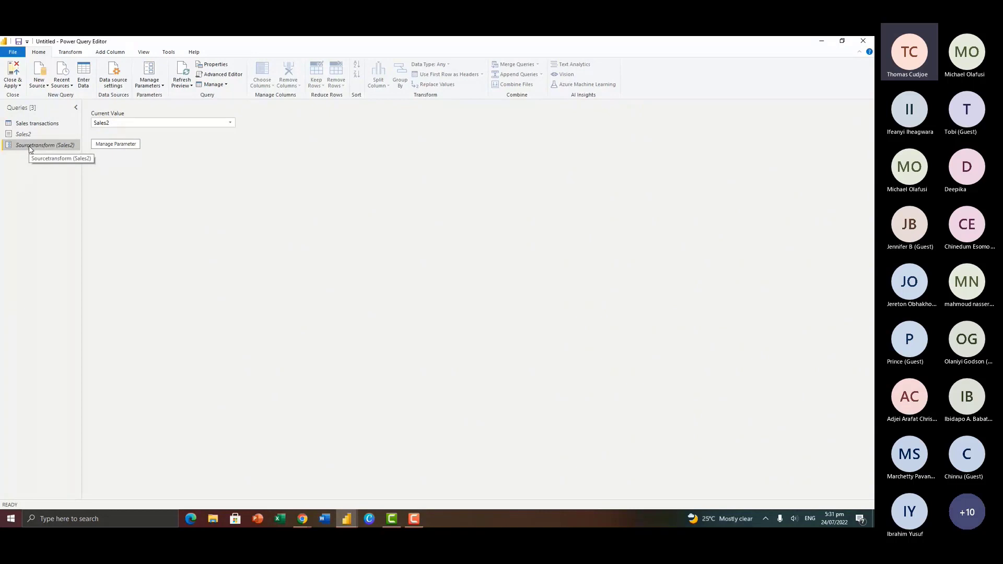
Create a new query referencing the Sourcetransform parameter and open its 02-February.csv binary as a table
right_click(31, 149)
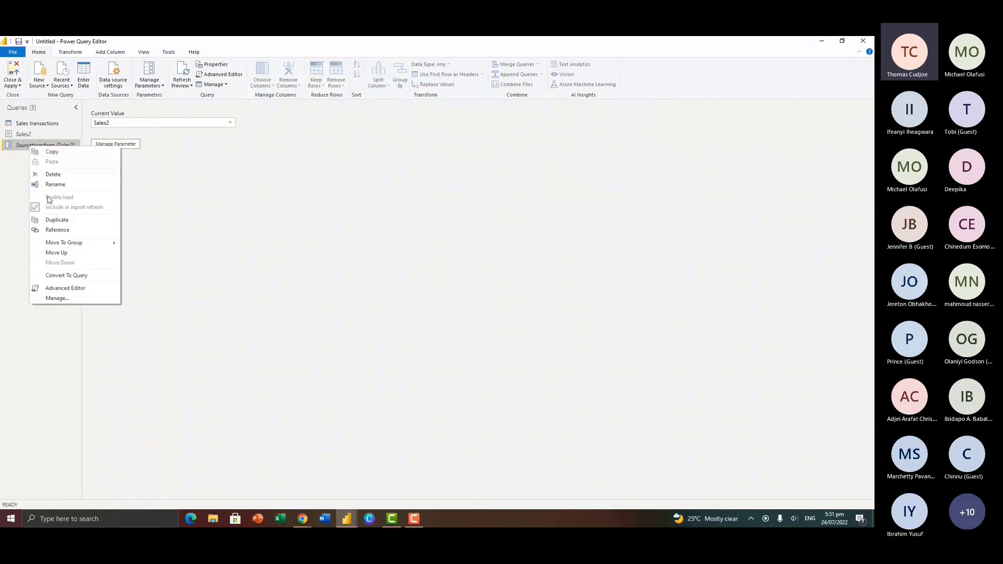
left_click(58, 232)
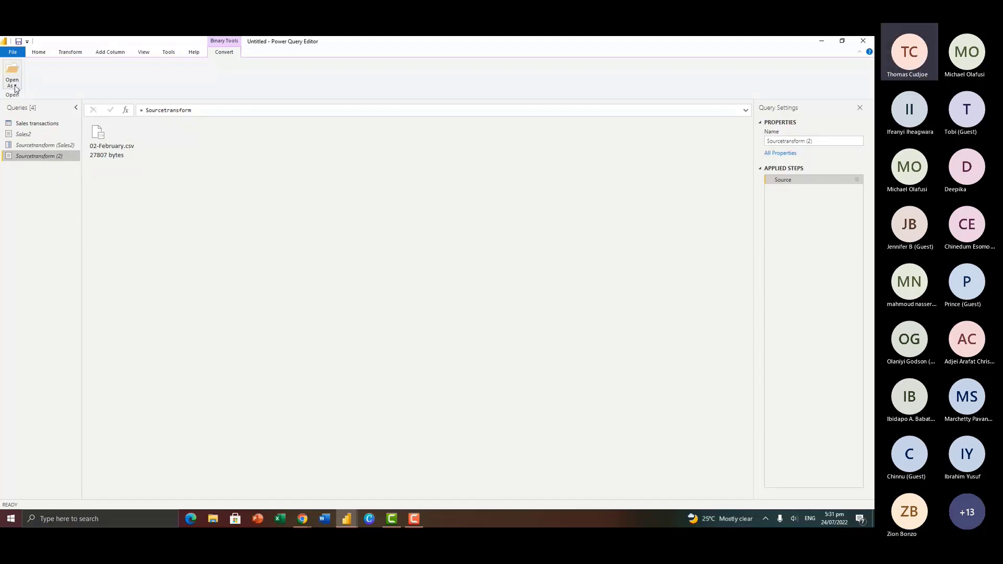
double_click(102, 147)
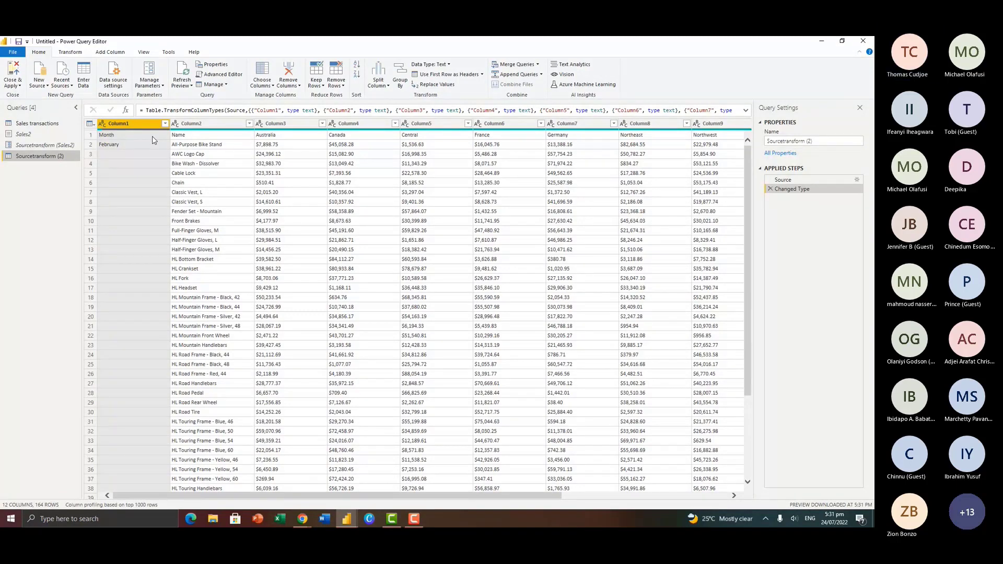
Use the first row of the imported table as the column headers
left_click(118, 147)
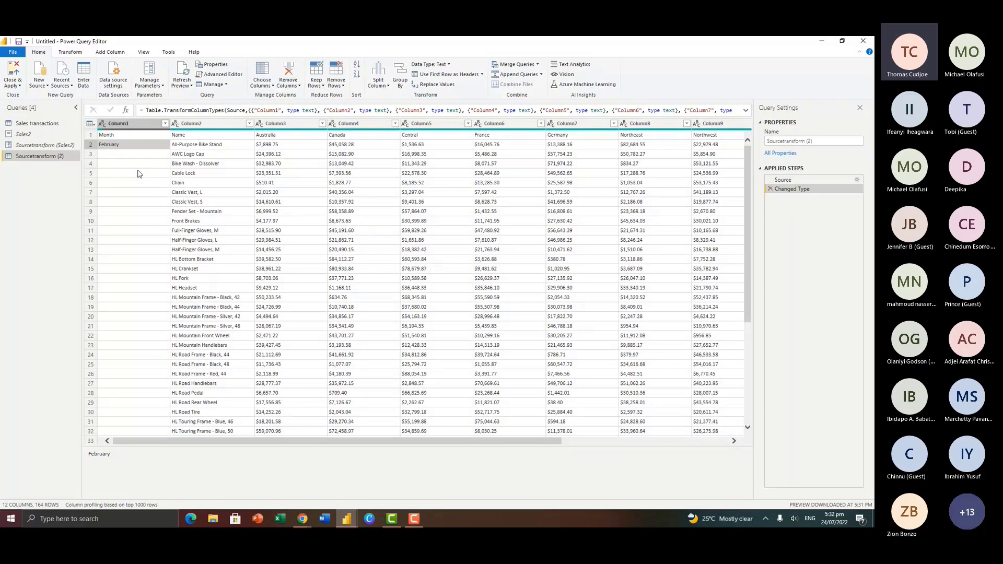
left_click(138, 125)
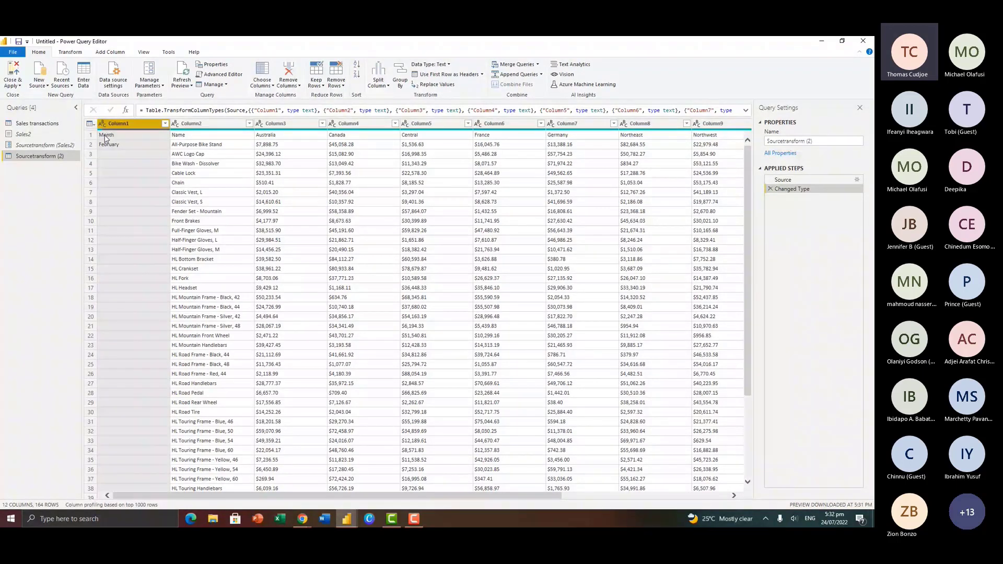
left_click(92, 124)
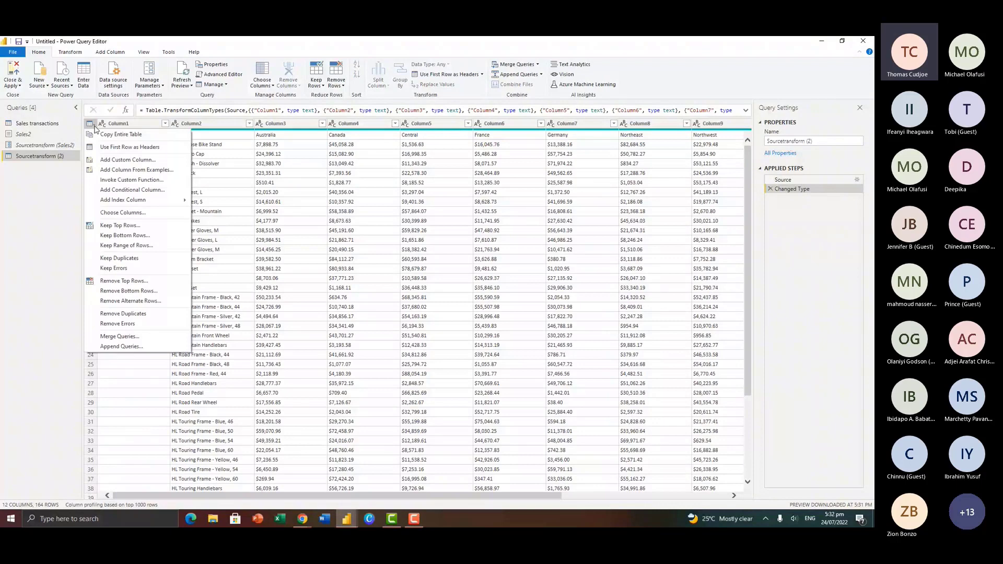
left_click(128, 147)
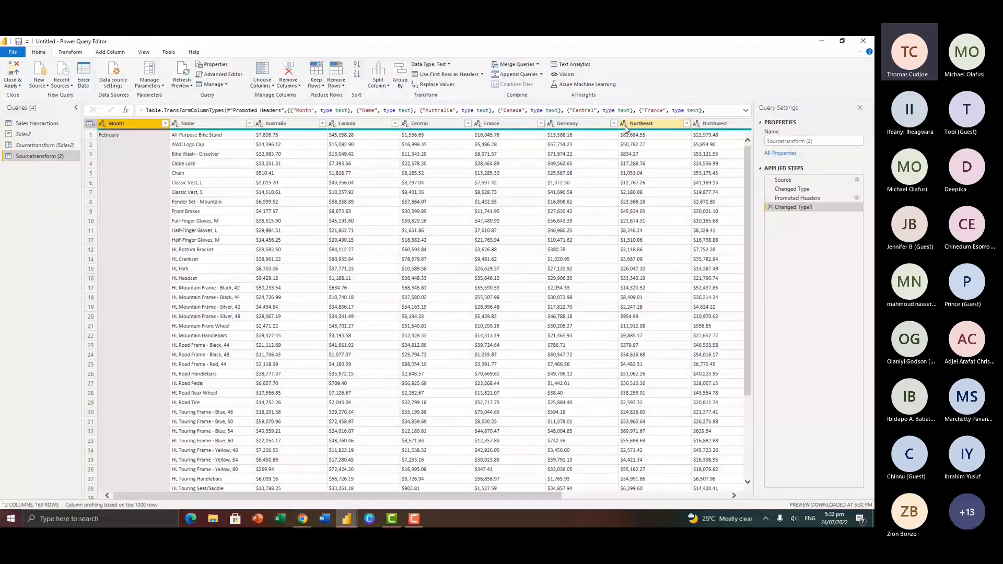
Replace the blank cells in the Month column with null and fill the month name down the column
left_click(131, 173)
left_click(137, 146)
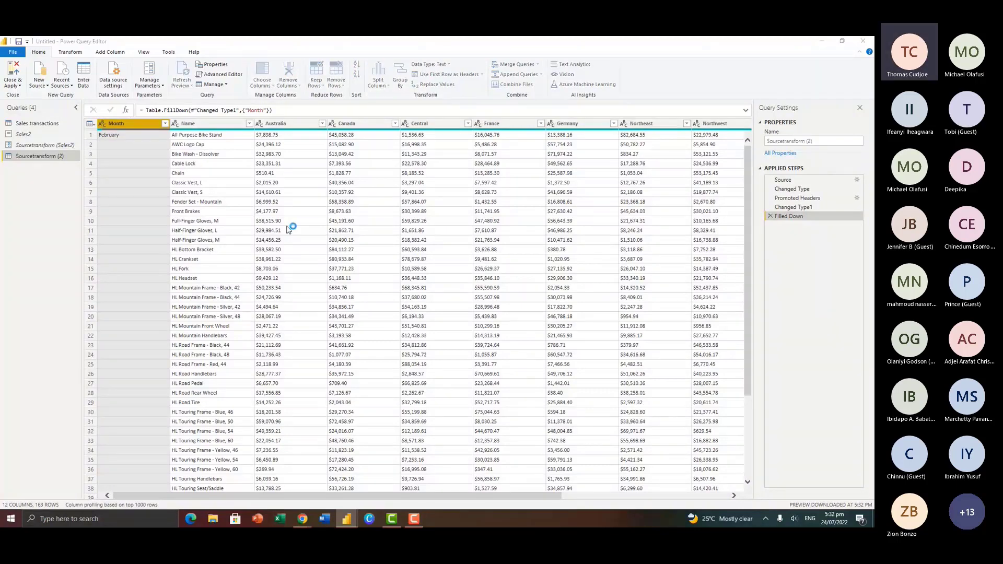
left_click(331, 281)
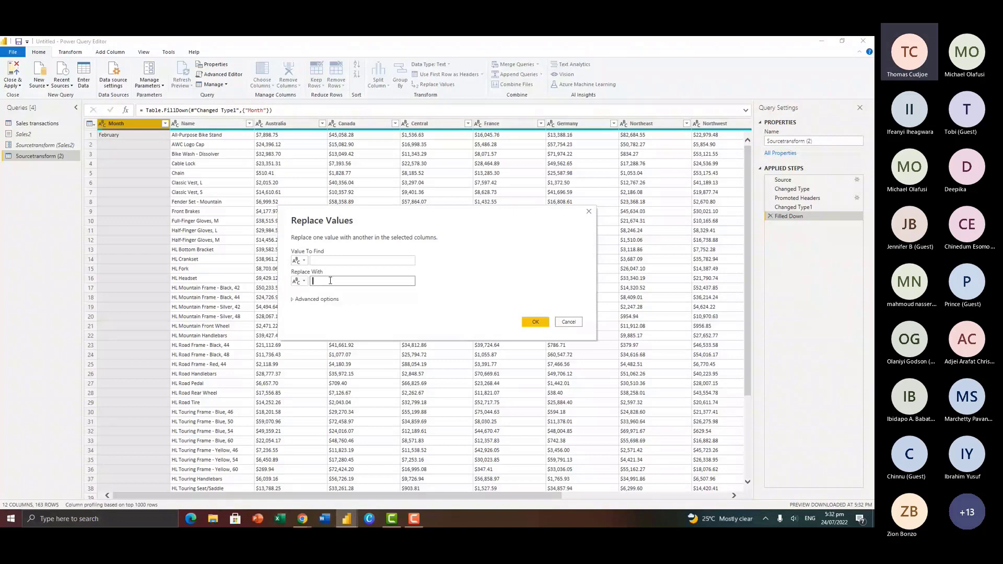
type("null")
key("Return")
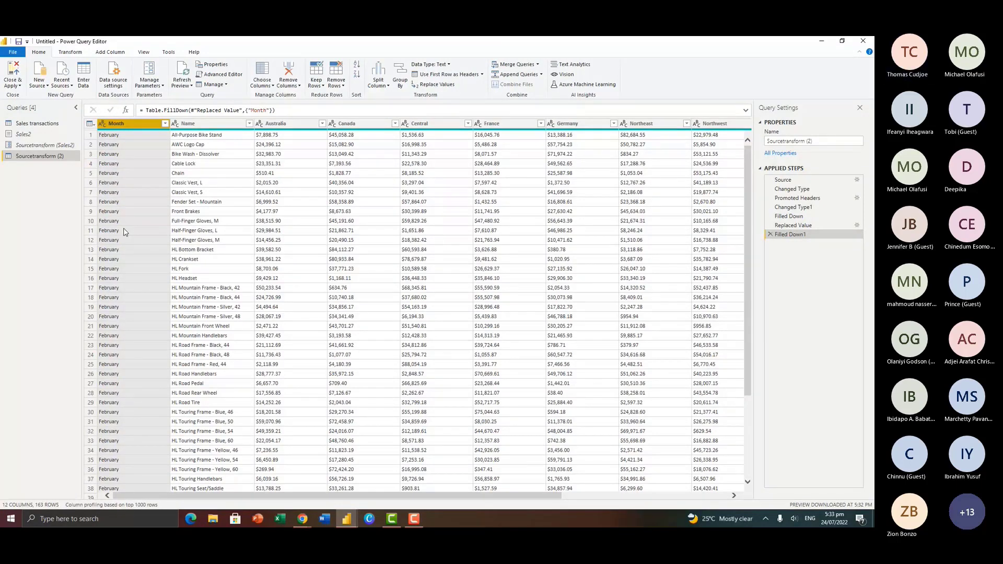
Unpivot all columns other than Month and Name
left_click(377, 124)
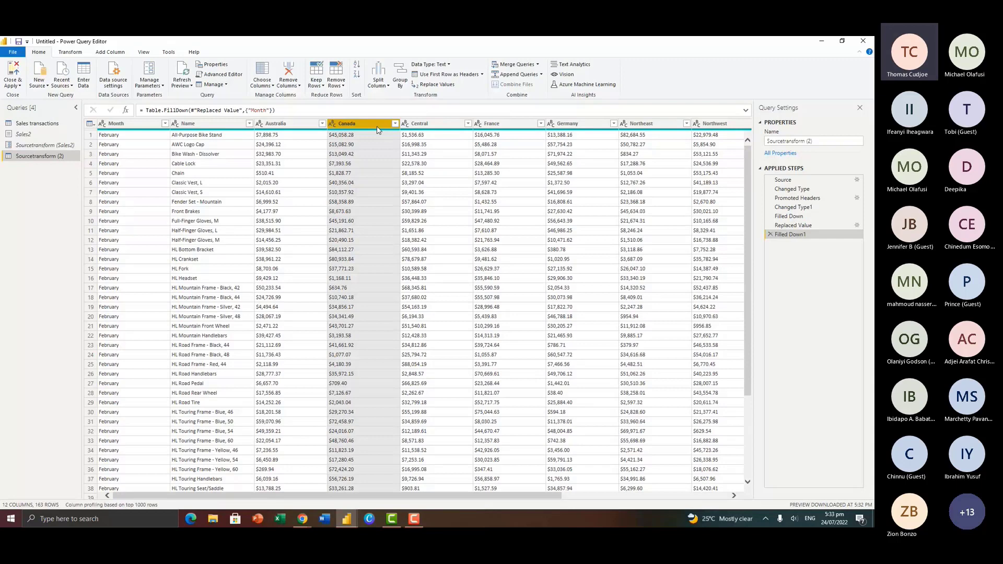
left_click(575, 124)
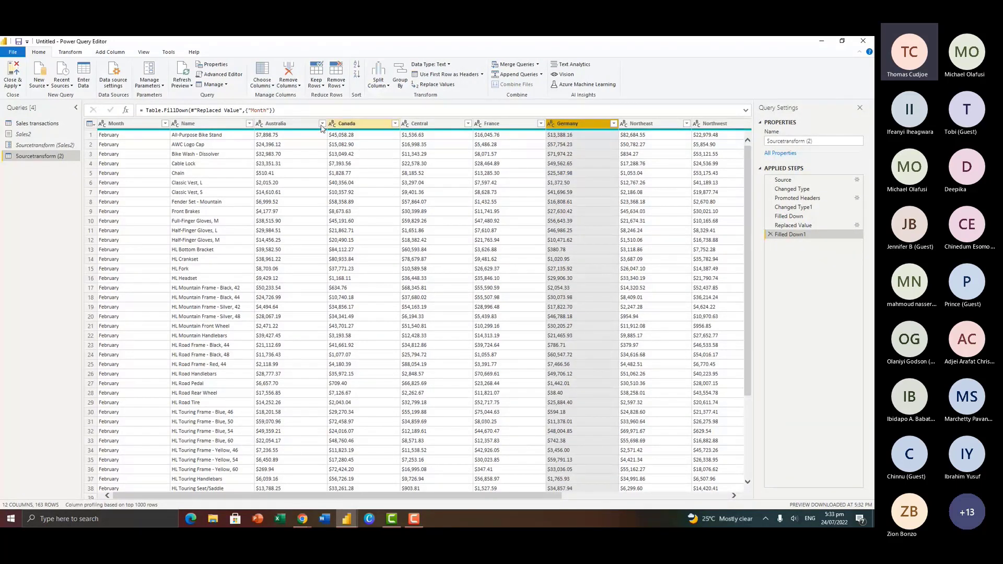
left_click(131, 134)
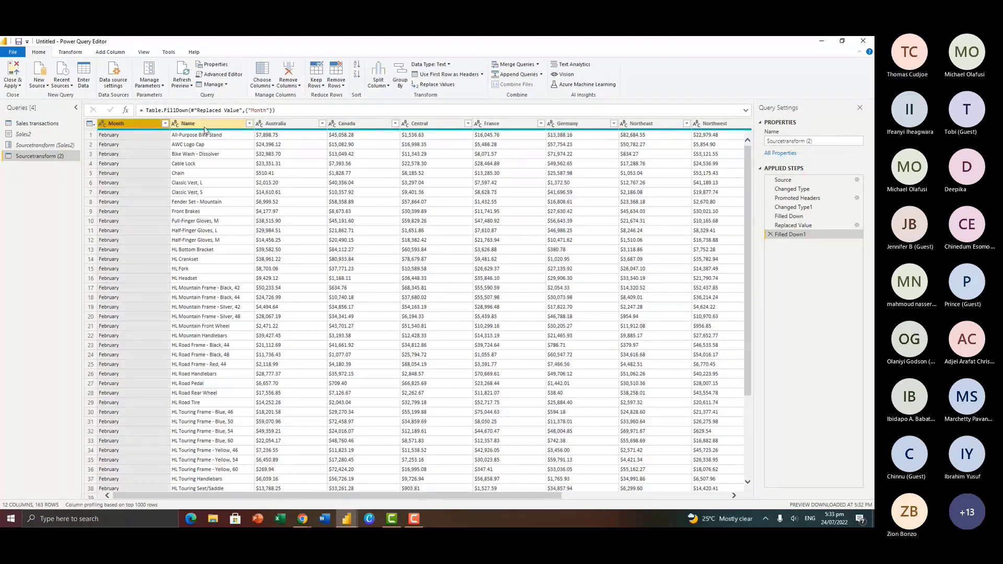
left_click(211, 127, "ctrl")
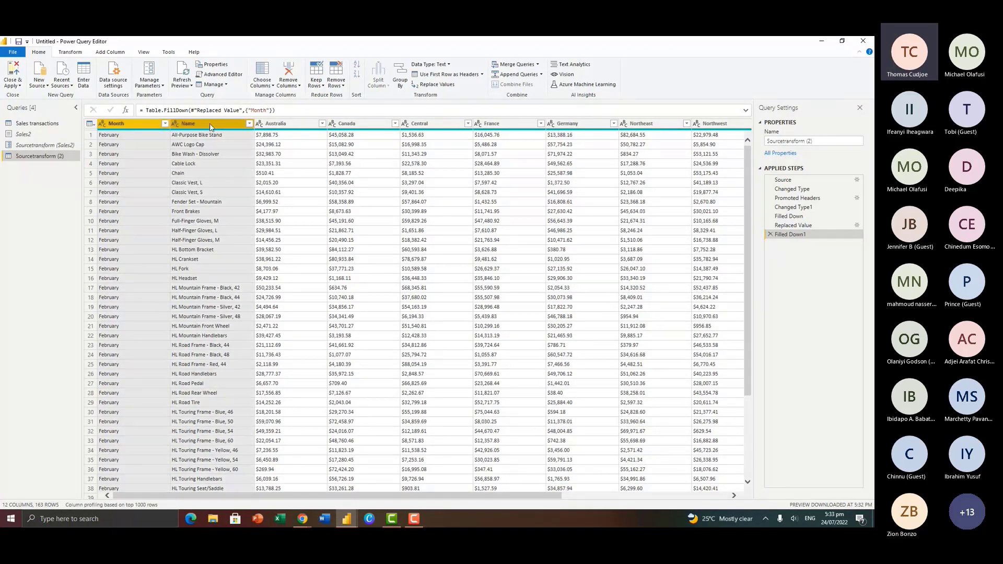
right_click(210, 127)
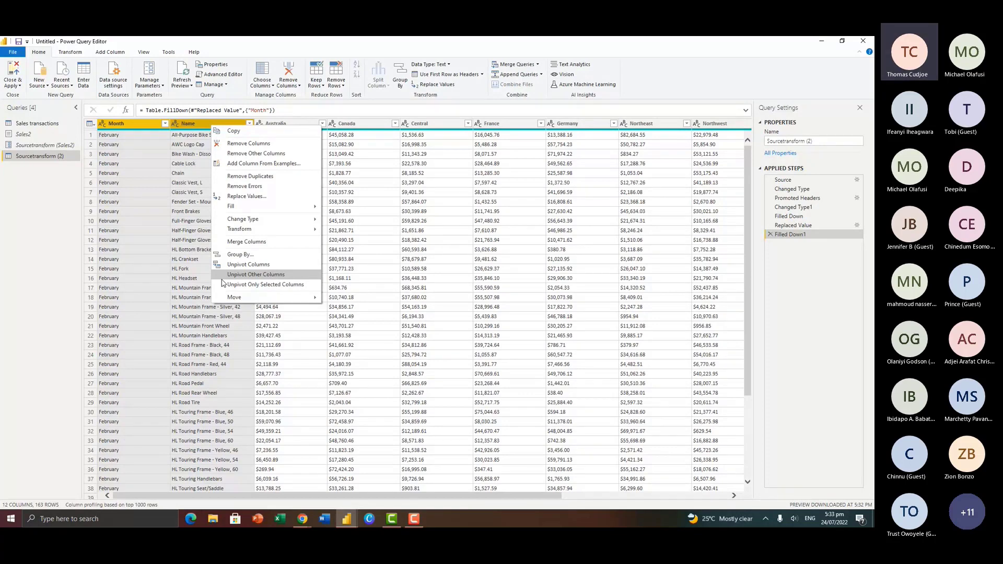
left_click(267, 276)
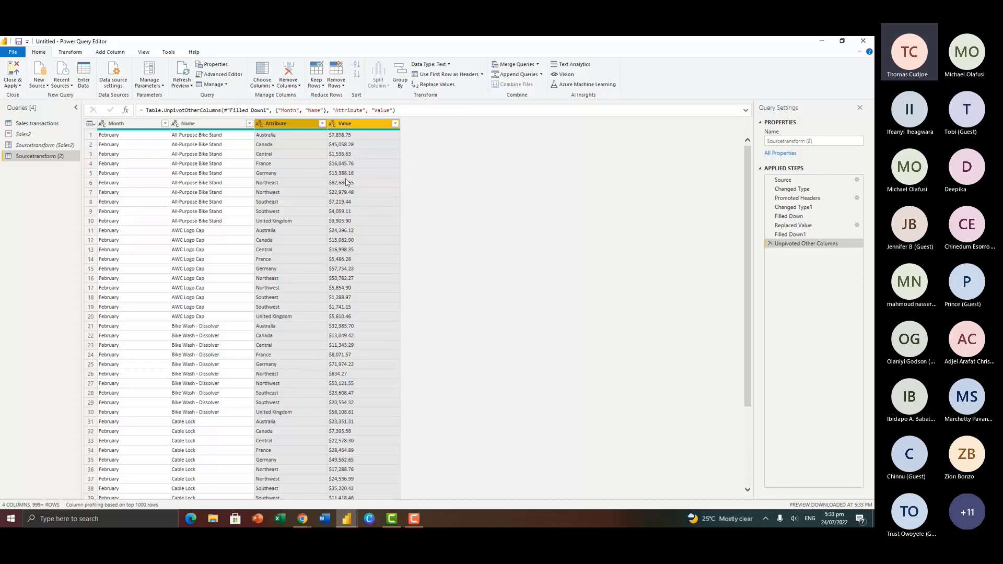
Rename the Attribute column to Region and the Value column to Sales
double_click(281, 124)
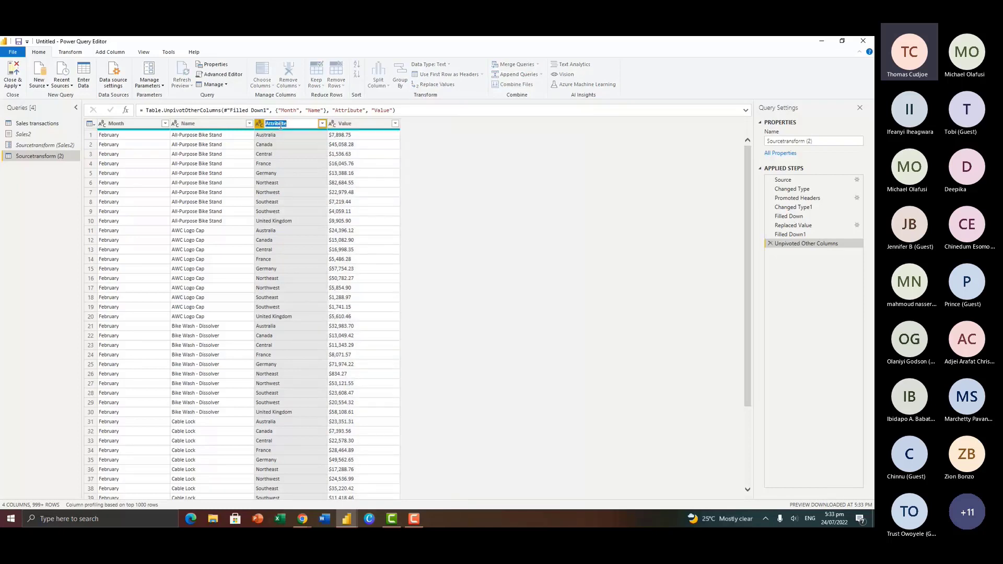
type("Region")
key("Return")
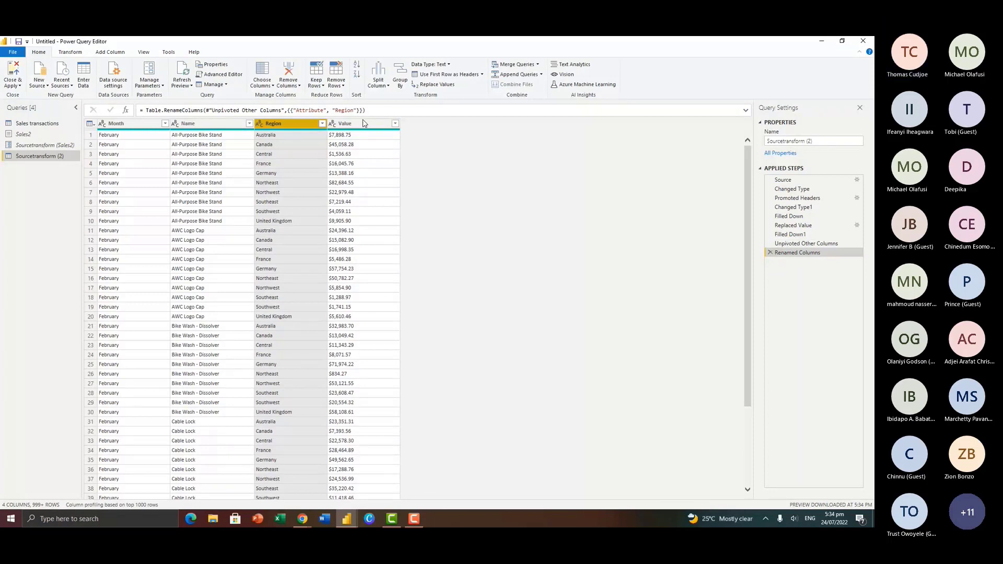
double_click(360, 124)
type("Sales")
key("Return")
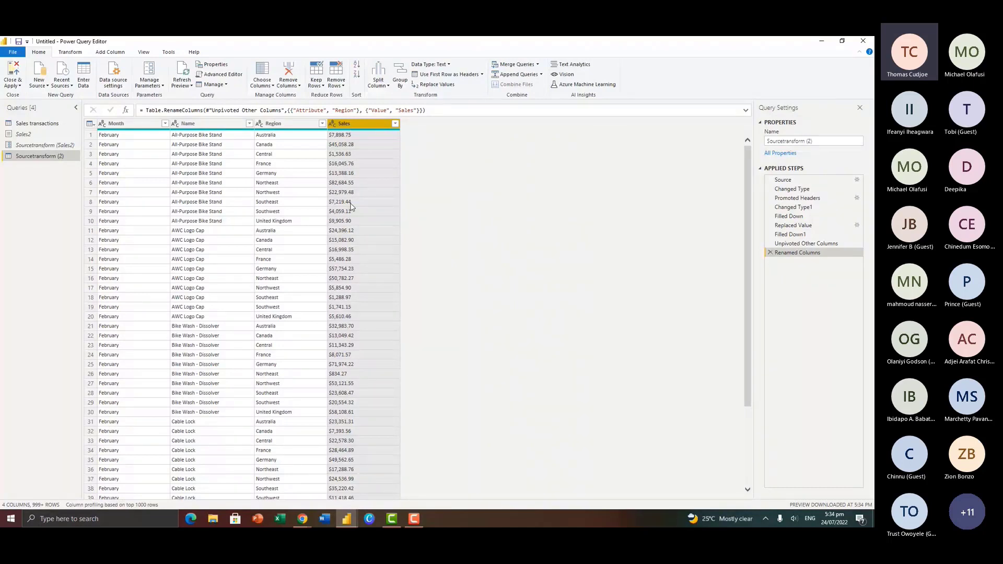
Try to change the Sales column's data type to Decimal Number and delete the resulting step
left_click(332, 124)
left_click(346, 135)
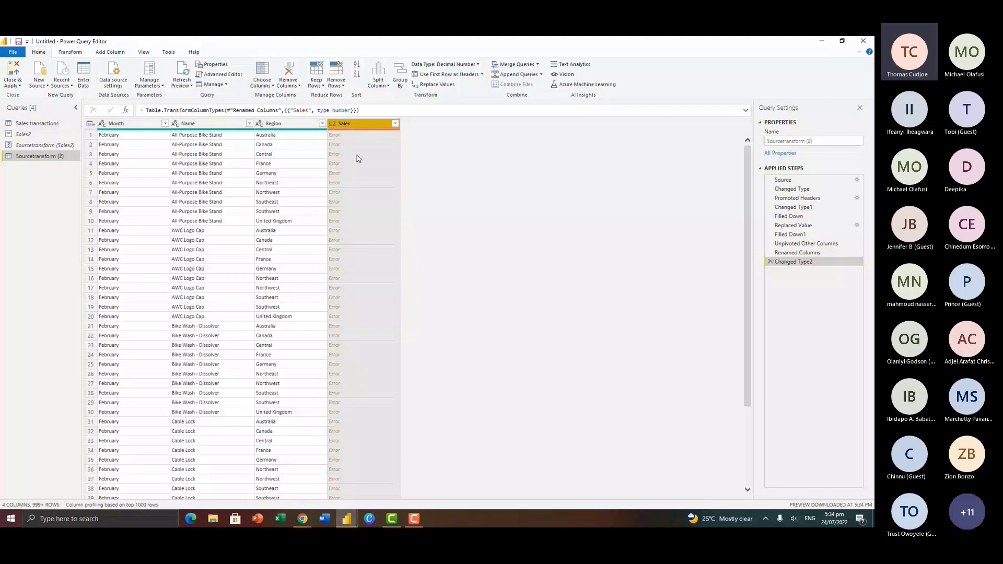
left_click(769, 262)
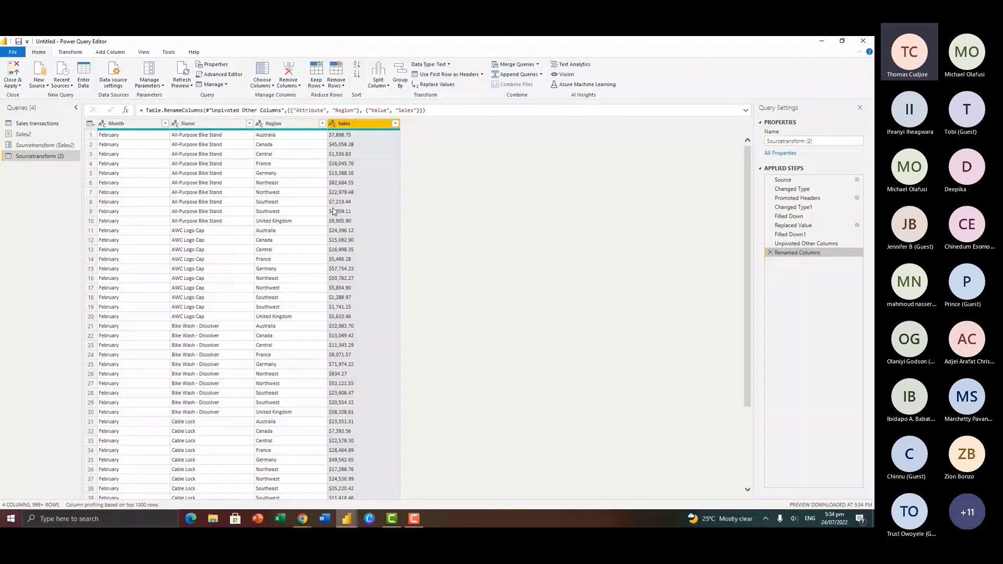
Replace $ with nothing in the Sales column and change its data type to Decimal Number
right_click(348, 127)
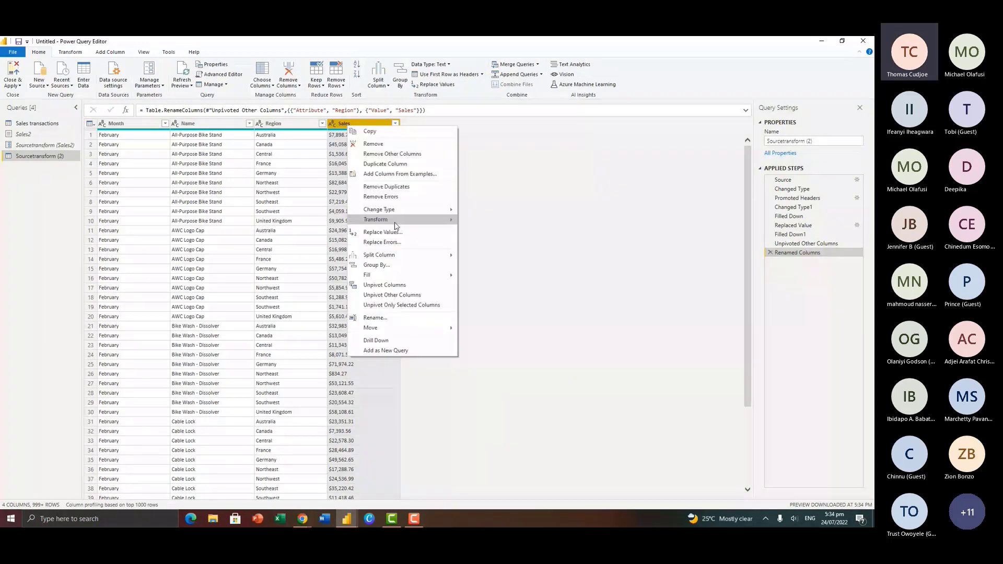
left_click(395, 233)
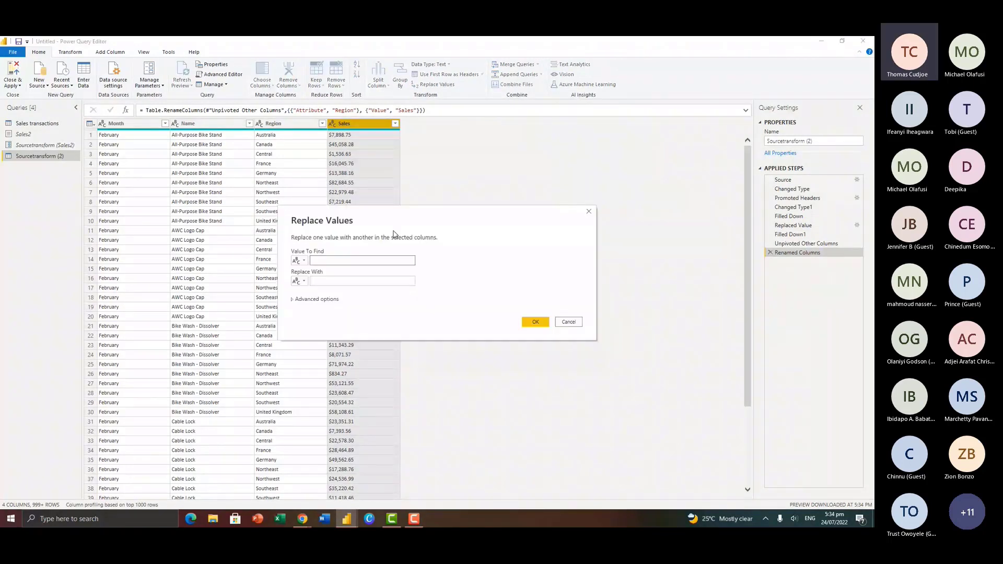
type("$")
left_click(332, 283)
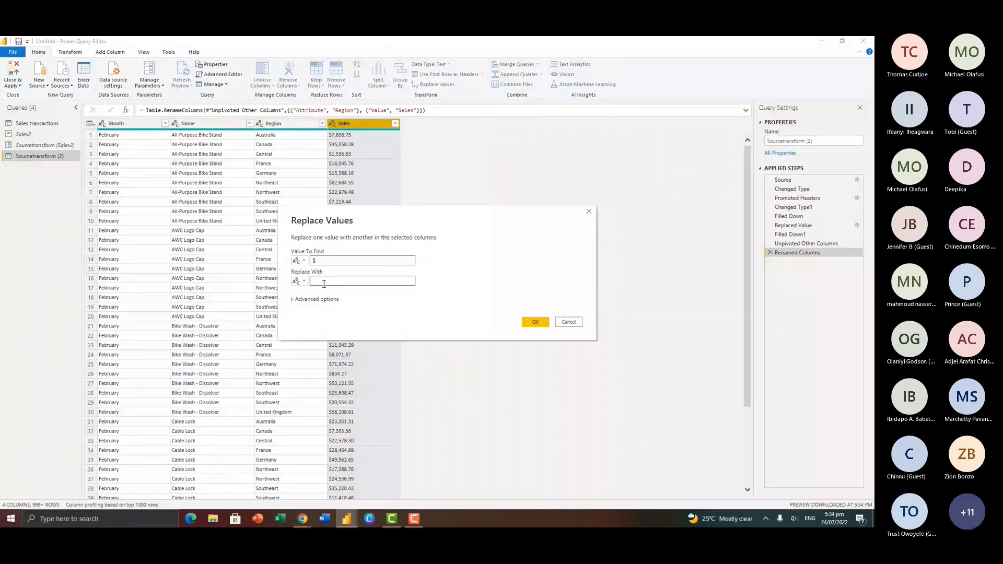
key("Return")
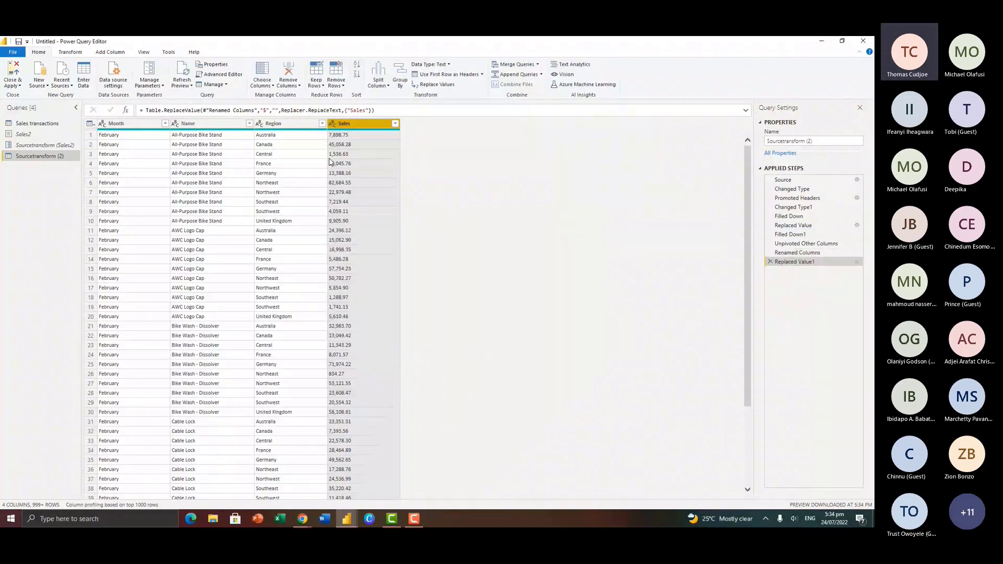
left_click(333, 125)
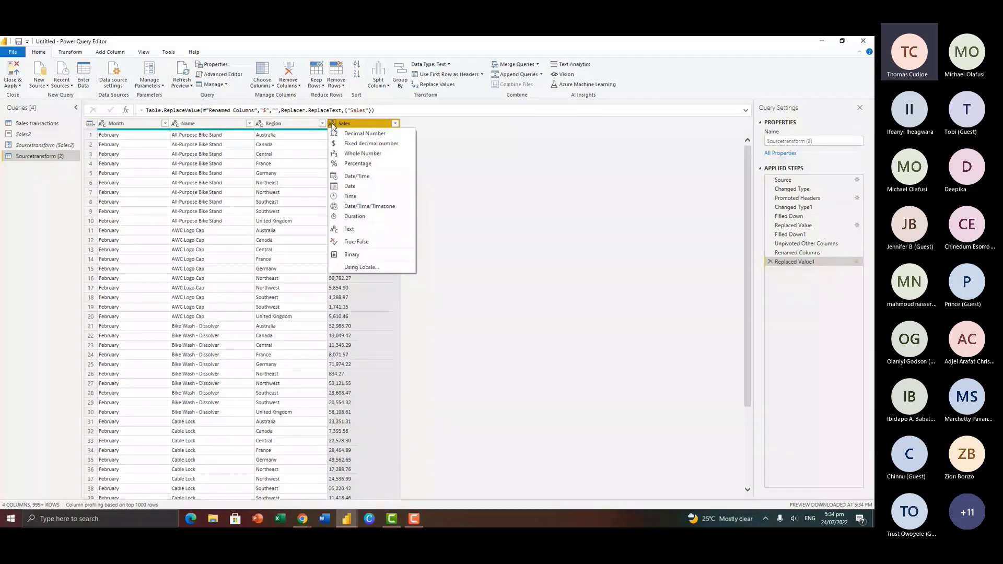
left_click(357, 133)
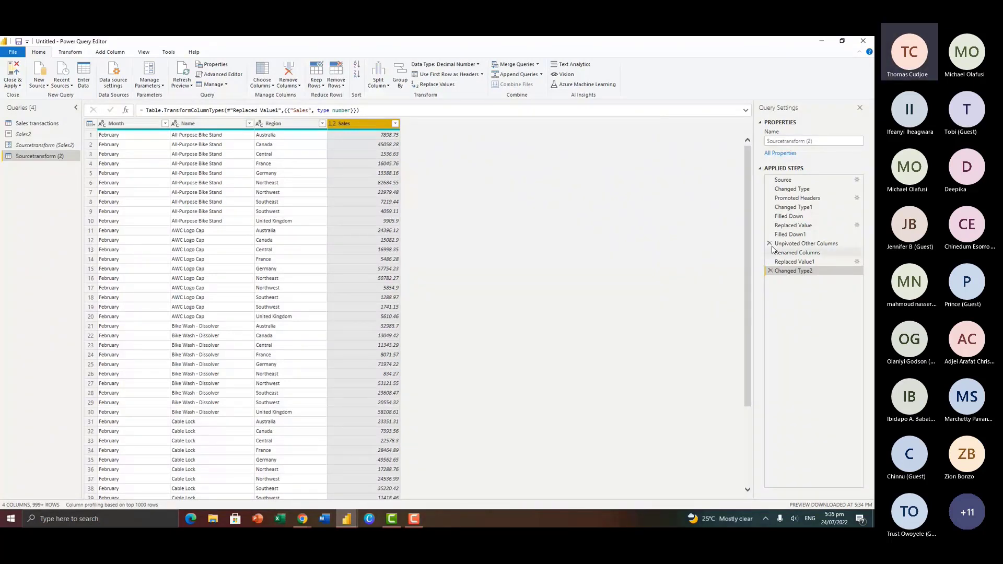
left_click(27, 124)
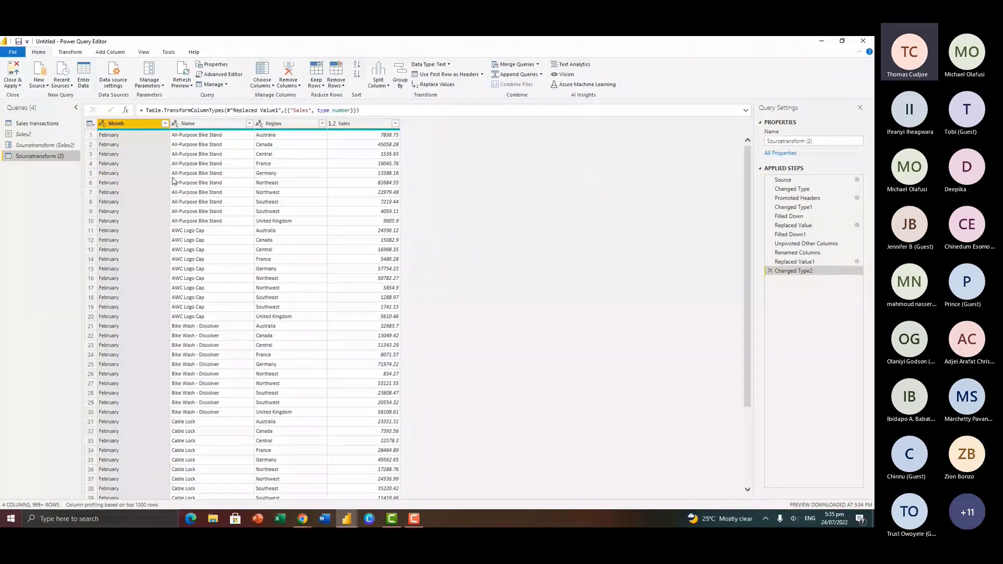
Rename the Sourcetransform (2) query to Samplefile
left_click(813, 142)
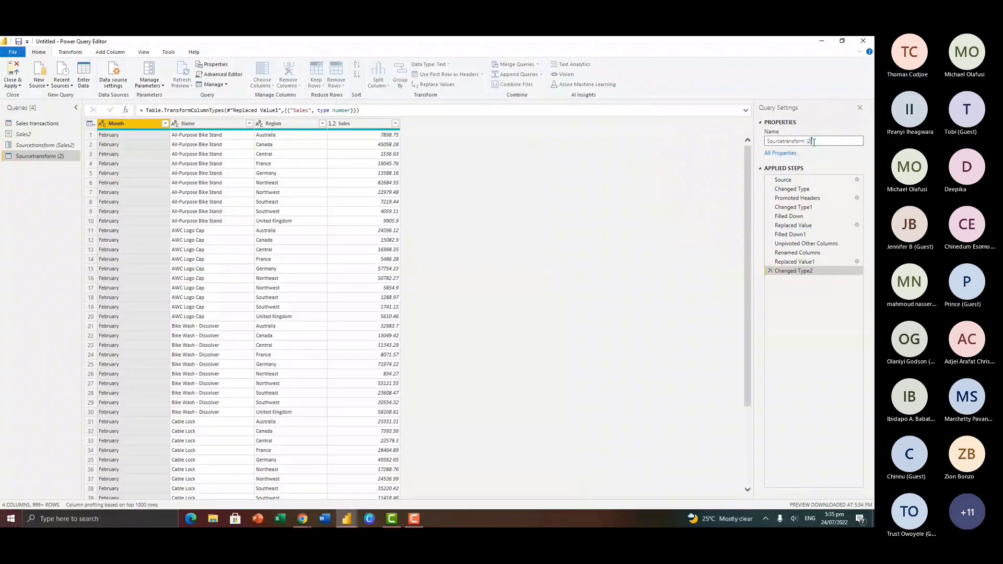
key("ctrl+a")
type("Samplefile")
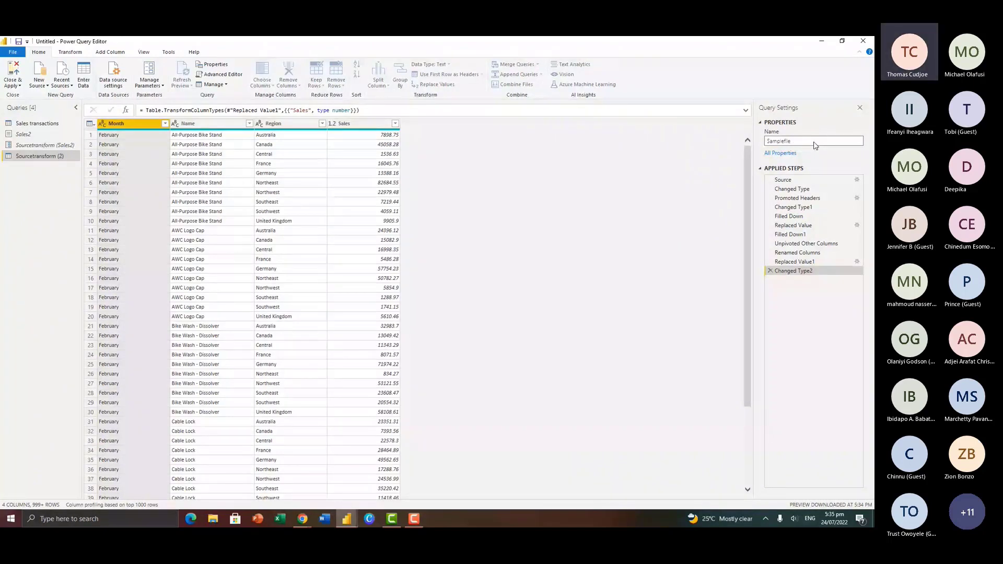
key("Return")
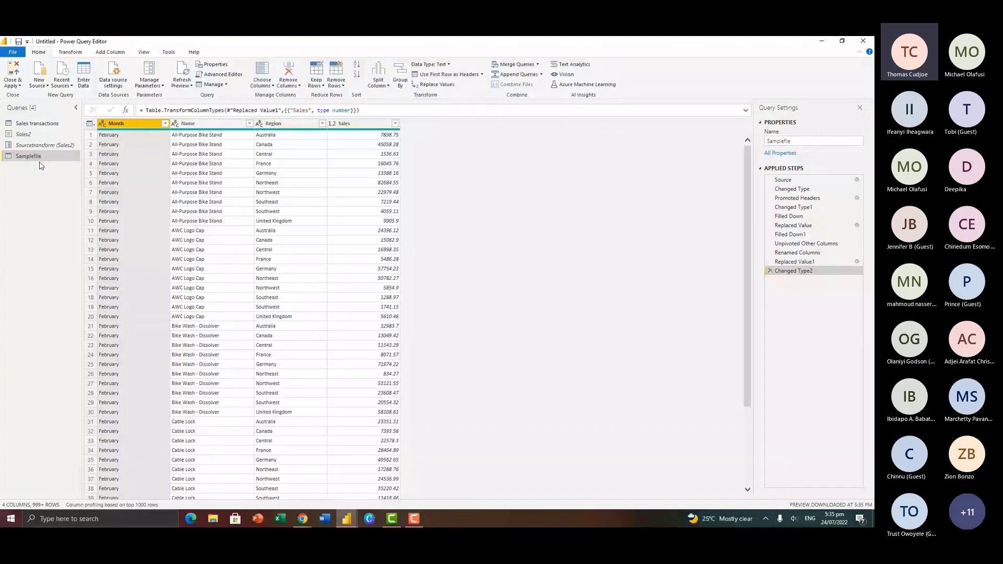
Create a function named TransformCSV from the Samplefile query
right_click(40, 163)
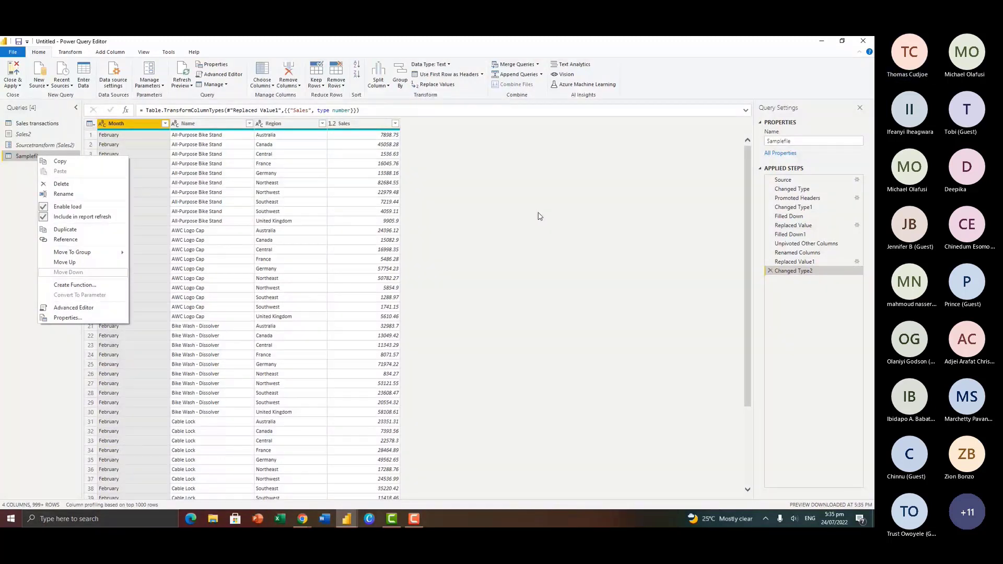
left_click(72, 289)
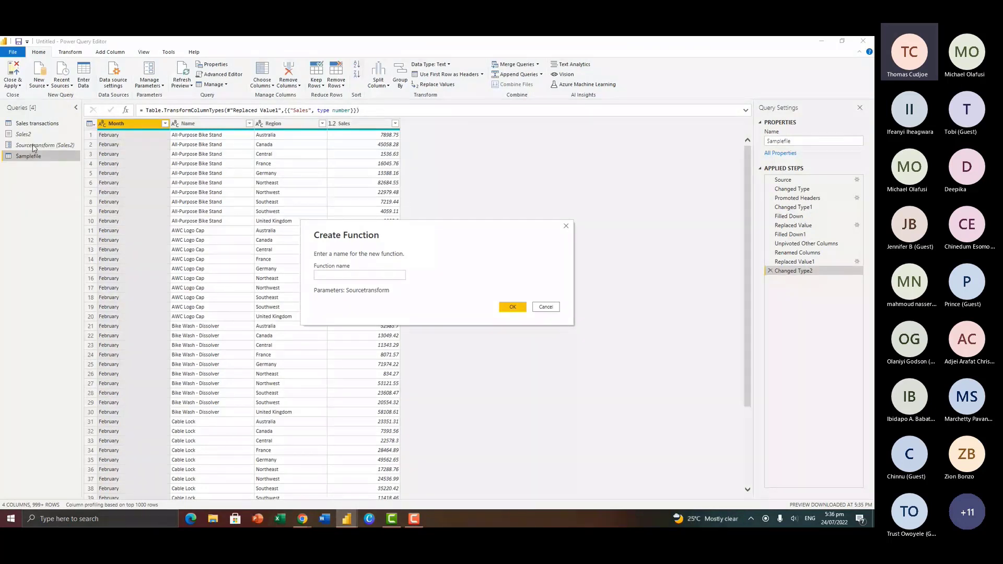
left_click(345, 276)
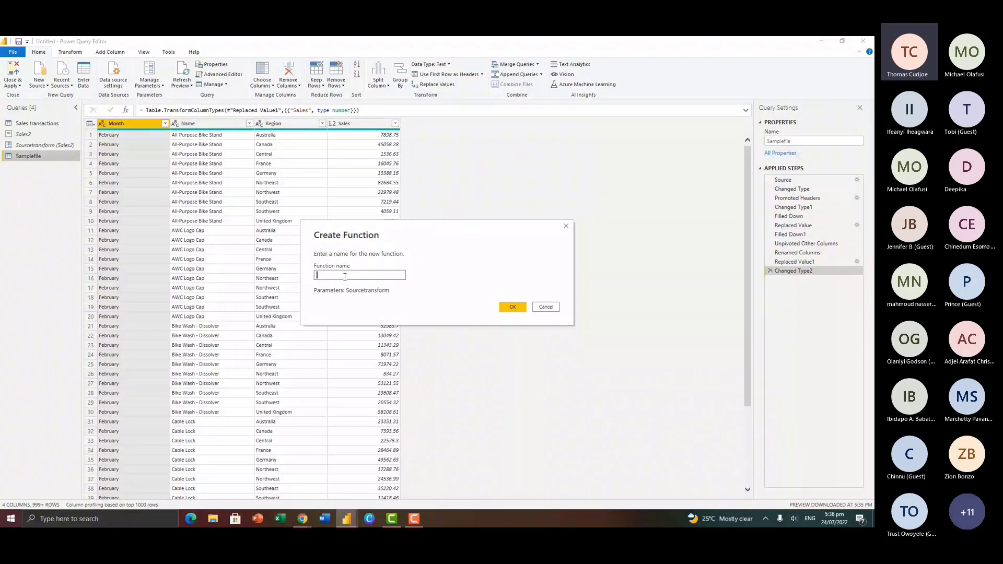
type("Transform ")
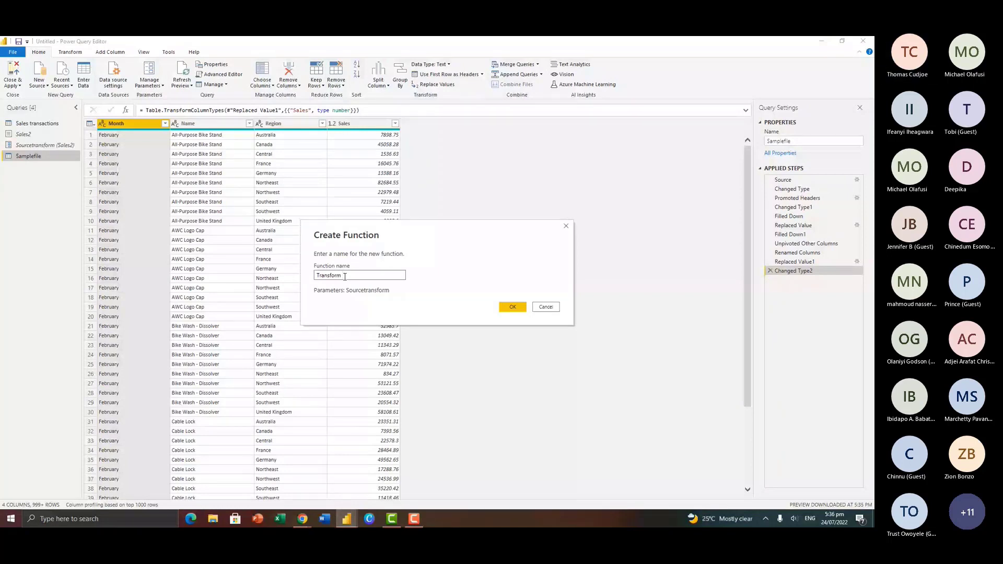
type("CPS")
key("Return")
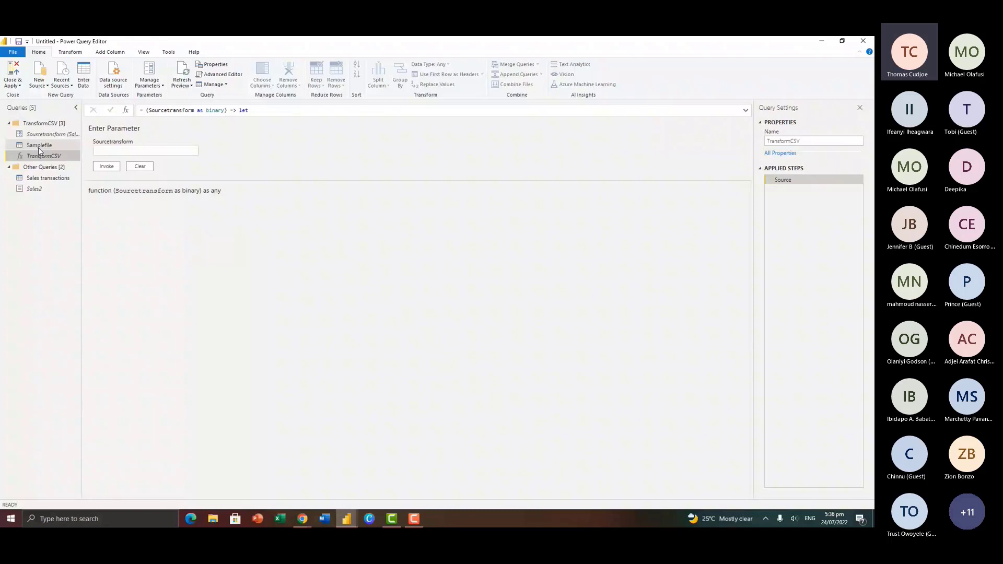
Duplicate the Sales transactions query and keep only the Content and Name columns in the copy
left_click(38, 148)
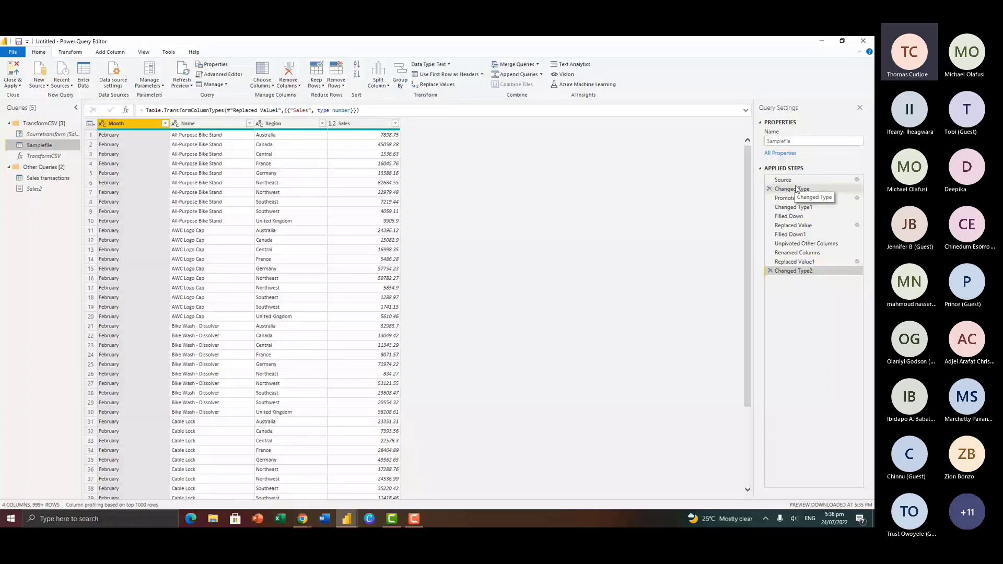
left_click(48, 178)
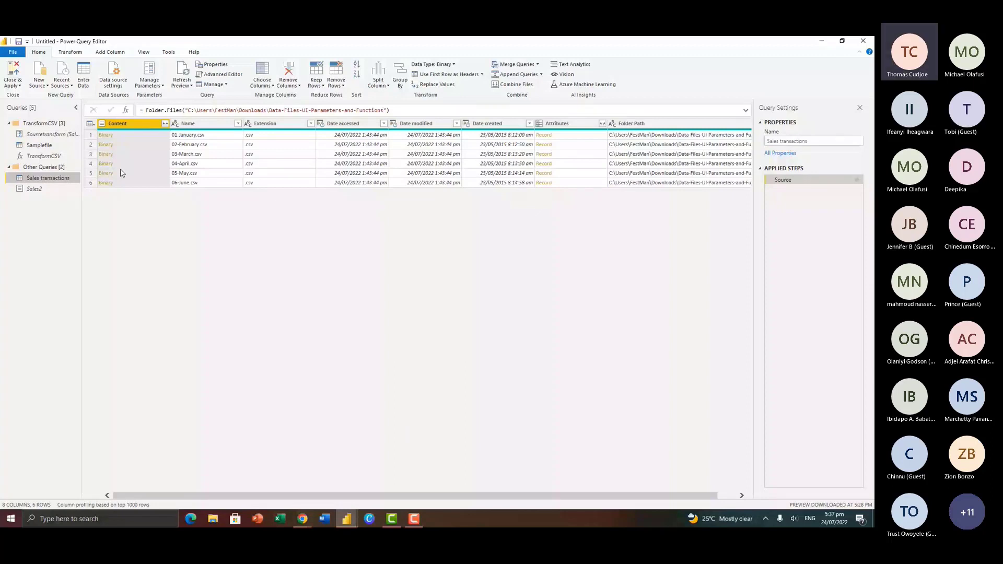
key("ctrl+v")
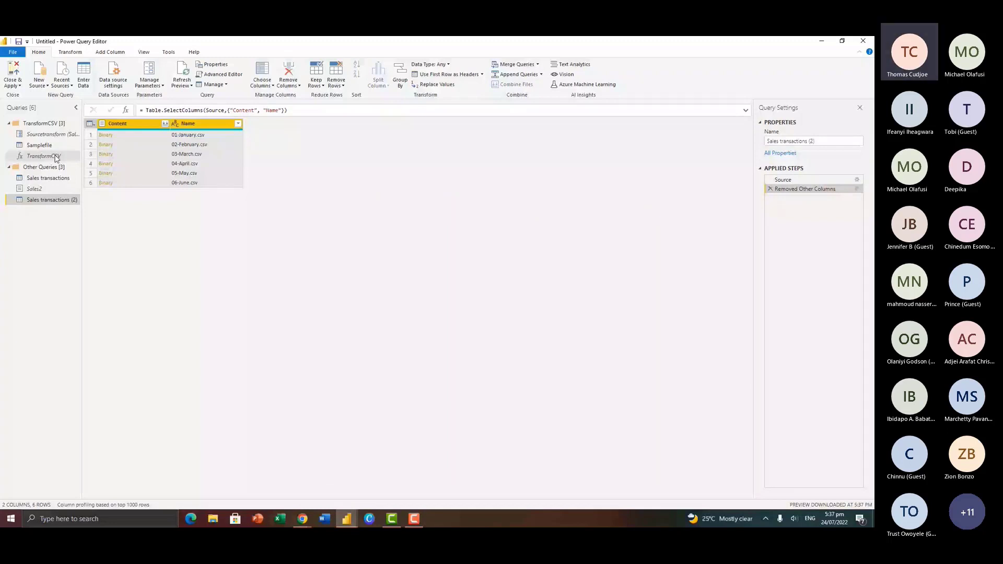
Start invoking a custom function on the duplicated sales query and name the new column Transformed Data
left_click(116, 136)
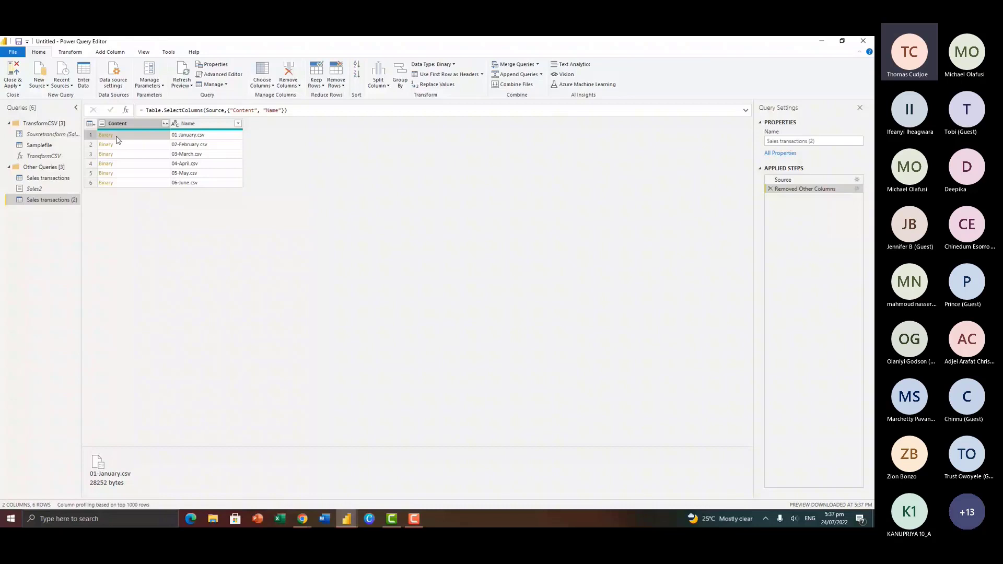
left_click(159, 125)
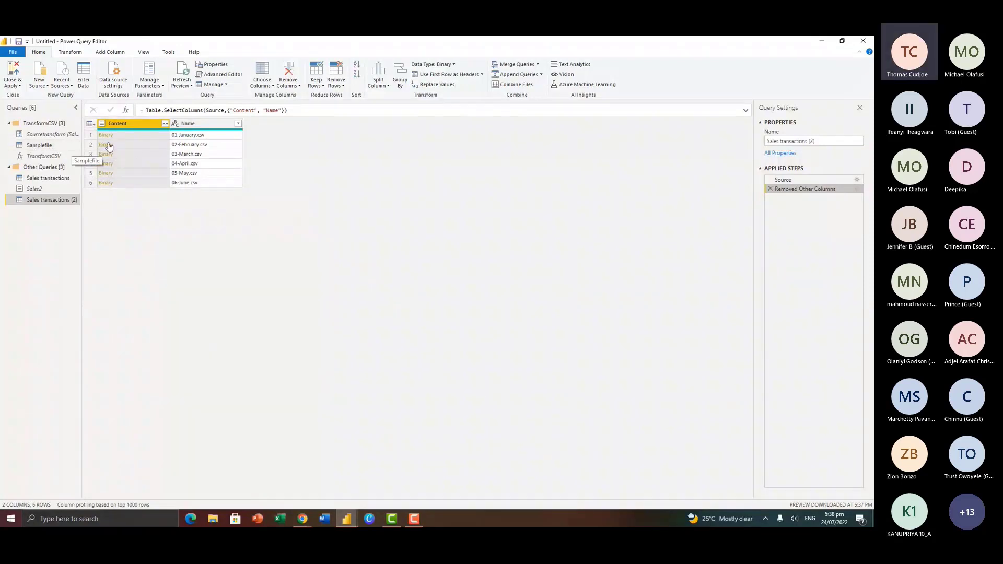
left_click(111, 52)
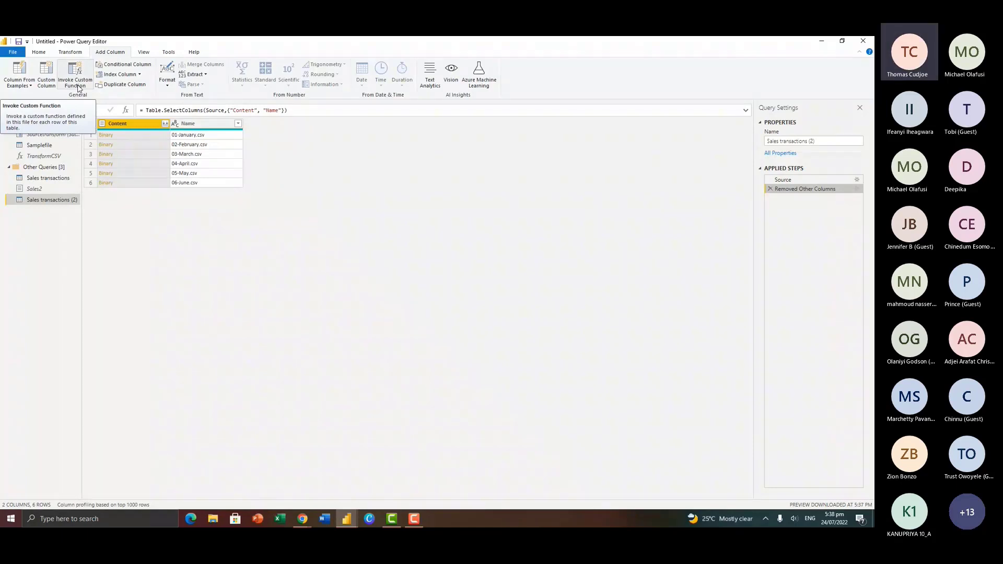
left_click(78, 88)
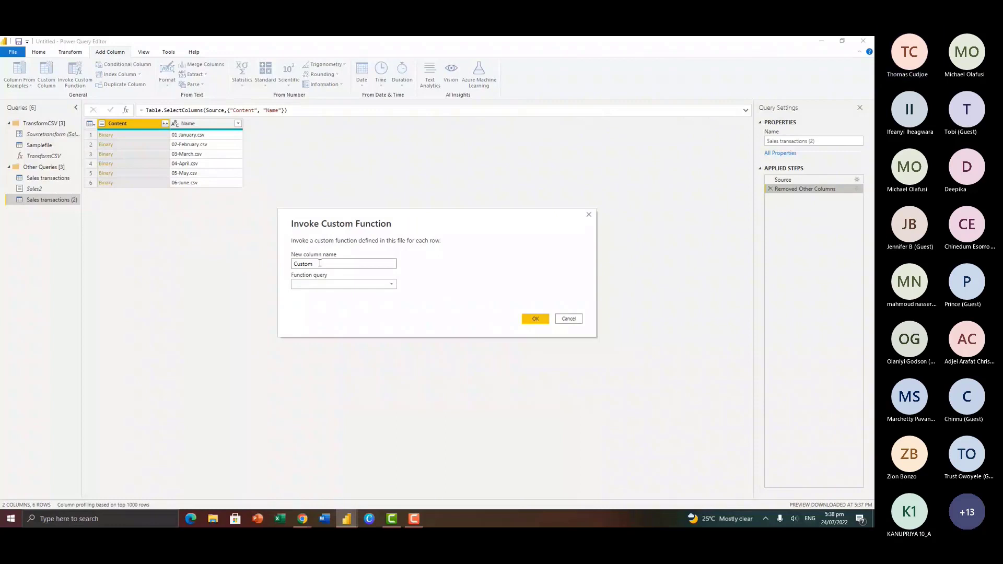
double_click(320, 265)
type("Tr")
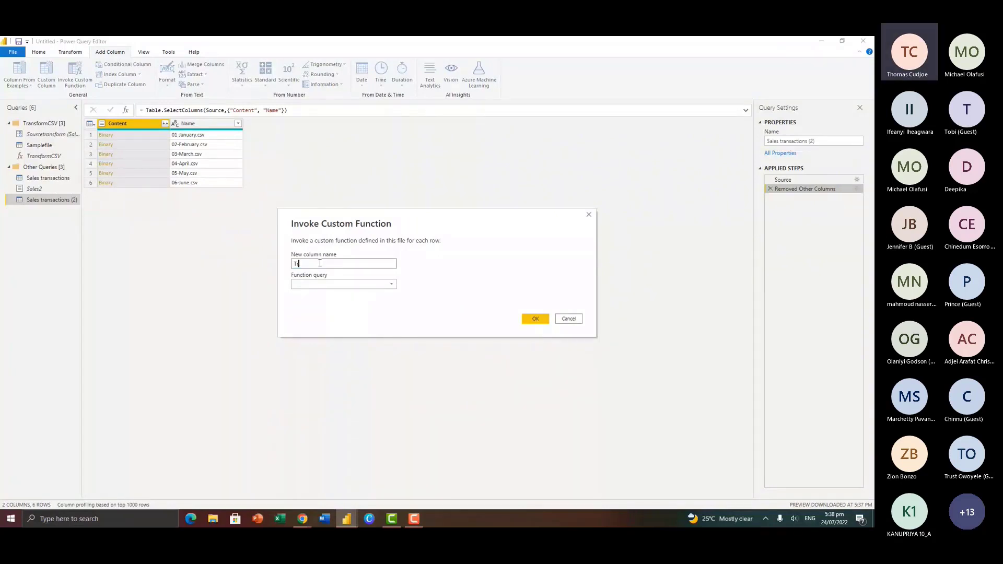
type("ansfr")
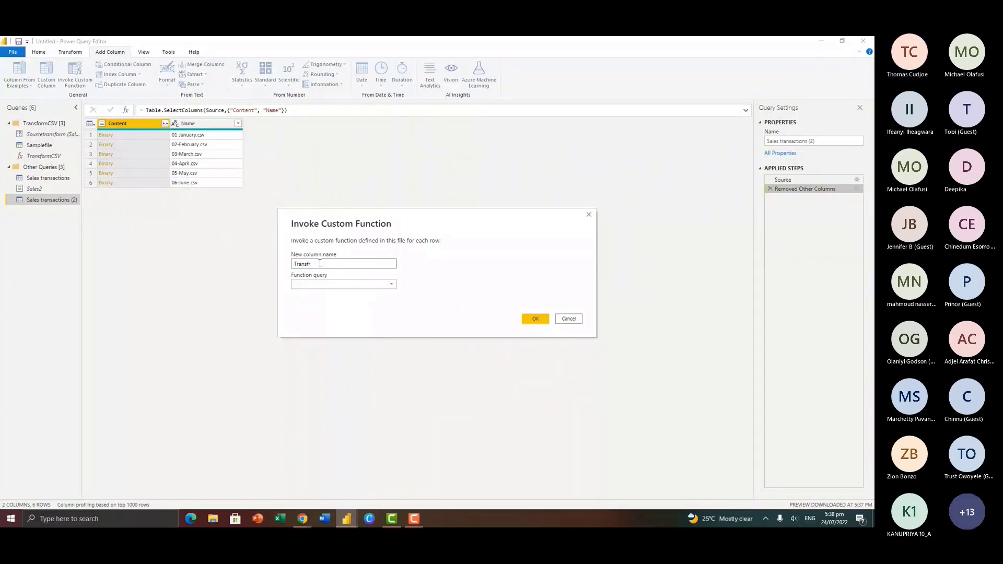
key("BackSpace")
type("orm")
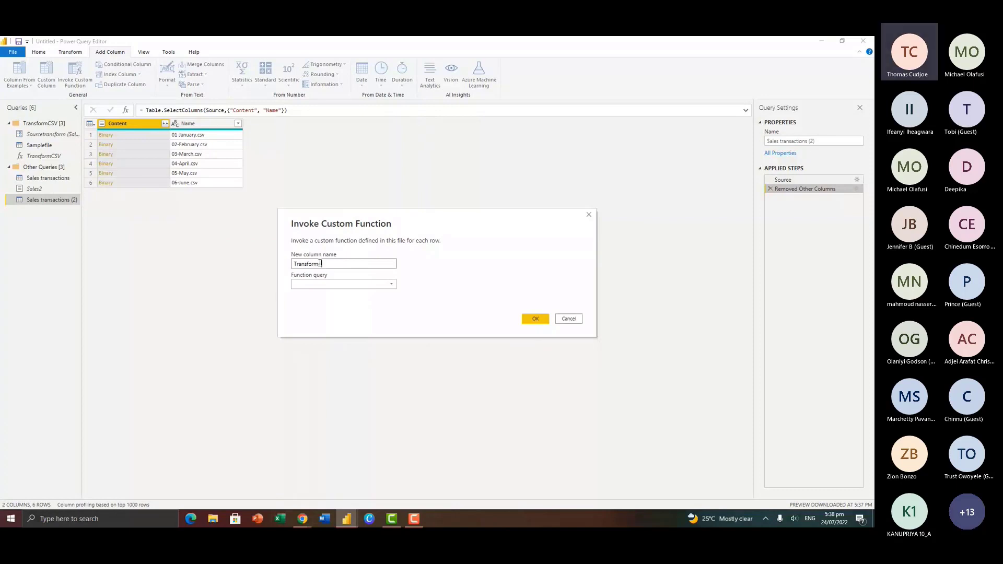
type("ed Data")
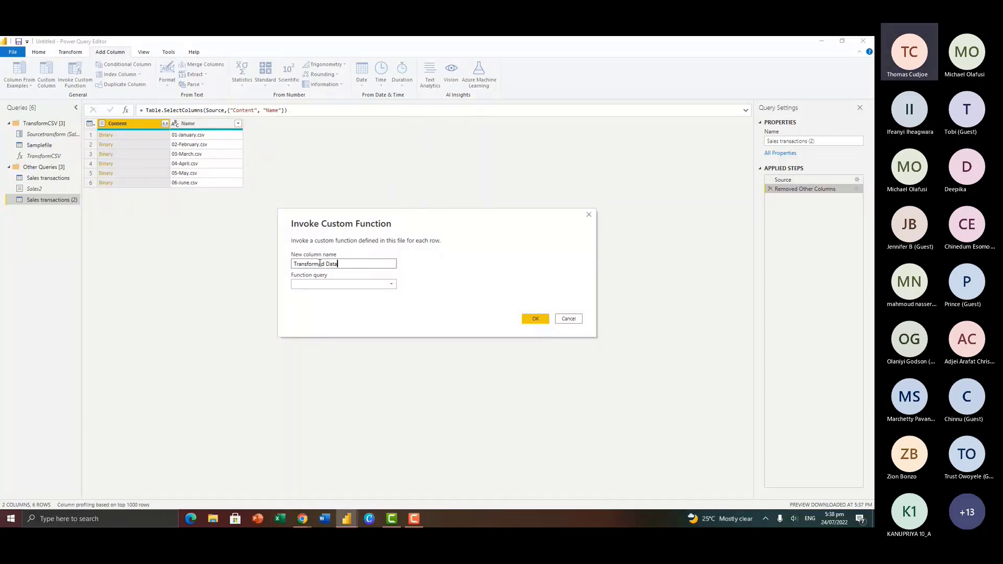
Invoke the TransformCSV function for each row, using the Content column as its Sourcetransform argument
left_click(347, 284)
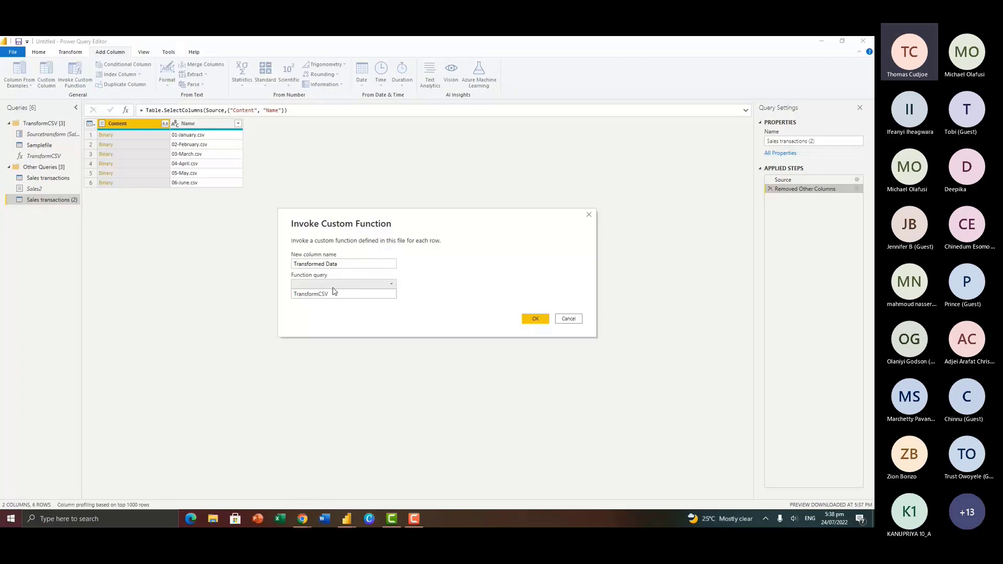
left_click(334, 292)
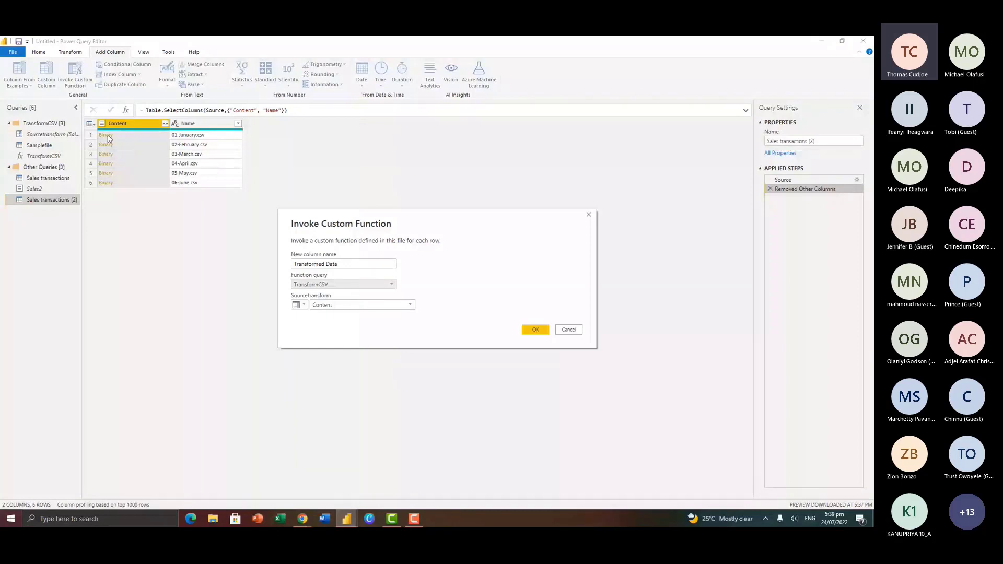
left_click(342, 305)
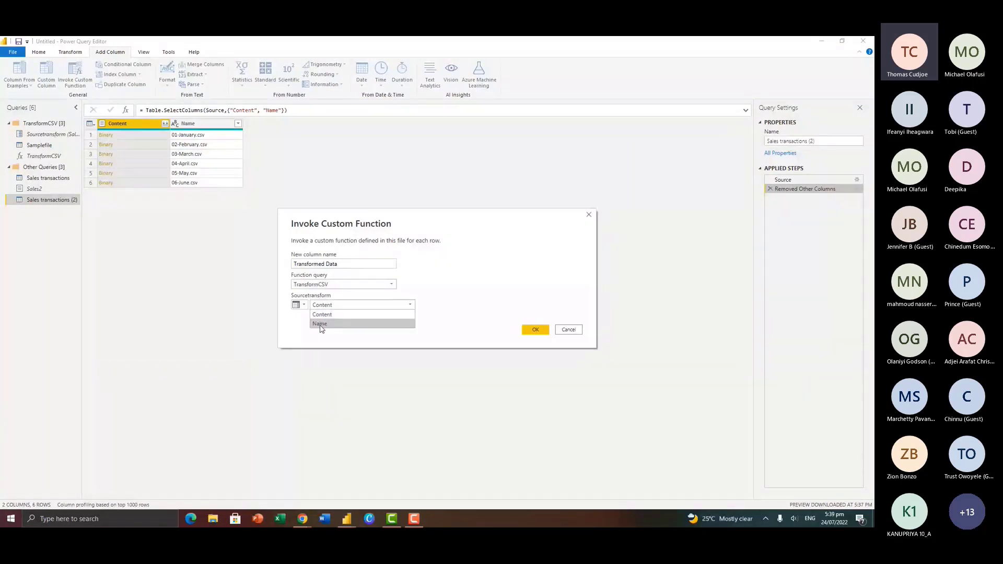
left_click(359, 315)
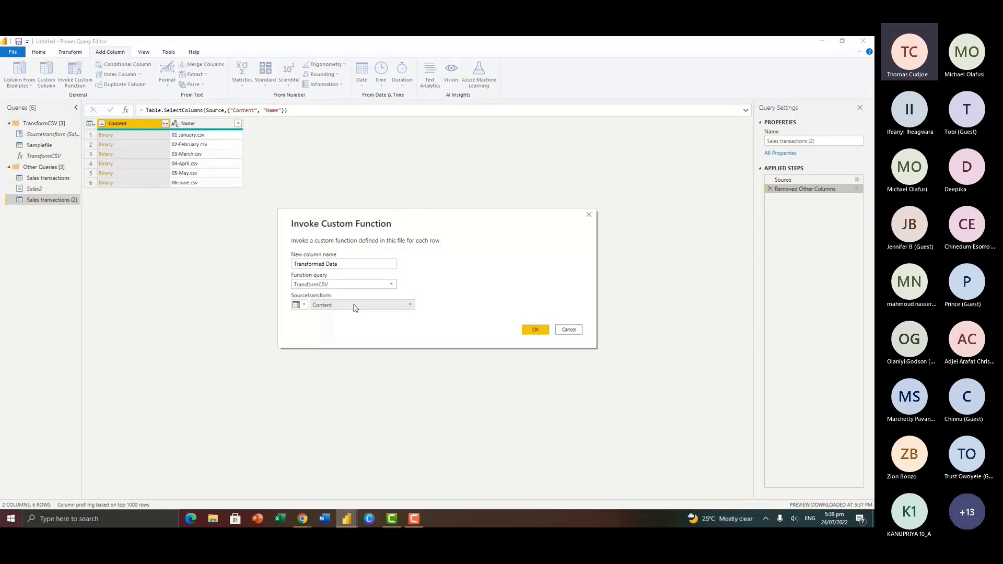
left_click(529, 330)
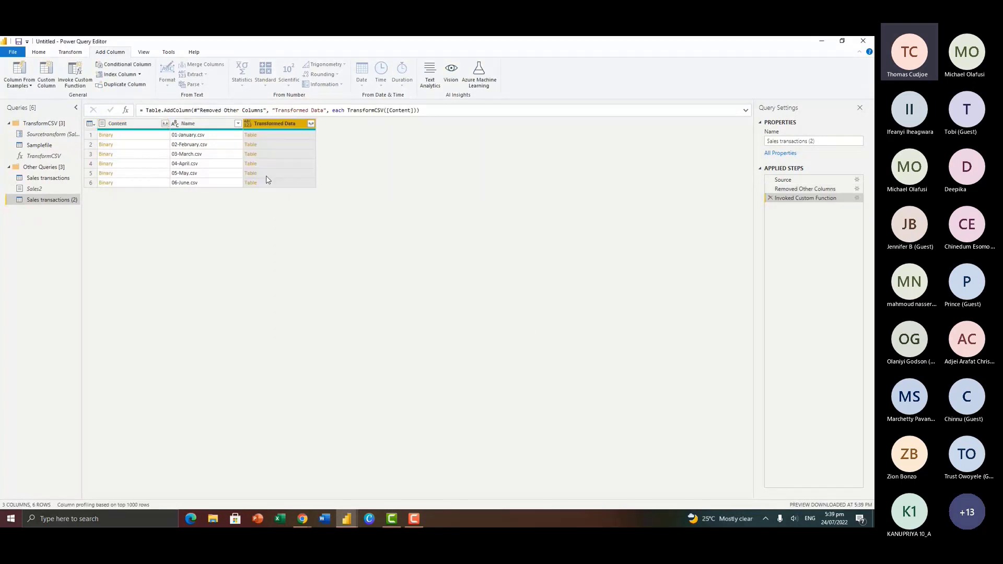
Preview the January, February, March, April and June tables in Transformed Data, drill into the January table, and delete that drill-down step
left_click(280, 136)
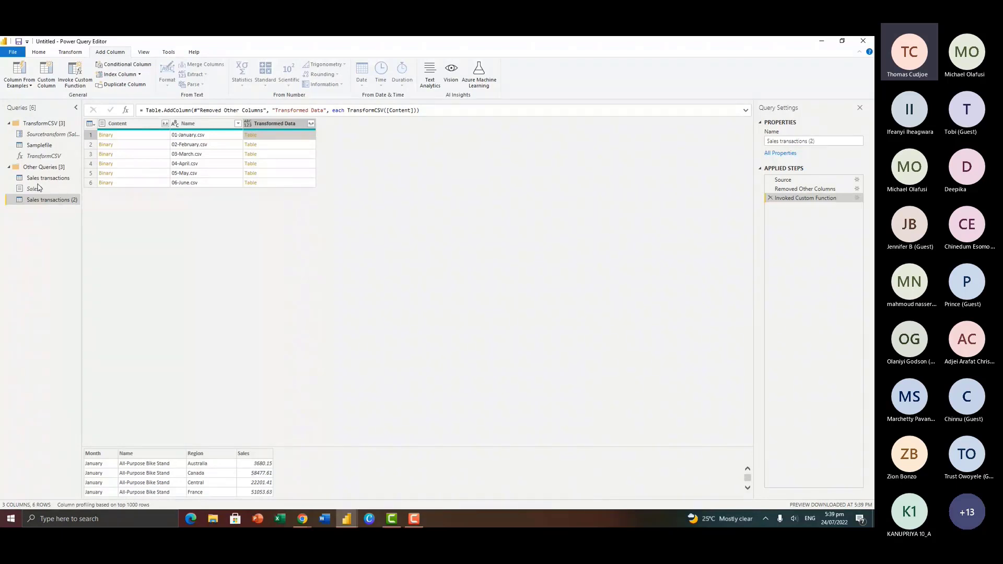
left_click(284, 146)
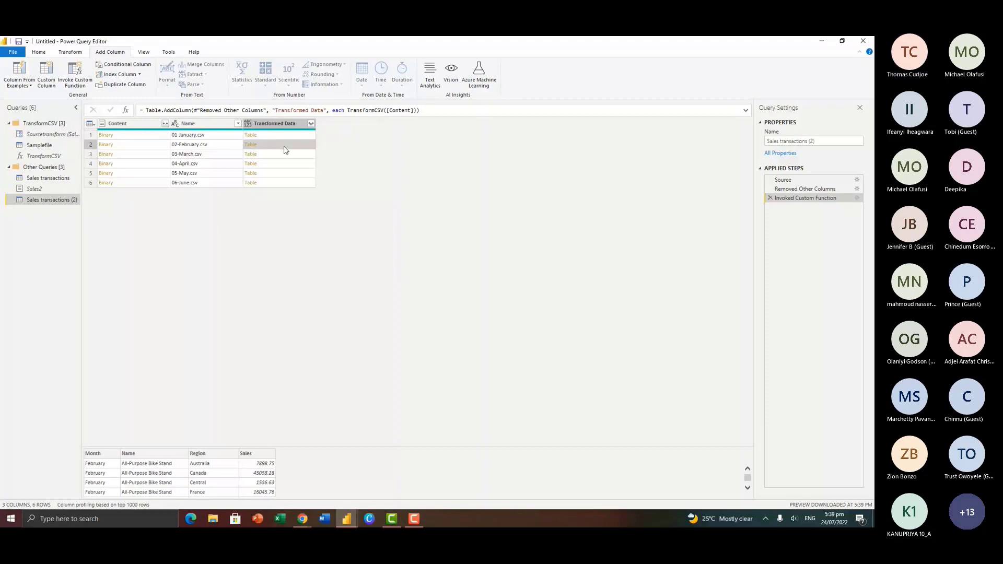
left_click(277, 154)
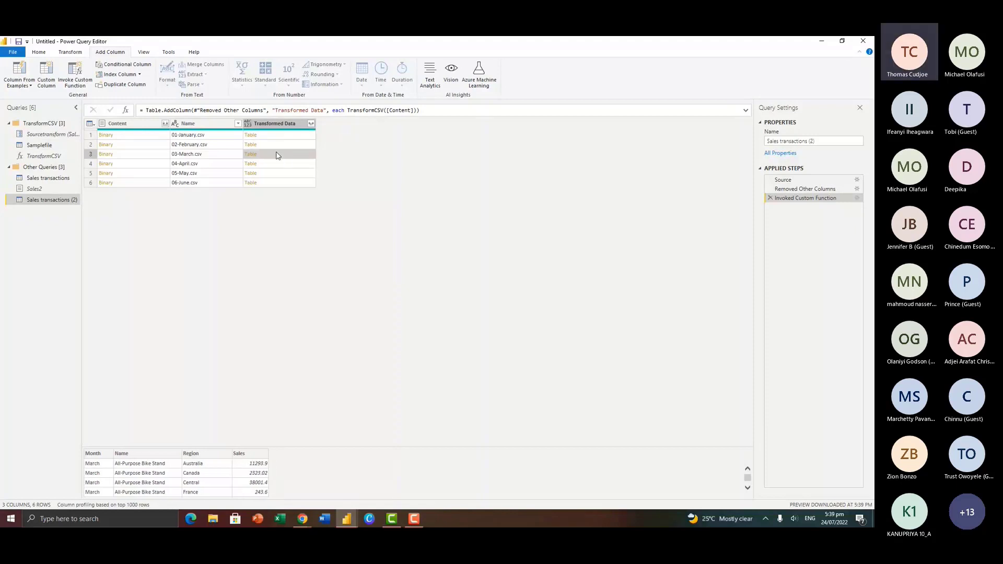
left_click(272, 165)
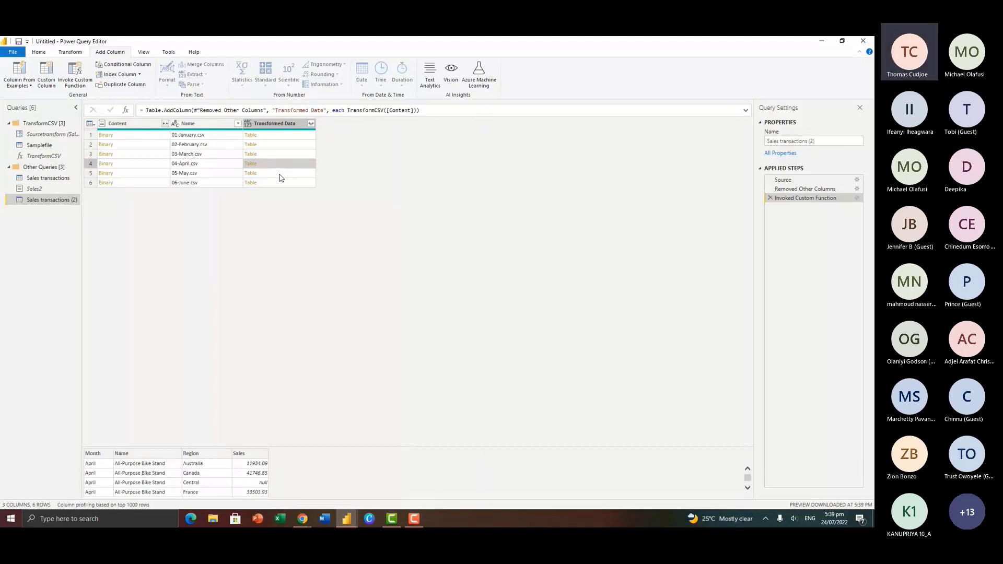
left_click(282, 184)
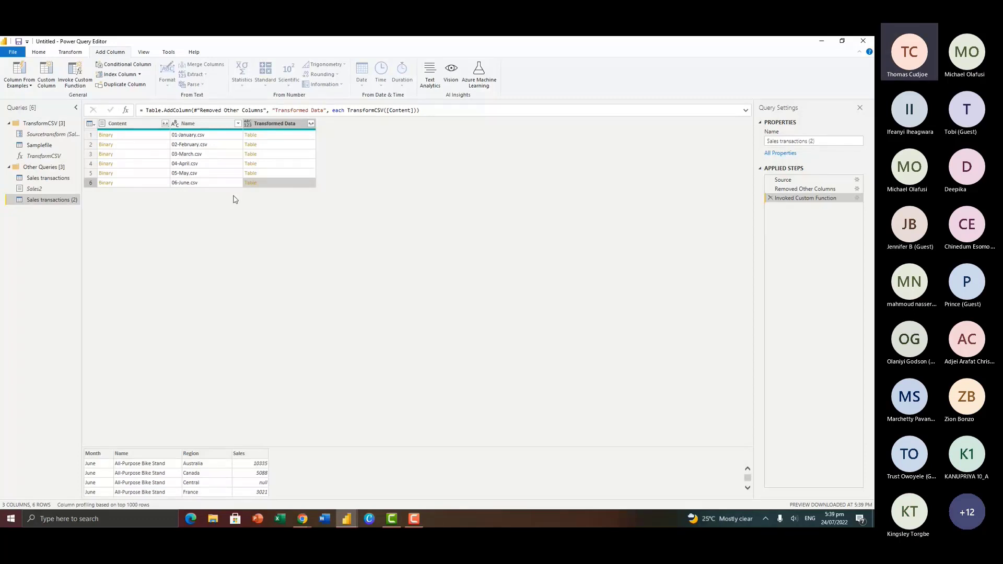
left_click(251, 137)
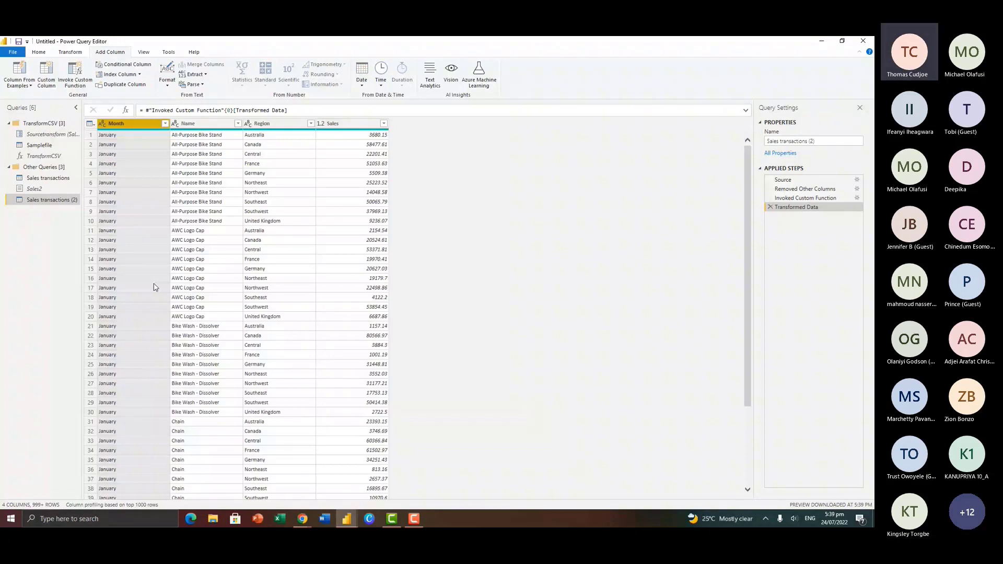
left_click(771, 207)
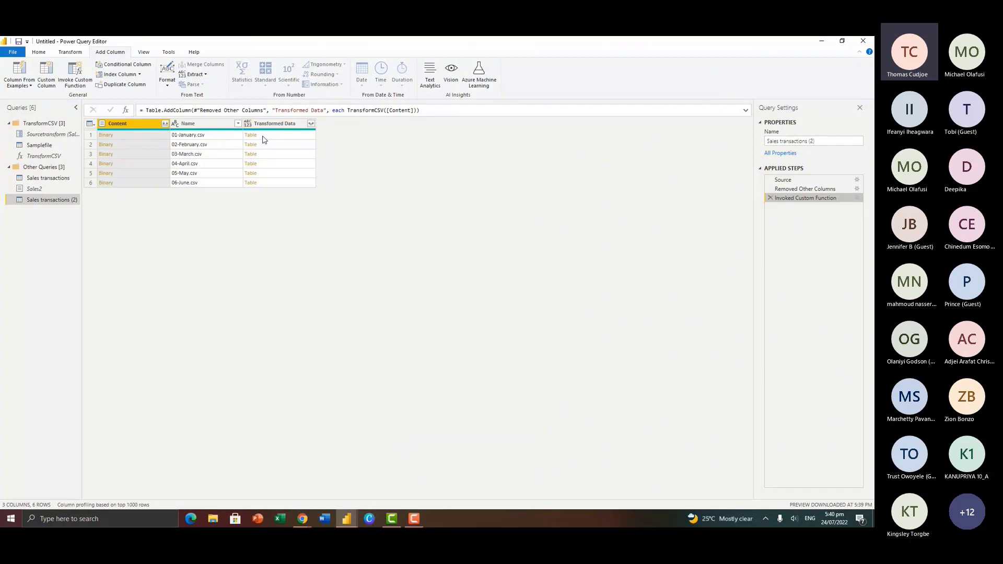
Expand Transformed Data into Month, Name, Region and Sales without using the original column name as prefix
left_click(311, 124)
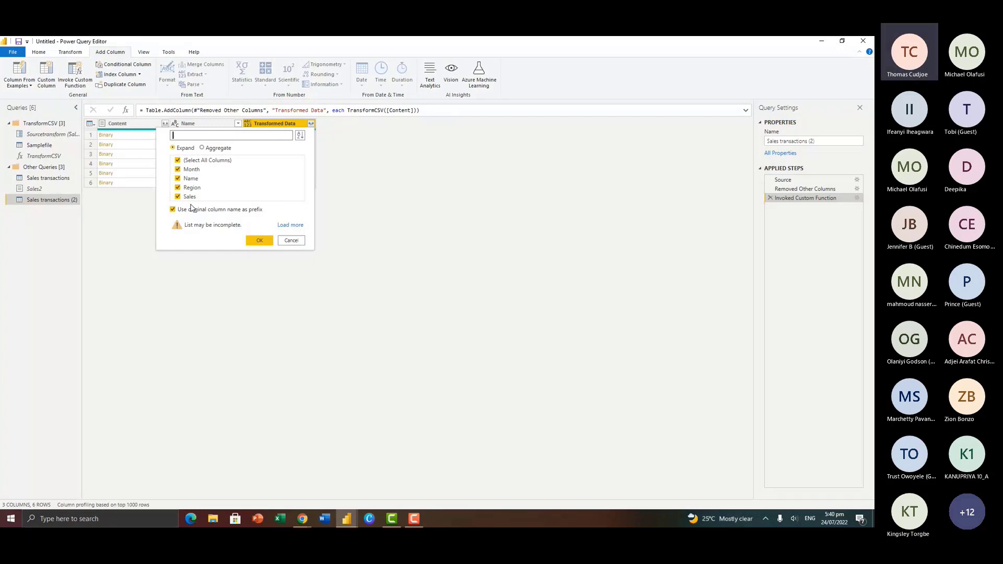
left_click(192, 209)
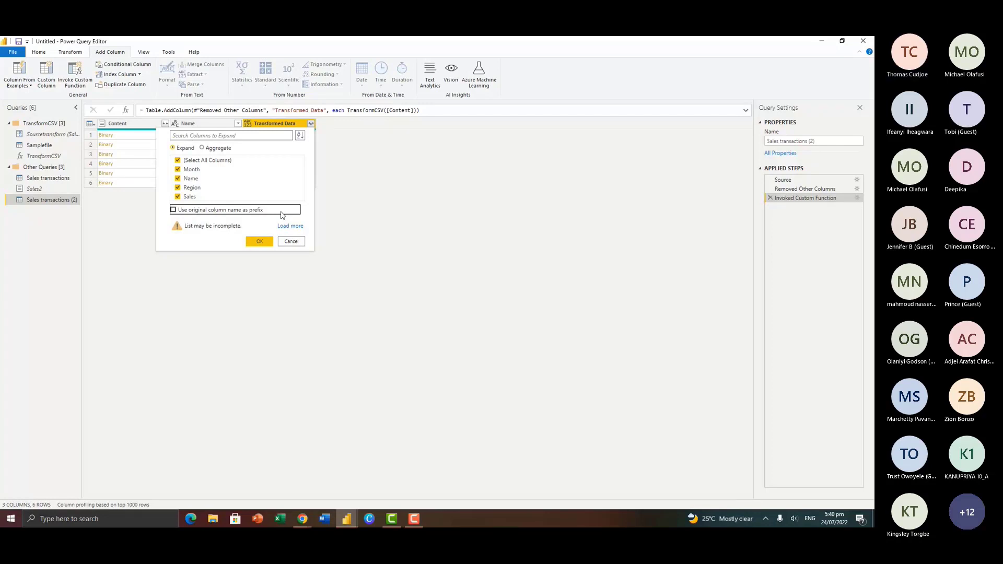
key("Return")
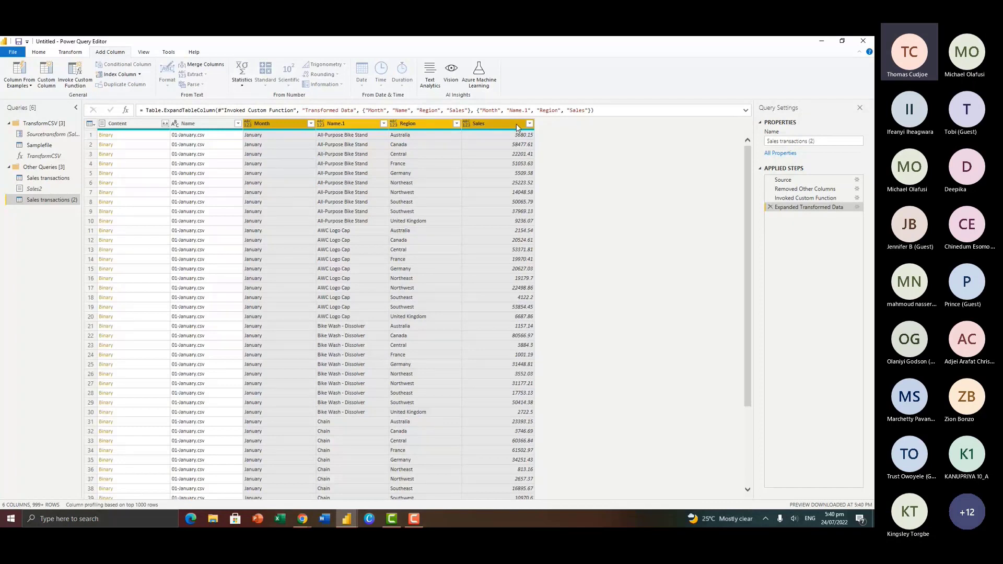
Check which months the Month column of the expanded Sales transactions (2) query contains
left_click(311, 124)
left_click(295, 268)
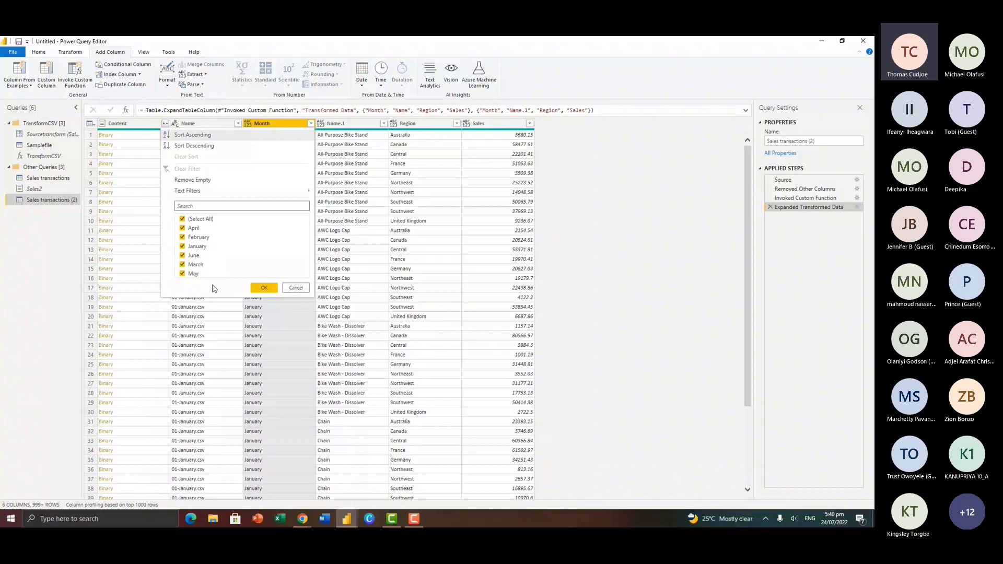
left_click(54, 204)
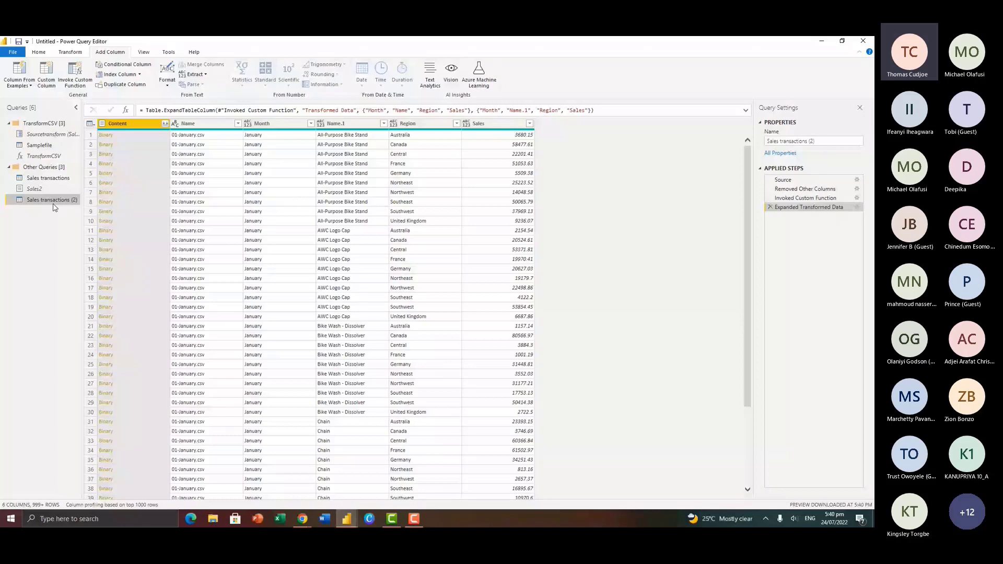
Group the Samplefile query by Region, summing Sales into a new column named Total Revenue
left_click(39, 145)
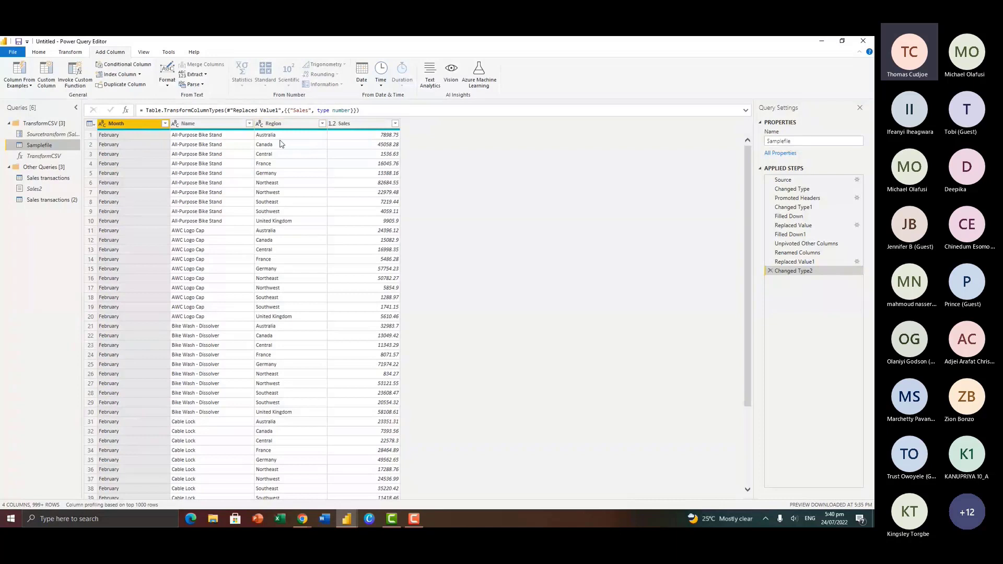
mouse_move(287, 134)
left_click(70, 52)
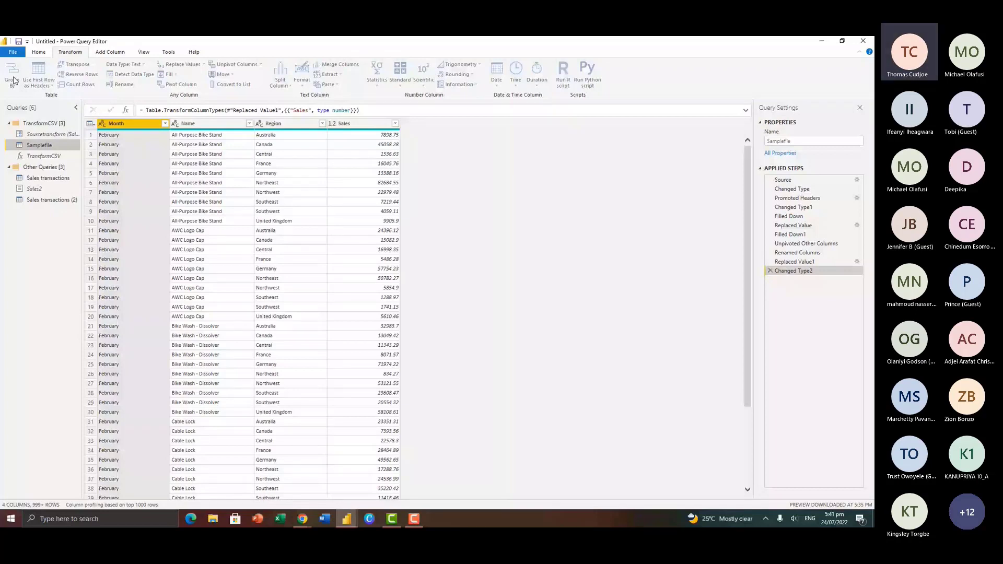
left_click(13, 78)
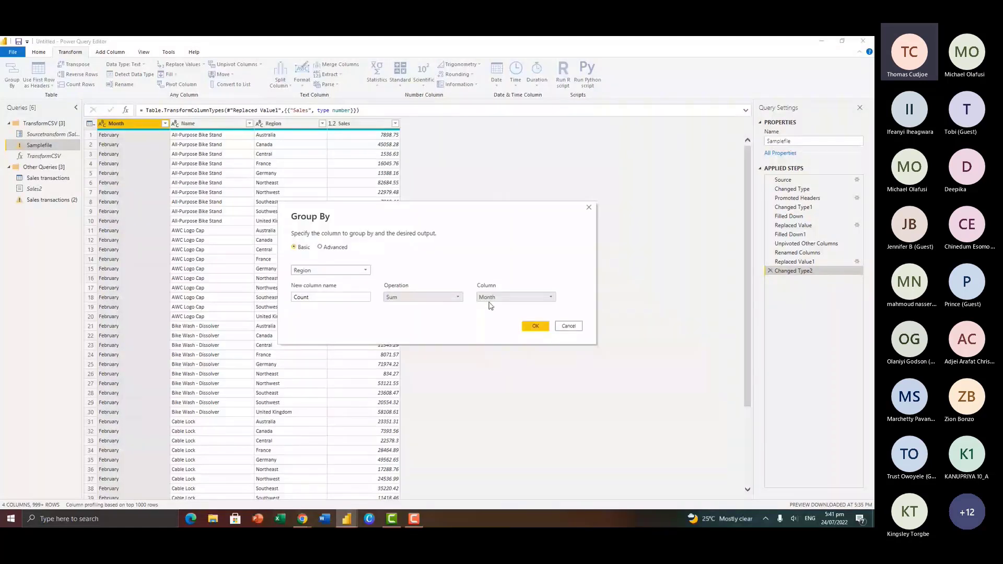
left_click(494, 339)
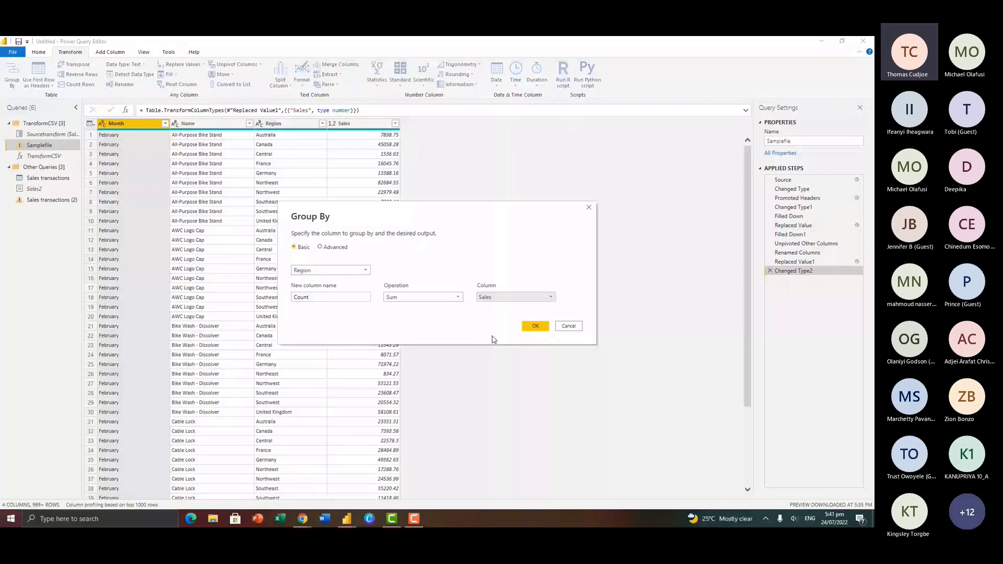
double_click(318, 302)
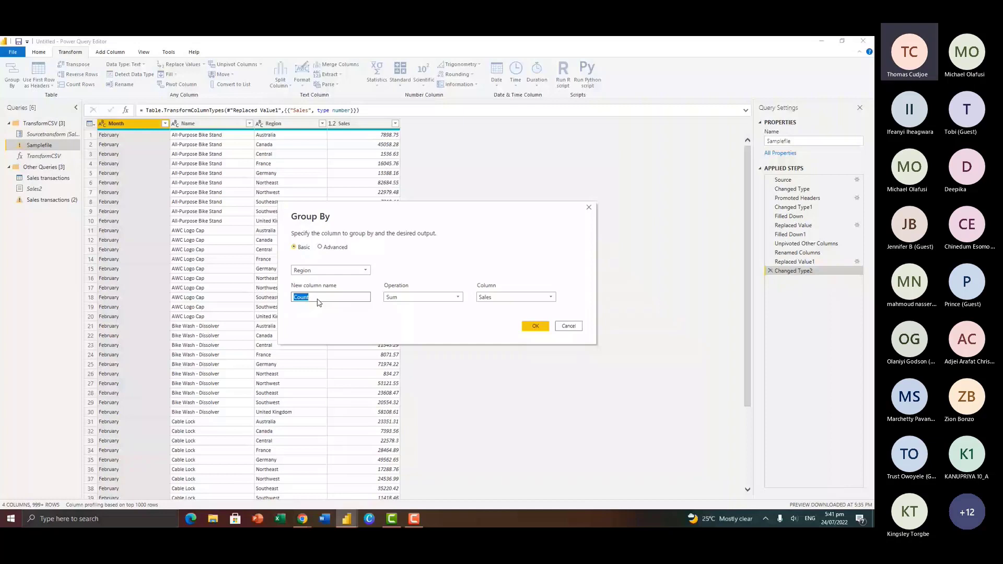
type("Total Revenue")
key("Return")
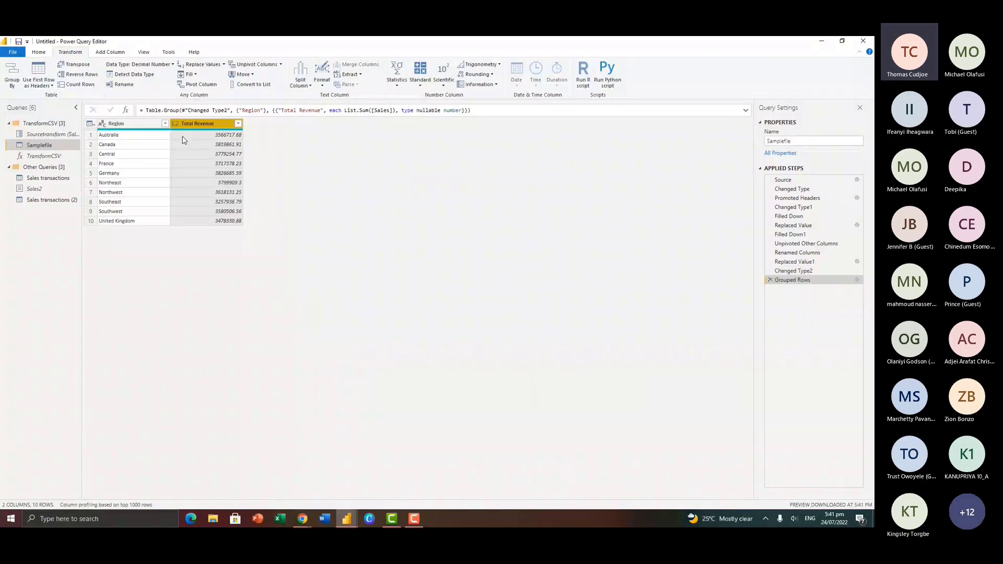
In Sales transactions (2), remove the Content, Month and Name.1 columns, keep only 01-January.csv rows, and compare them with Samplefile
left_click(42, 204)
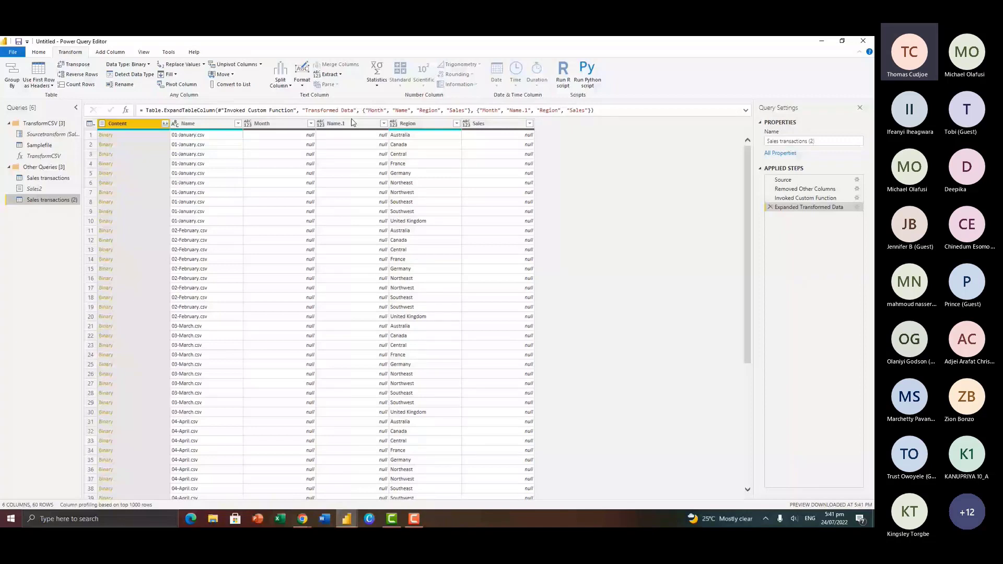
key("Delete")
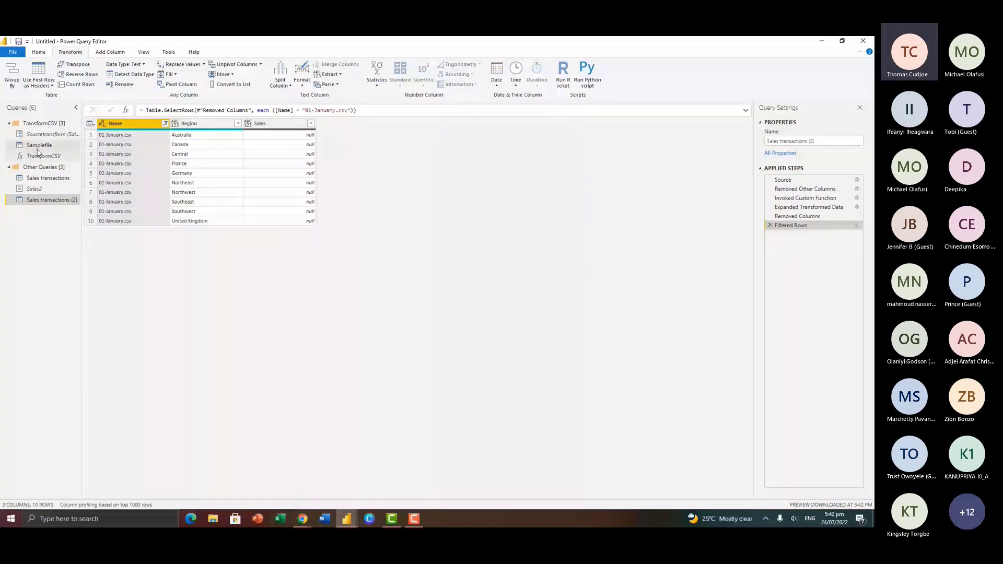
left_click(37, 146)
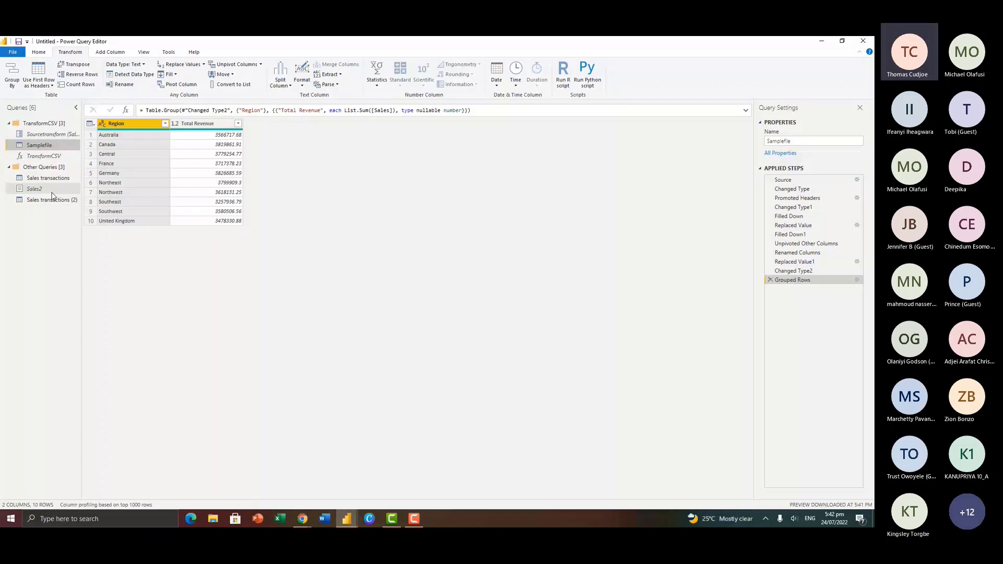
Delete the Filtered Rows, Removed Columns and Expanded Transformed Data steps from Sales transactions (2)
left_click(53, 200)
left_click(770, 225)
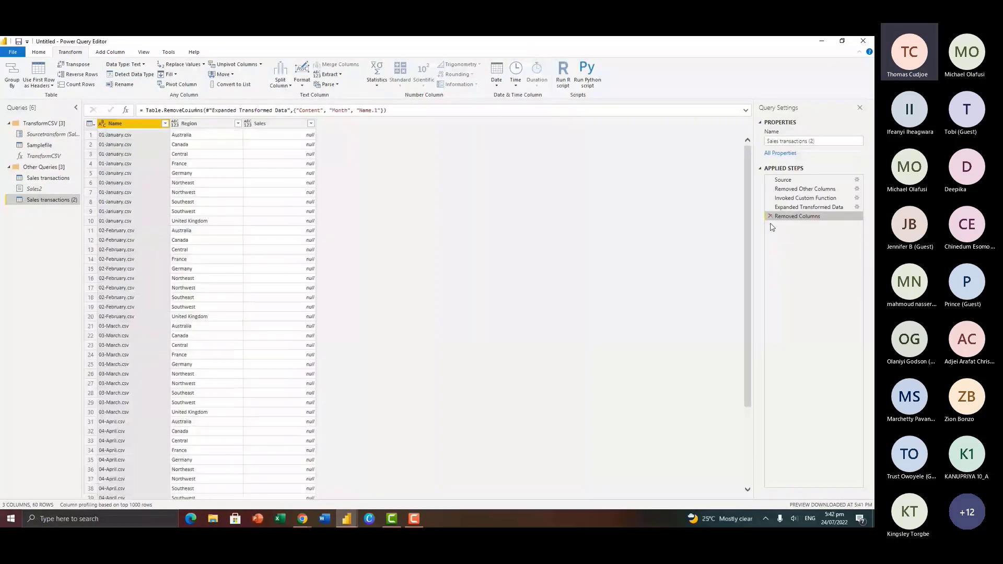
left_click(770, 217)
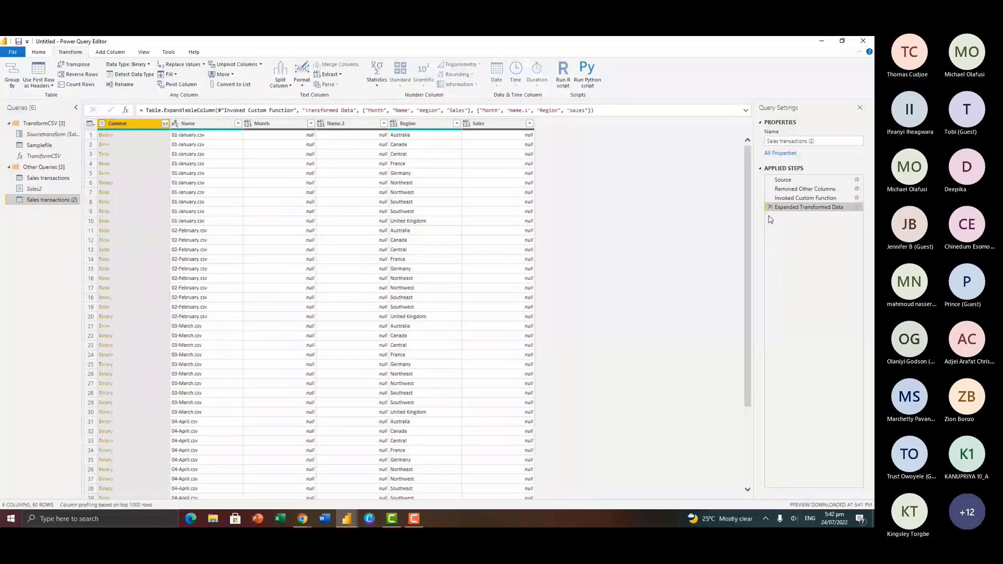
left_click(770, 206)
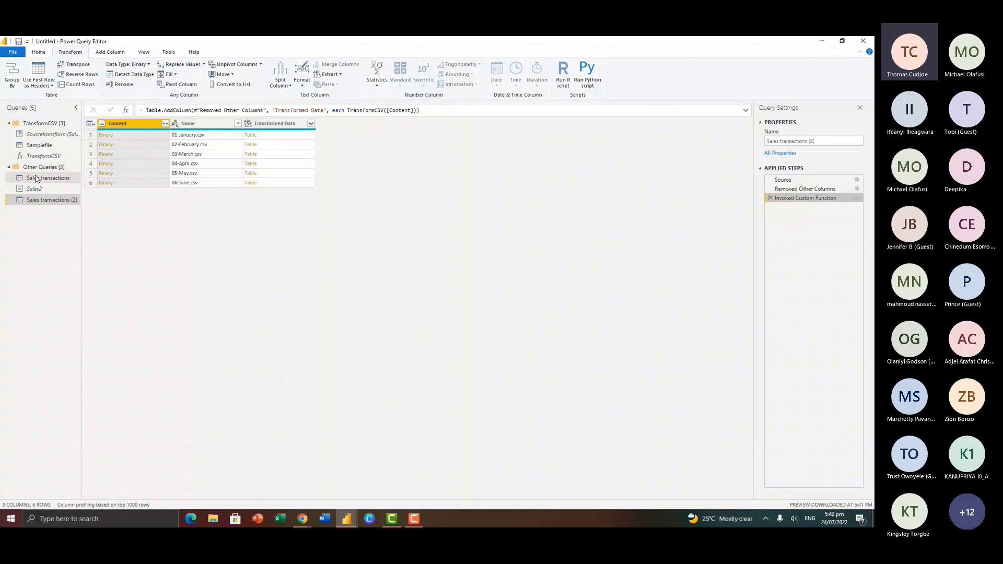
Delete the Grouped Rows step from the Samplefile query and compare the query with Sales transactions (2)
left_click(39, 146)
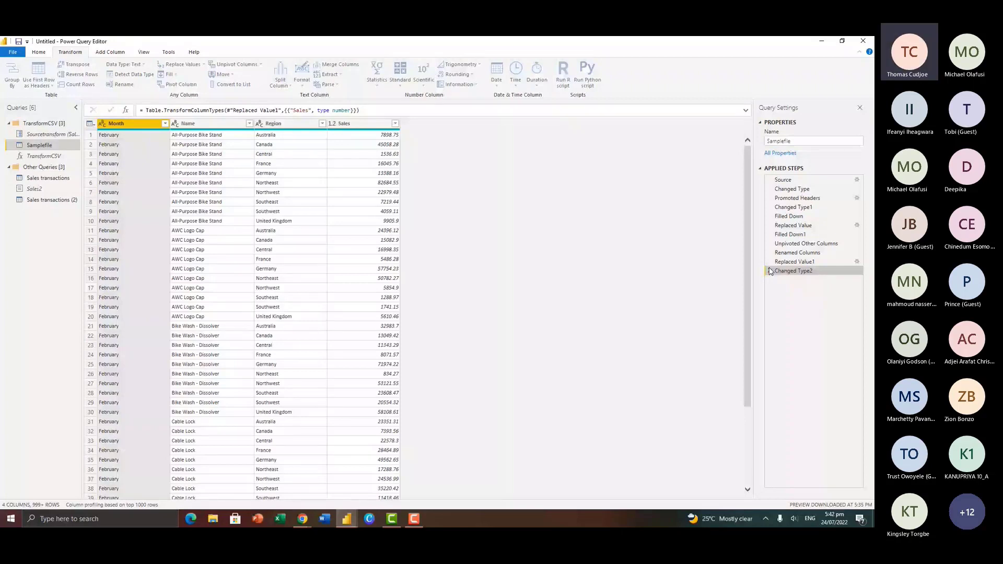
left_click(52, 200)
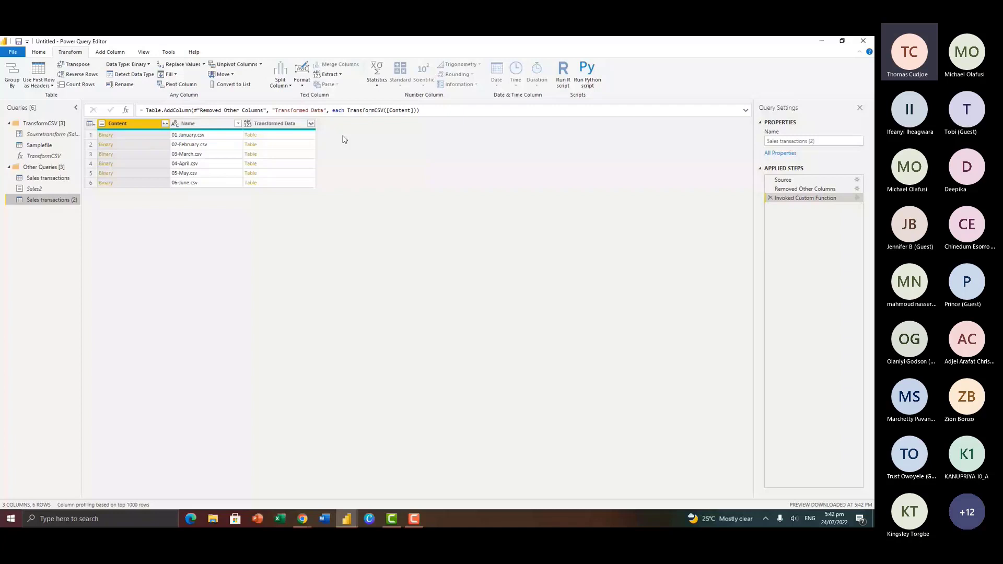
left_click(39, 146)
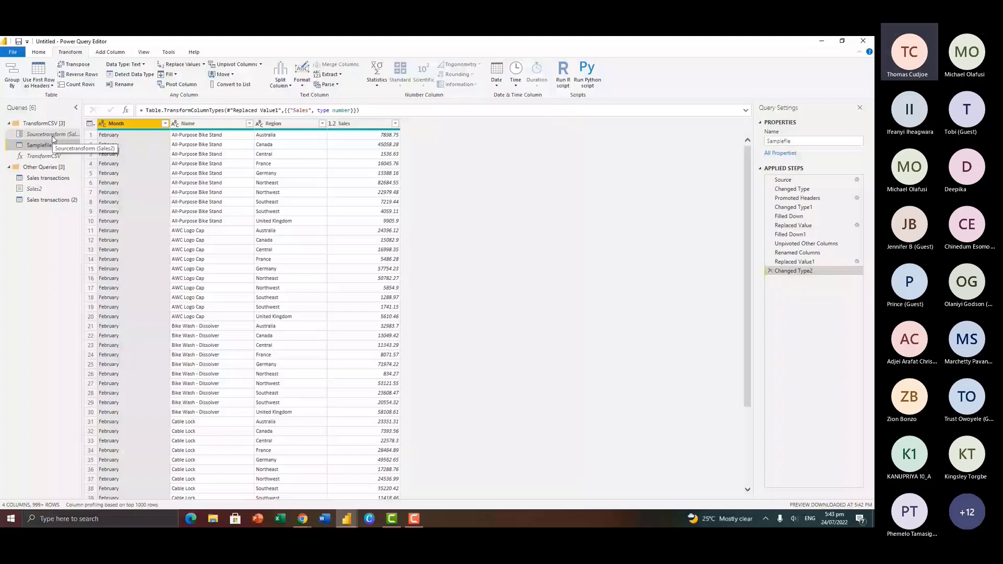
Close the Power Query Editor without applying, discard the pending query changes, and switch to the AI Visuals report
left_click(864, 41)
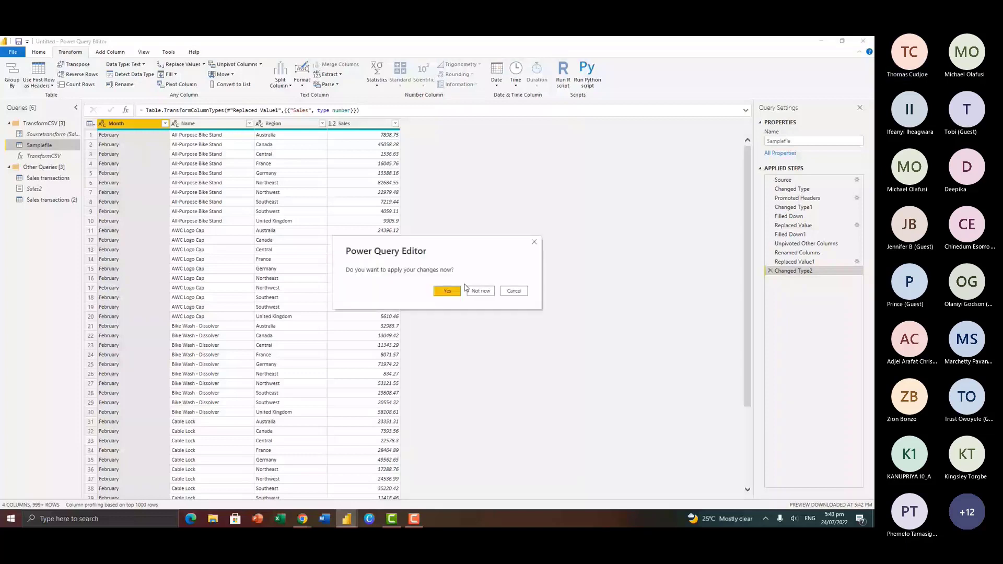
left_click(472, 291)
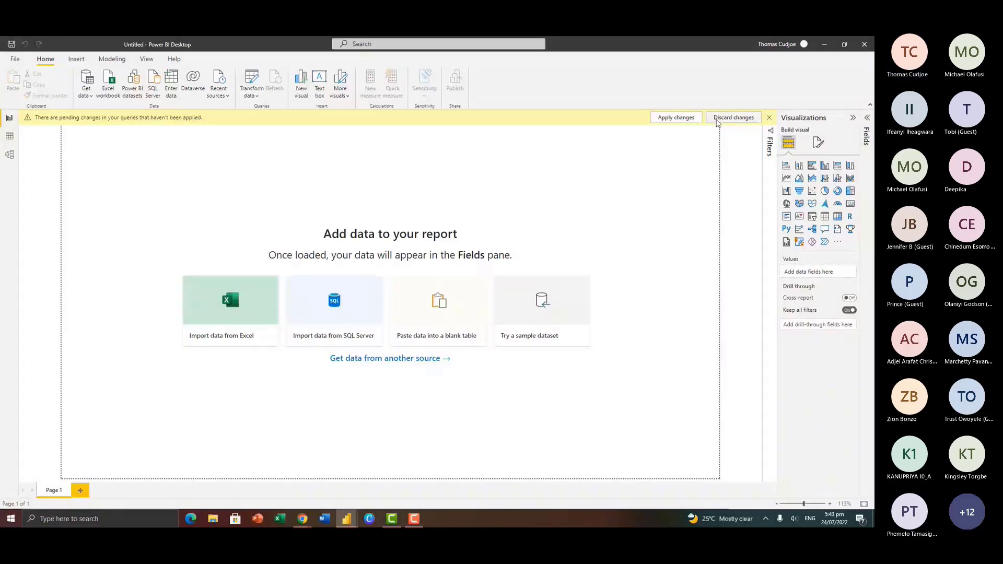
left_click(718, 120)
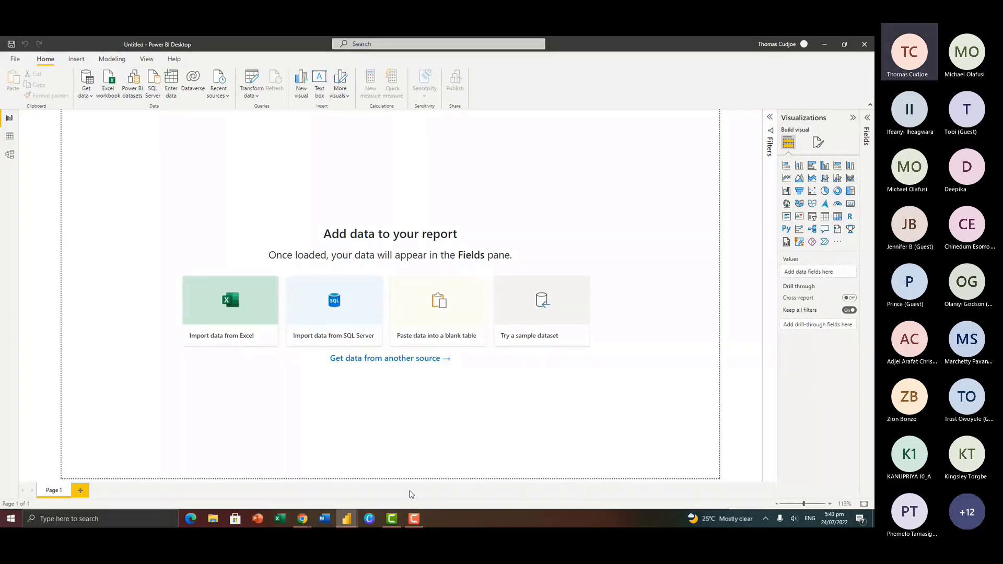
left_click(478, 291)
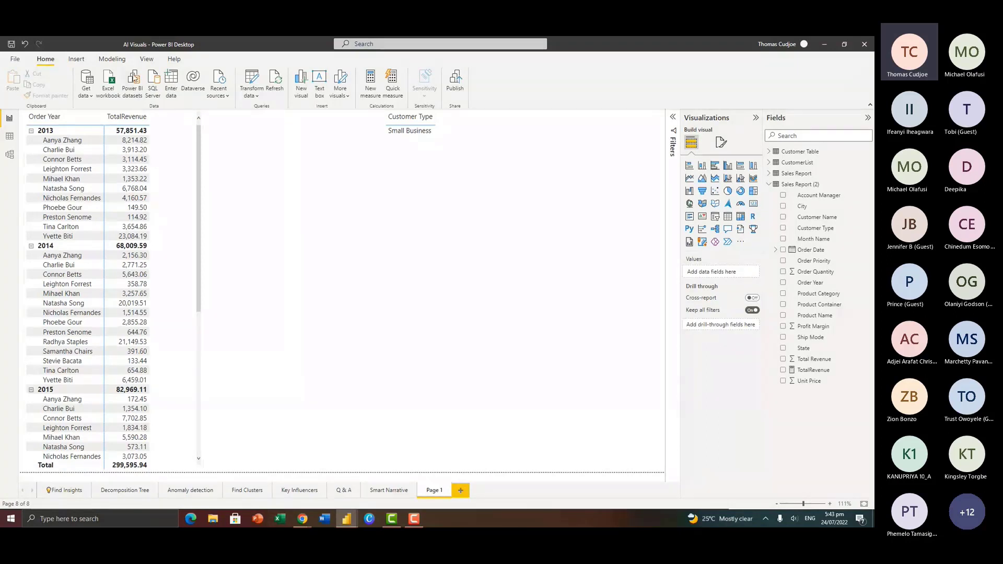
left_click(113, 60)
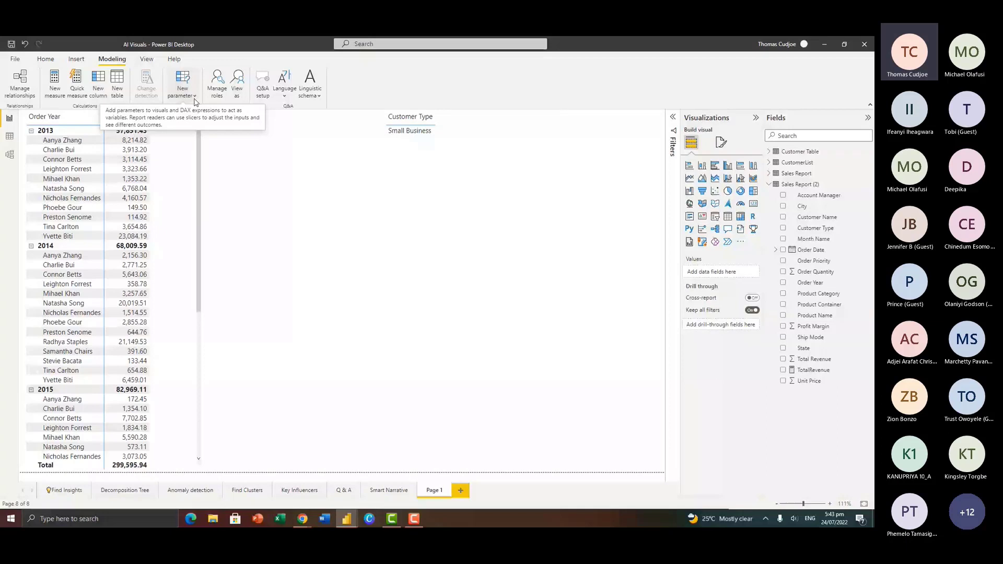
left_click(194, 97)
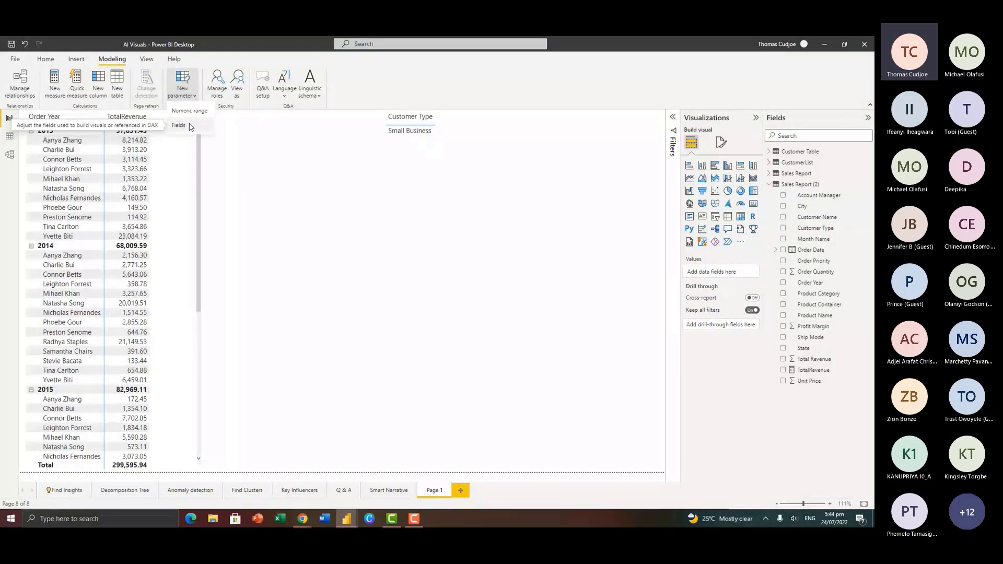
left_click(191, 127)
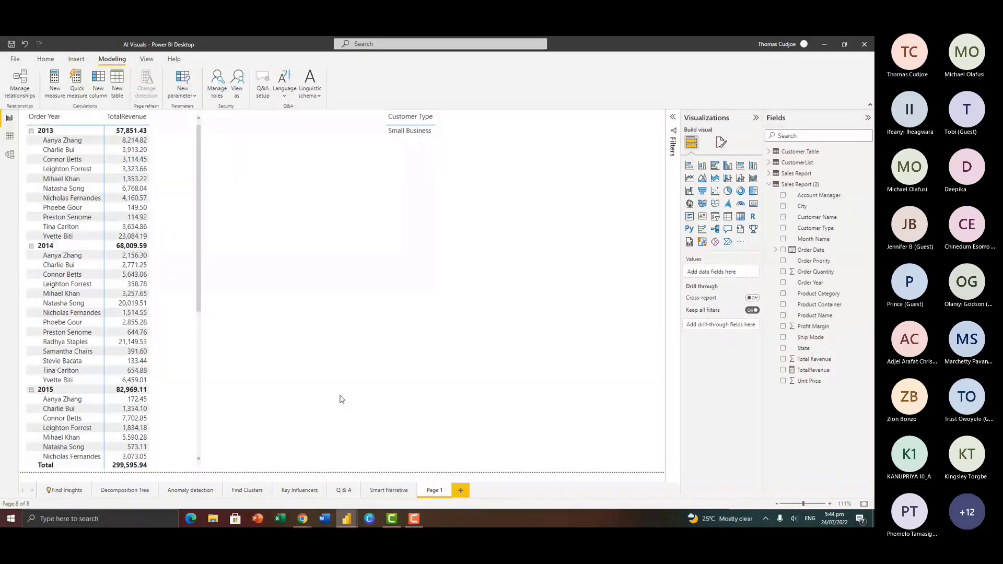
On the Decomposition Tree page, expand the Sales Report table's fields and shrink the Breakdown of Total Sales visual from its upper edge
left_click(130, 497)
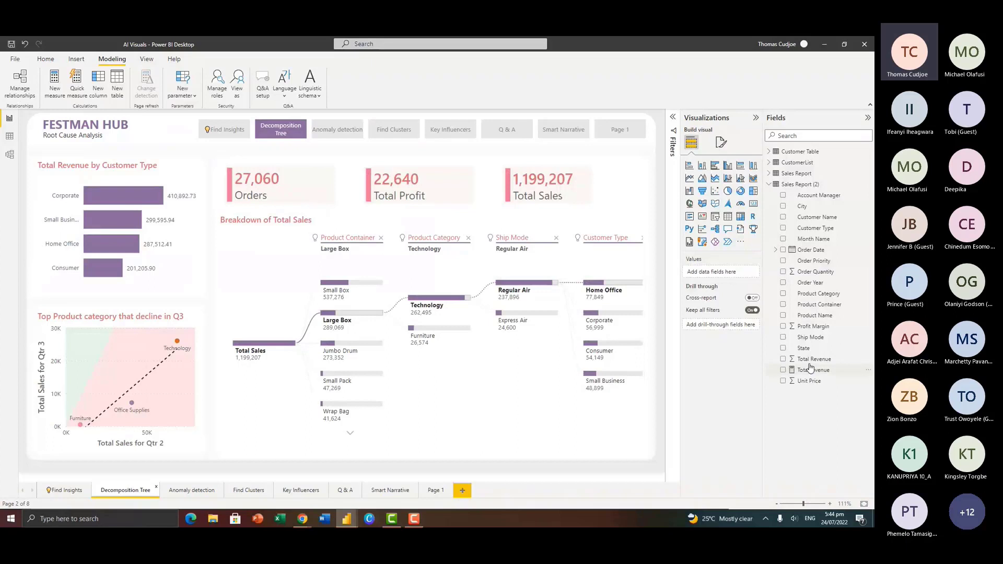
left_click(653, 291)
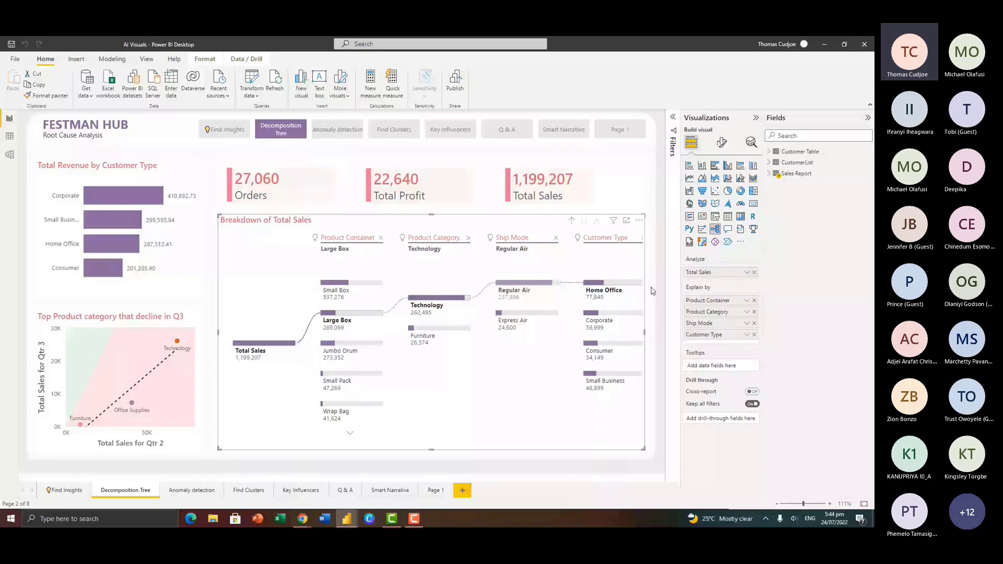
left_click(796, 173)
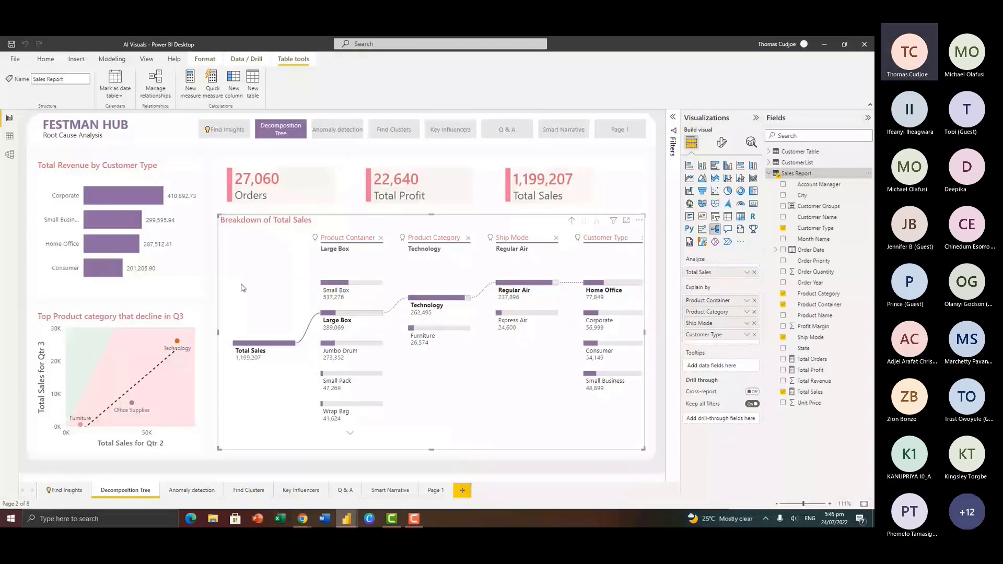
left_click_drag(220, 216, 215, 240)
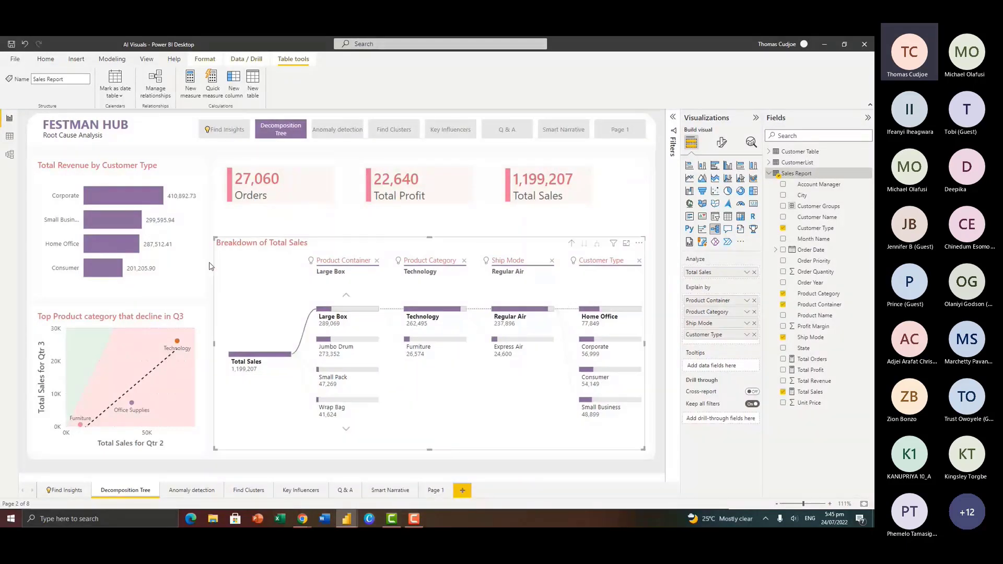
left_click(209, 266)
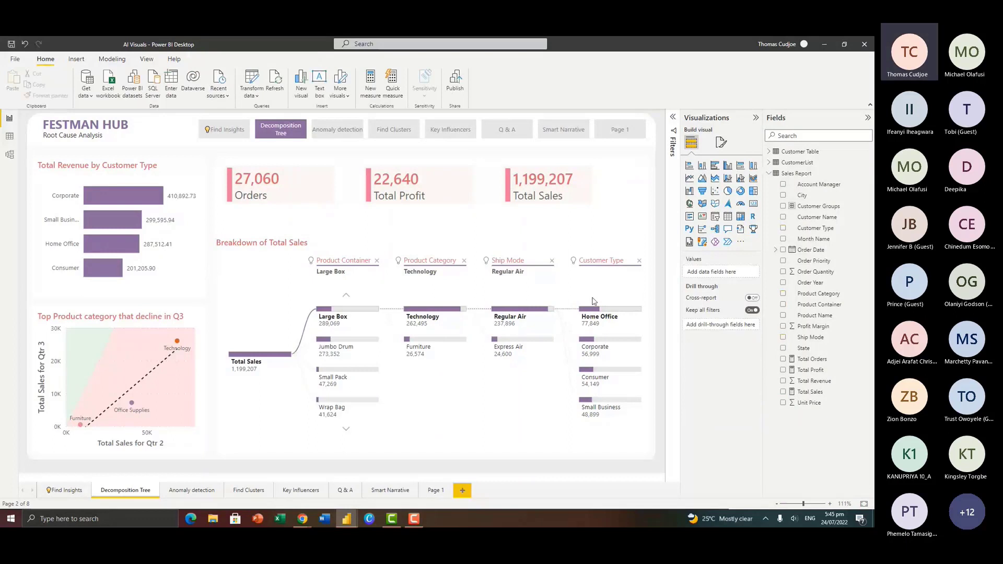
Start a new Fields parameter and name it Metrics
left_click(111, 62)
left_click(184, 91)
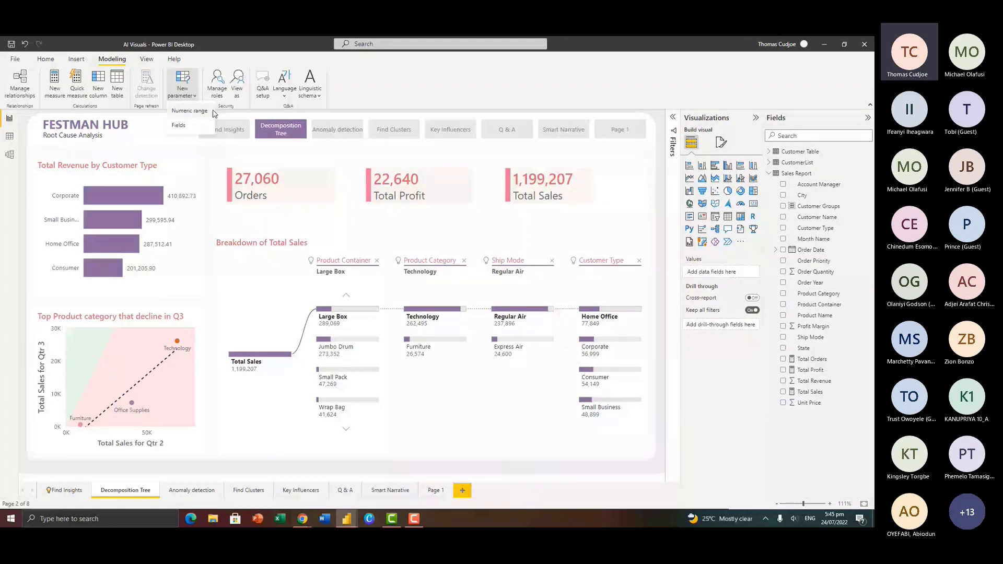
left_click(178, 125)
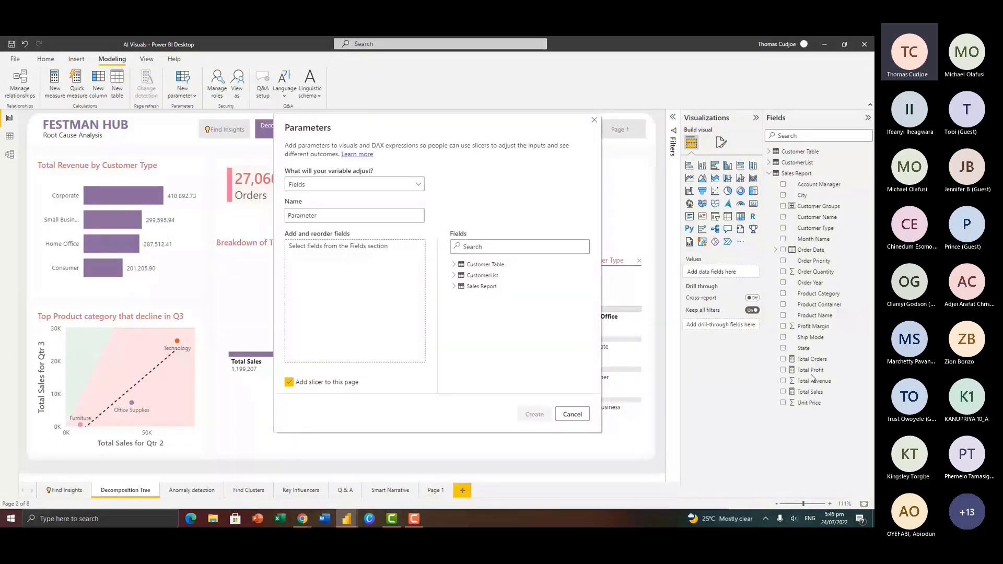
double_click(328, 213)
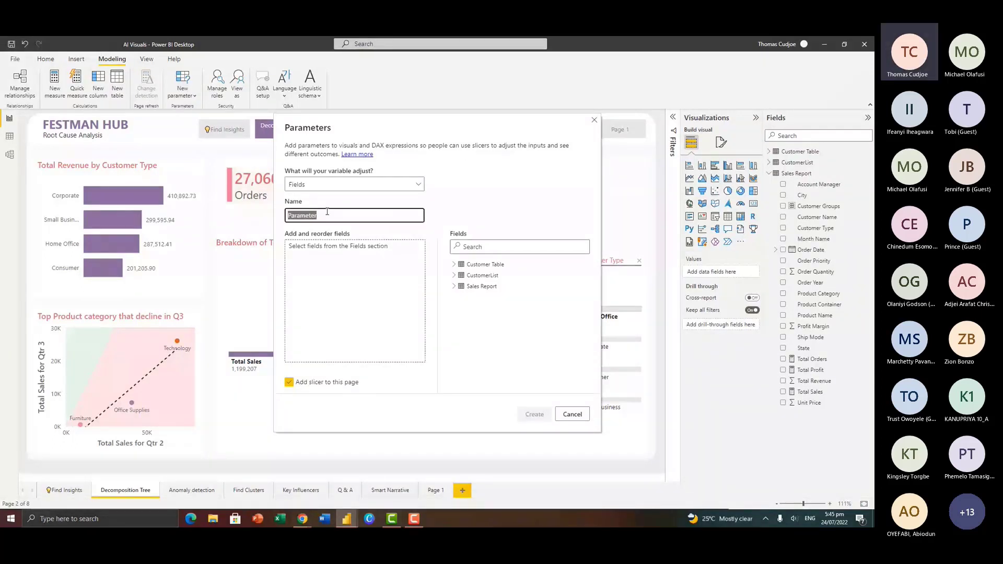
type("M")
type("etrics")
left_click(829, 149)
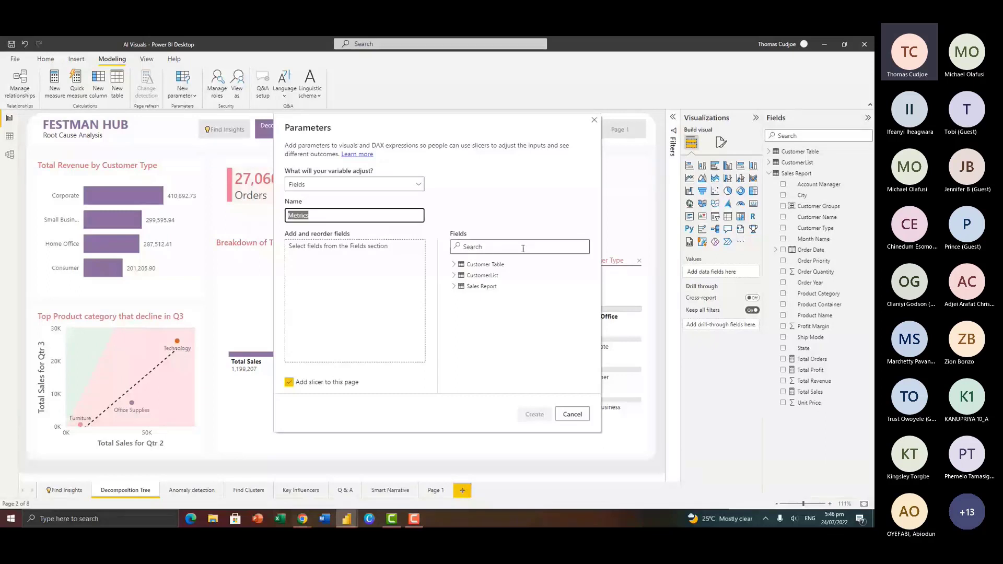
Add Total Orders, Total Profit and Total Sales from Sales Report to the Metrics parameter and create it with a slicer on the page
left_click(454, 286)
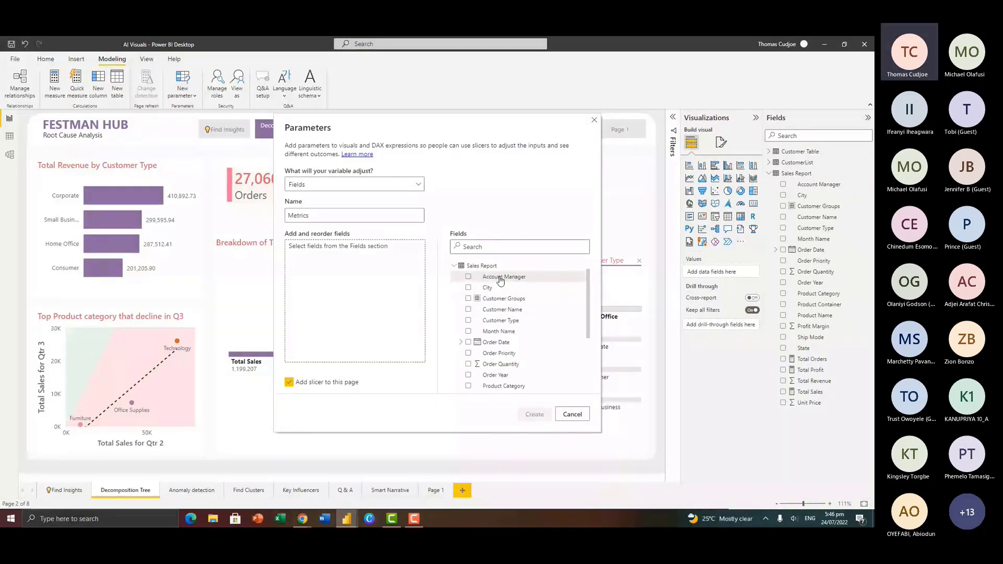
scroll(501, 292, "down", 2)
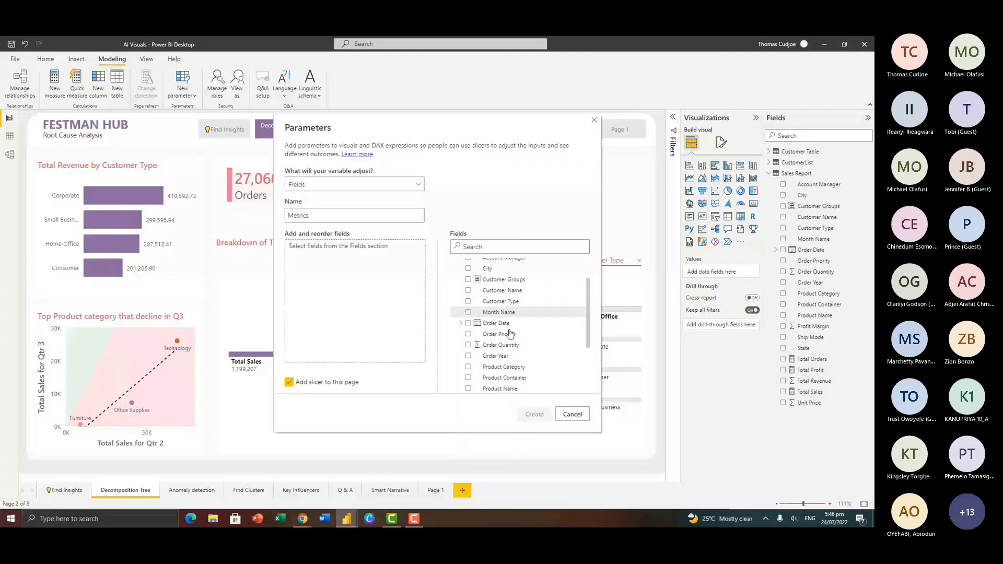
scroll(527, 343, "down", 2)
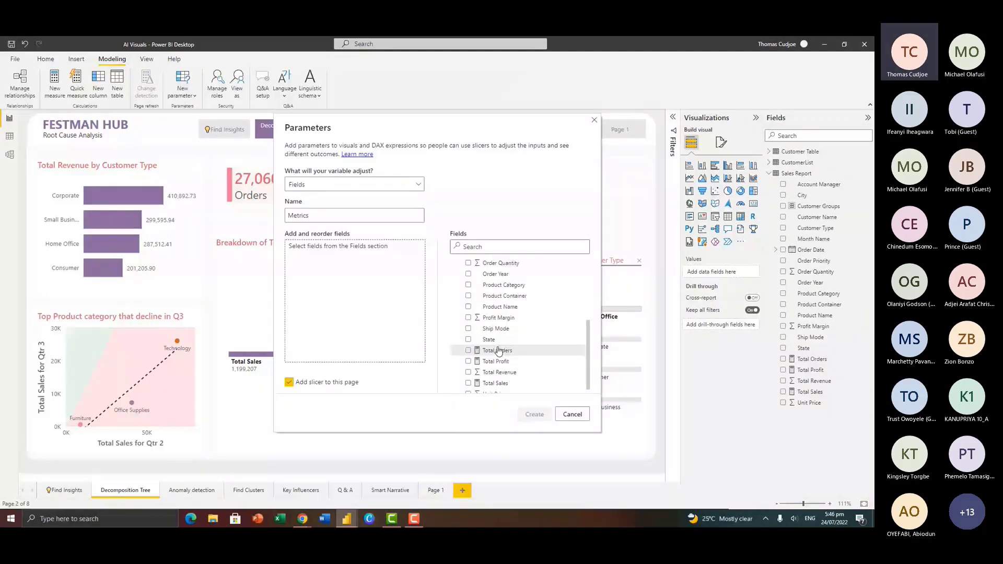
left_click(469, 352)
left_click(469, 362)
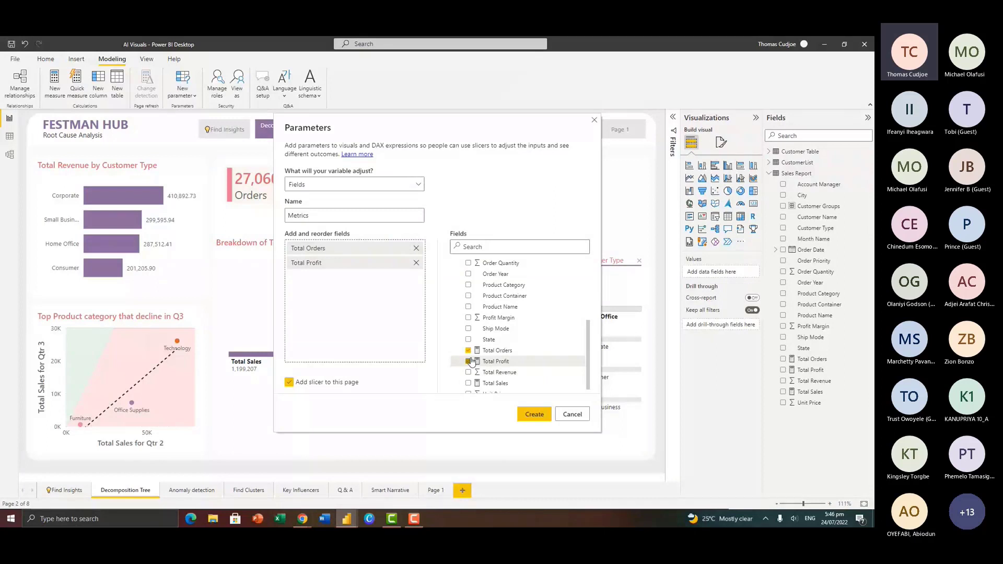
left_click(468, 383)
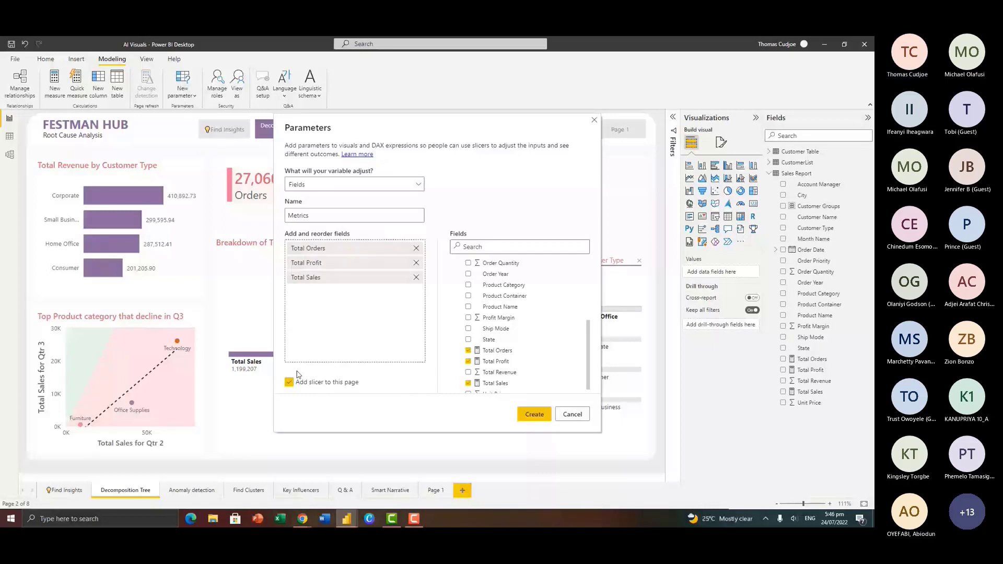
left_click(538, 416)
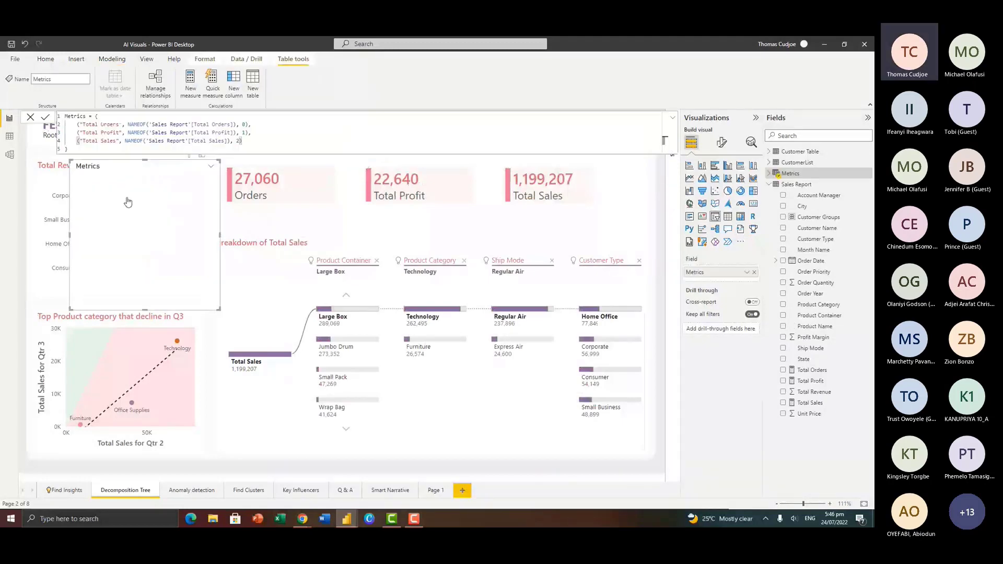
Give the Metrics slicer a horizontal orientation and fit it as a single row between the KPI cards and the Breakdown of Total Sales visual
left_click_drag(220, 309, 179, 234)
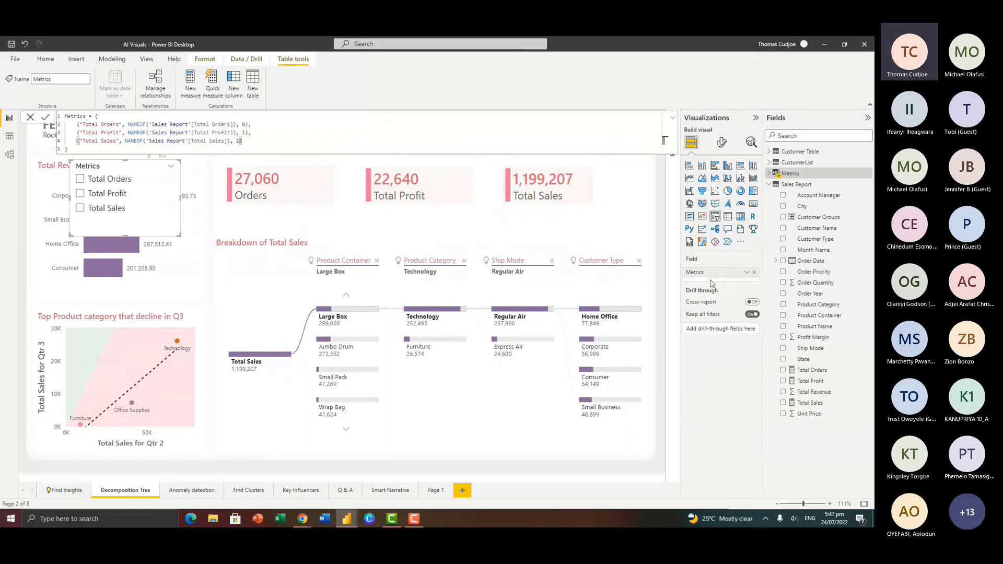
left_click(722, 142)
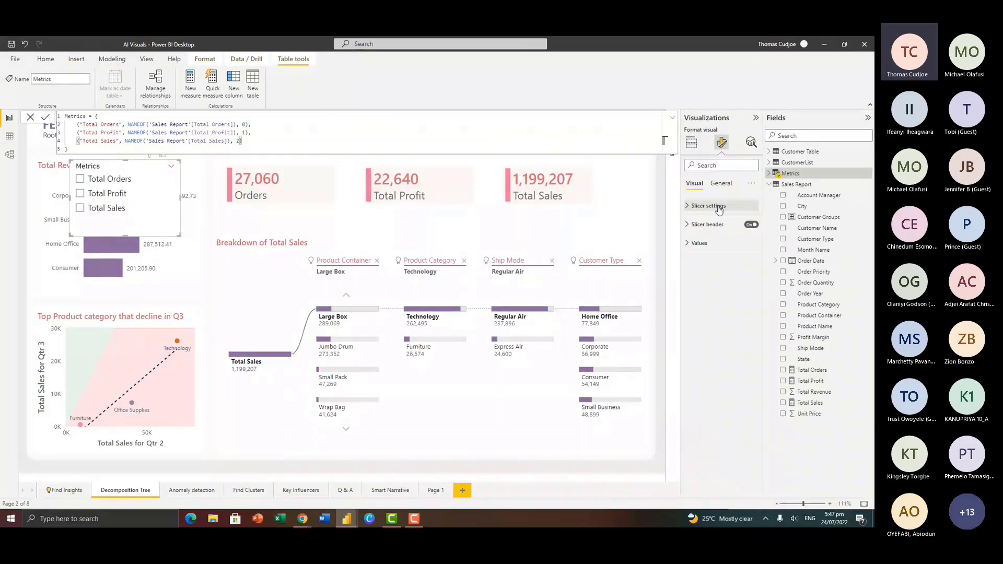
left_click(719, 209)
left_click(717, 260)
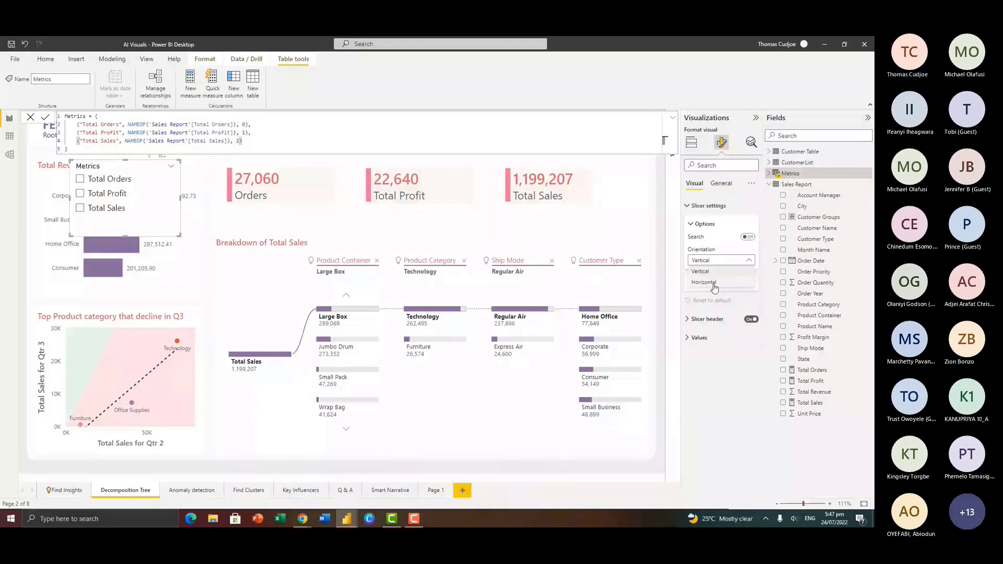
left_click(715, 283)
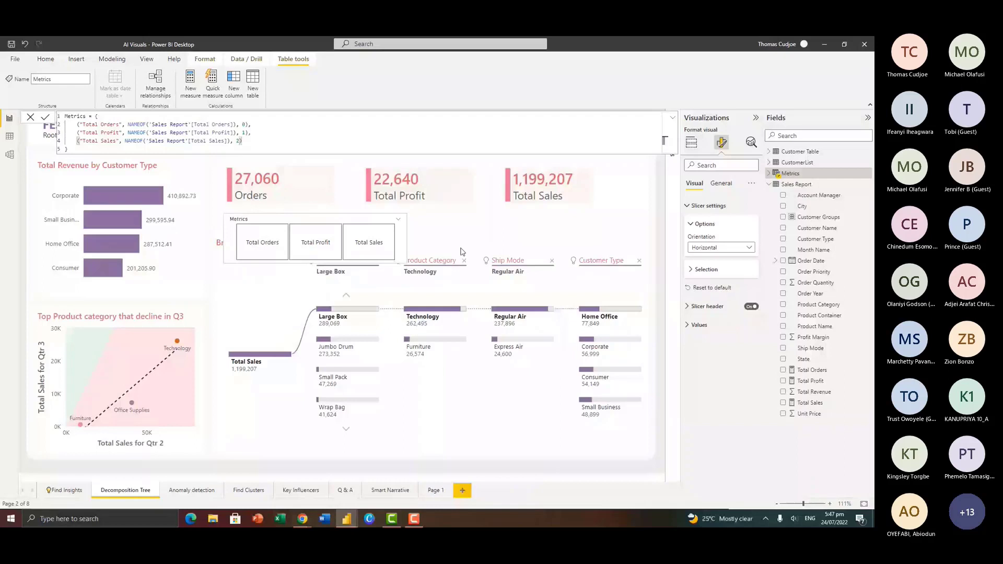
left_click_drag(461, 252, 492, 244)
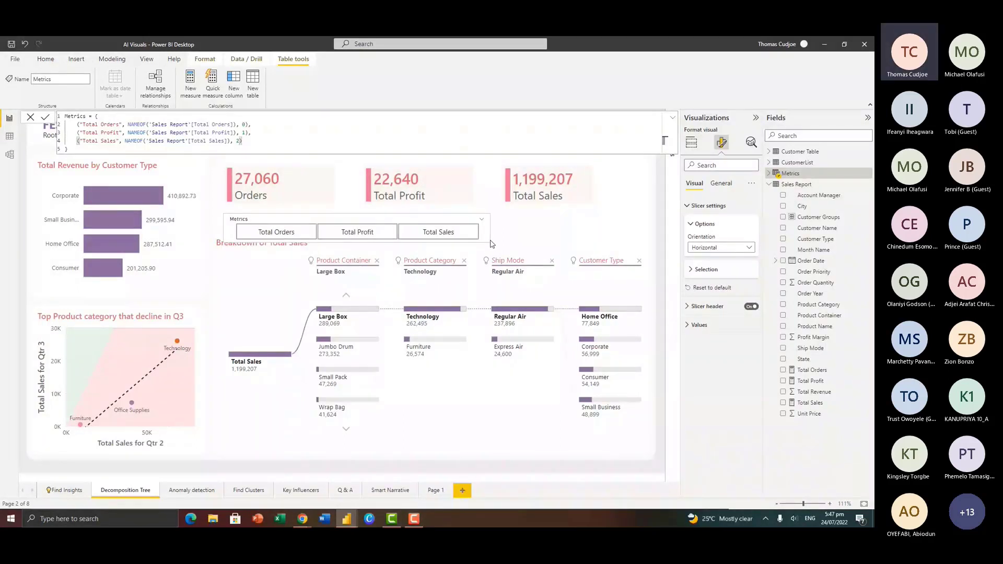
left_click(722, 184)
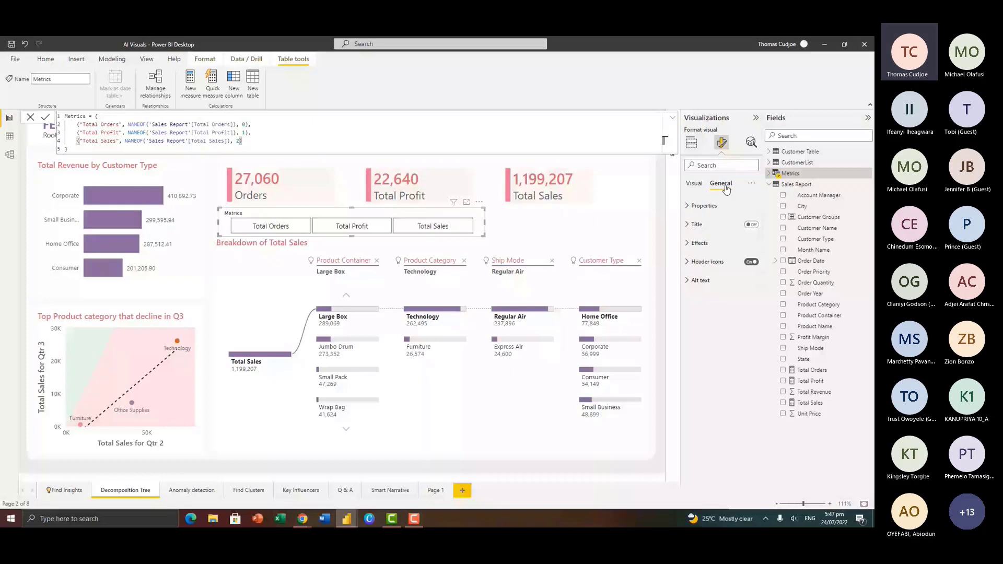
left_click(664, 254)
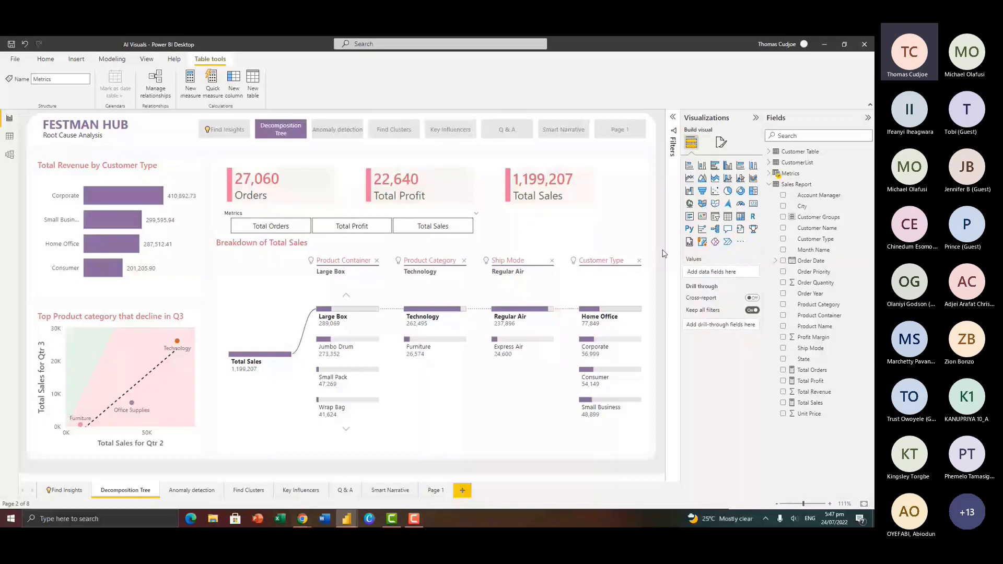
Try the Total Orders, Total Profit and Total Sales options of the new Metrics slicer in turn
left_click(279, 226)
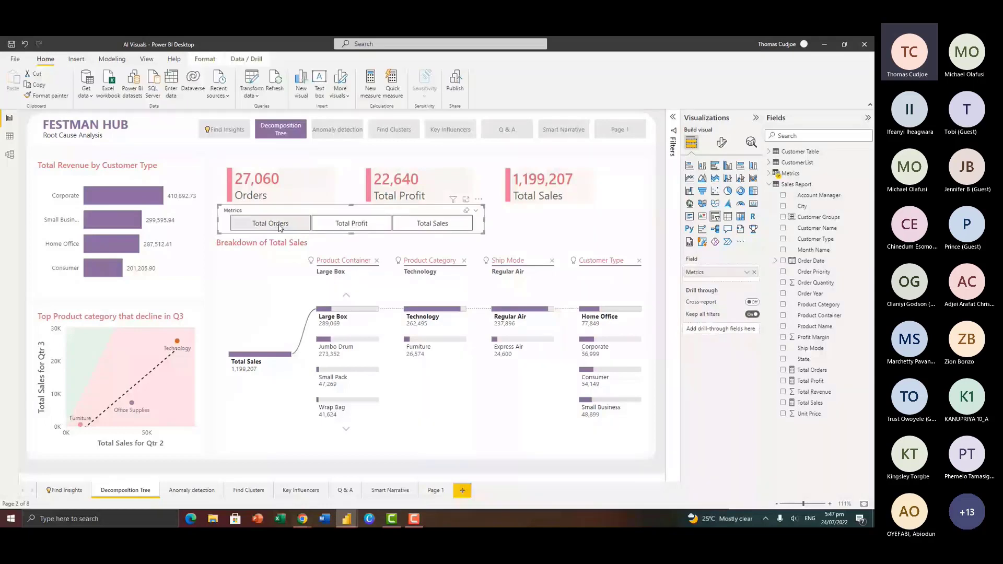
left_click(351, 224)
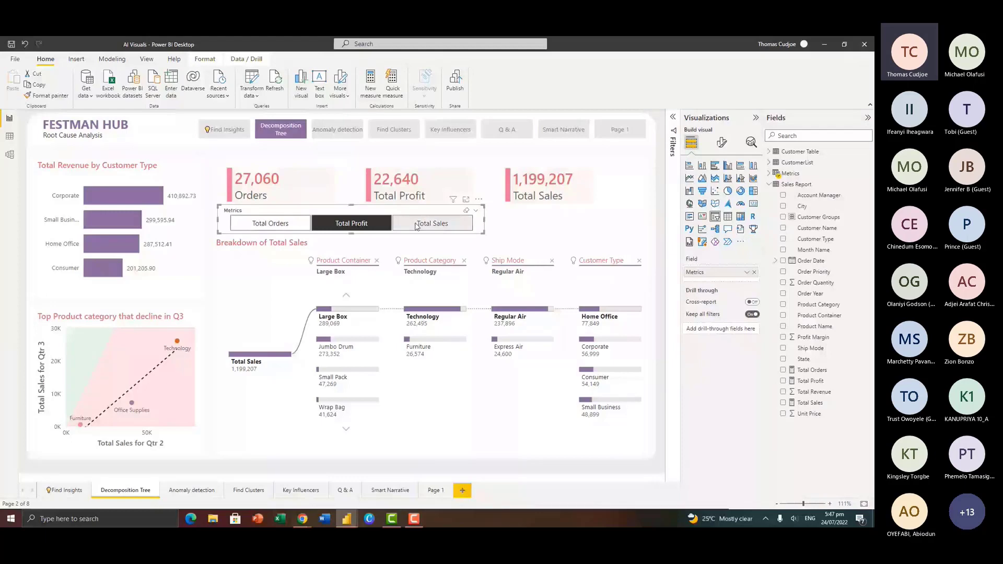
left_click(417, 225)
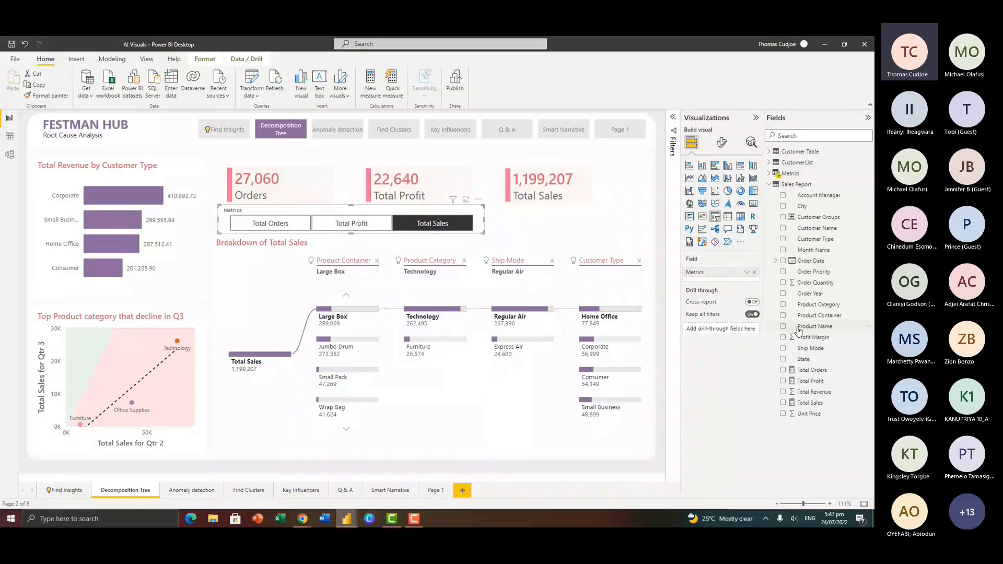
Examine the Metrics parameter's DAX formula and its table rows in Data view, and return to the report page
left_click(789, 174)
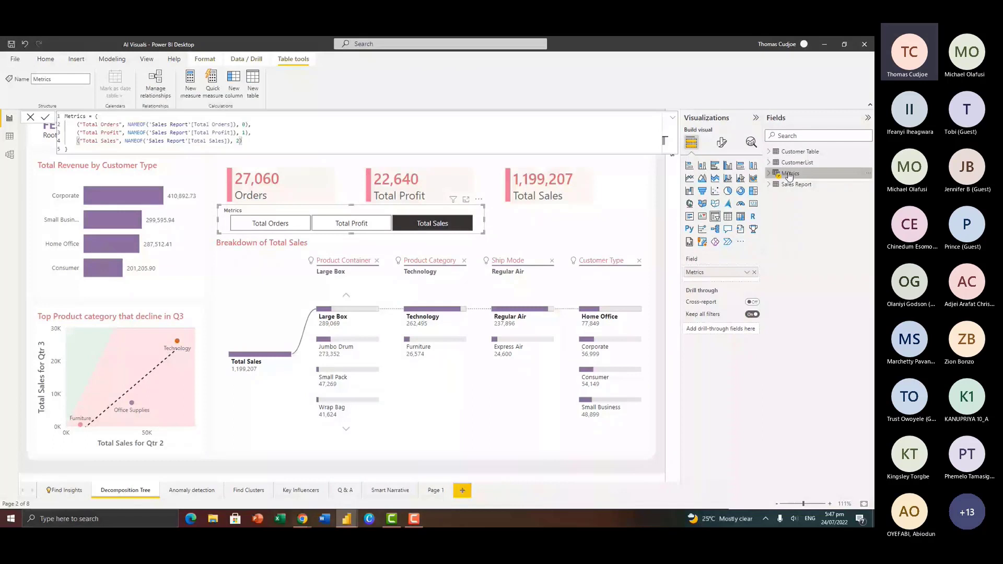
left_click(10, 136)
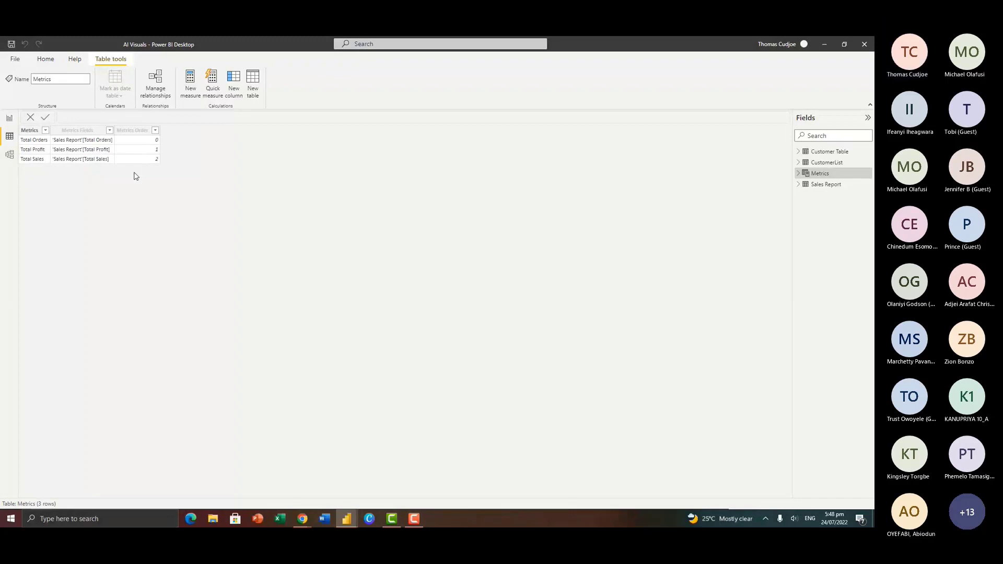
left_click(9, 120)
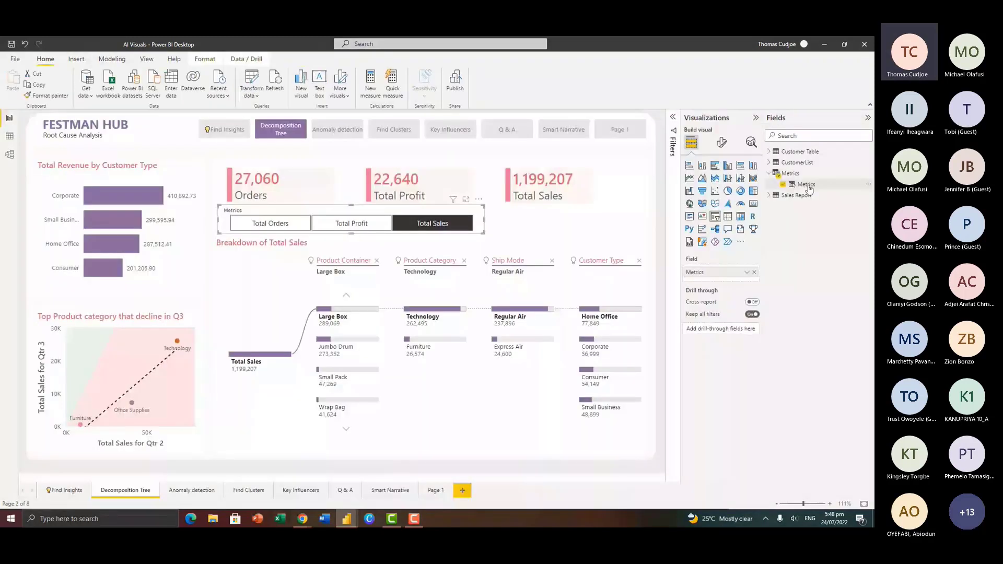
left_click(808, 186)
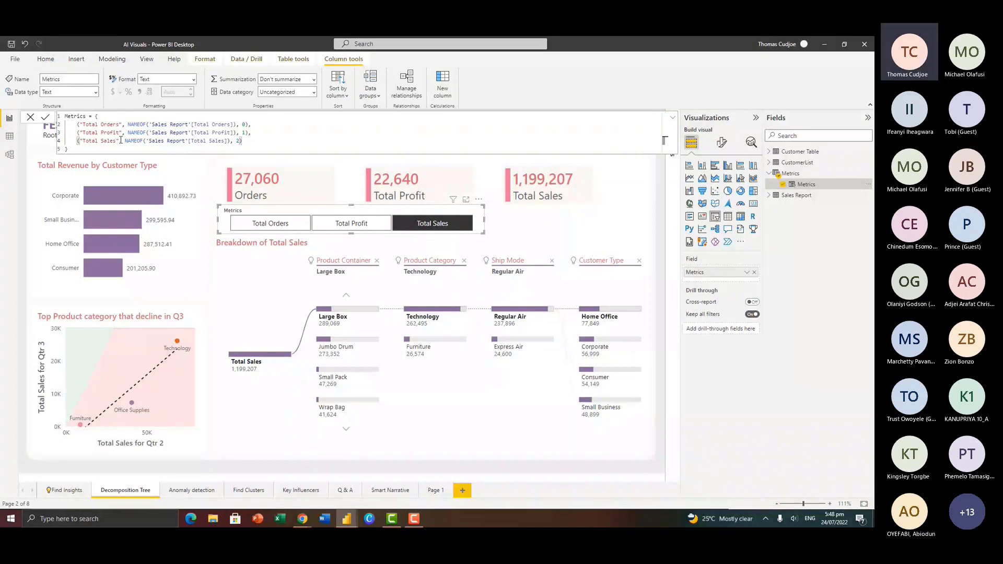
left_click(617, 220)
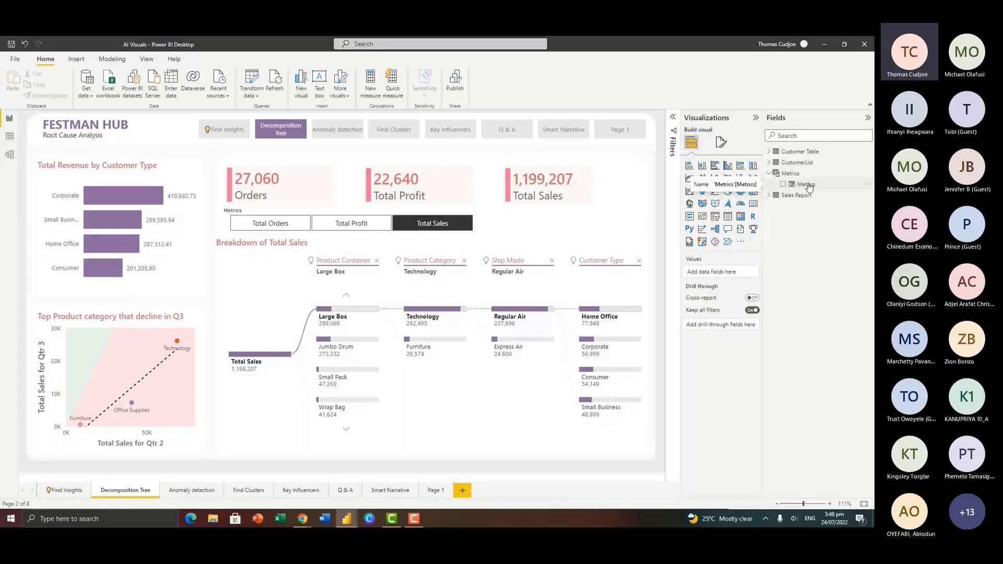
Replace Total Sales with the Metrics parameter as the analyzed field of the Breakdown of Total Sales decomposition tree
left_click(351, 223)
left_click(244, 287)
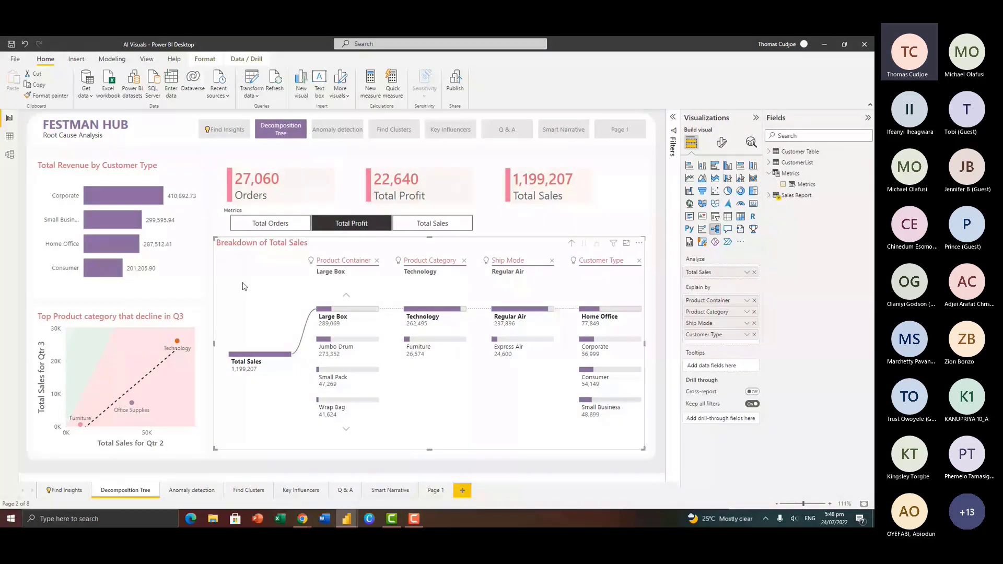
left_click_drag(215, 238, 218, 239)
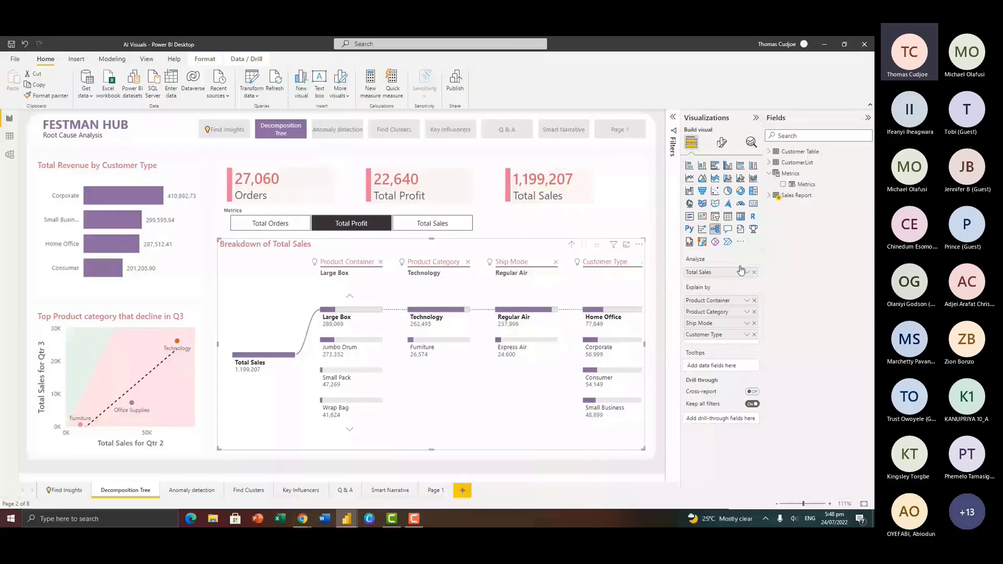
left_click_drag(741, 270, 721, 279)
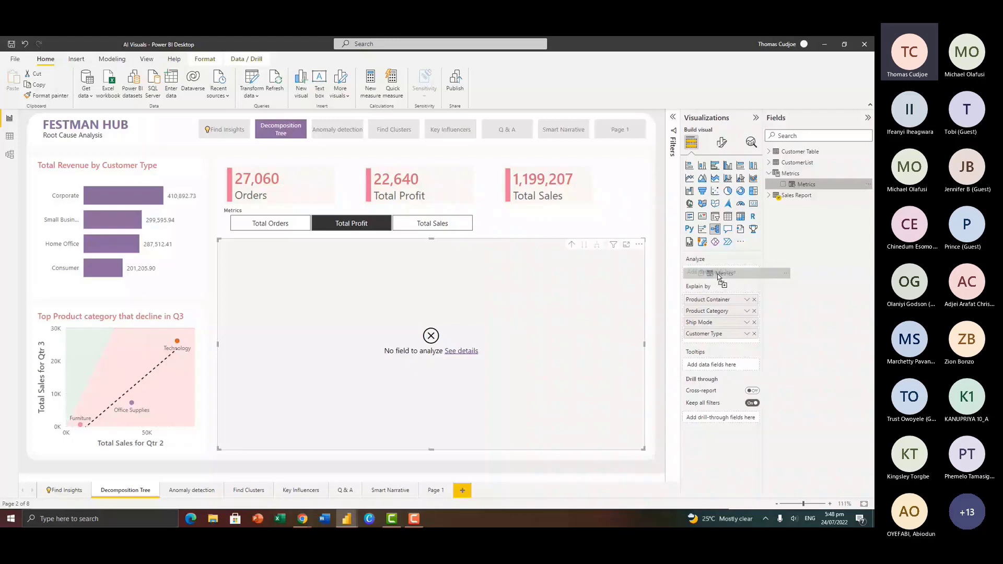
left_click_drag(719, 277, 720, 278)
Test the decomposition tree by switching the Metrics slicer to Total Orders, Total Profit and Total Sales
left_click(367, 226)
left_click(267, 224)
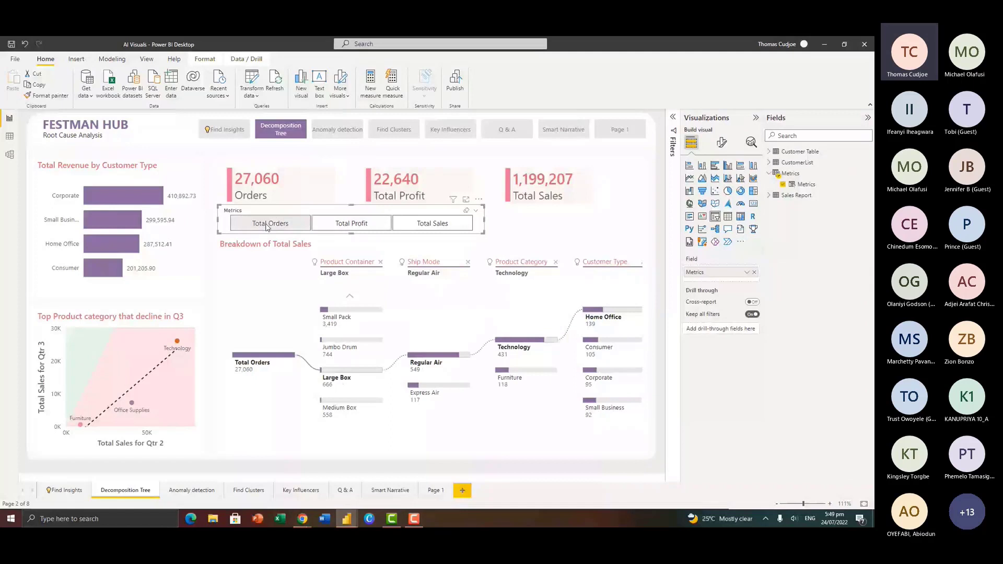
left_click(315, 226)
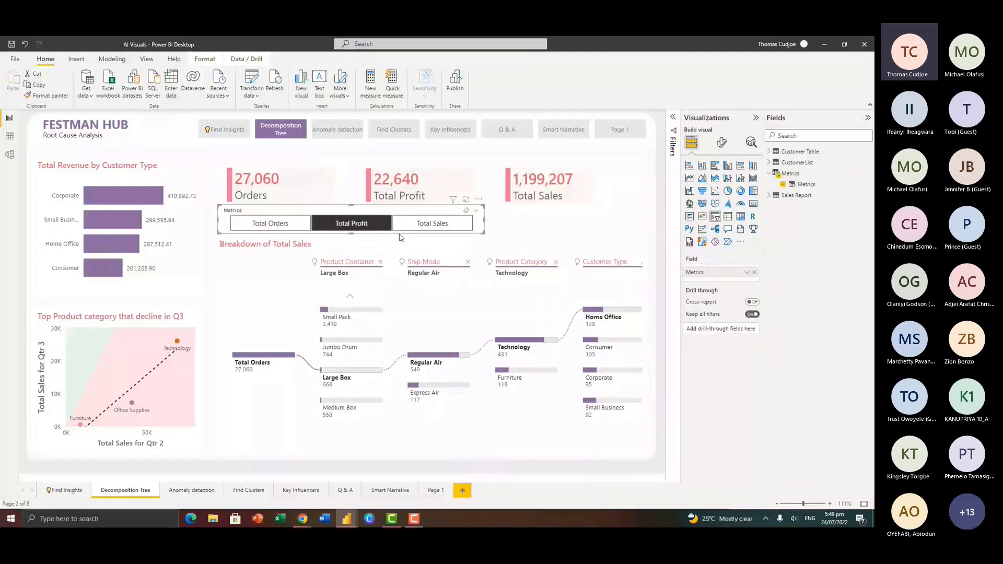
left_click(441, 228)
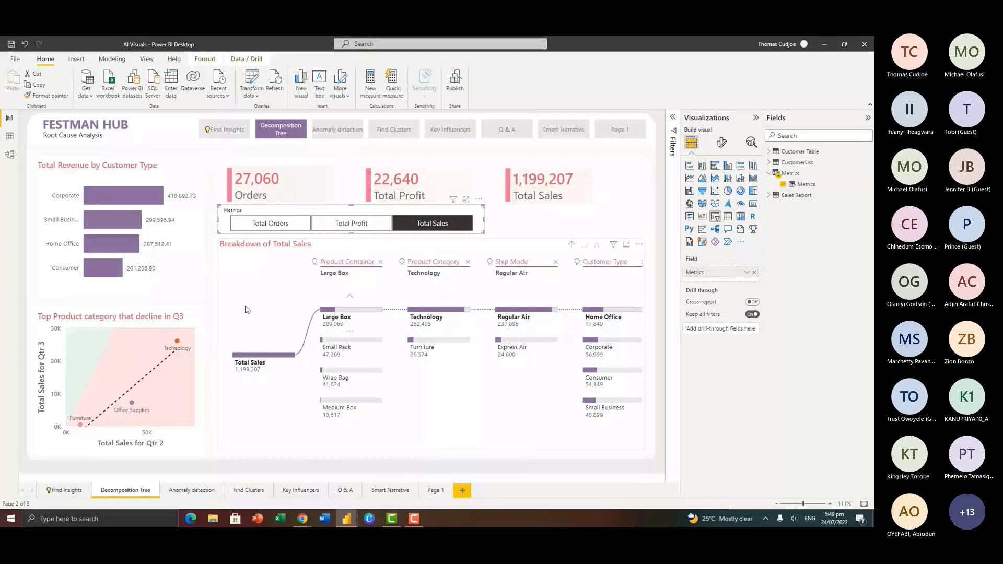
Add a new report page and build a stacked bar chart with Customer Type on the Y-axis and Total Sales on the X-axis
left_click(462, 490)
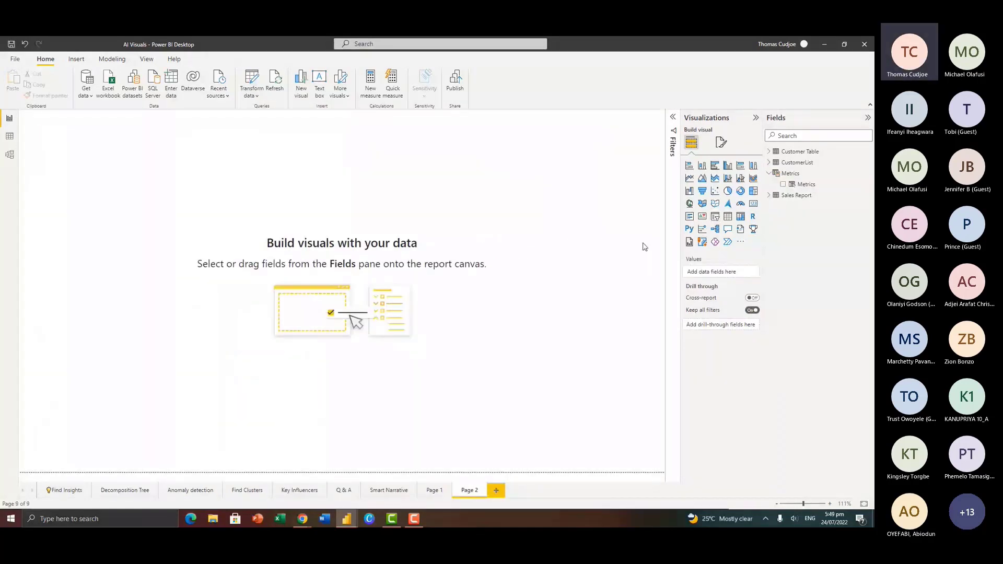
left_click(689, 166)
left_click(769, 195)
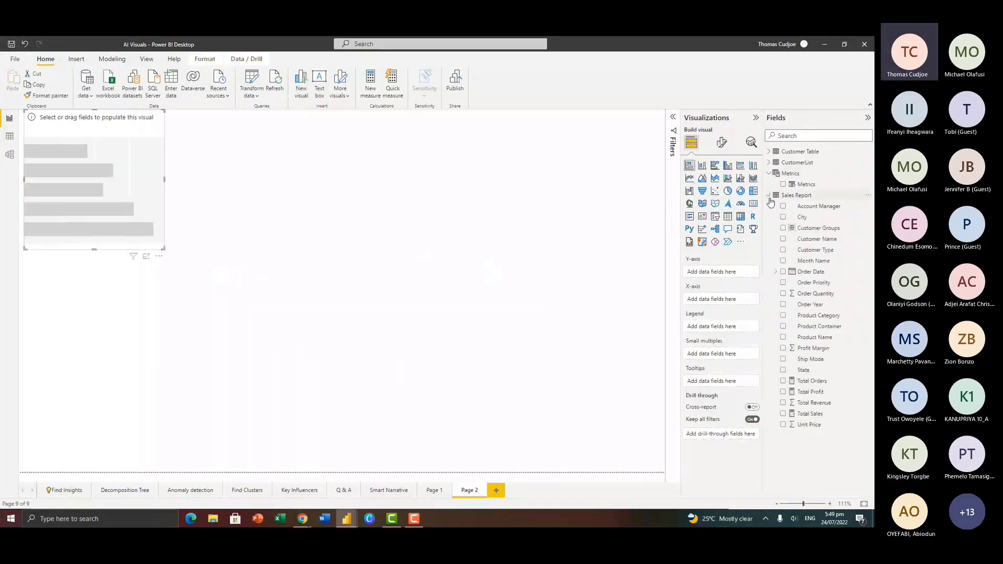
left_click(783, 250)
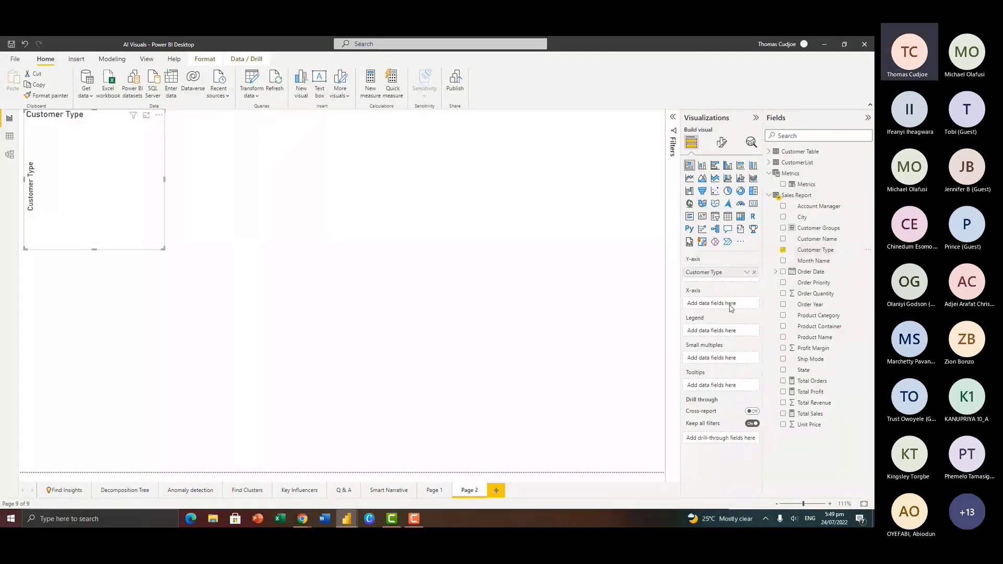
left_click_drag(808, 421, 721, 304)
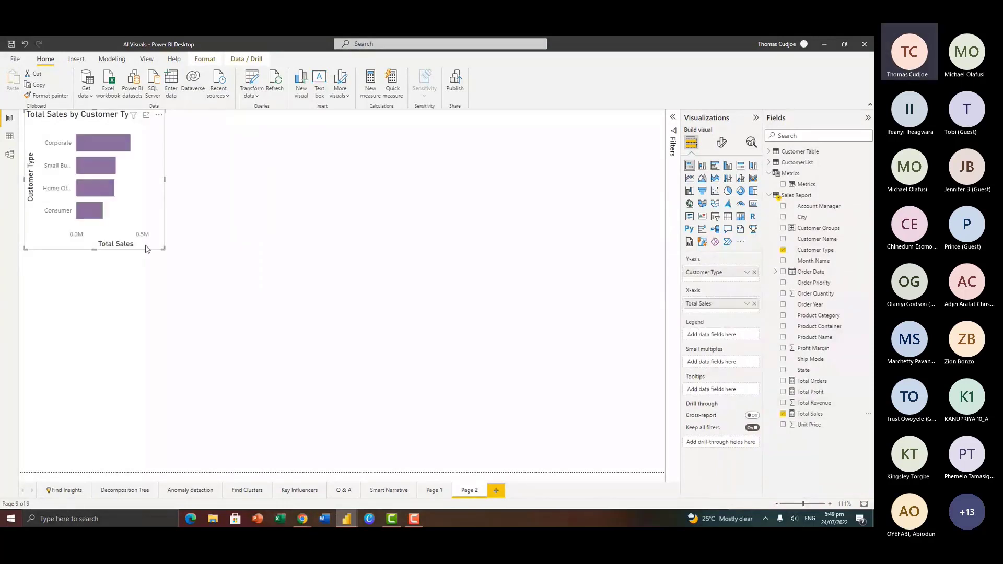
Enlarge the bar chart, move it away from the page corner, and replace Total Sales with the Metrics parameter on its X-axis
left_click_drag(163, 249, 307, 327)
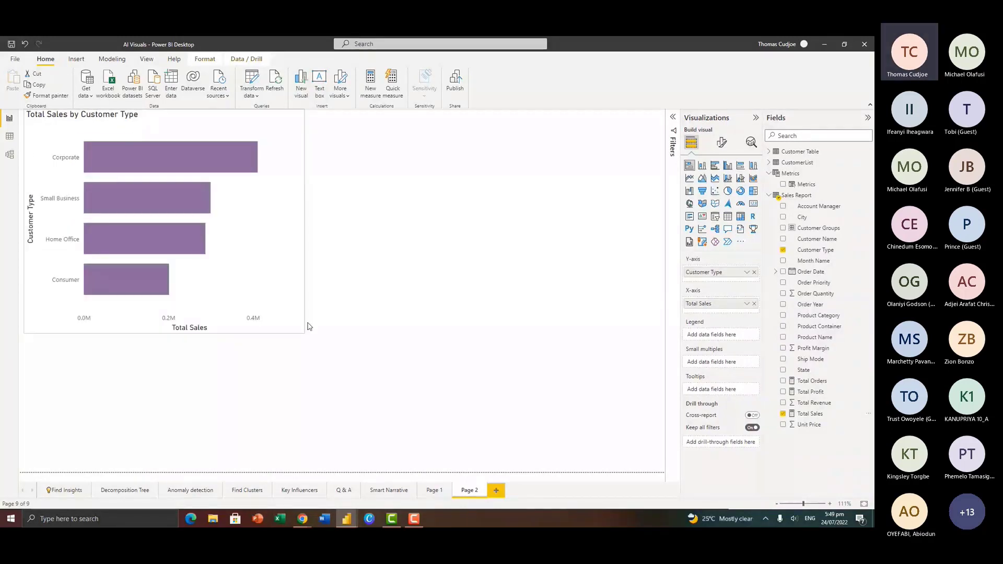
left_click_drag(99, 120, 144, 157)
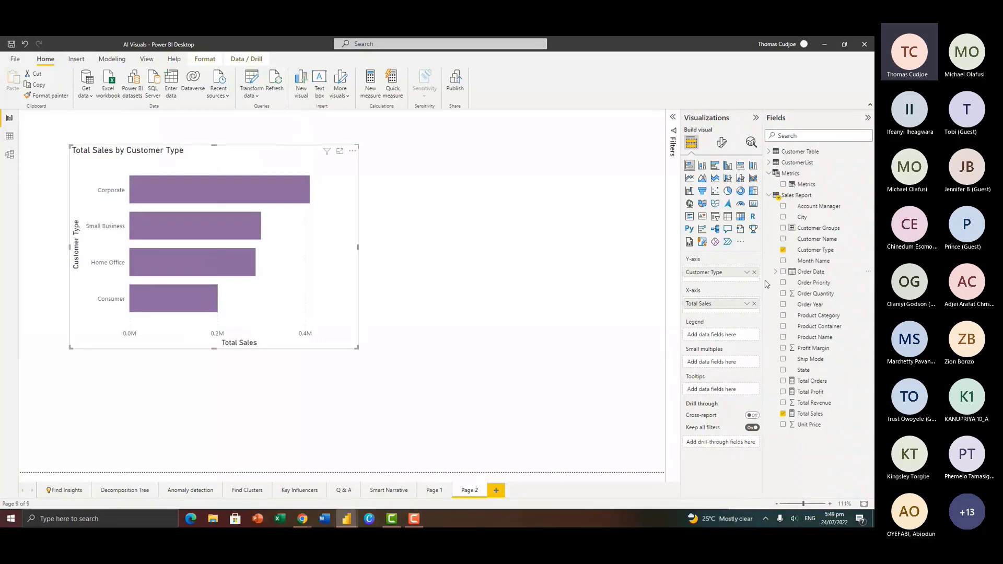
left_click(754, 303)
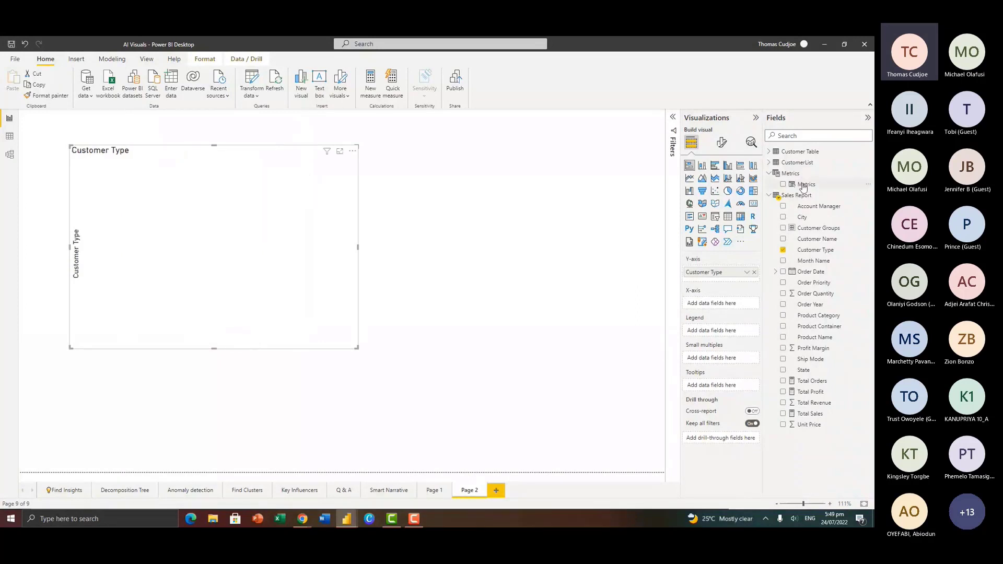
left_click_drag(804, 187, 716, 305)
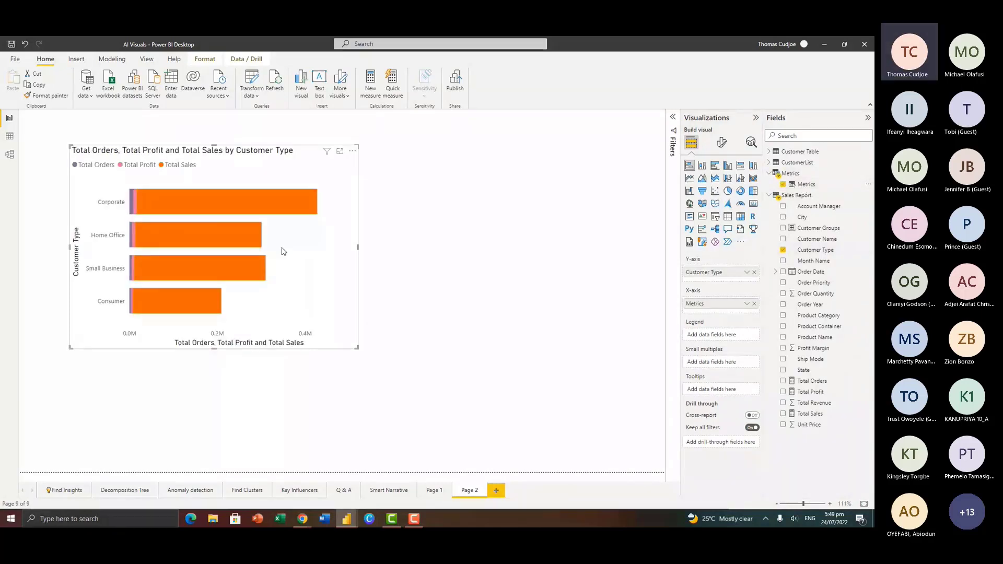
Add a Metrics slicer to the page and test it on the bar chart with Total Sales, Total Profit and Total Orders, finishing on Total Sales
left_click(532, 253)
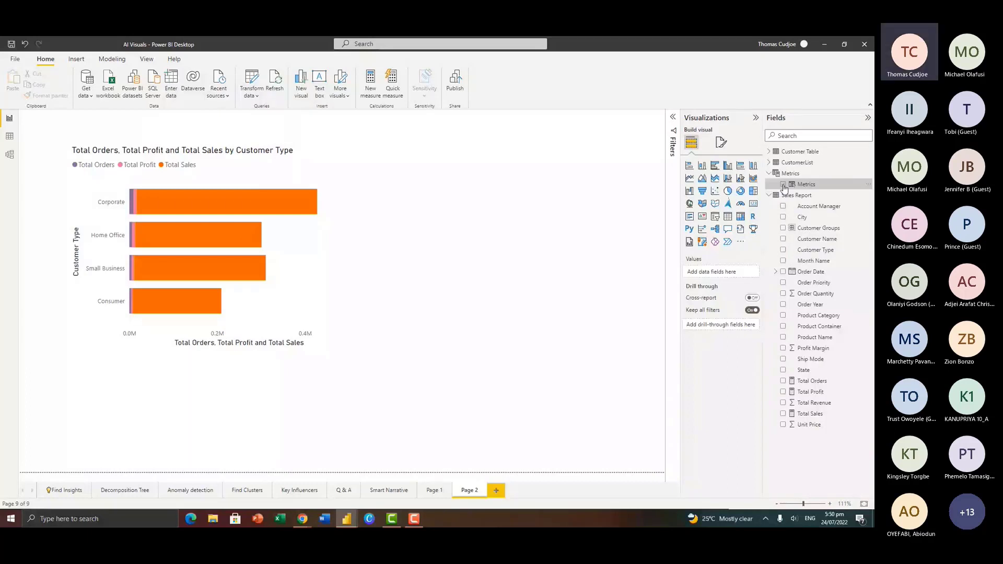
left_click(783, 185)
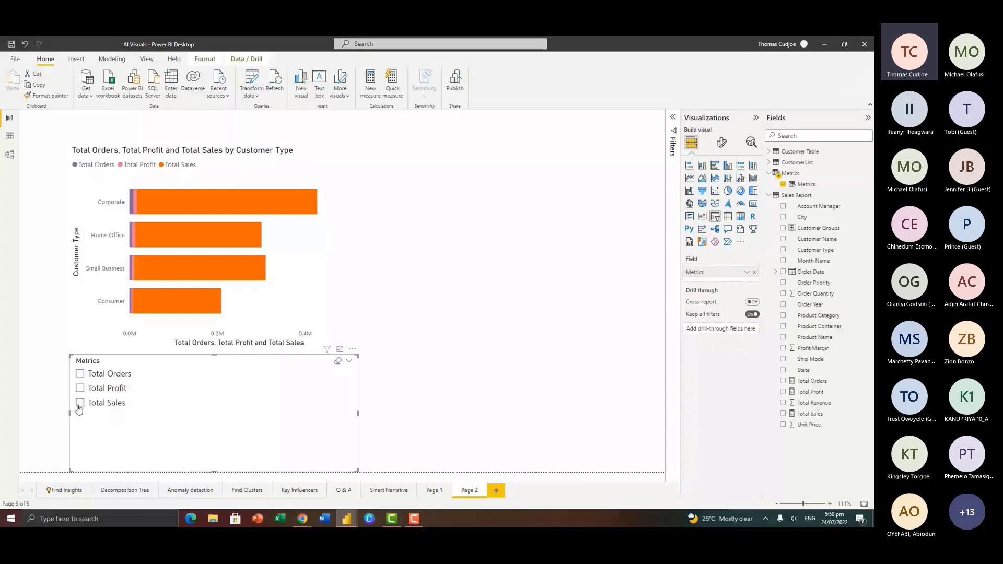
left_click(80, 403)
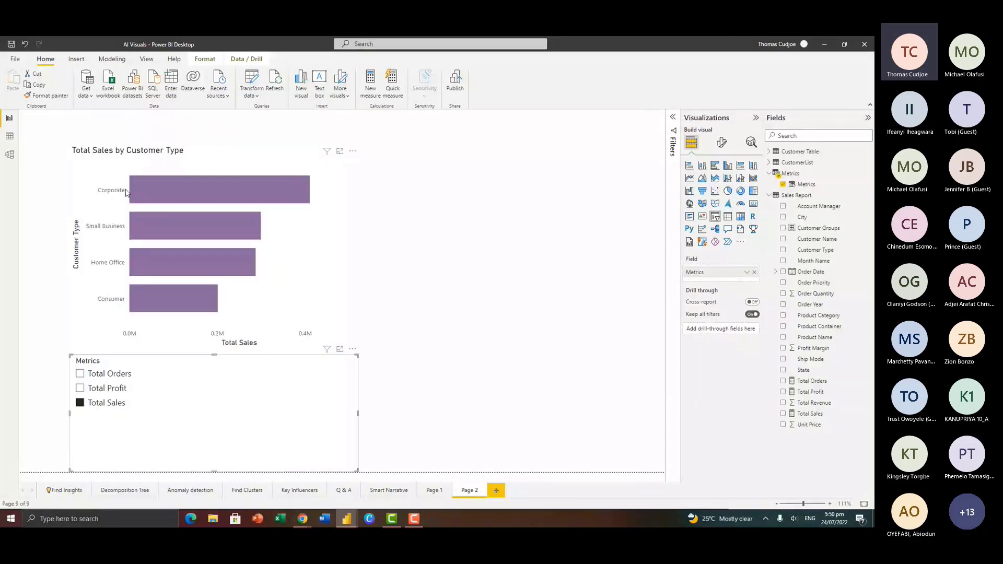
left_click(97, 388)
left_click(97, 373)
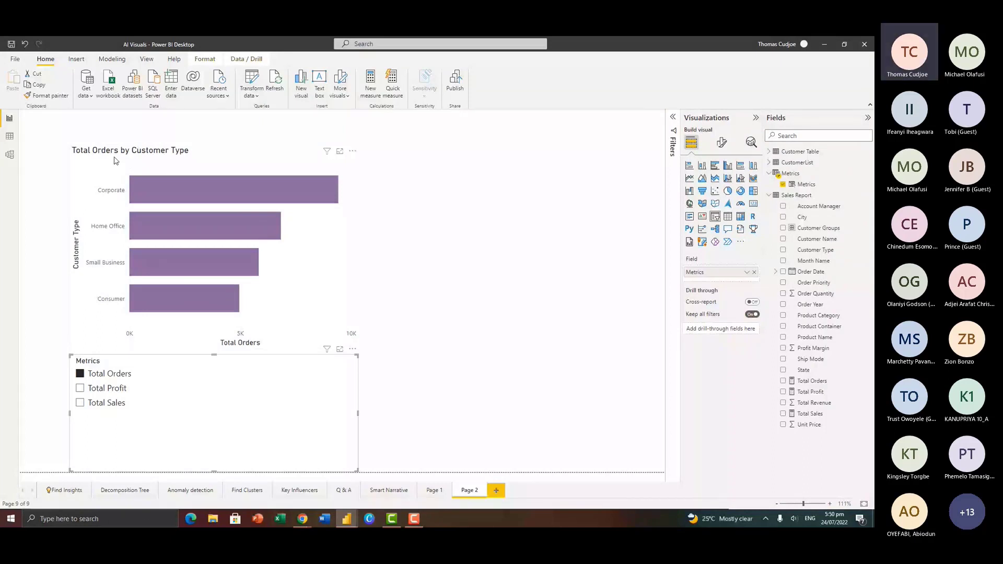
left_click(80, 388)
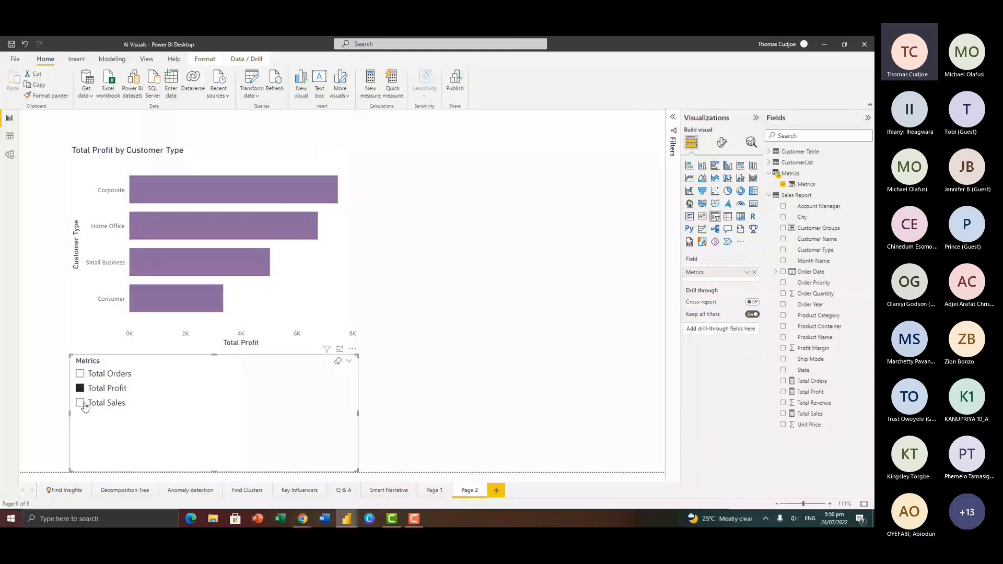
left_click(81, 403)
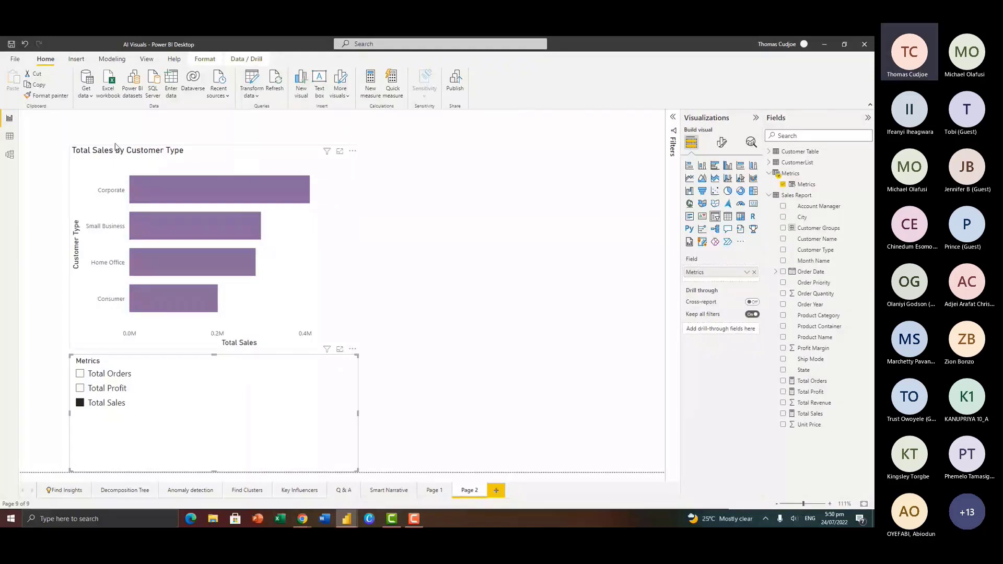
Move the bar chart to the page's top-left corner and create a fields parameter named Dimension from Account Manager, Customer Type and Product Category, with a slicer
left_click_drag(116, 147, 65, 115)
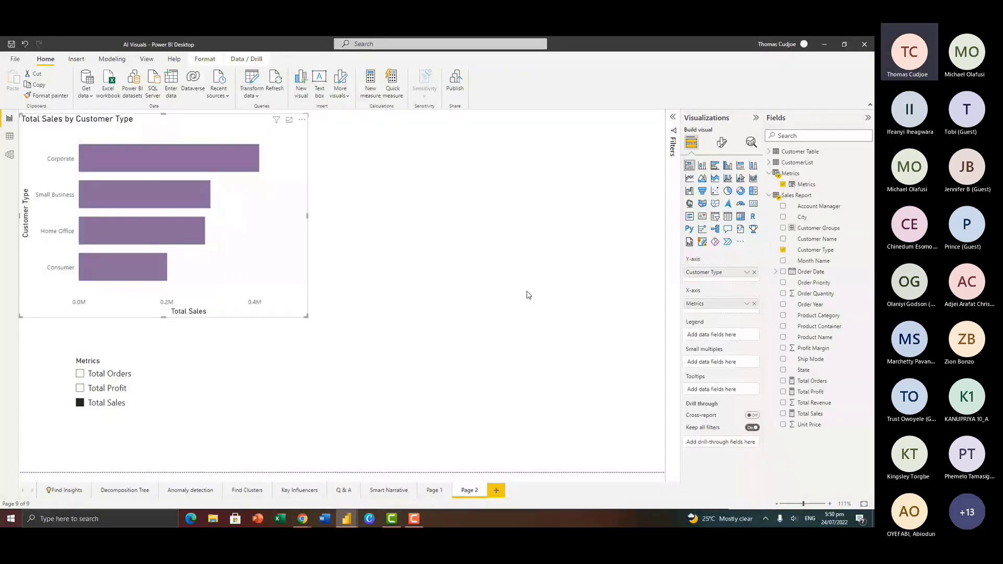
left_click(523, 294)
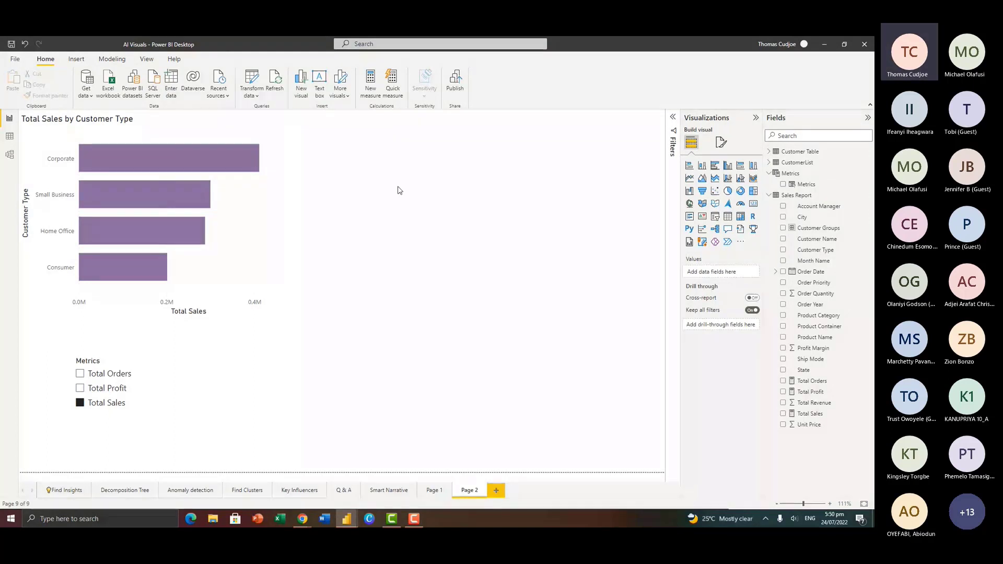
left_click(112, 59)
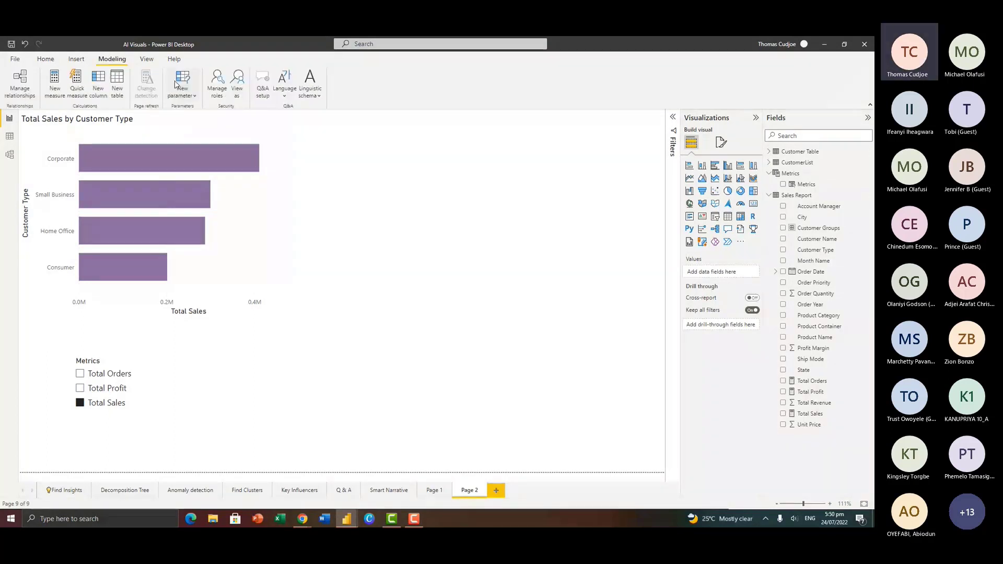
left_click(177, 86)
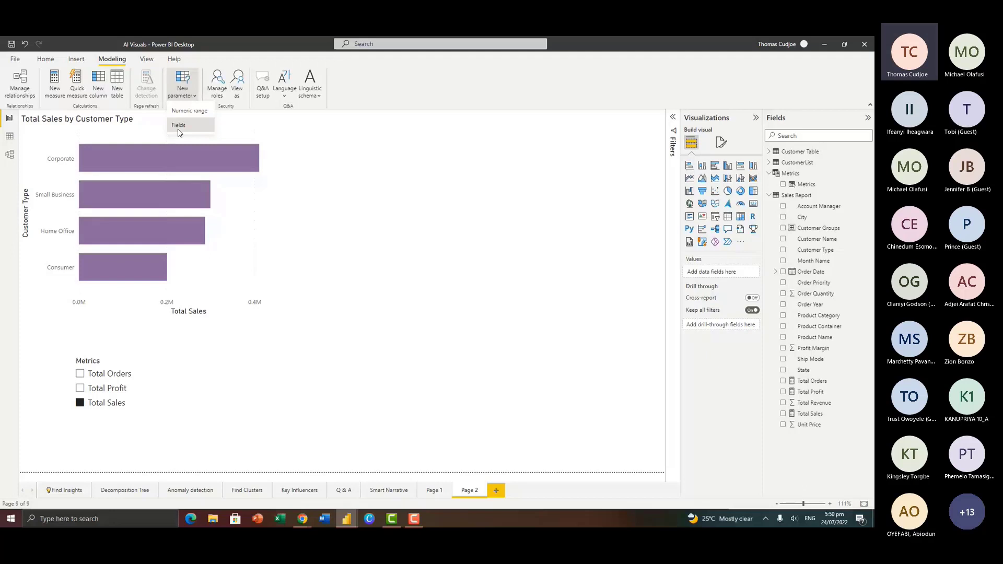
left_click(178, 126)
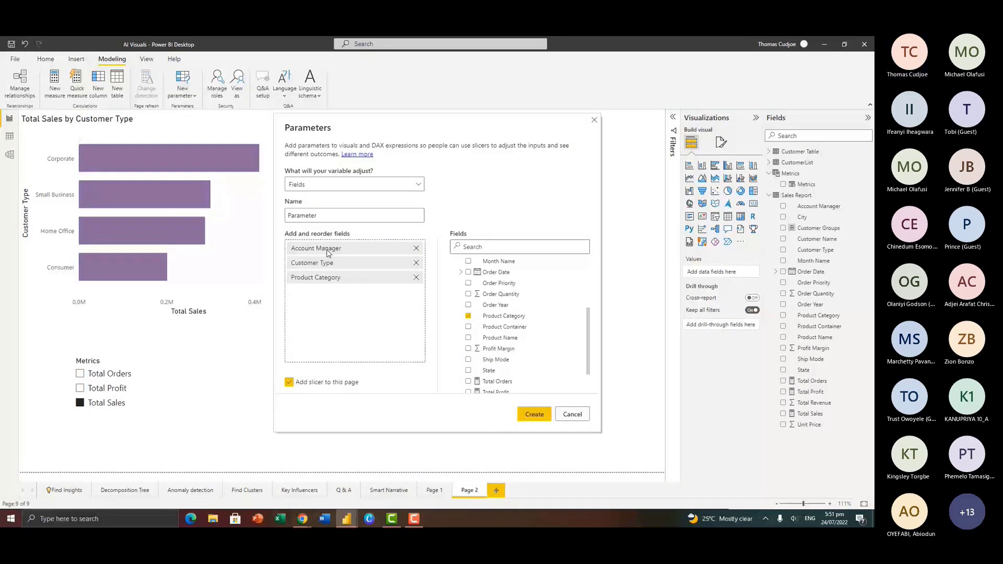
key("Return")
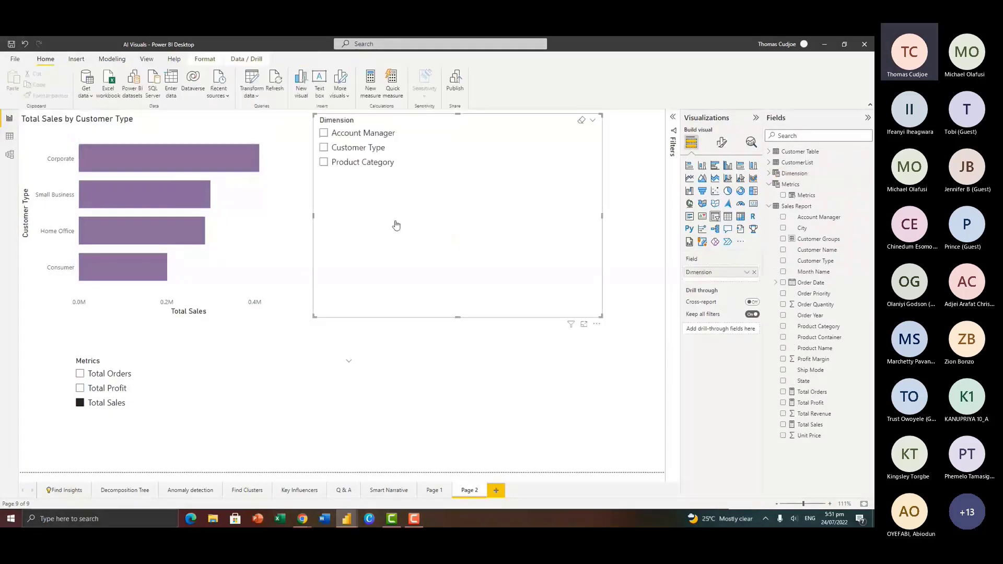
Replace Customer Type with Dimension on the bar chart's Y-axis and test both slicers, finishing on Product Category and Total Profit
left_click(238, 249)
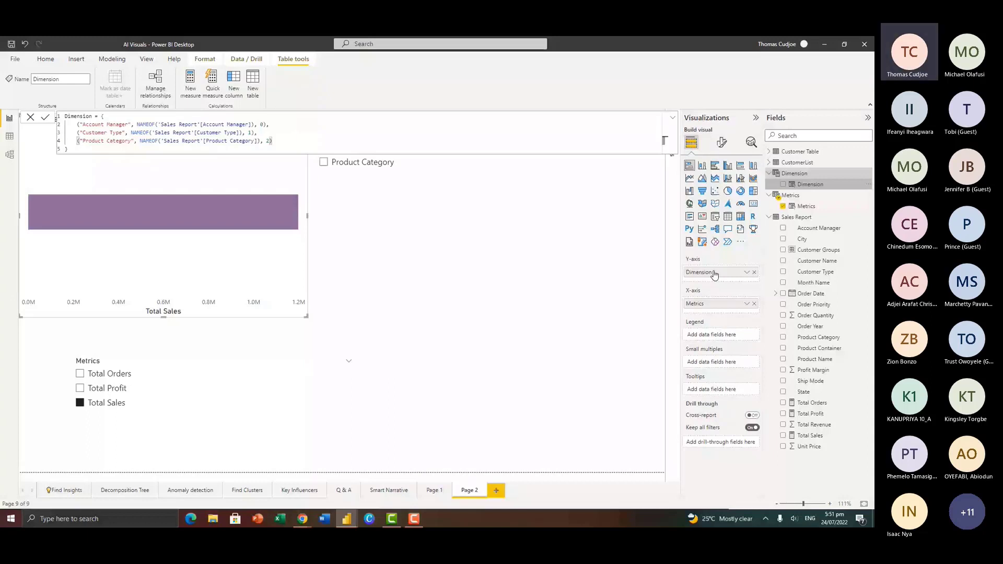
left_click(324, 162)
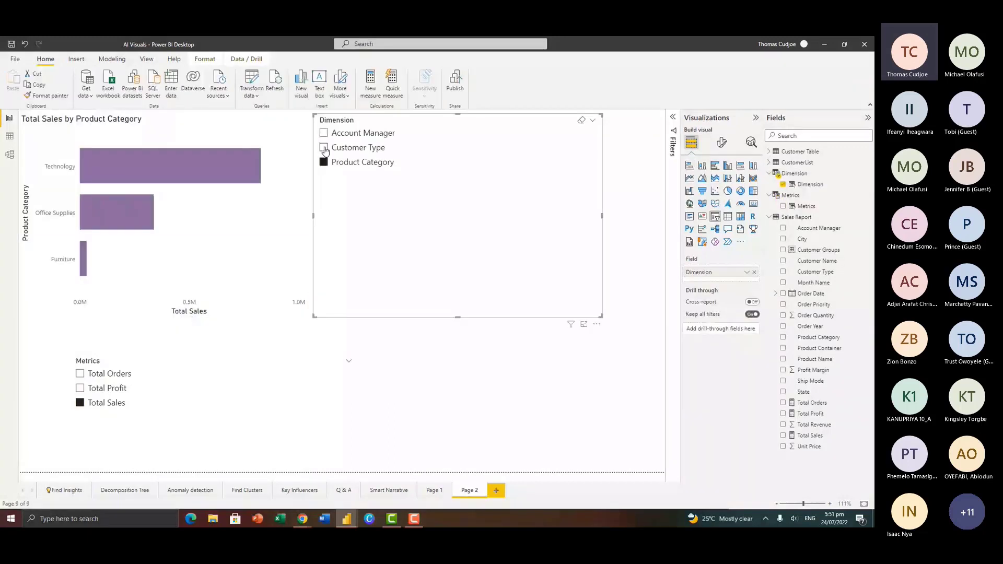
left_click(324, 149)
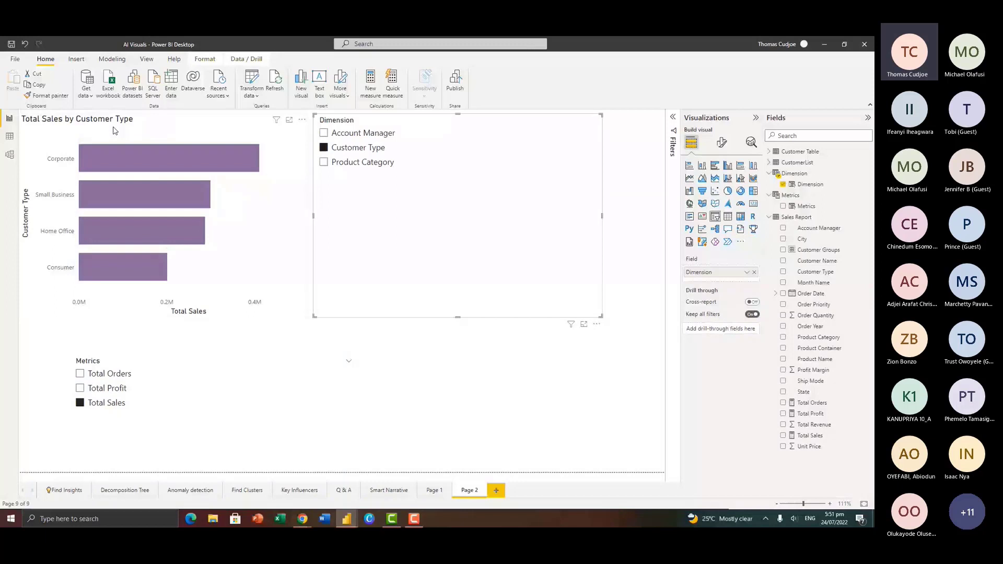
left_click(324, 133)
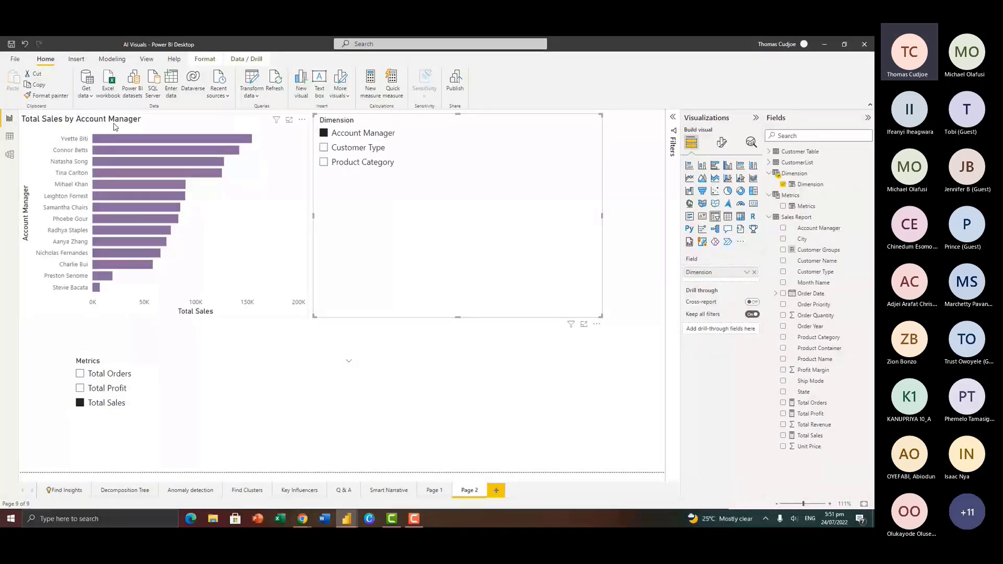
left_click(80, 389)
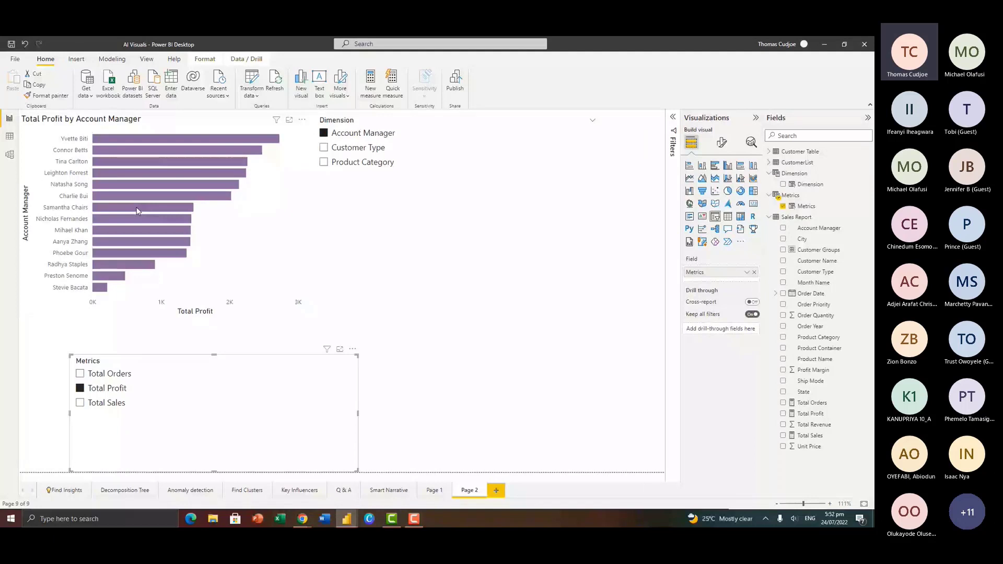
left_click(324, 162)
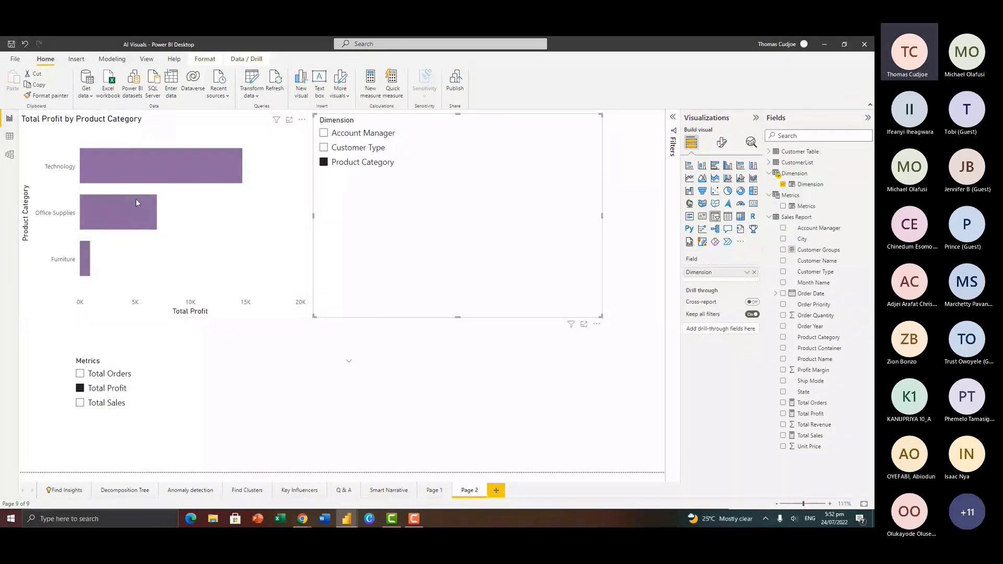
left_click(112, 58)
left_click(183, 89)
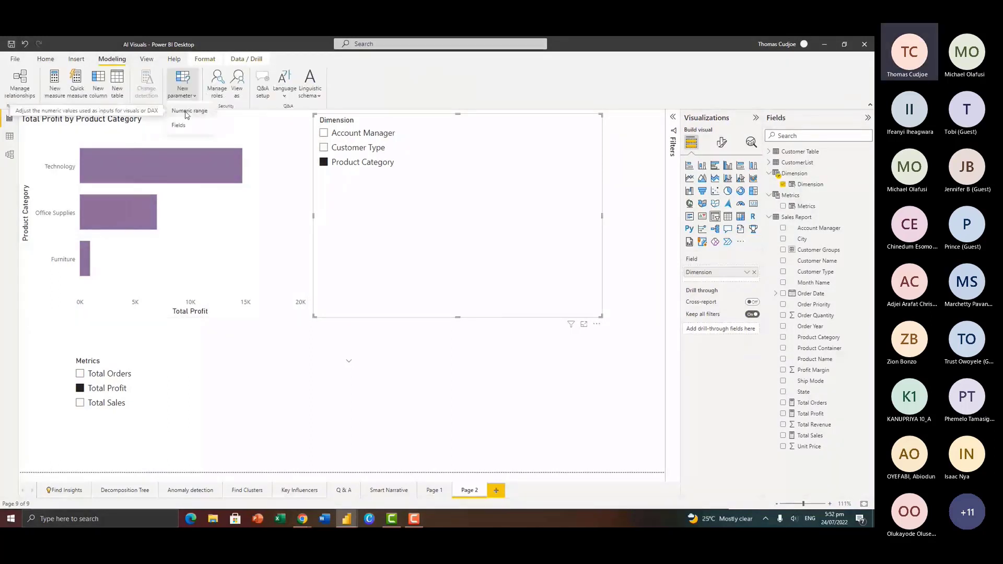
left_click(418, 376)
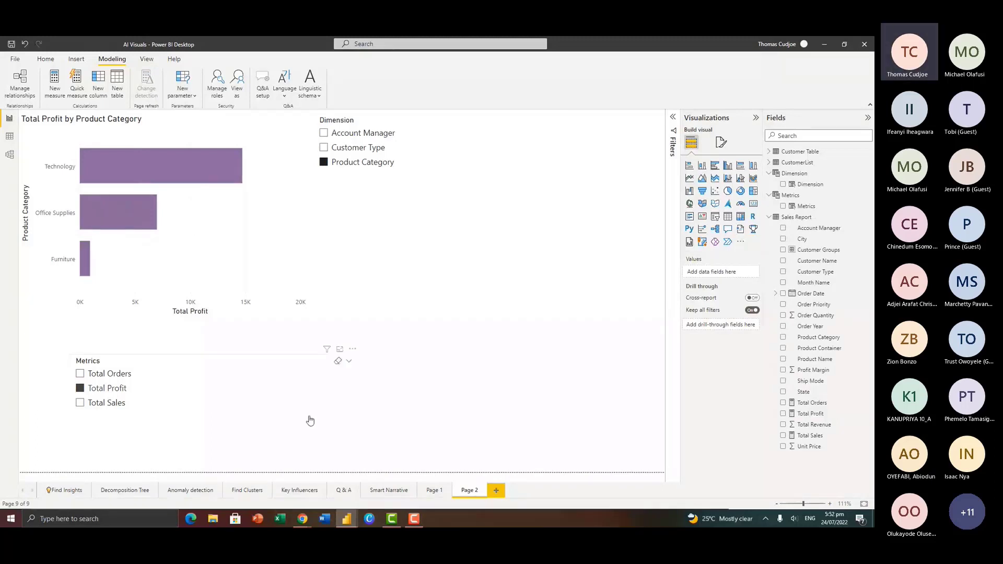
Switch to the HR ANALYTICS_DAX report and test its salary increase what-if slider at 10%, 25%, 5% and 20%
mouse_move(352, 526)
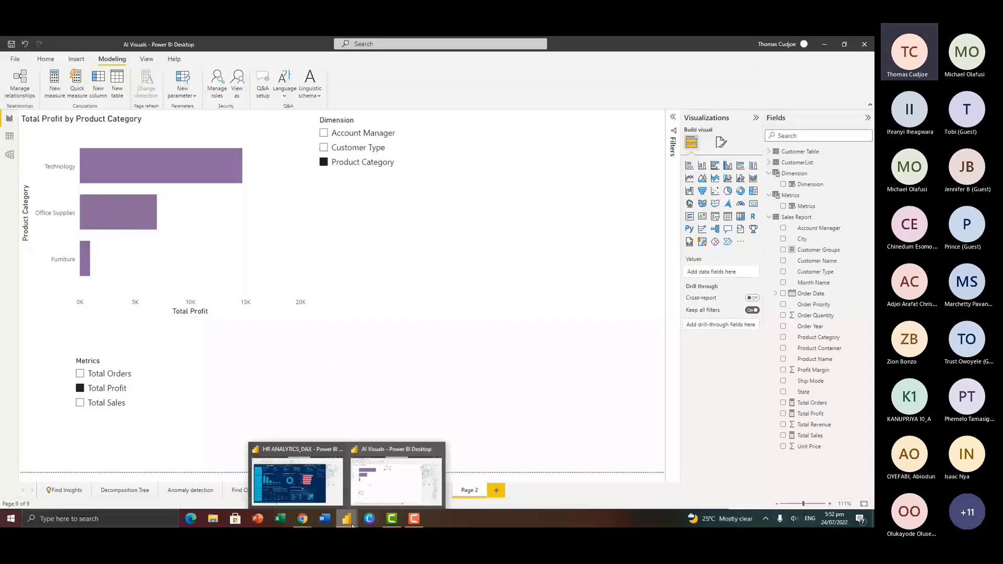
left_click(296, 480)
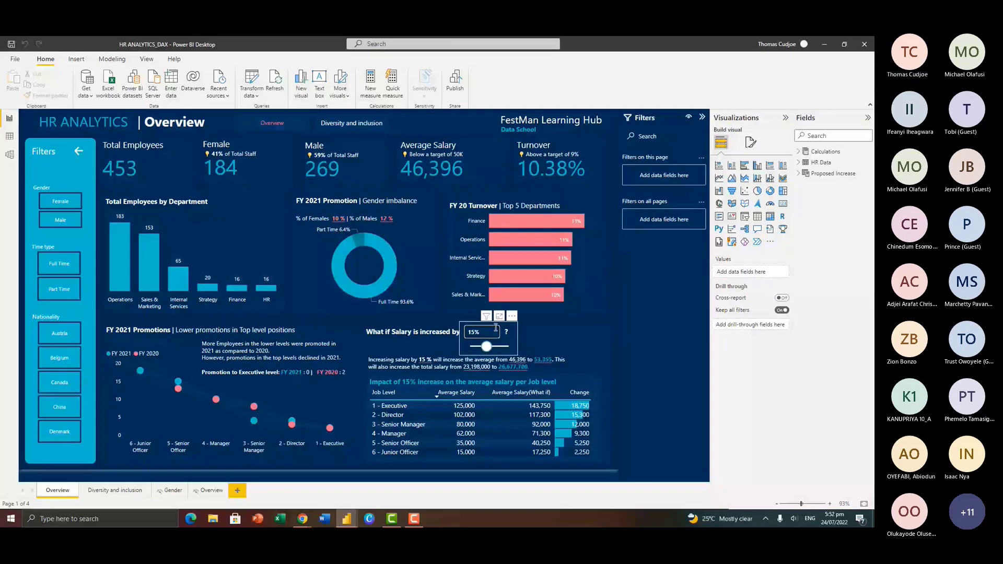
left_click_drag(487, 346, 480, 347)
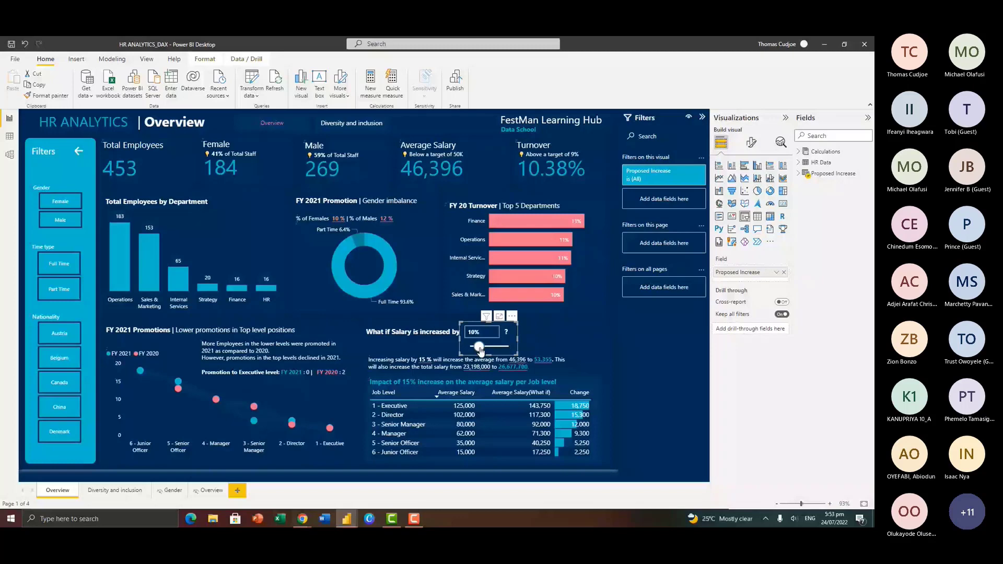
left_click_drag(479, 347, 502, 347)
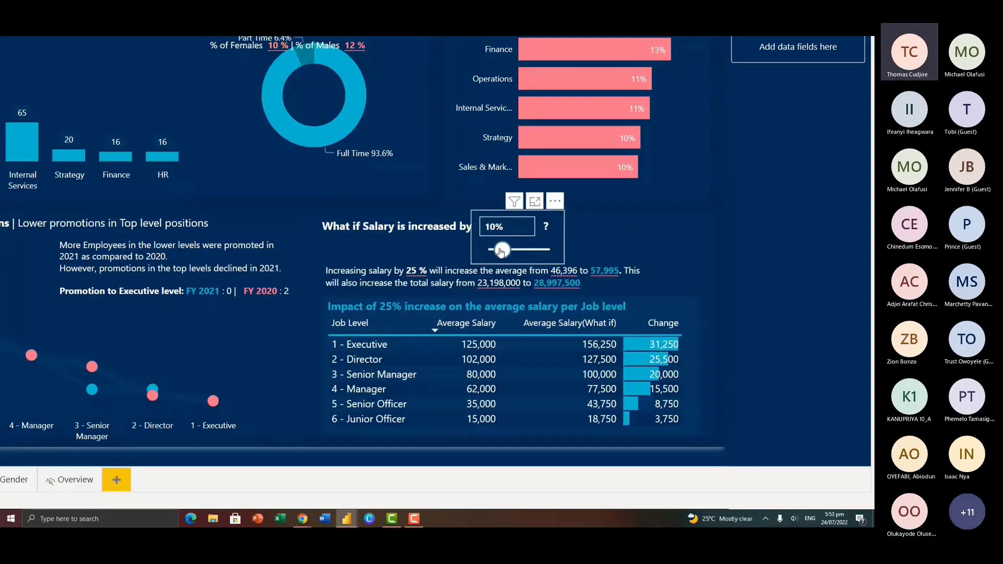
left_click_drag(501, 251, 493, 251)
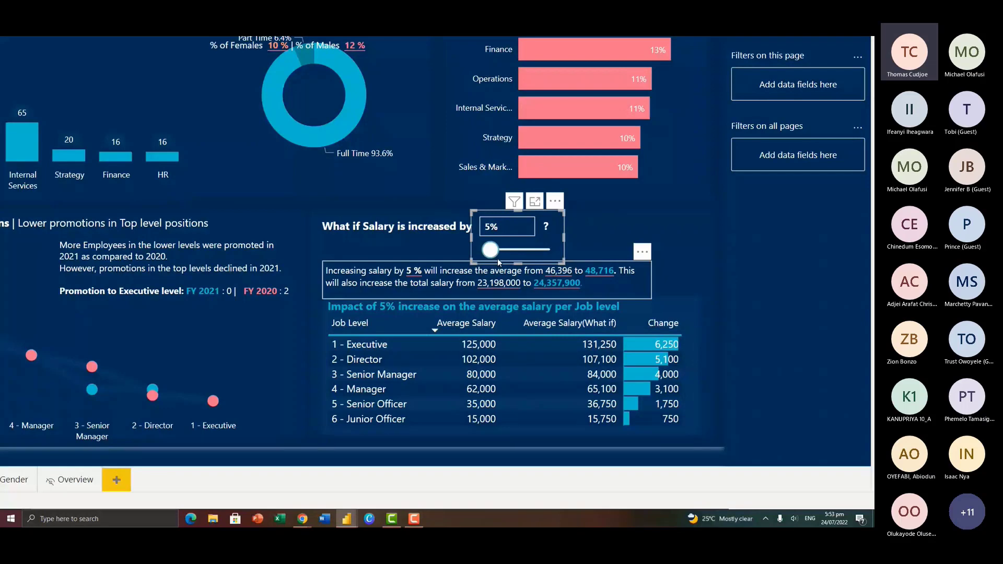
left_click_drag(490, 250, 526, 250)
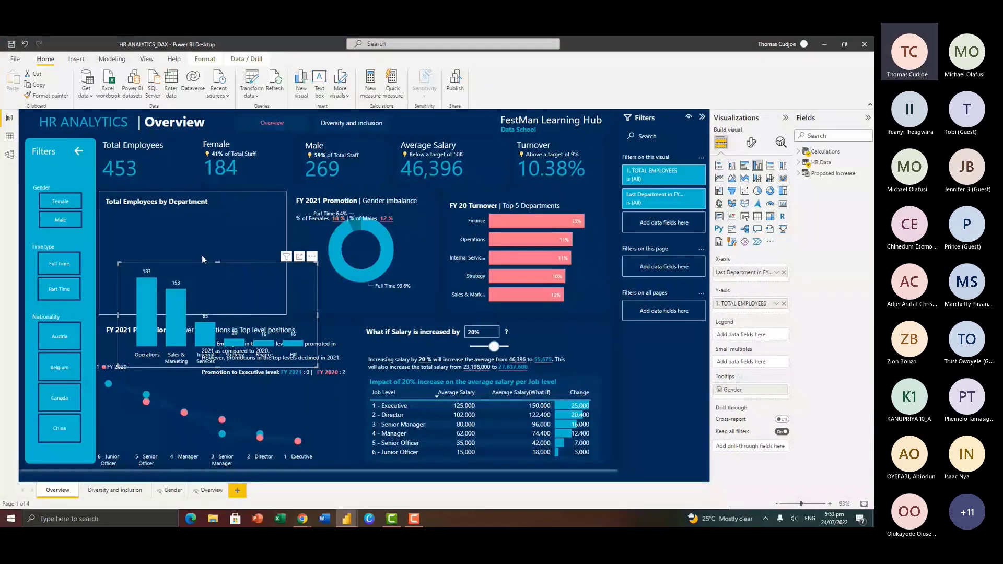
Return to the AI Visuals report and shrink the Dimension slicer to fit closely around its three options
mouse_move(349, 524)
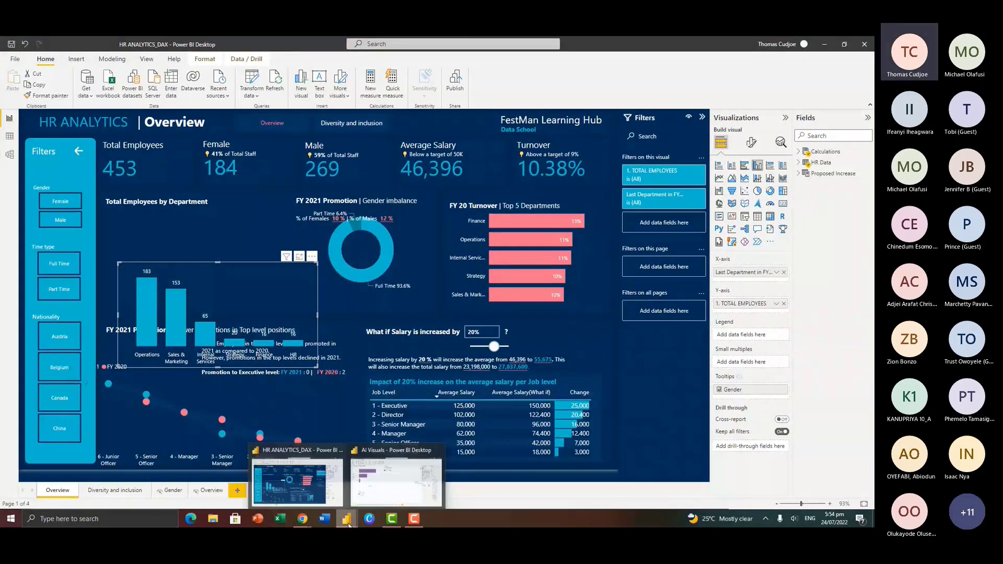
left_click(396, 476)
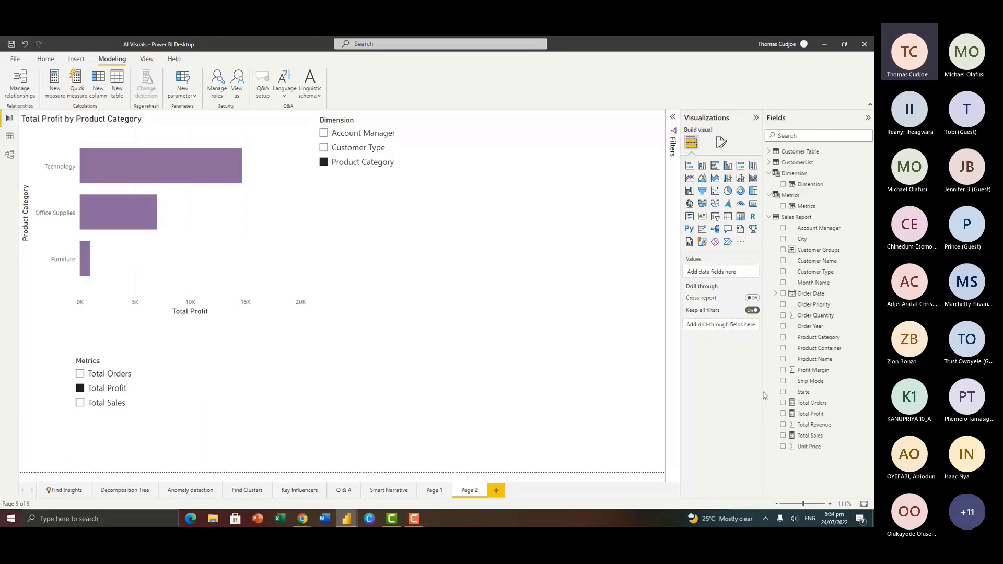
left_click(493, 213)
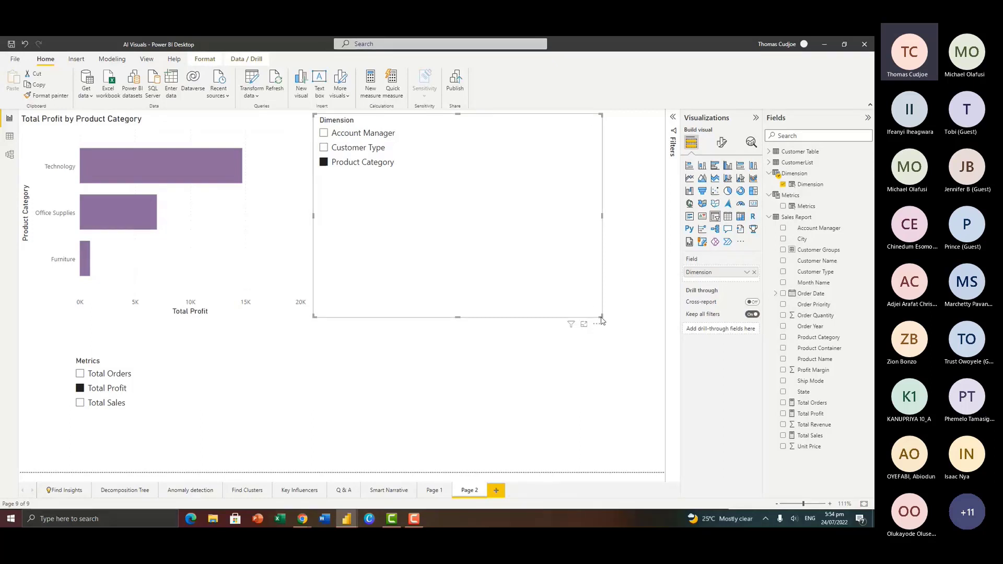
left_click_drag(603, 315, 465, 181)
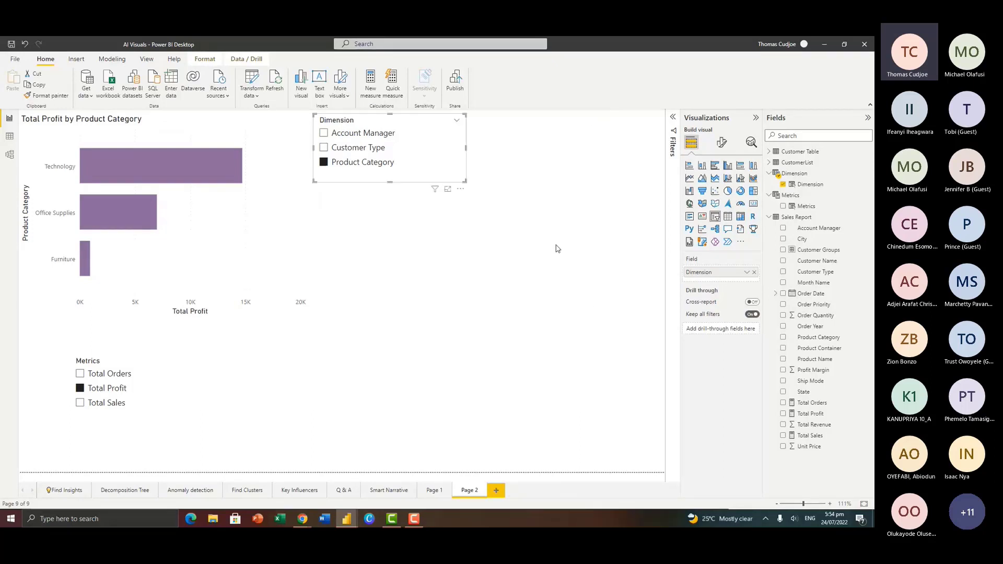
left_click(557, 248)
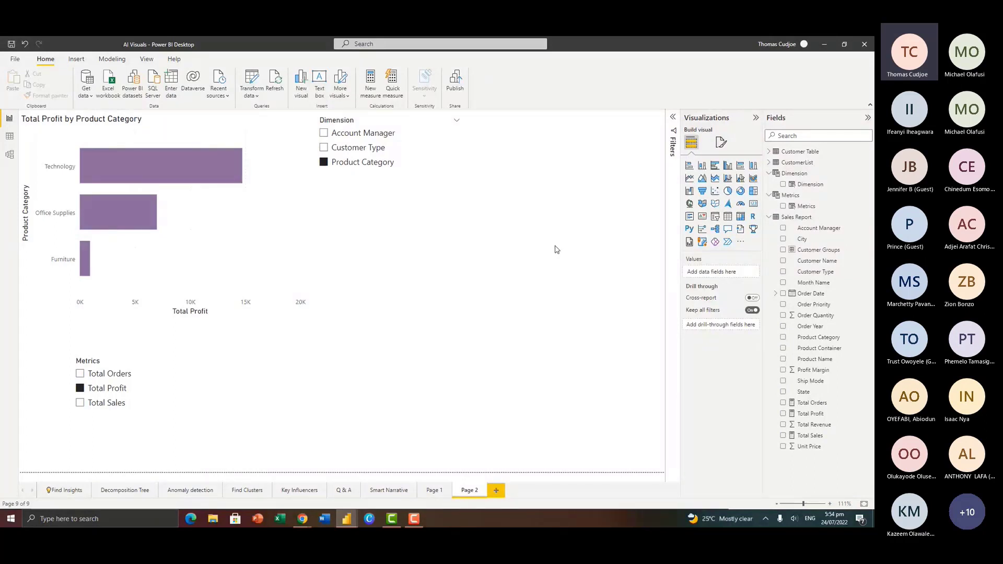
Create a decimal numeric range parameter named Proposed Tax with minimum 0, maximum 0.3, increment 0.05 and default 0.10, including a slicer on the page
left_click(112, 58)
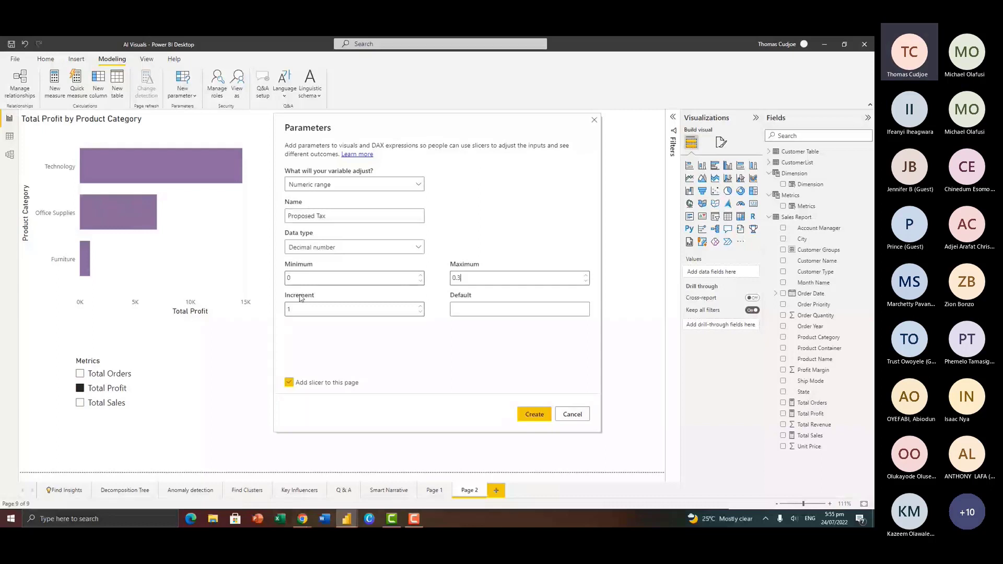
left_click(308, 308)
key("BackSpace")
type("0.05")
left_click(463, 309)
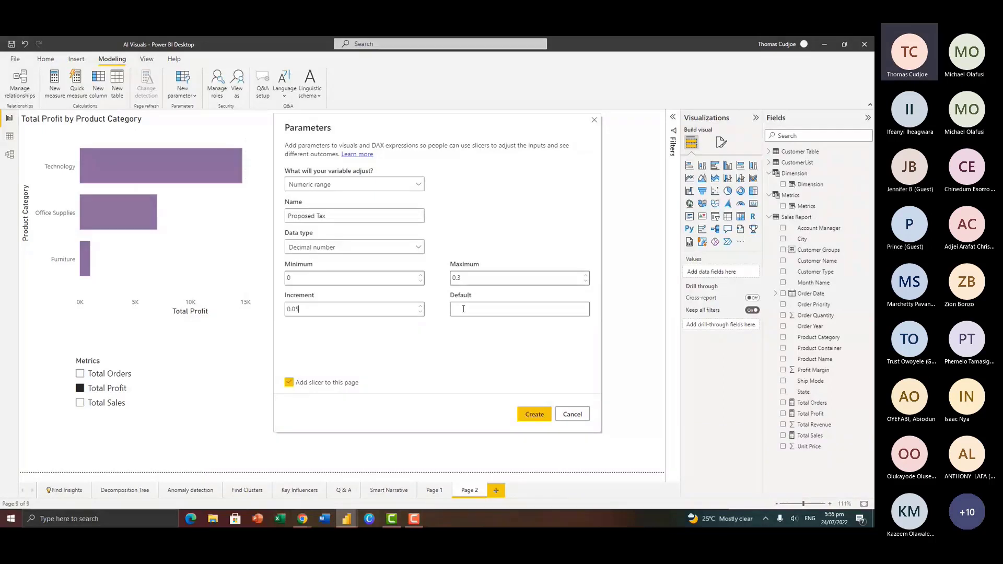
left_click(463, 309)
type("1")
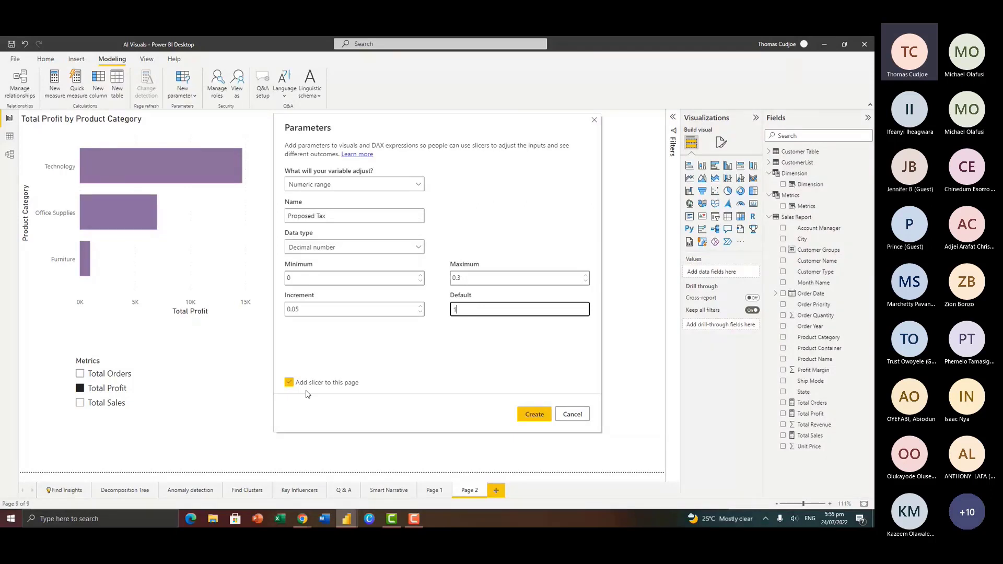
key("Return")
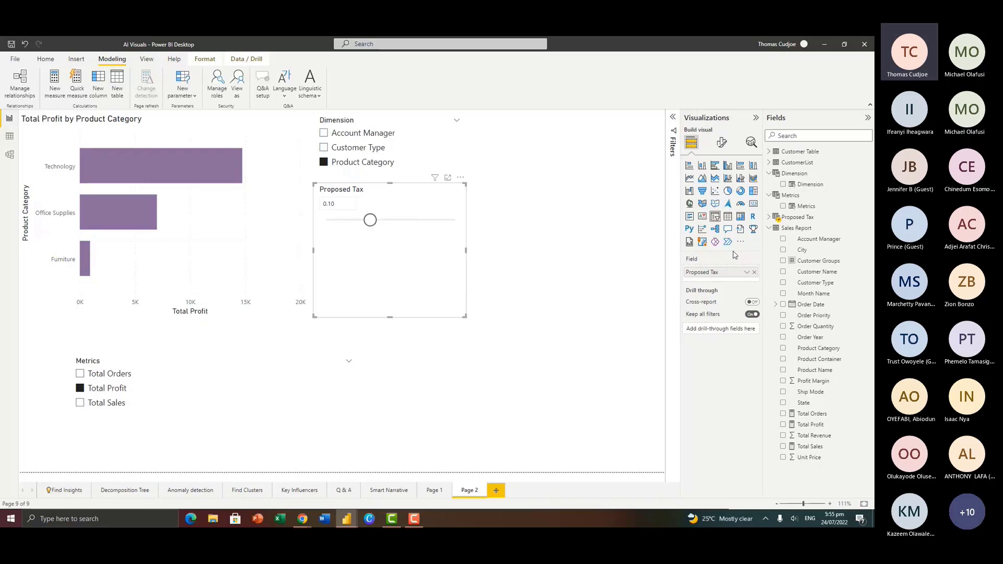
Show the Proposed Tax Value measure in a card on the page and set the Proposed Tax slider to 0.05
left_click(784, 228)
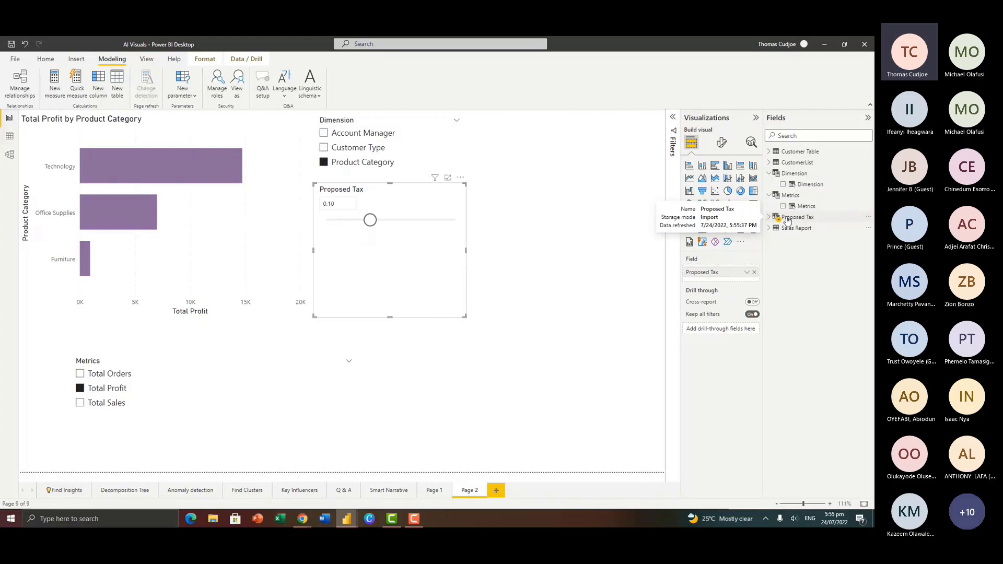
left_click(787, 218)
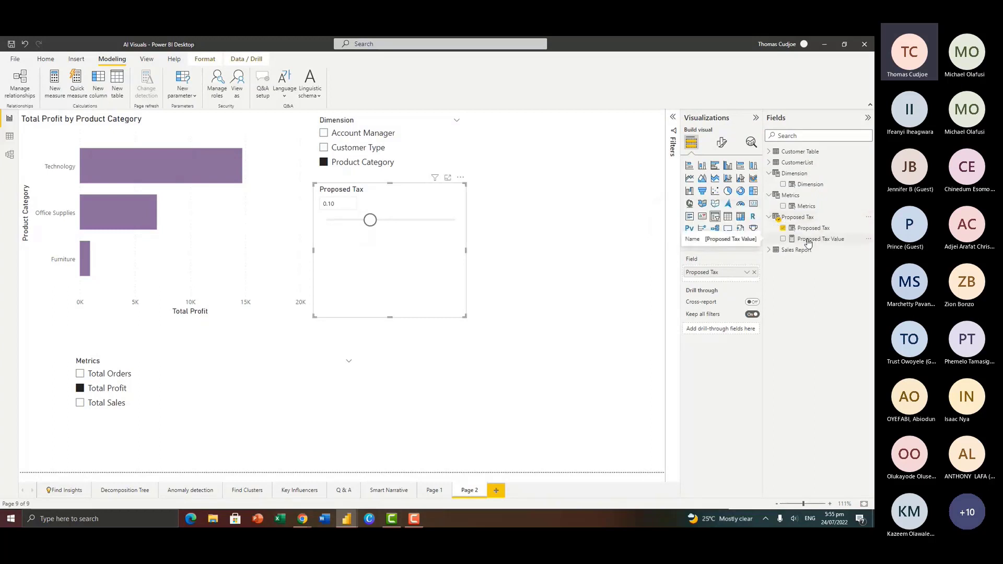
left_click(813, 241)
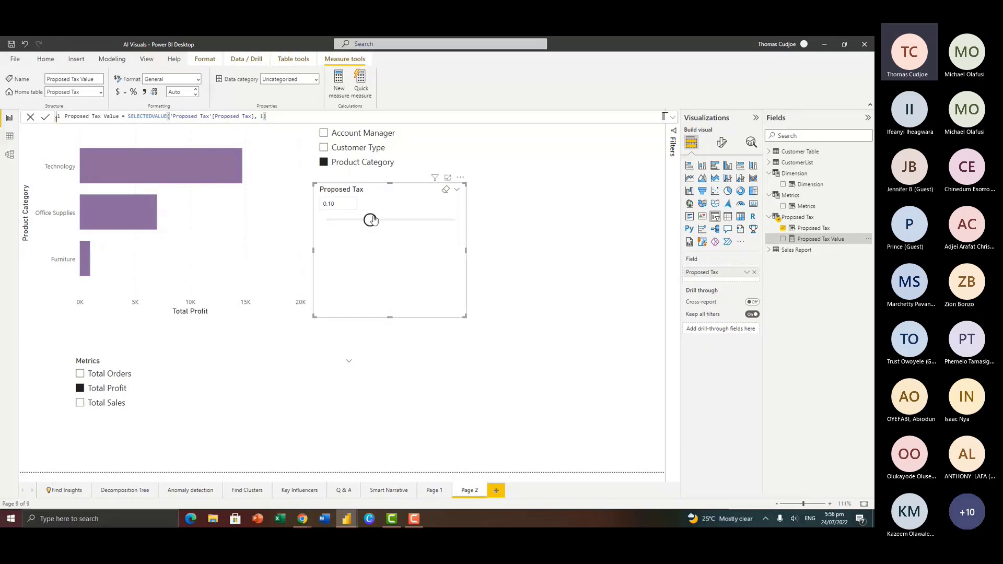
left_click_drag(820, 239, 534, 327)
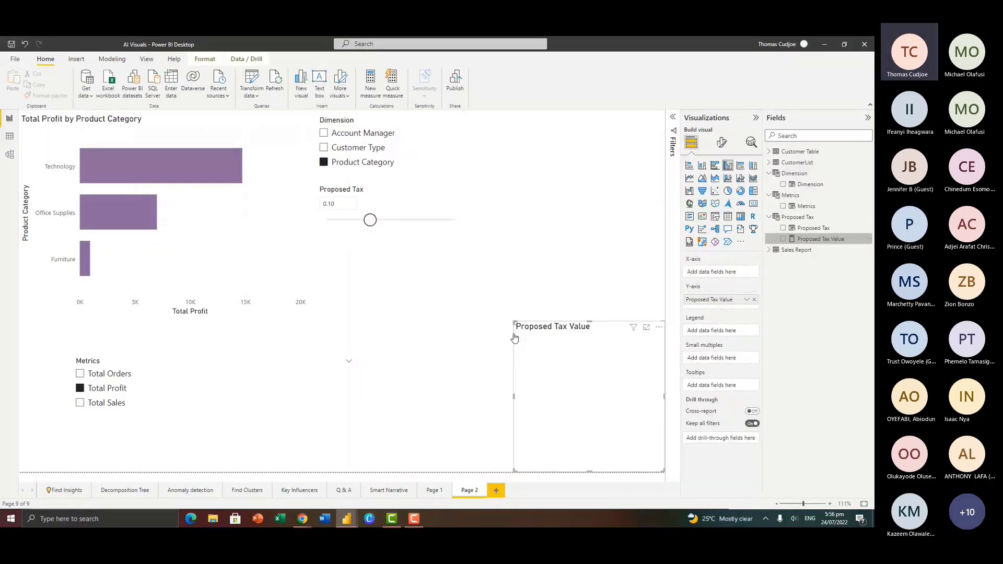
left_click(753, 205)
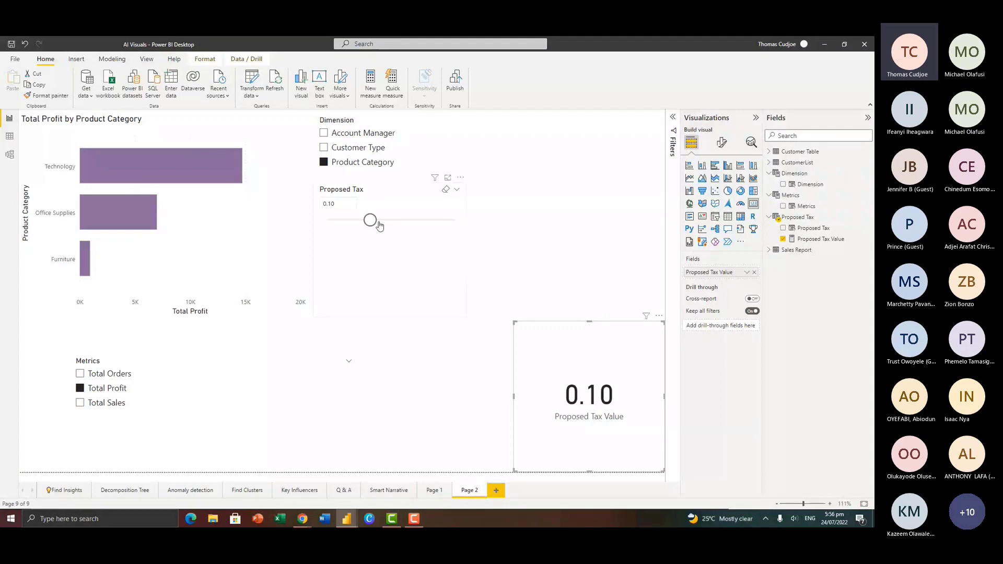
left_click_drag(379, 222, 351, 224)
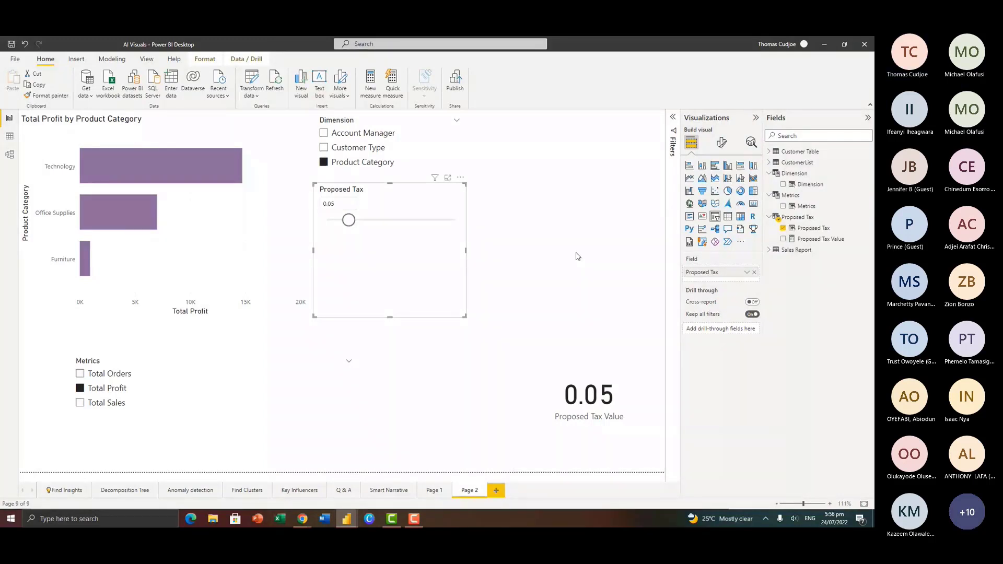
Inspect the Proposed Tax table's GENERATESERIES formula, format its column as a percentage with 0 decimal places, and return to the report page
left_click(10, 136)
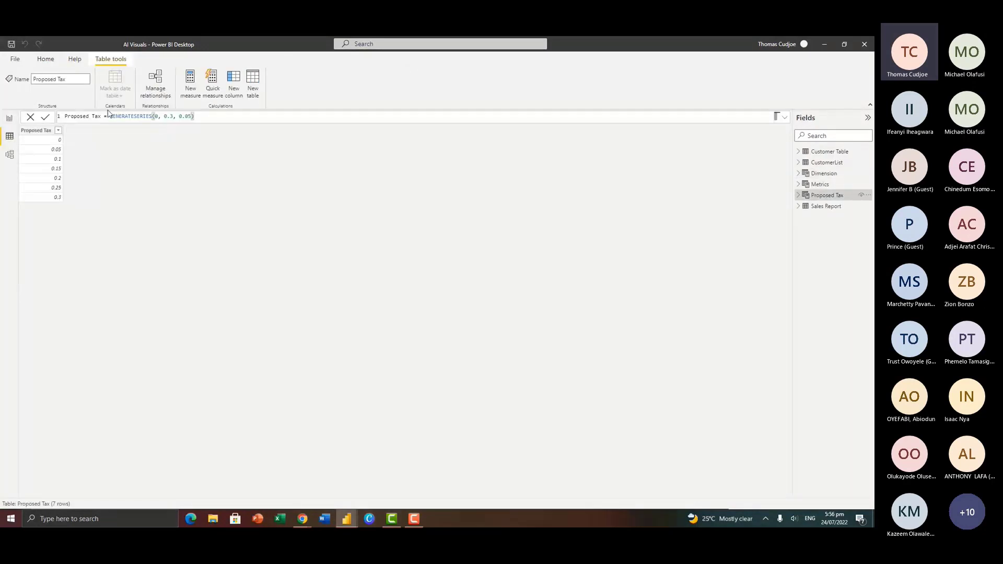
left_click_drag(108, 114, 234, 113)
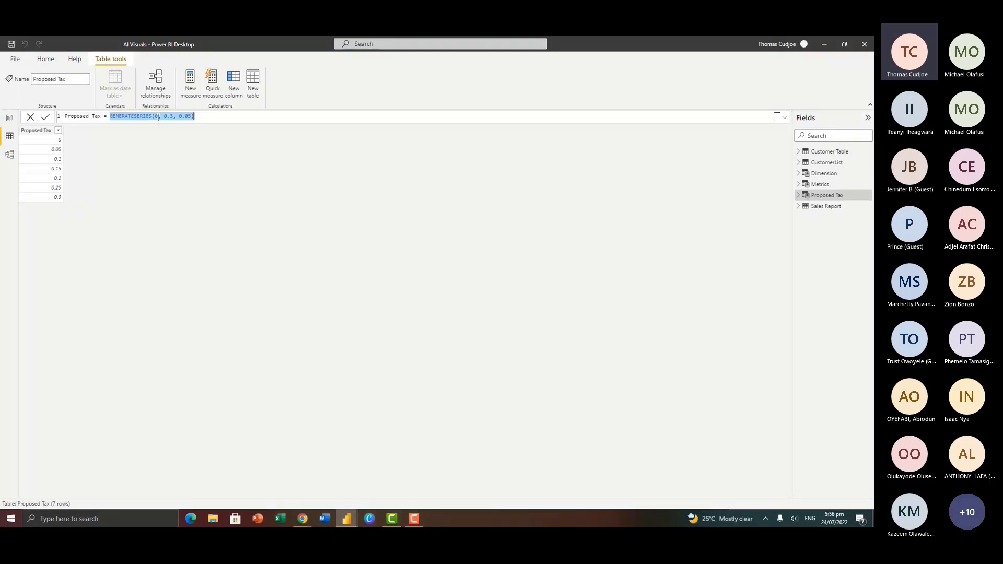
left_click(34, 134)
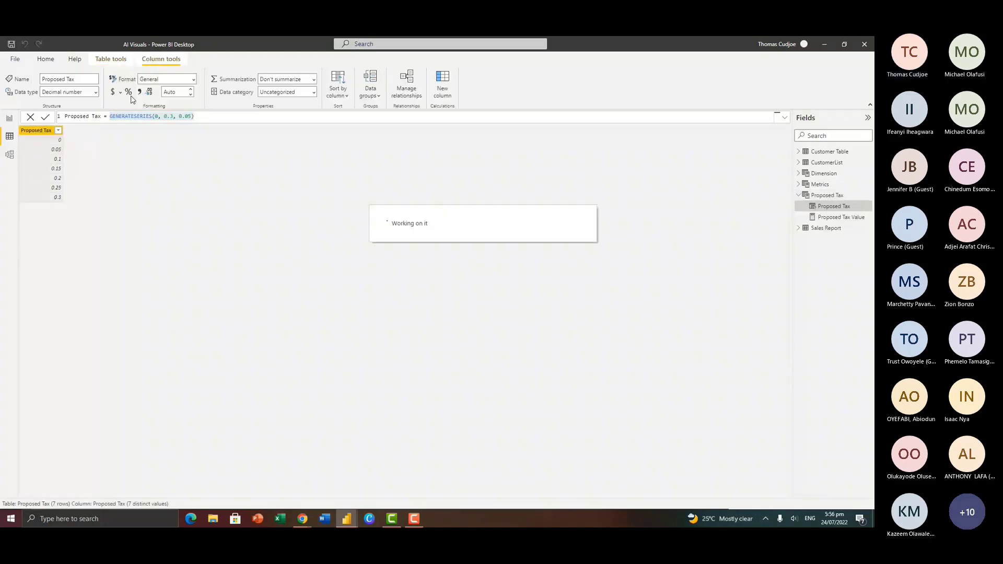
left_click(128, 93)
left_click(184, 90)
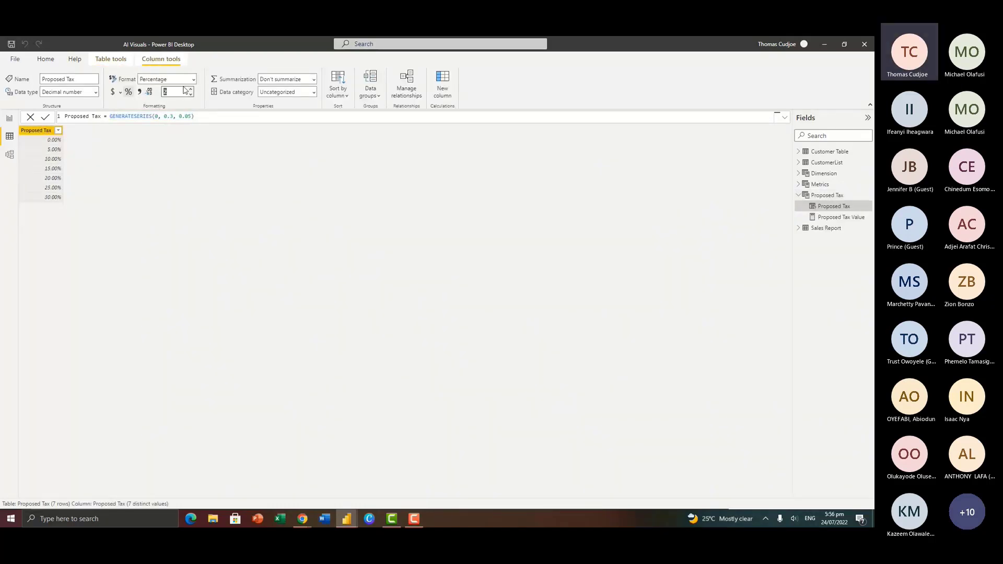
type("0")
key("Return")
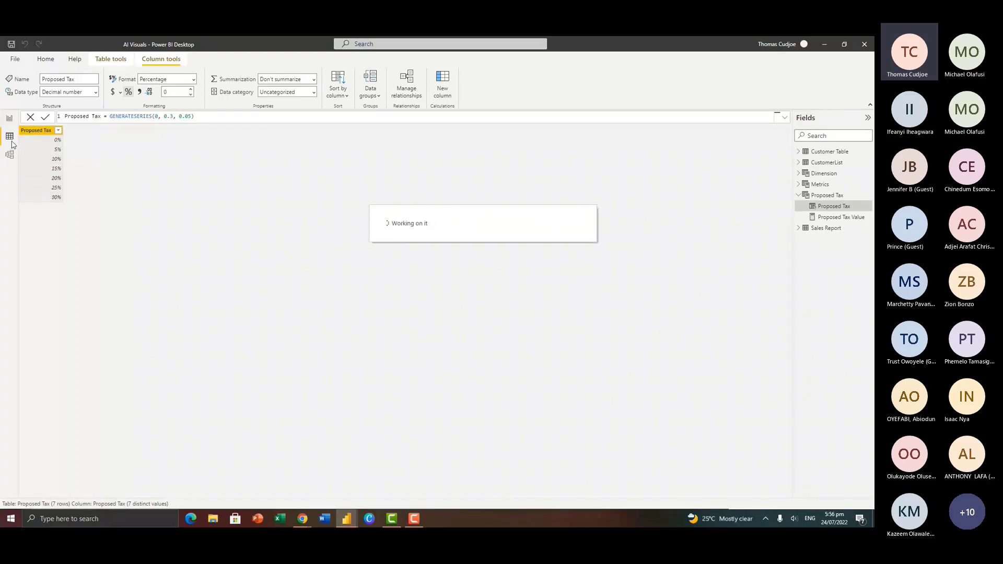
left_click(7, 120)
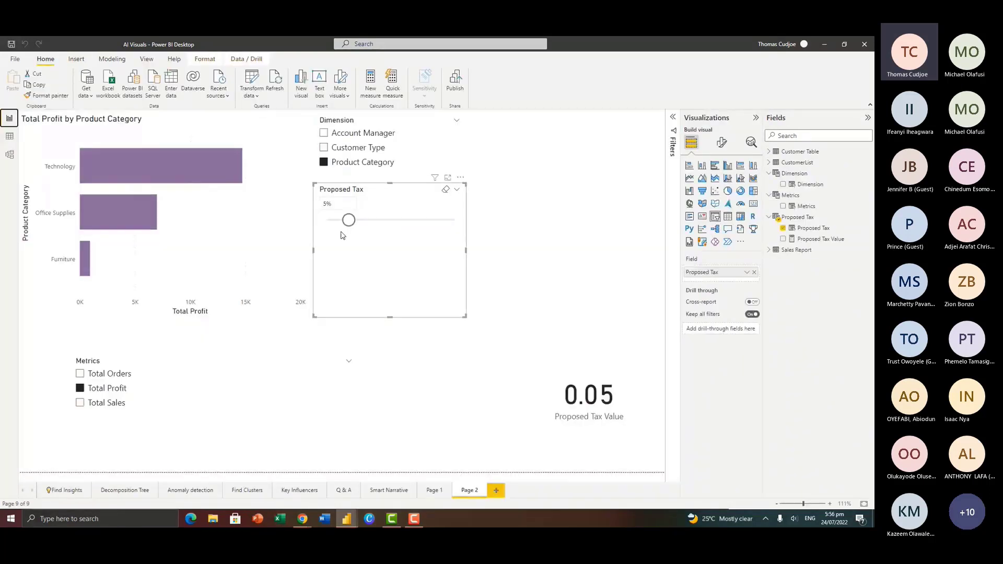
Format the Proposed Tax Value measure as a percentage and test the Proposed Tax slider at 10%, 20% and 5%
left_click_drag(348, 220, 370, 220)
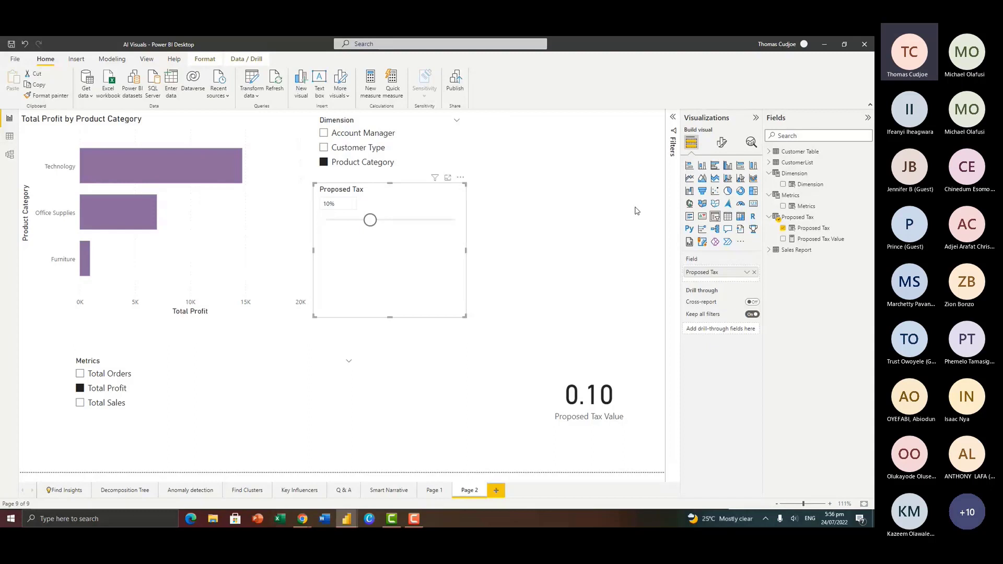
left_click(821, 239)
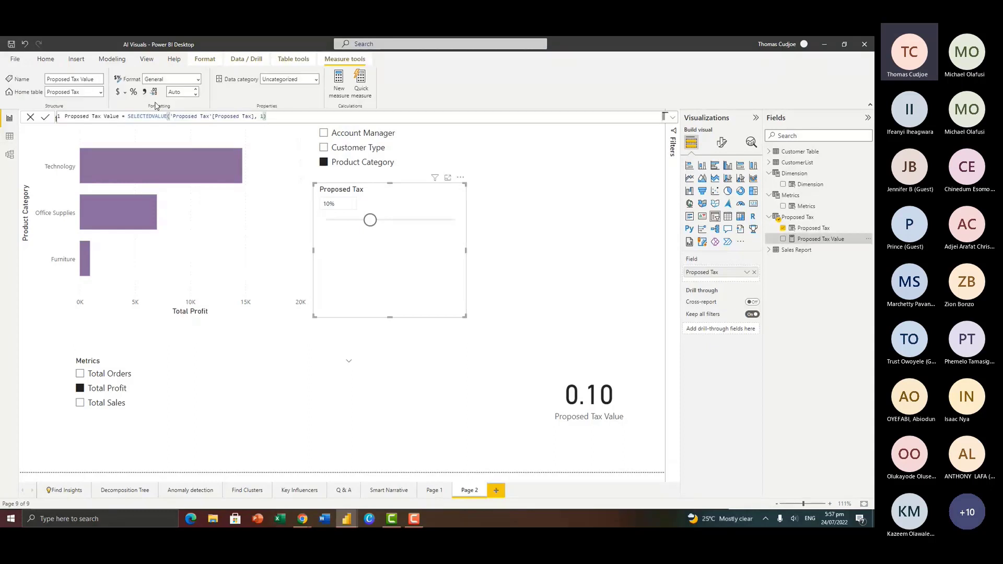
left_click(136, 94)
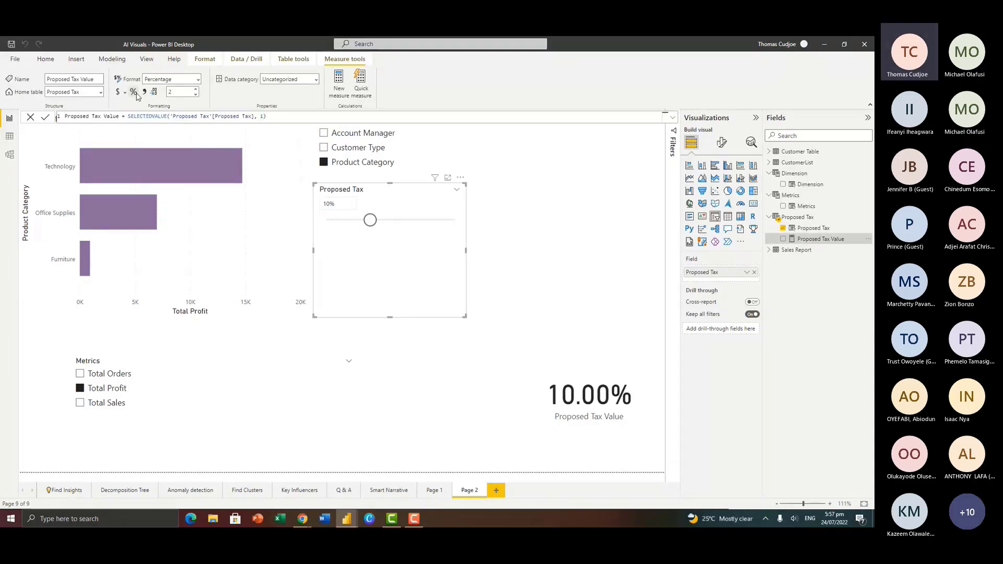
left_click(313, 387)
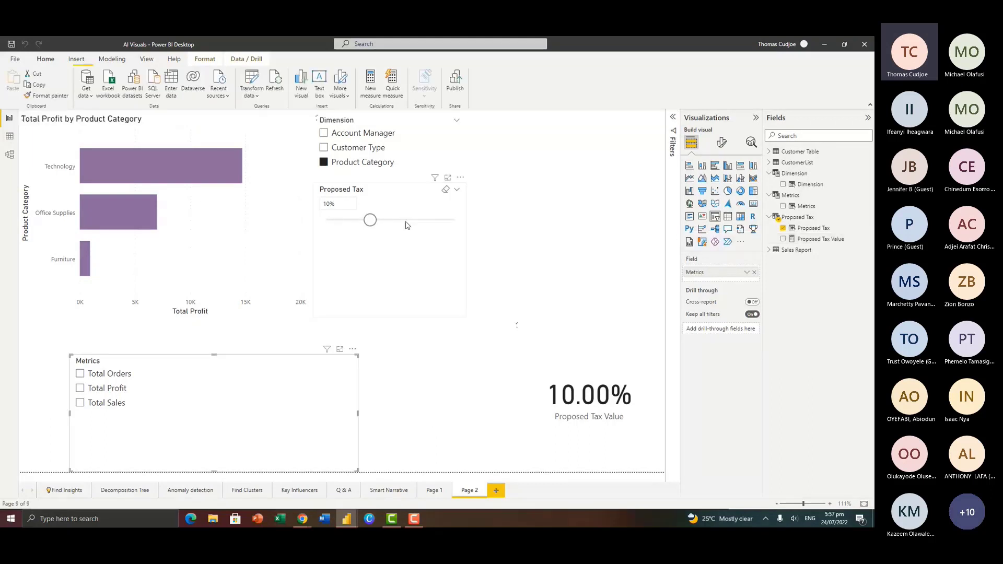
left_click(406, 222)
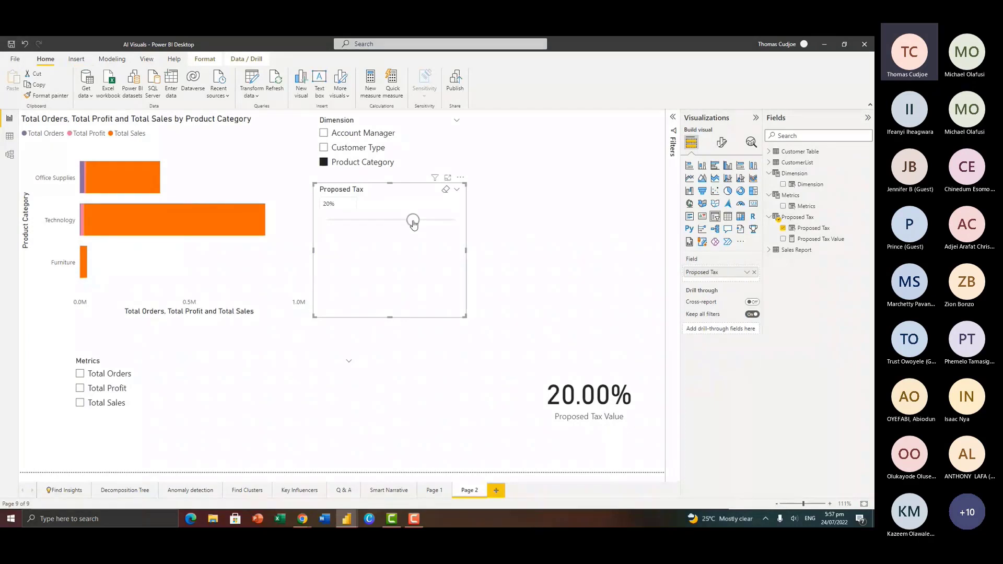
left_click_drag(413, 222, 348, 220)
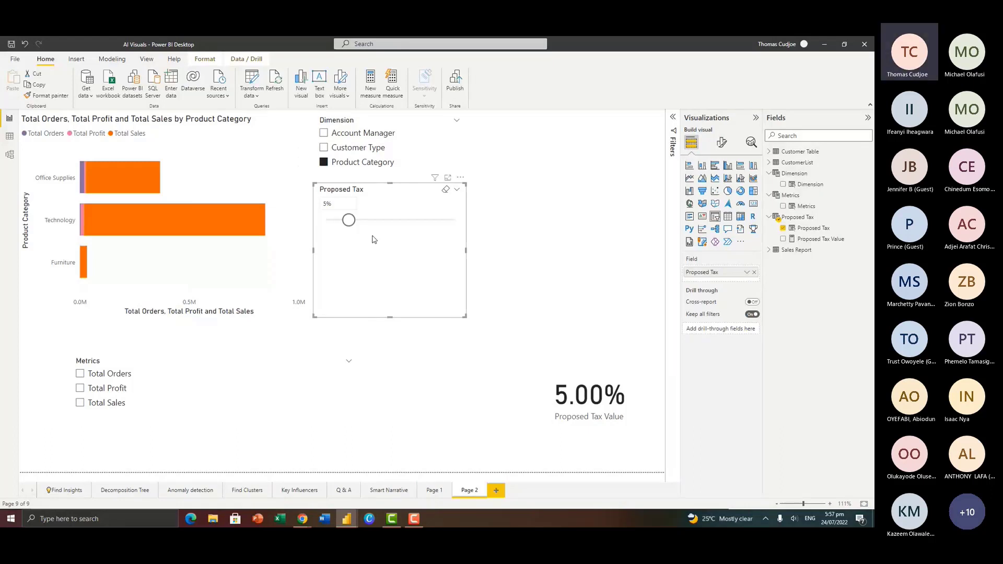
Examine the Total Profit measure and Total Revenue column in Sales Report, and set the Proposed Tax slider to 10%
left_click(769, 251)
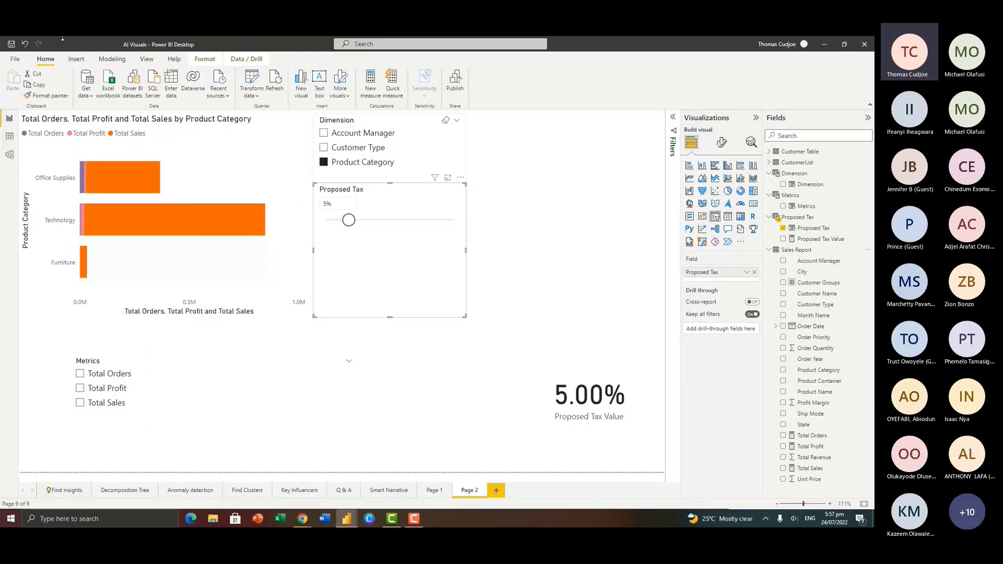
left_click(815, 447)
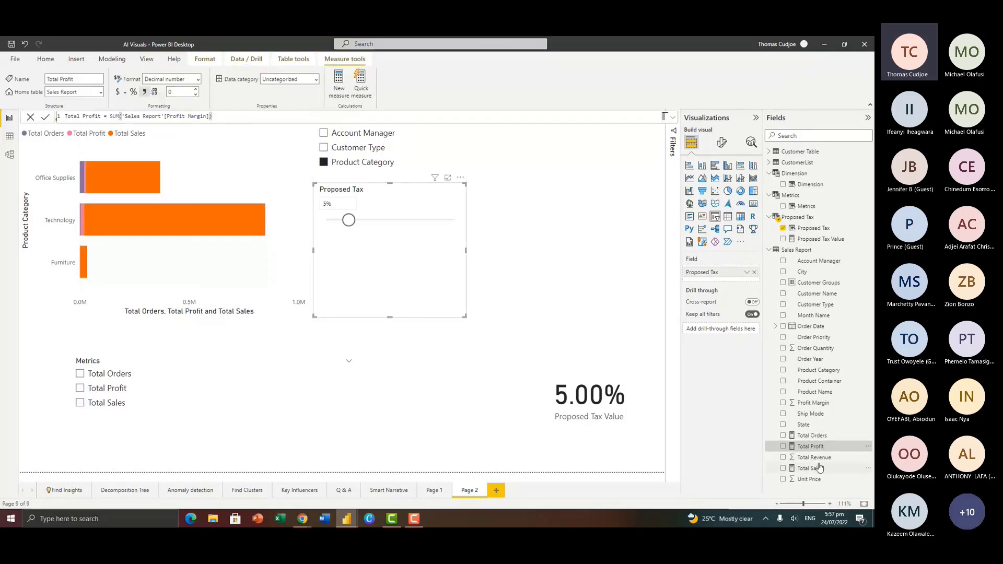
left_click(819, 460)
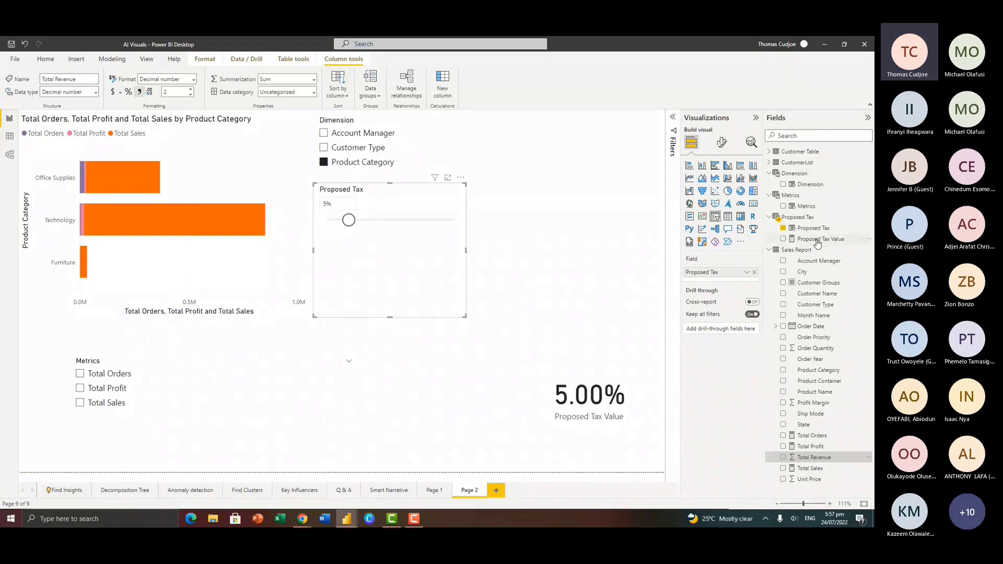
left_click_drag(349, 220, 369, 225)
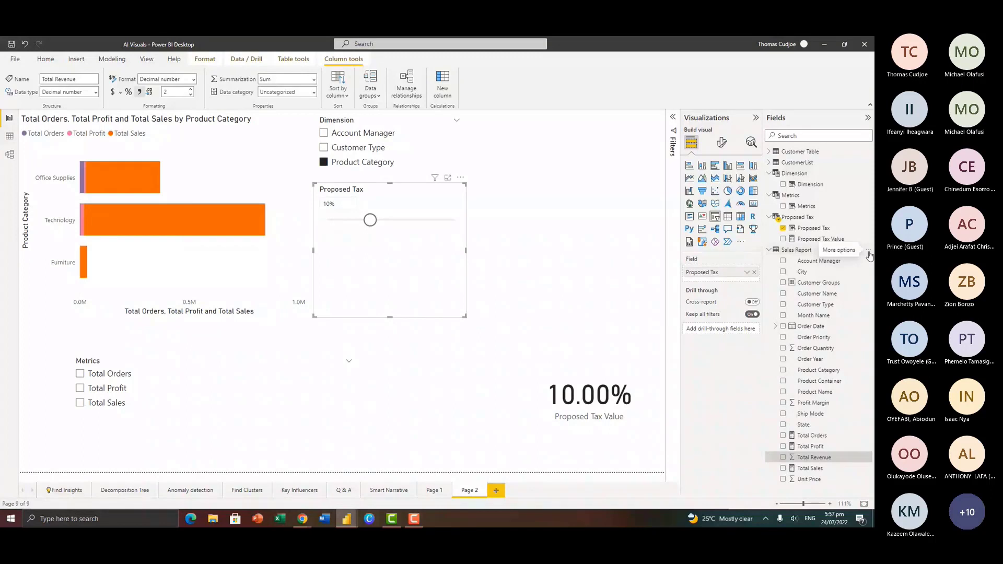
Create the Sales Report measure Tax payable = [Total Sales] * 'Proposed Tax'[Proposed Tax Value], formatted with thousands separators, and show it in a card
left_click(868, 254)
left_click(811, 260)
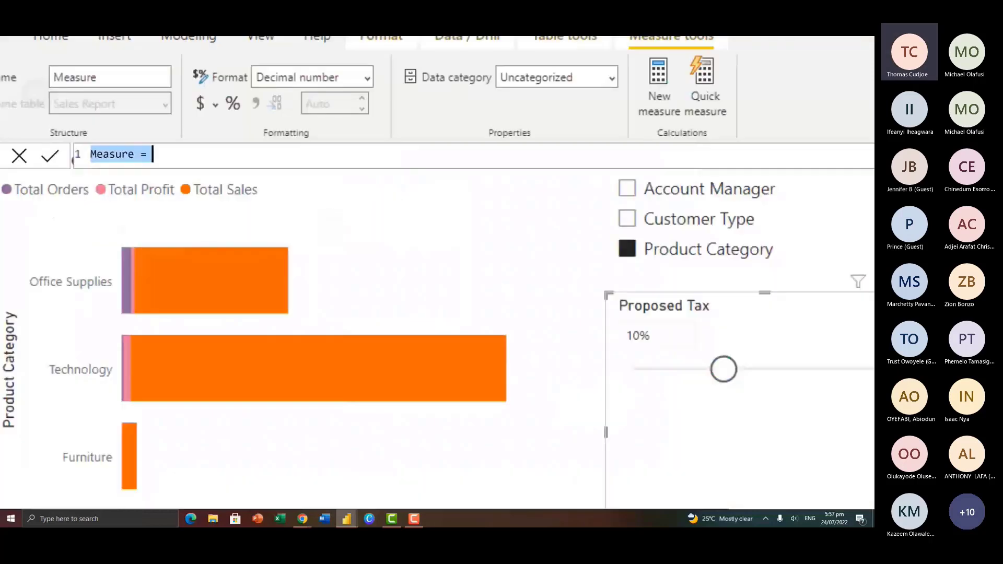
type("T")
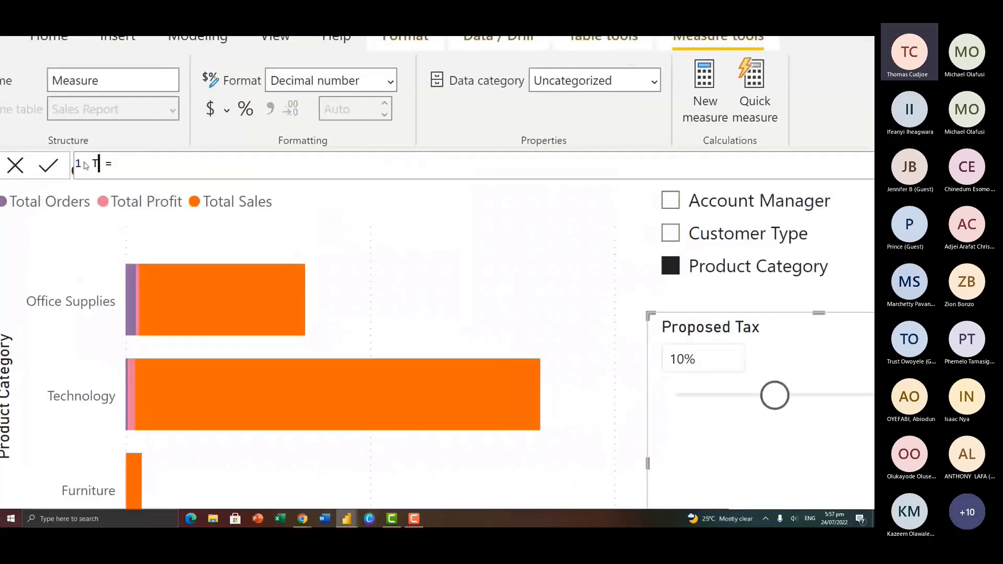
type("ax payable")
left_click(189, 165)
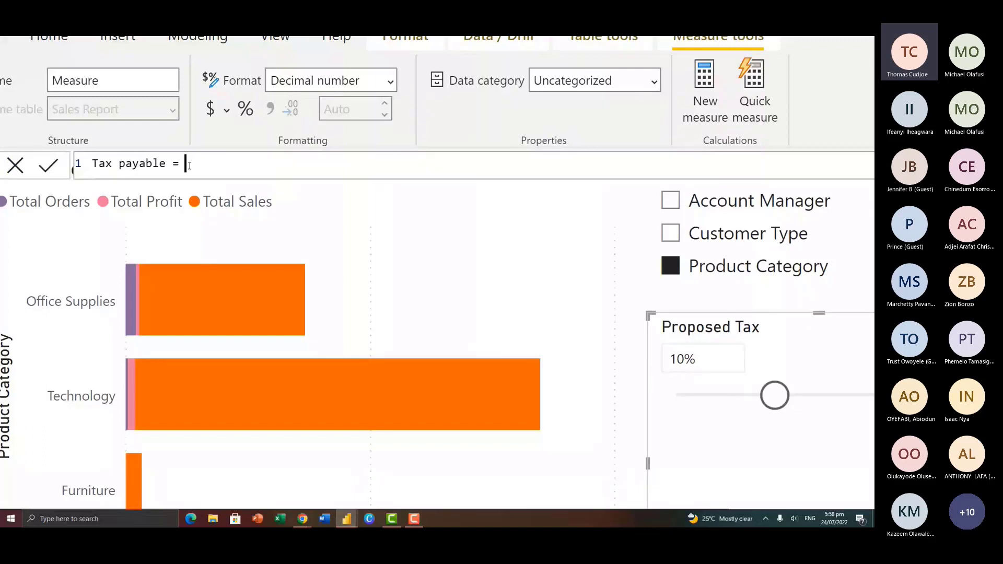
type("[")
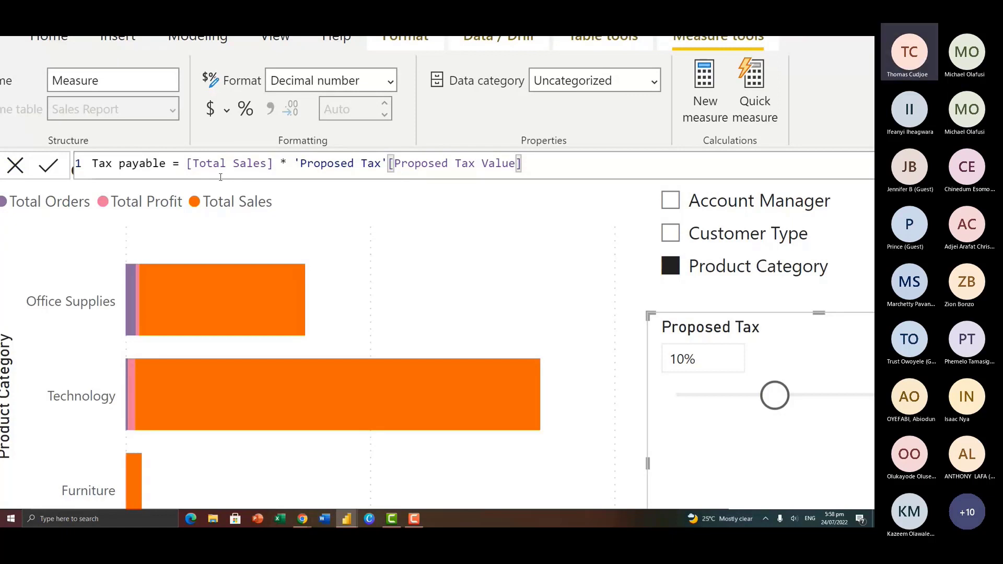
key("Return")
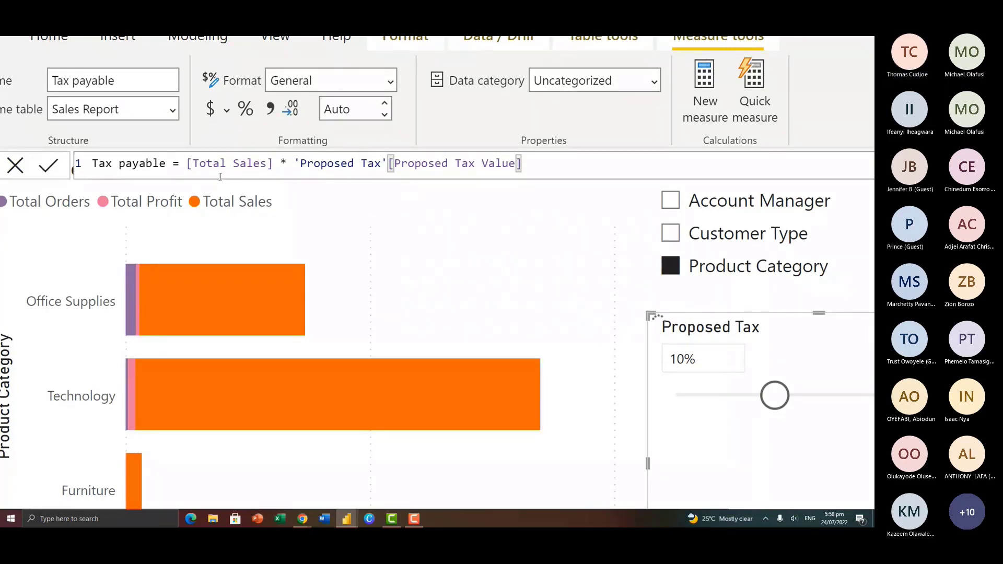
left_click(272, 111)
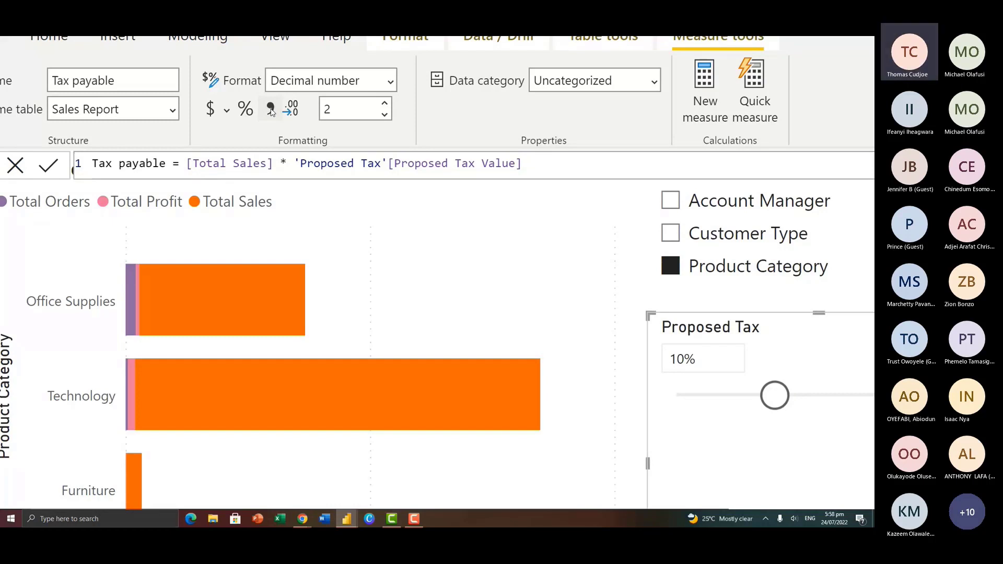
left_click(271, 111)
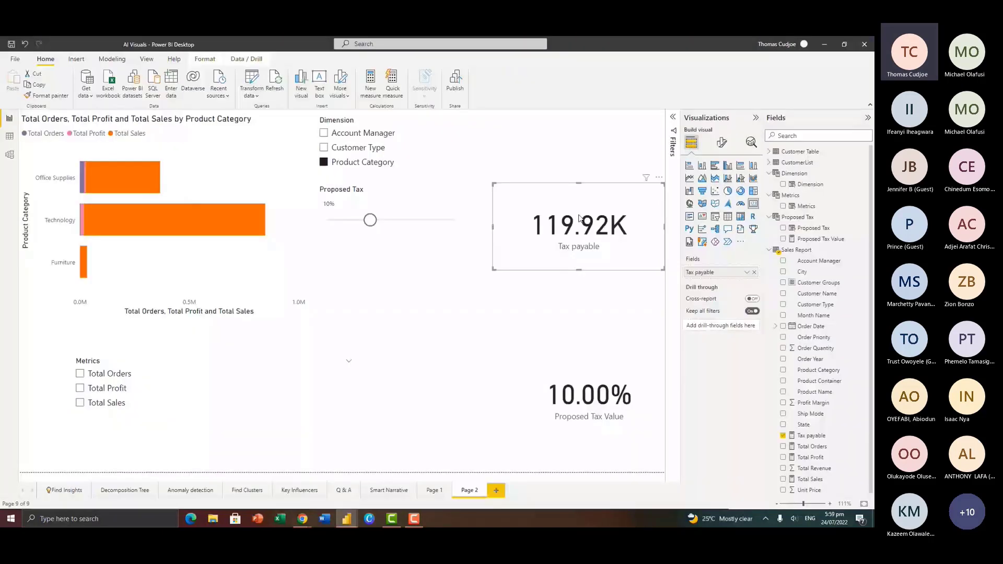
Test how the Tax payable card responds to the Proposed Tax slider at 15%, 30% and 5%
left_click_drag(370, 220, 396, 228)
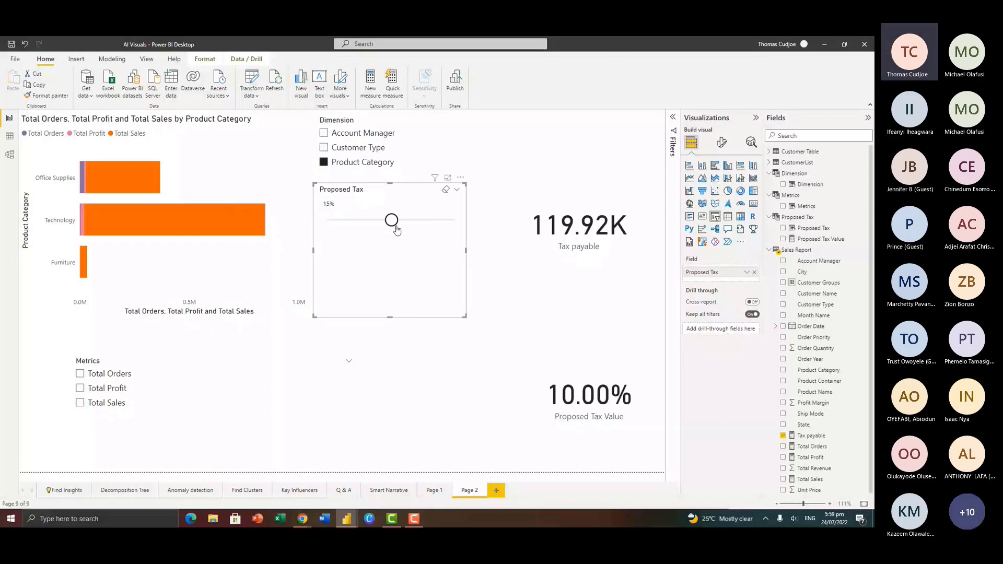
left_click_drag(392, 220, 446, 222)
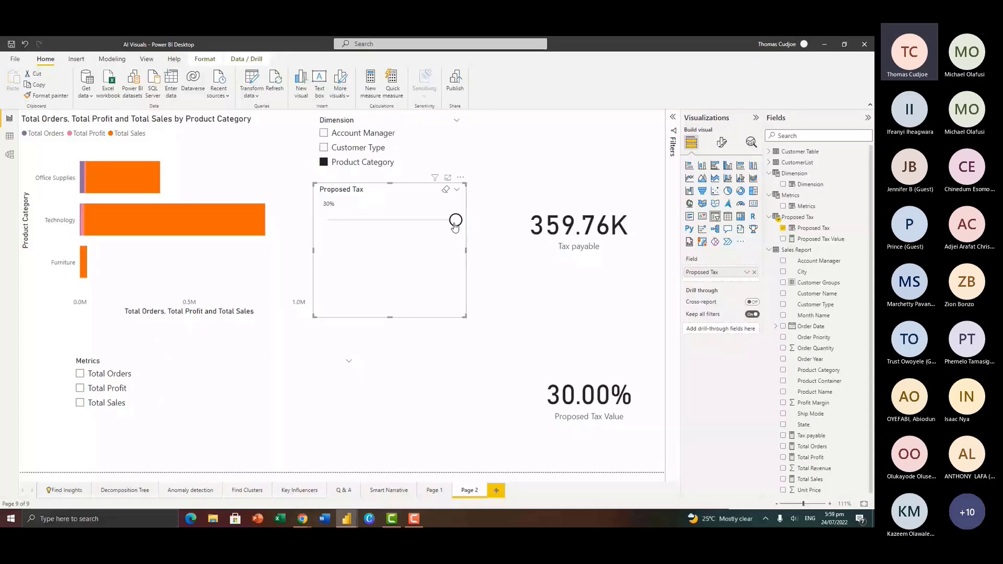
left_click_drag(455, 220, 349, 220)
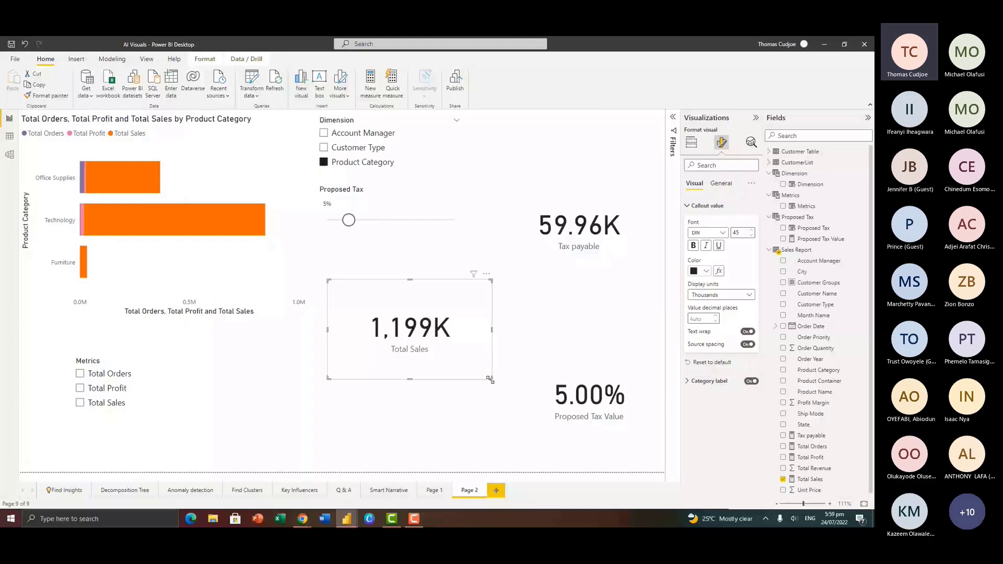
Add a Total Sales card displayed in thousands, enlarge it, and set the Proposed Tax slider to 10%
left_click_drag(490, 381, 526, 391)
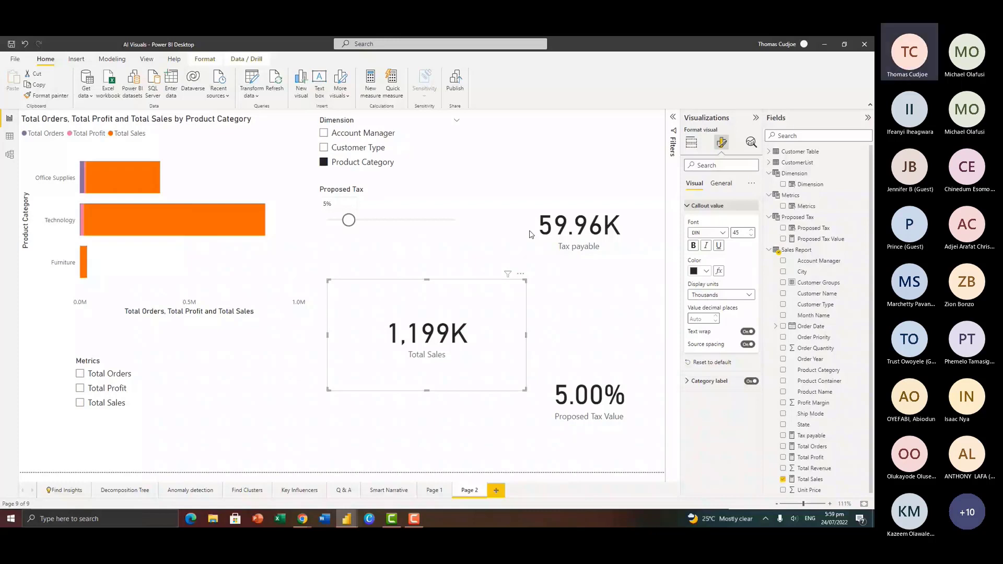
left_click_drag(348, 220, 370, 220)
Create the Sales Report measure Sales after tax = [Total Sales] * (1-'Proposed Tax'[Proposed Tax Value])
left_click(565, 286)
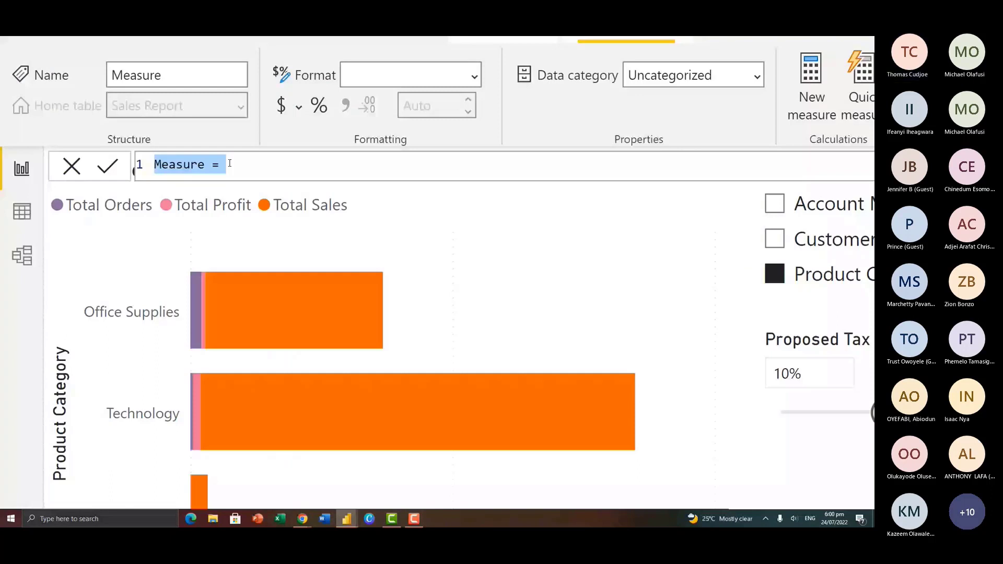
left_click_drag(205, 165, 147, 168)
type("Sales afte")
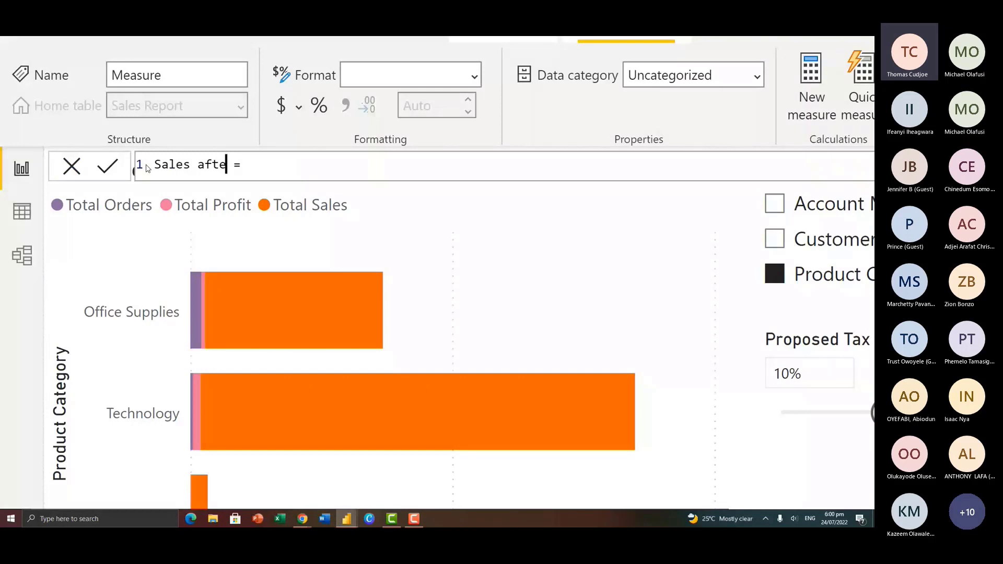
type("r tax")
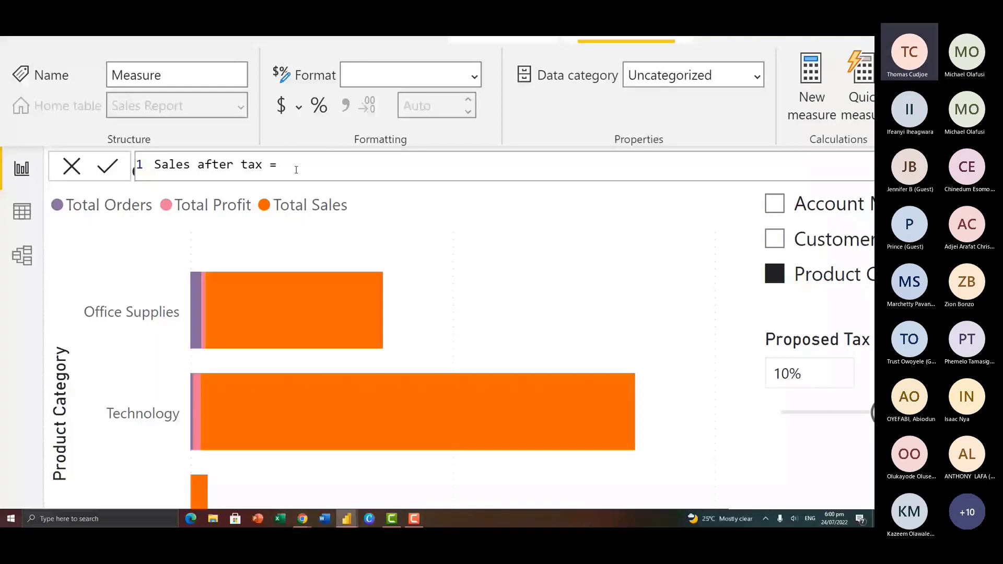
type("[Total Sales] - (1-")
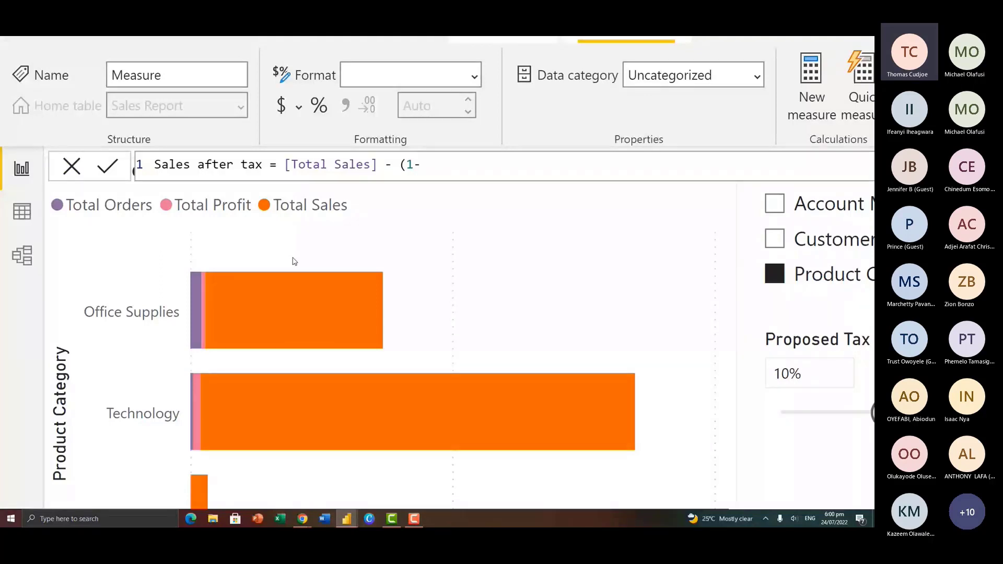
double_click(385, 164)
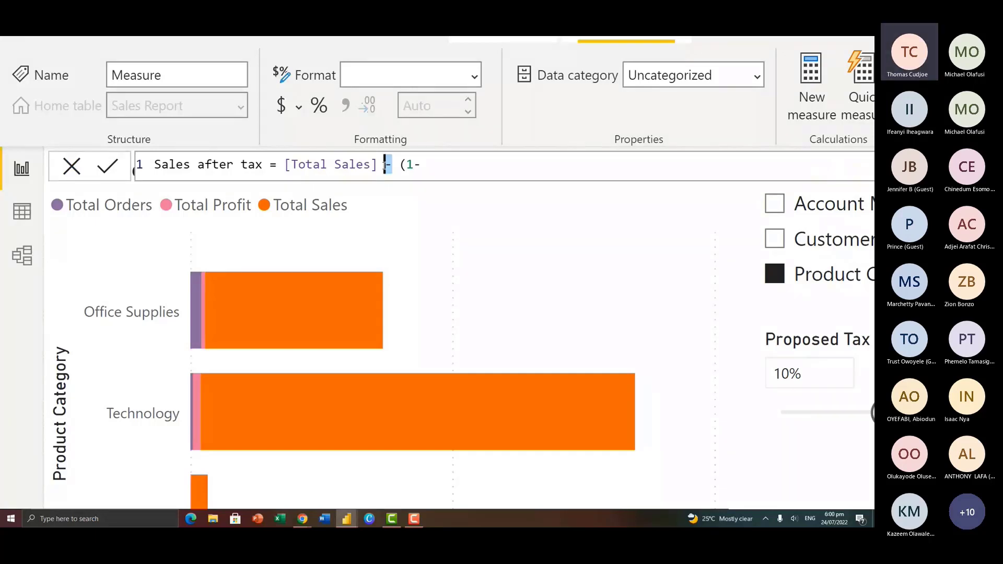
type("*")
key("End")
type("pro")
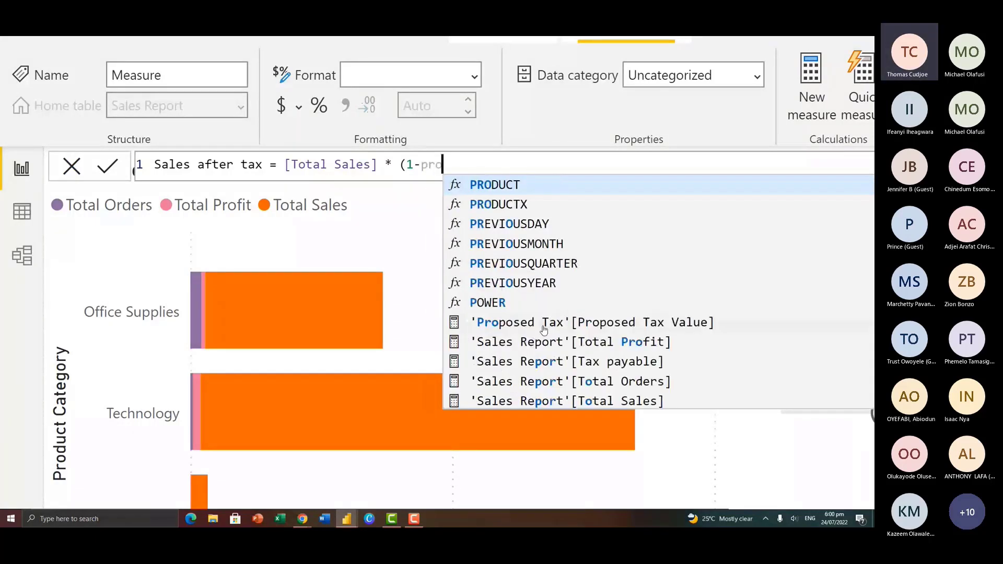
left_click(543, 322)
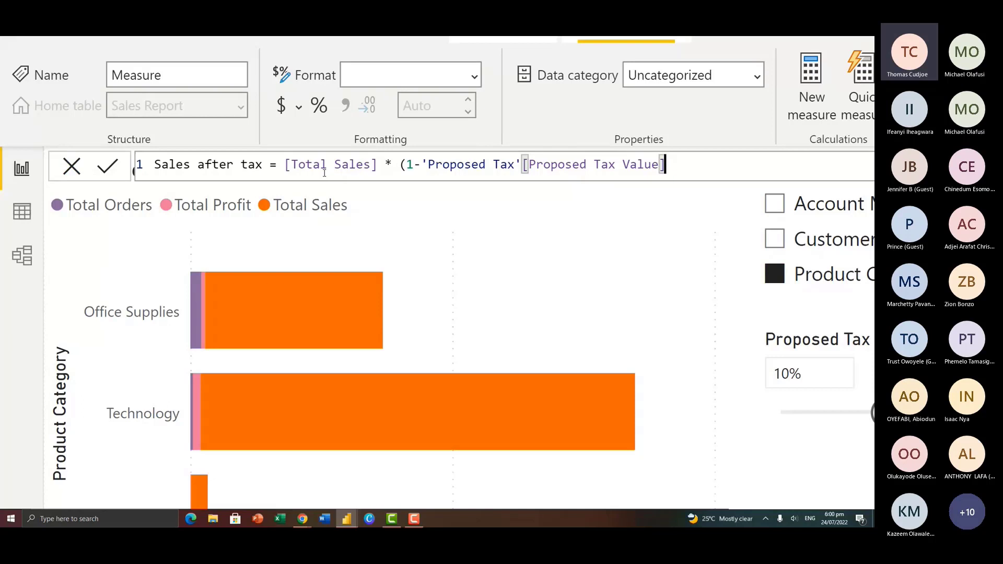
type(")")
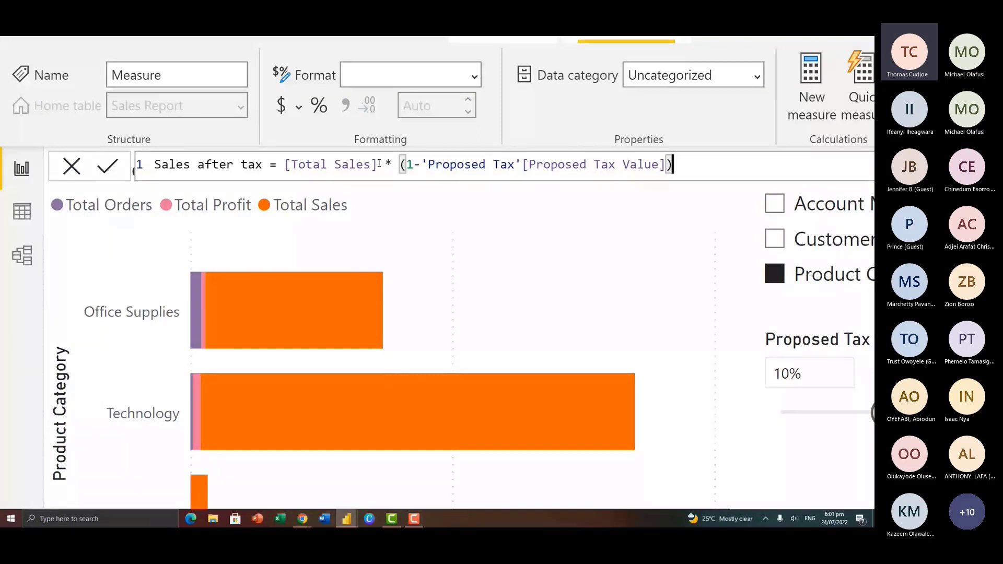
left_click_drag(379, 164, 287, 167)
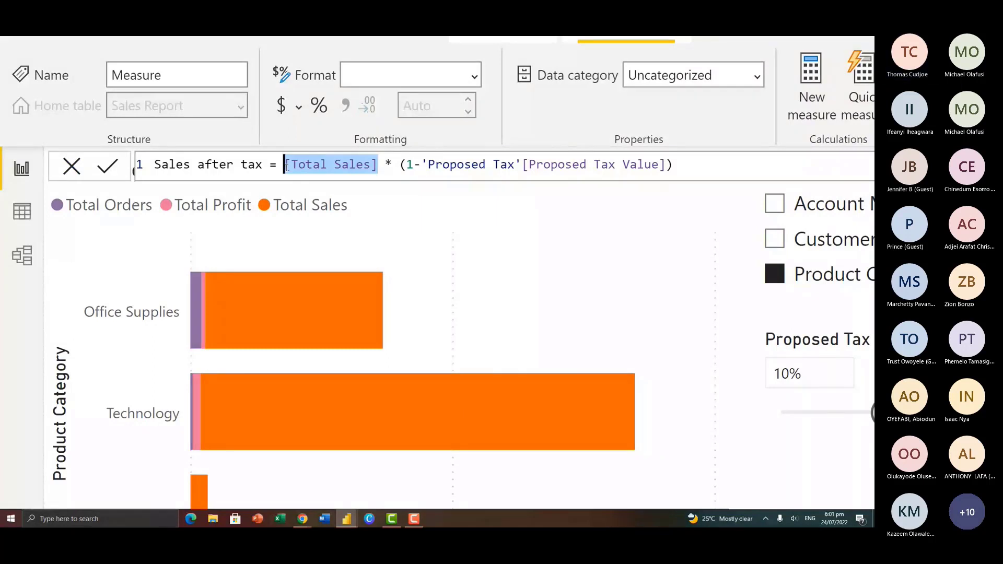
left_click(697, 166)
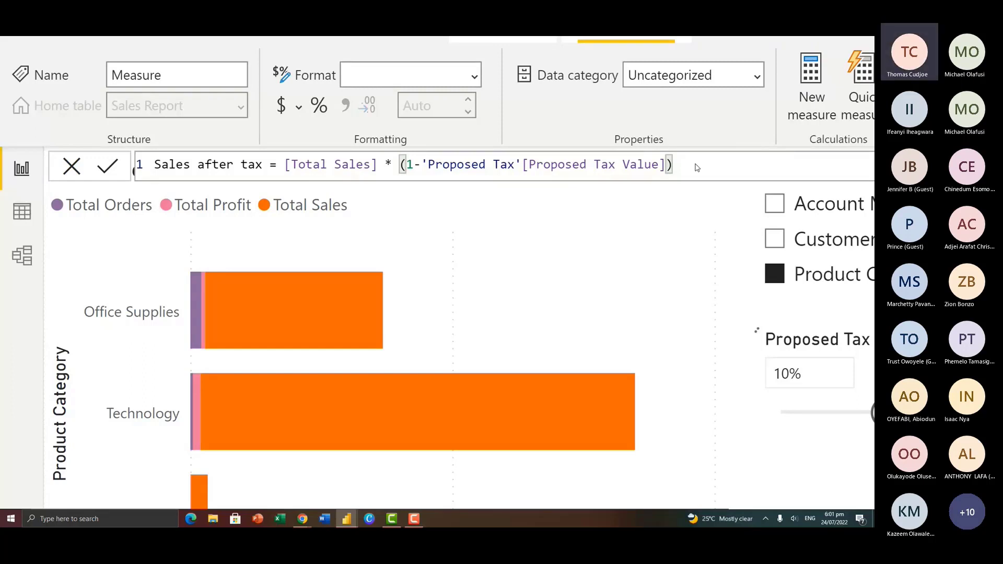
key("Return")
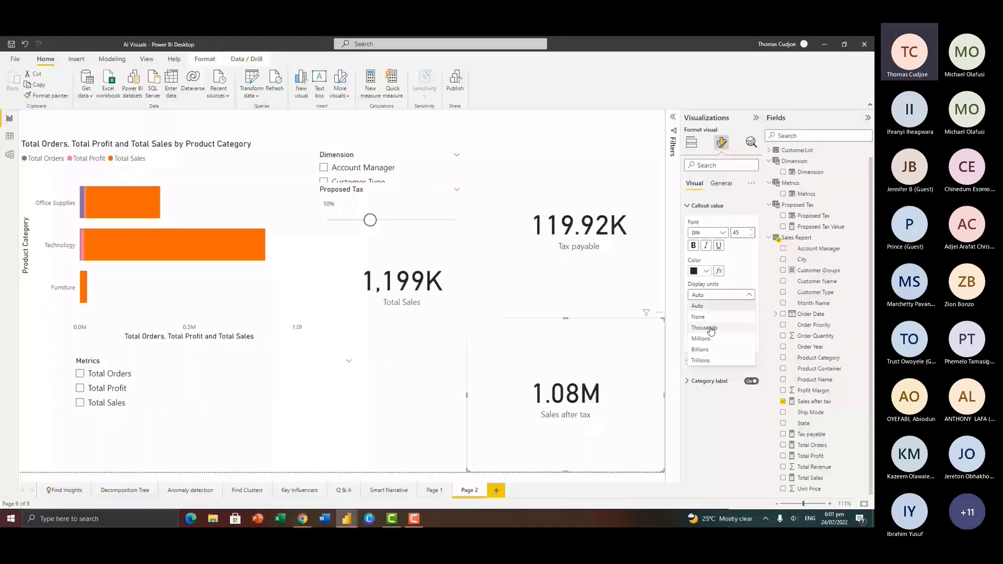
Show Sales after tax in a card with display units in thousands, and set the Proposed Tax slider to 20%
left_click(711, 327)
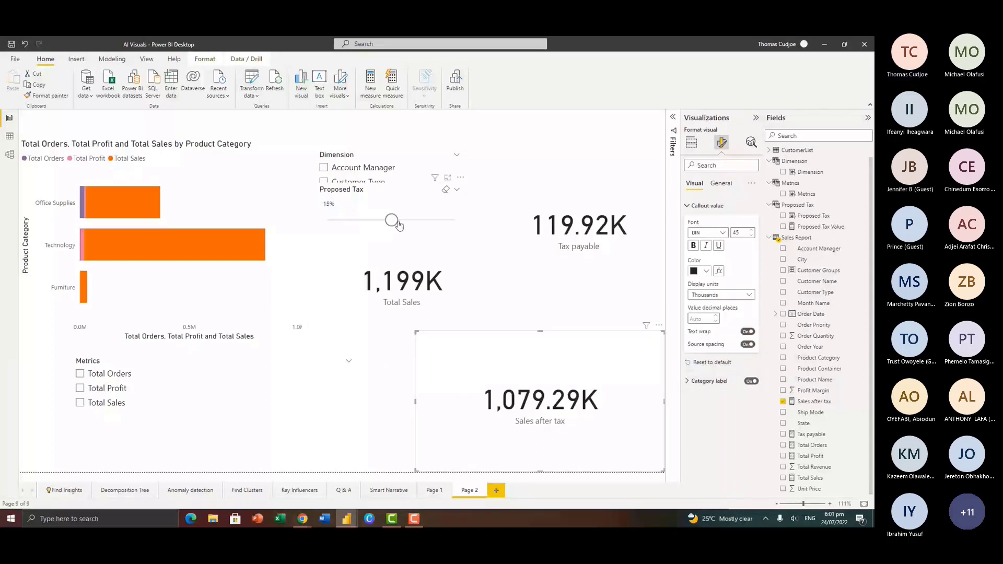
left_click_drag(398, 225, 420, 225)
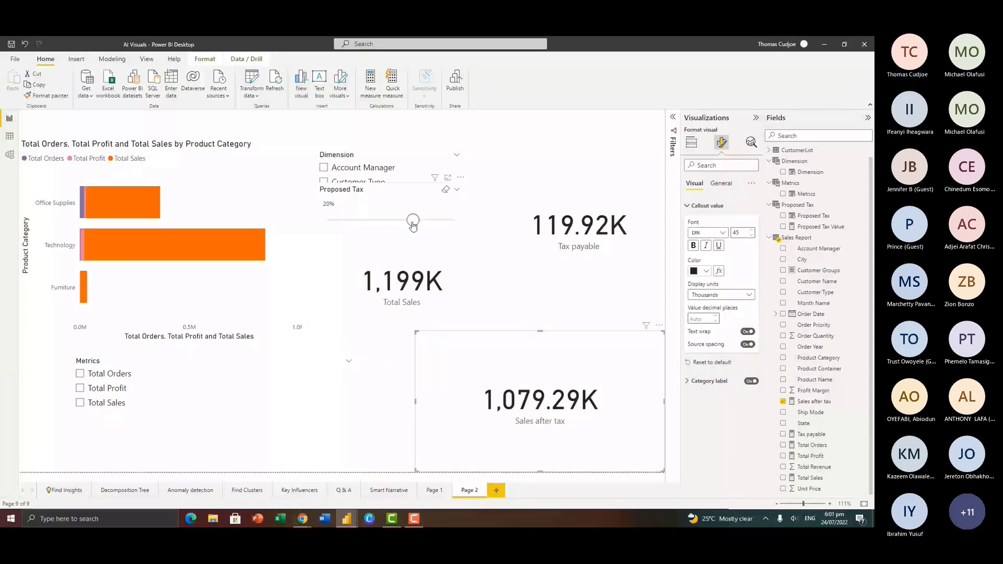
left_click(504, 170)
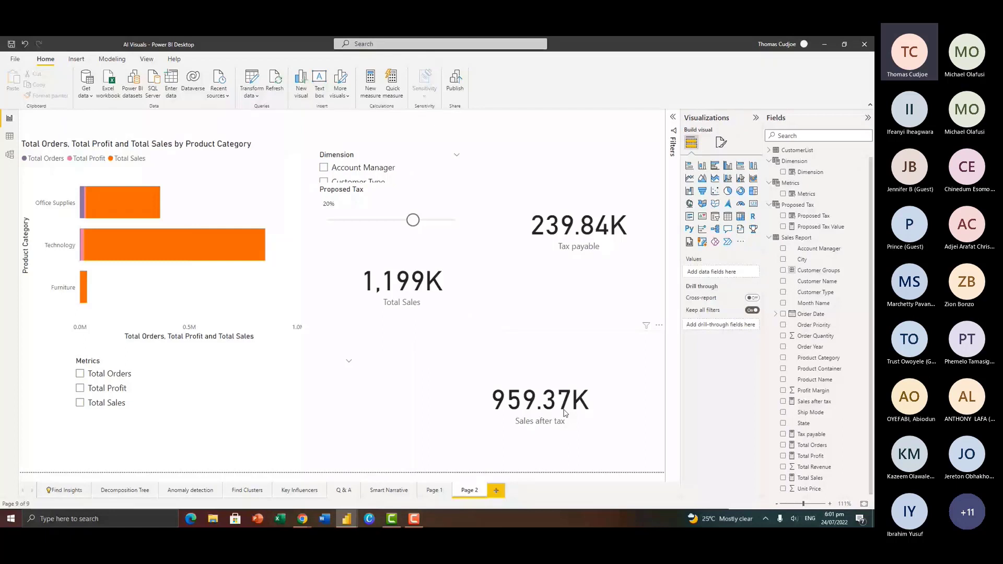
Set the Proposed Tax slider to 15% and shorten the slicer so it clears the Total Sales card
left_click(380, 203)
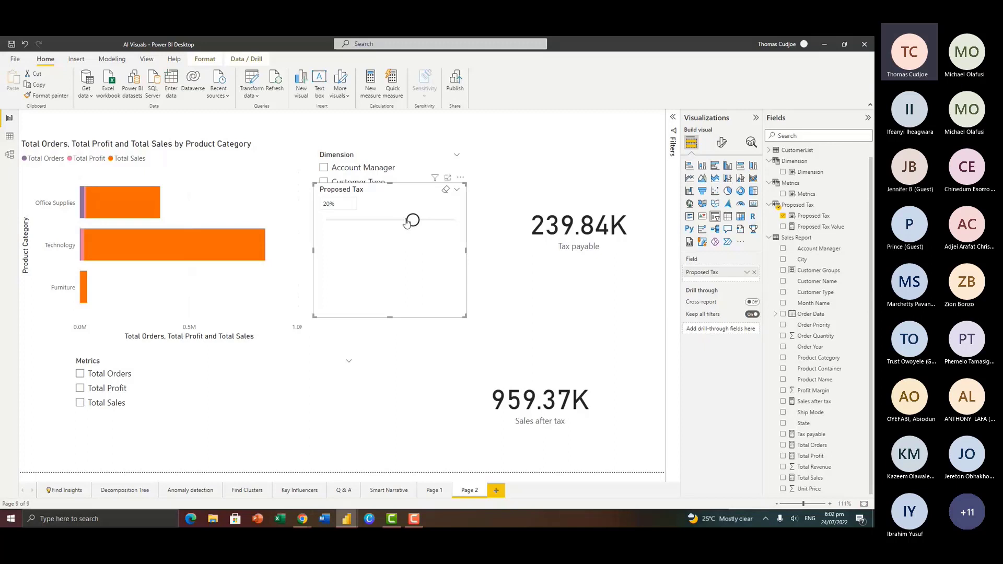
left_click_drag(407, 222, 383, 222)
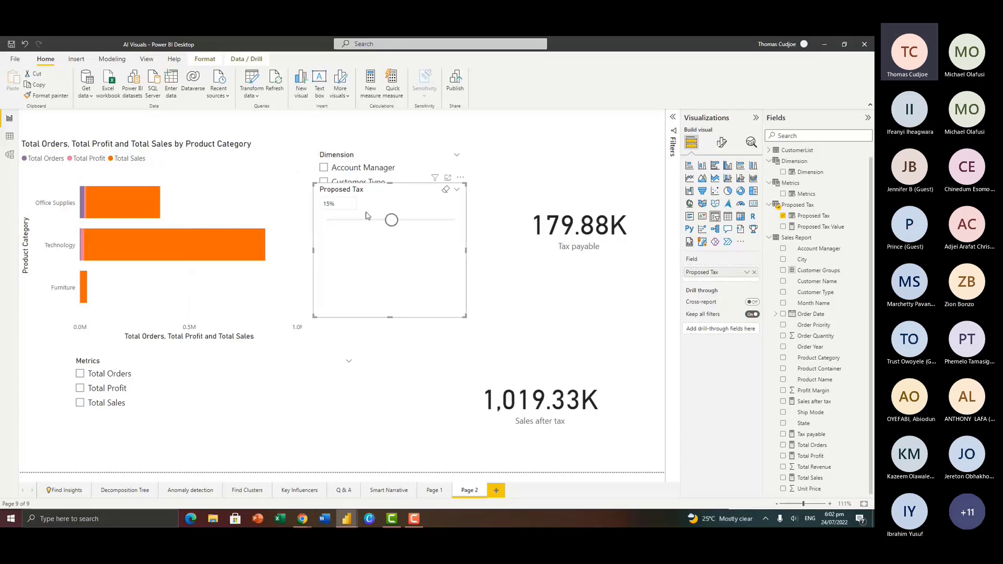
left_click_drag(390, 316, 380, 233)
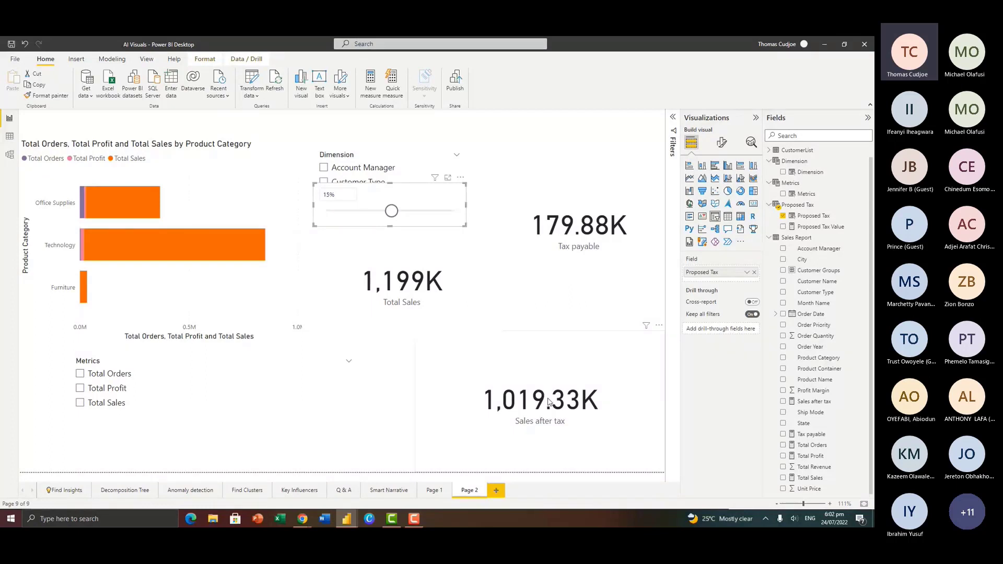
Set the Proposed Tax slider to 0% and check the Tax payable and Sales after tax cards
left_click_drag(391, 210, 326, 215)
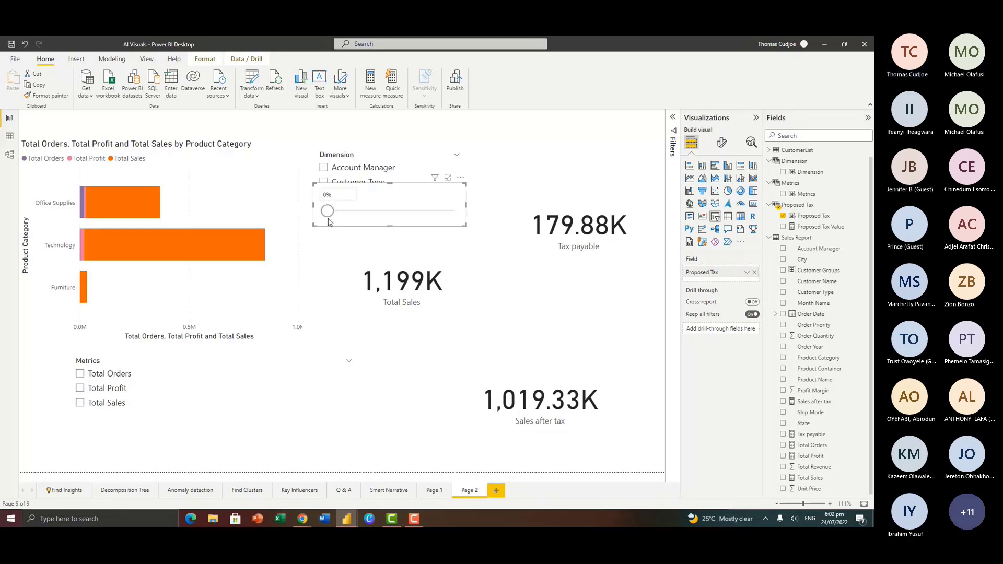
left_click(577, 235)
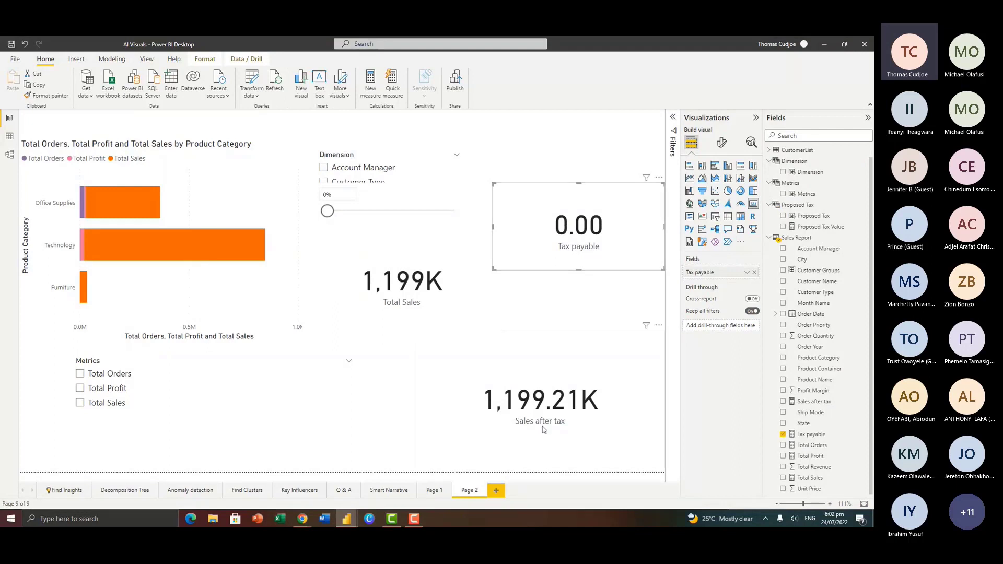
left_click(542, 424)
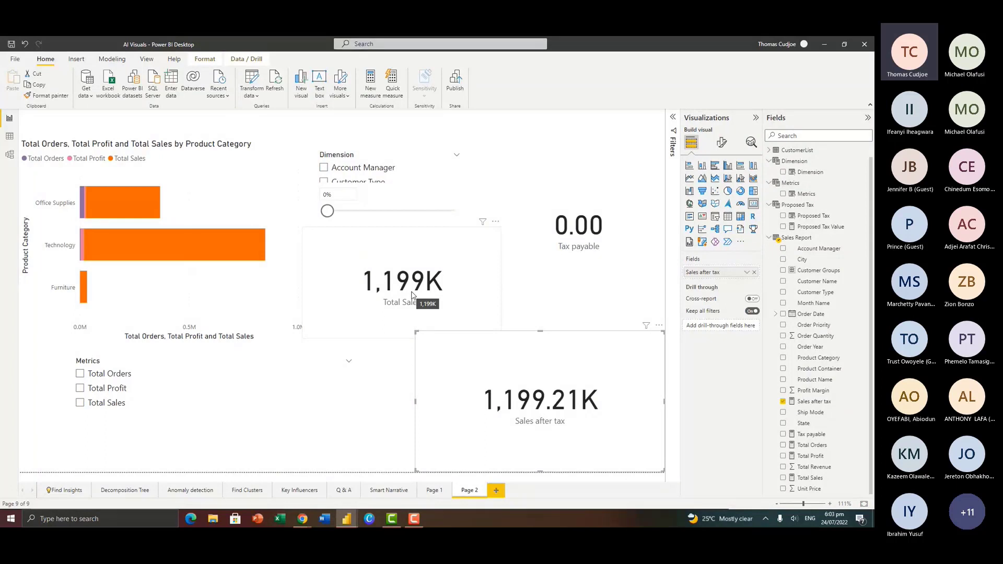
Switch the product category chart to Total Profit and then to Total Orders using the Metrics slicer
left_click(80, 388)
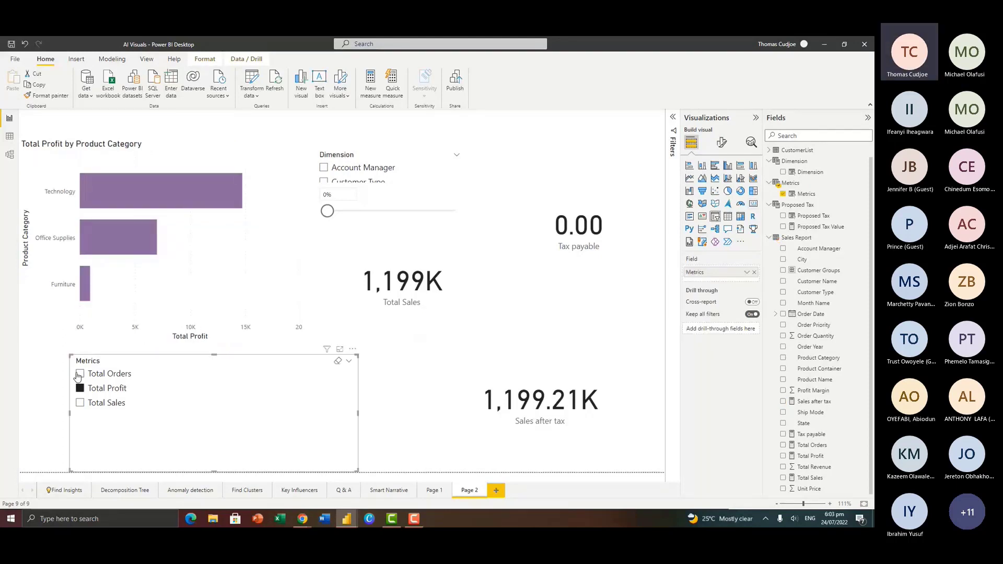
left_click(79, 374)
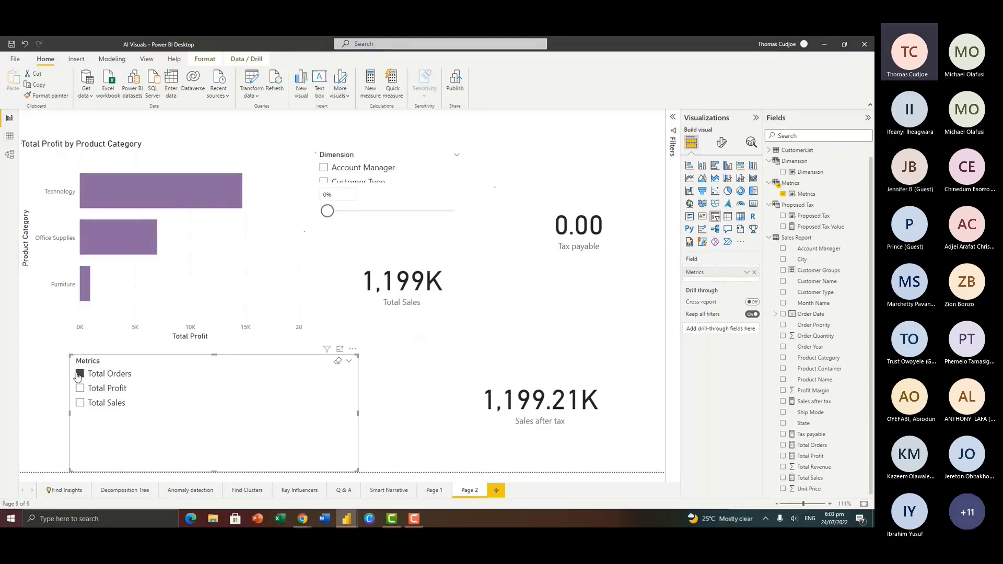